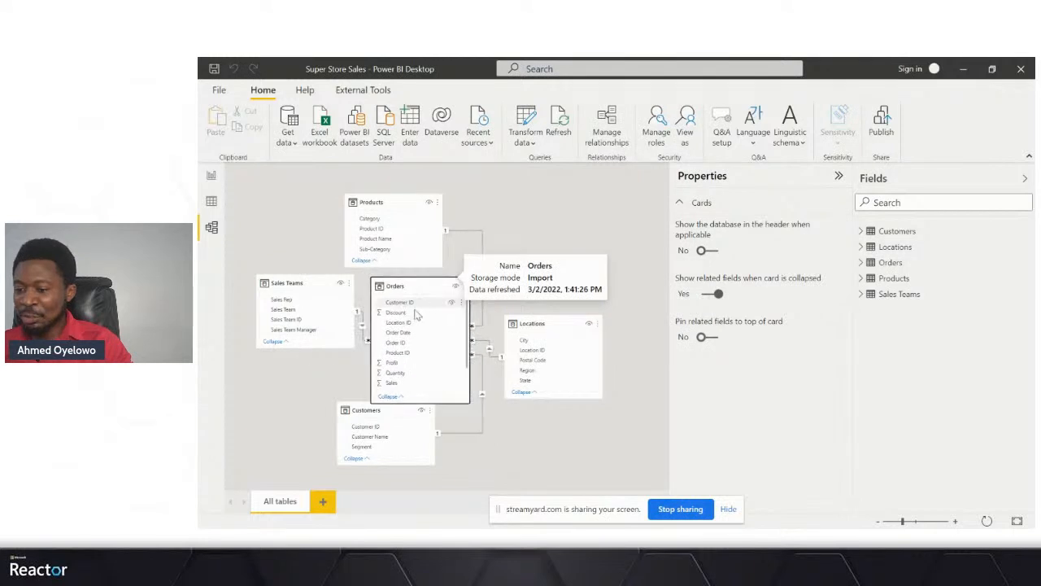
Step: Rearrange the model diagram so the Products, Sales Teams, Locations and Customers tables surround the central Orders table without overlapping
drag(361, 413, 375, 435)
drag(395, 287, 400, 290)
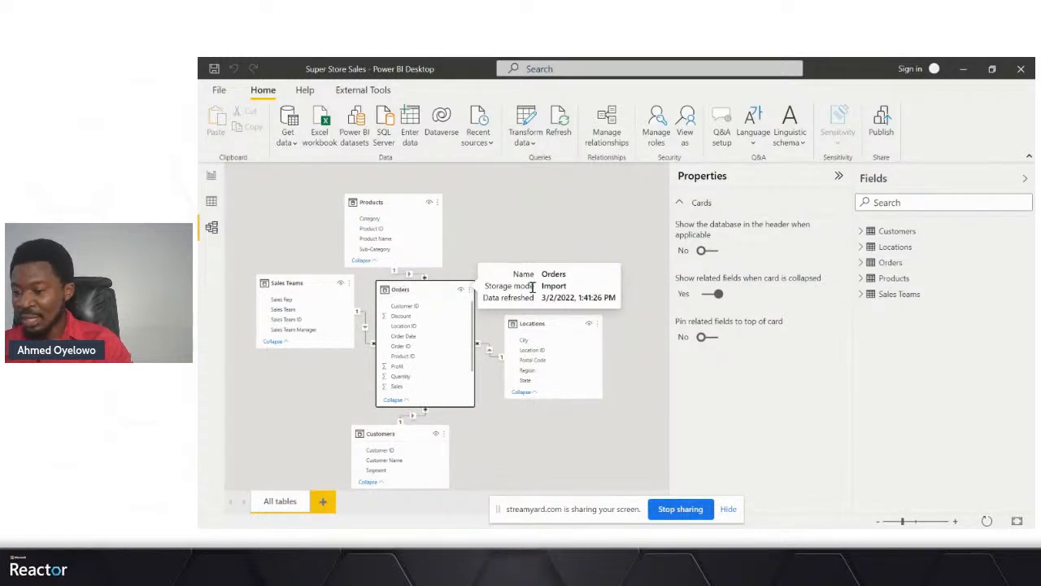
drag(404, 291, 407, 299)
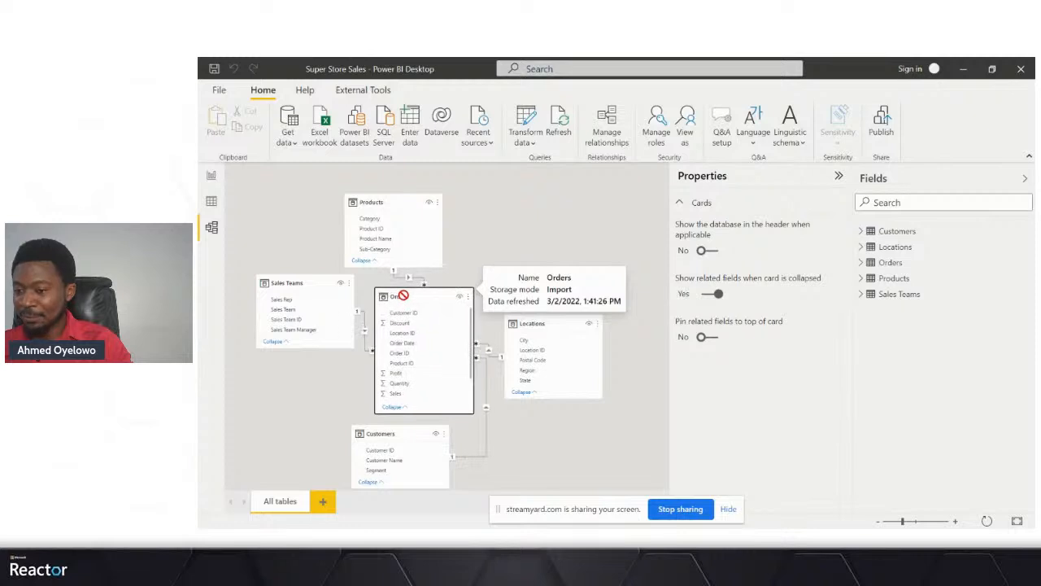
drag(287, 283, 287, 285)
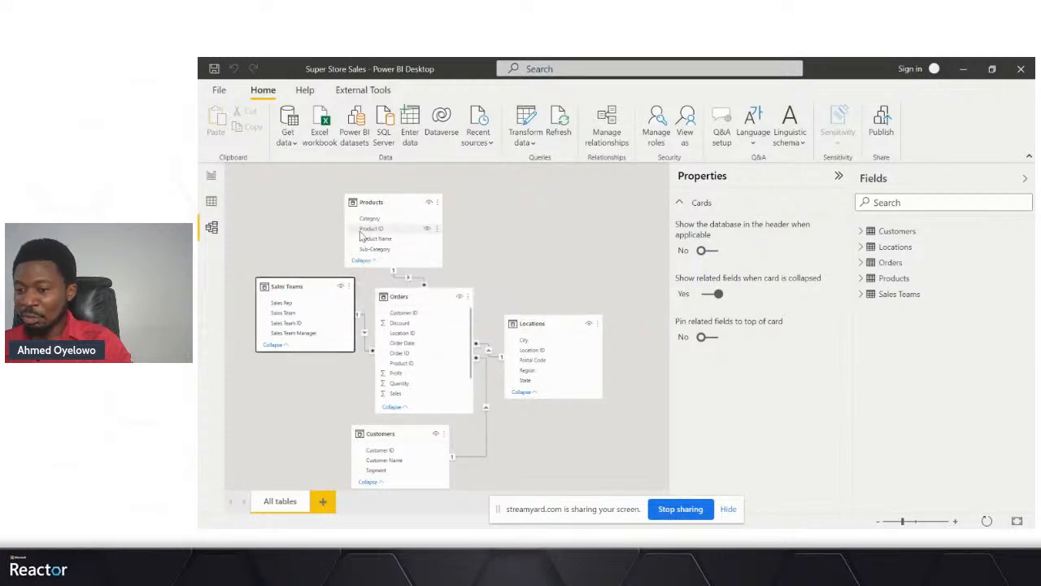
drag(372, 200, 390, 201)
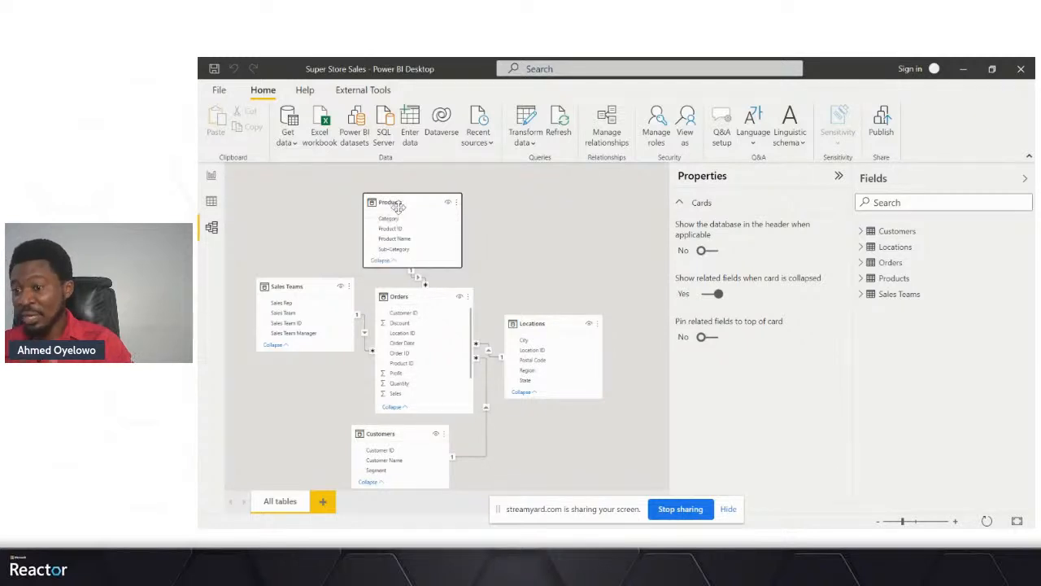
drag(397, 204, 396, 201)
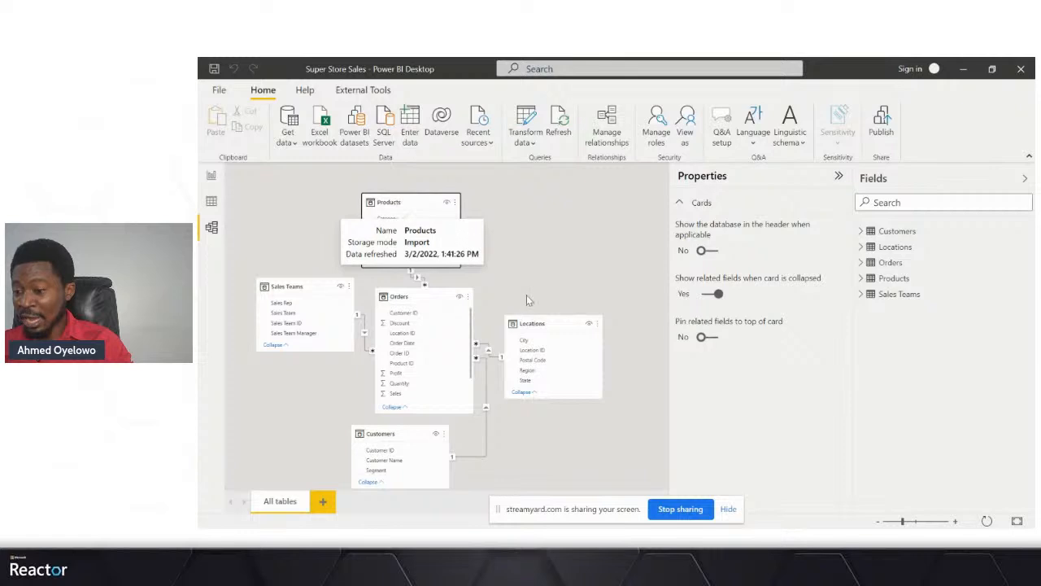
drag(541, 318, 550, 321)
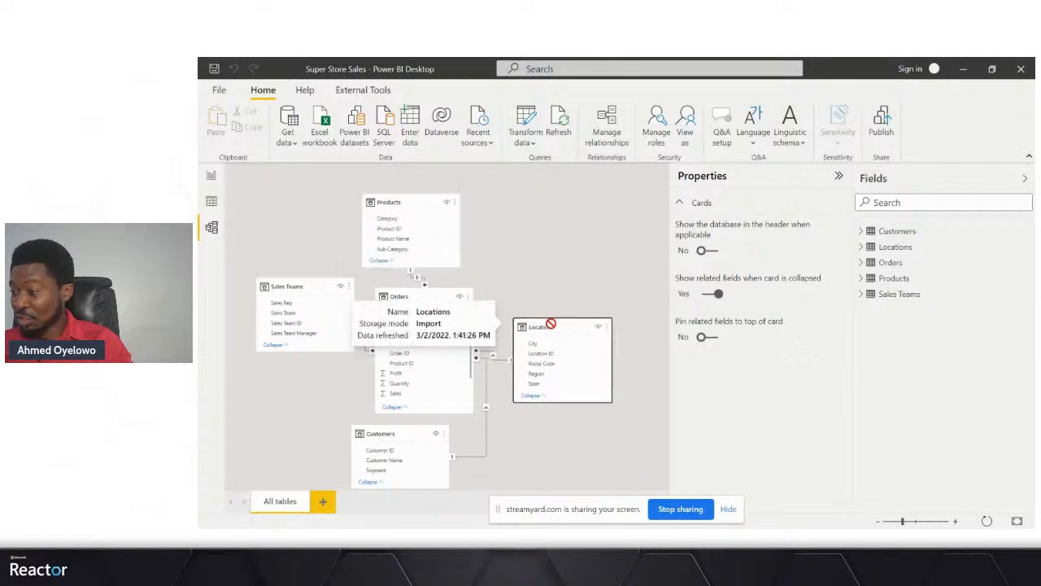
click(403, 434)
drag(402, 434, 394, 431)
drag(298, 286, 294, 283)
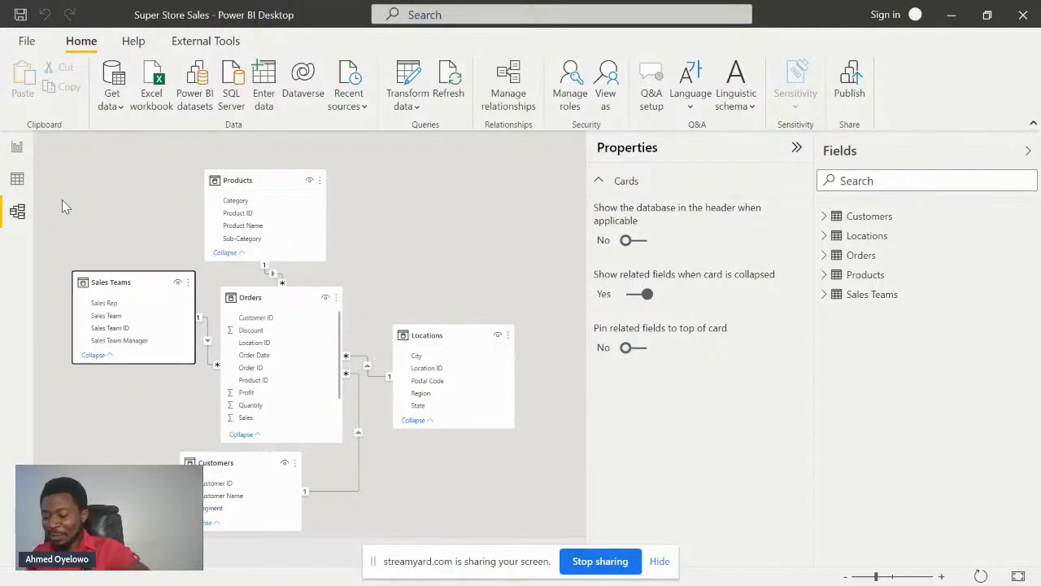
key(alt+Tab)
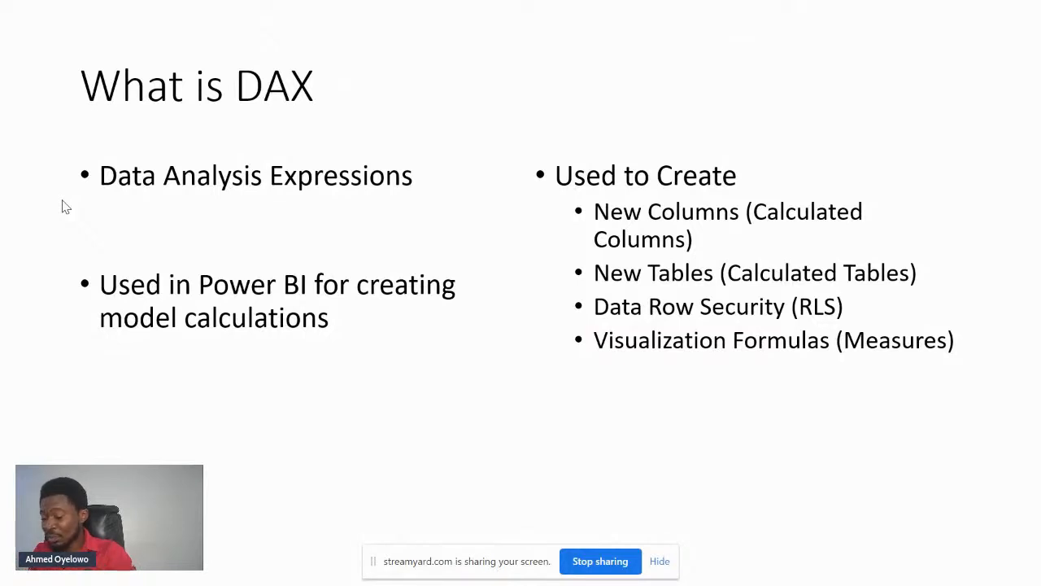
key(alt+Tab)
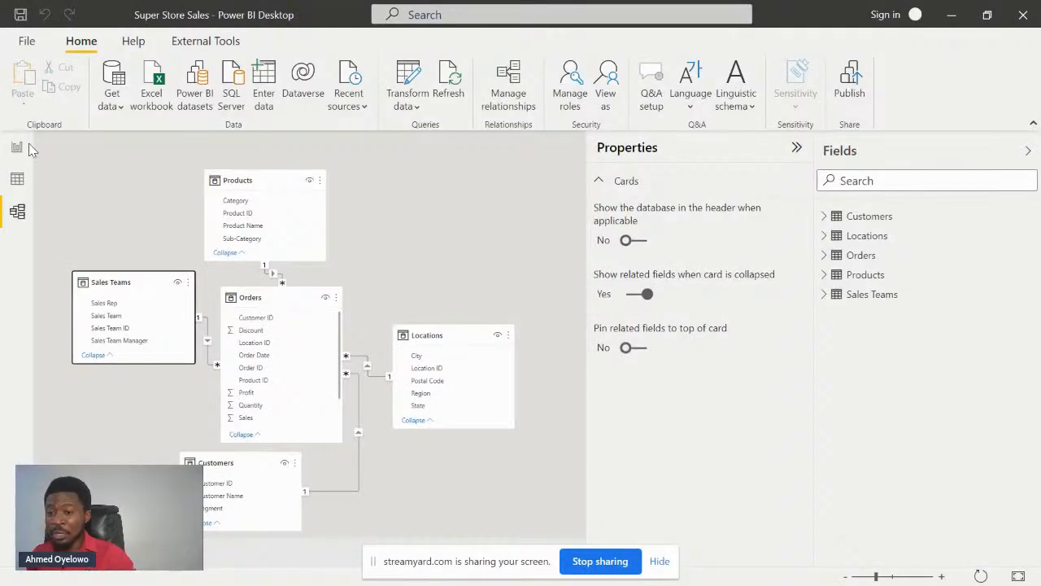
Step: Show the Orders table's data and examine the Ship Date, Ship Mode and Customer ID columns, including the distinct ship modes
click(17, 182)
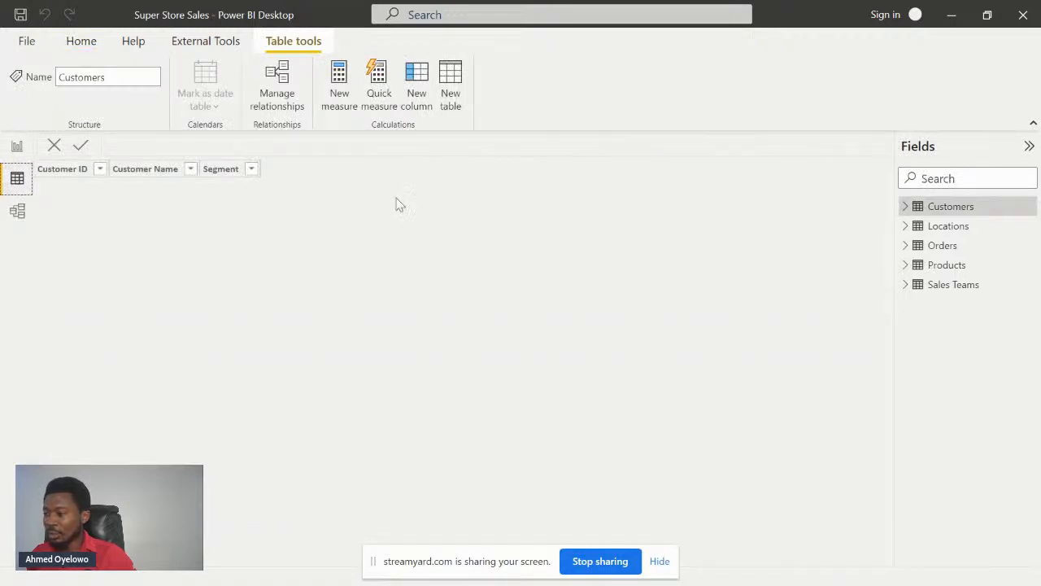
click(942, 246)
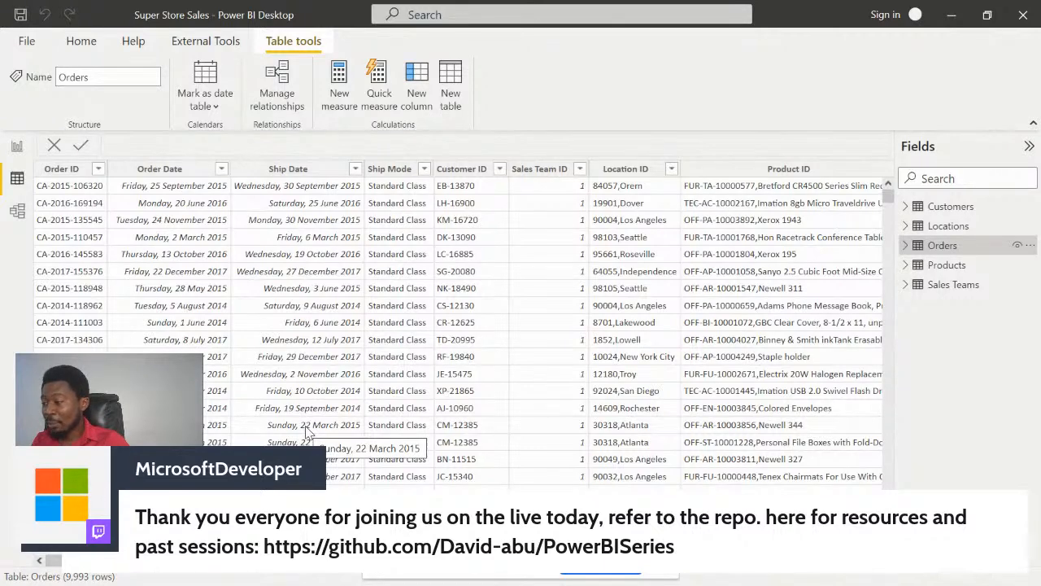
click(283, 169)
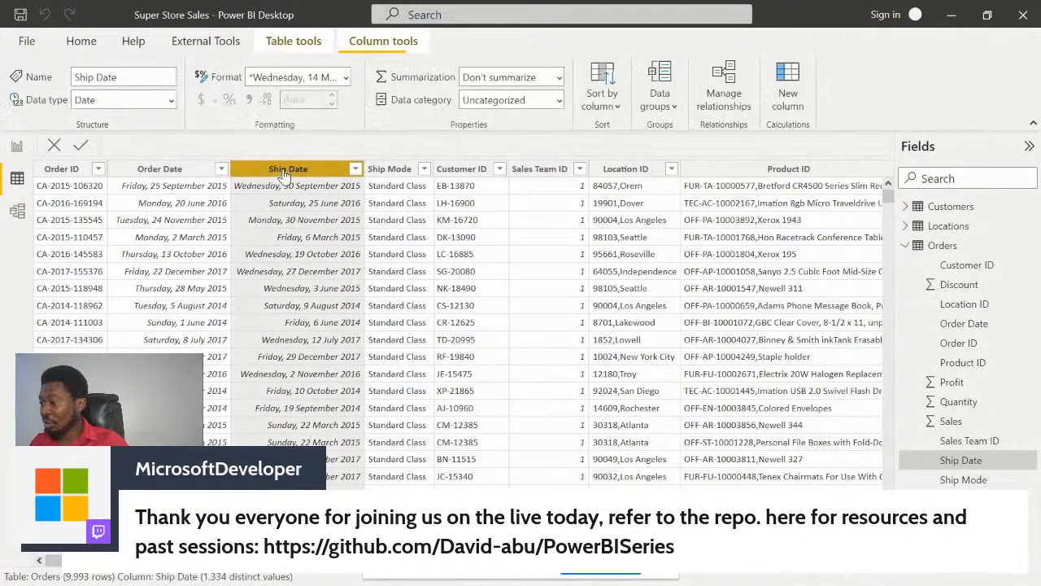
click(389, 173)
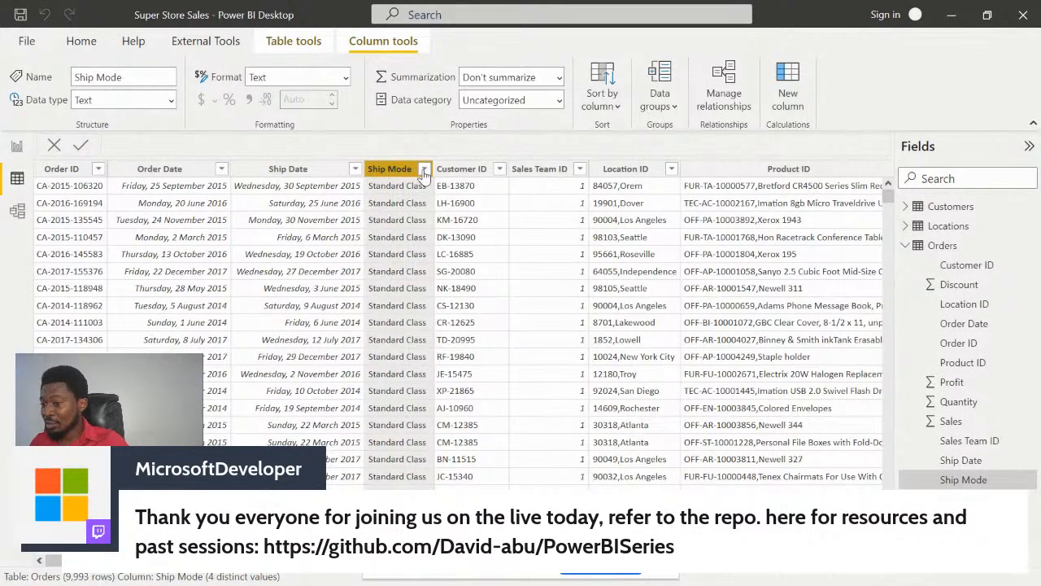
click(424, 170)
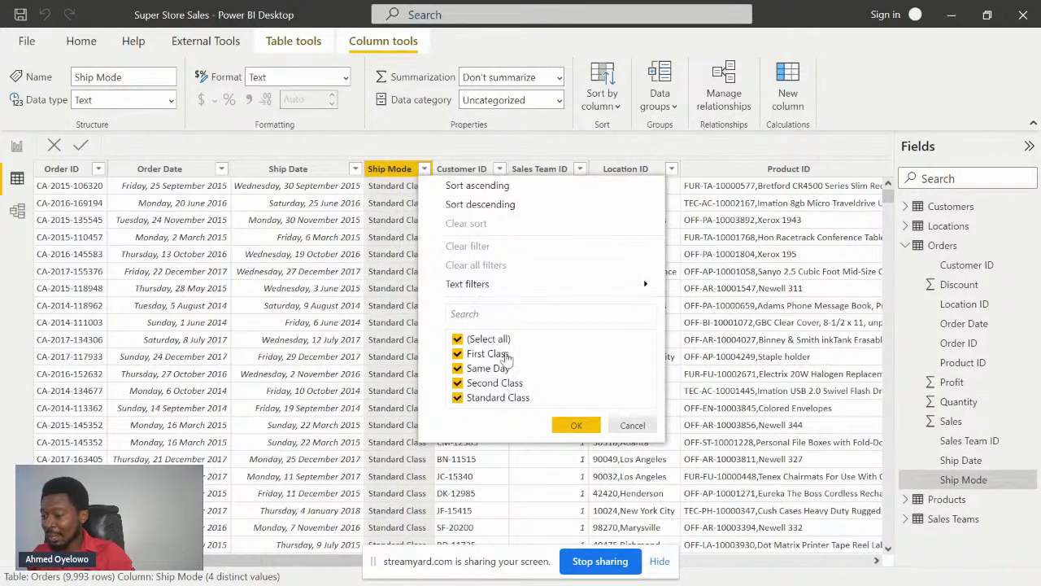
click(632, 425)
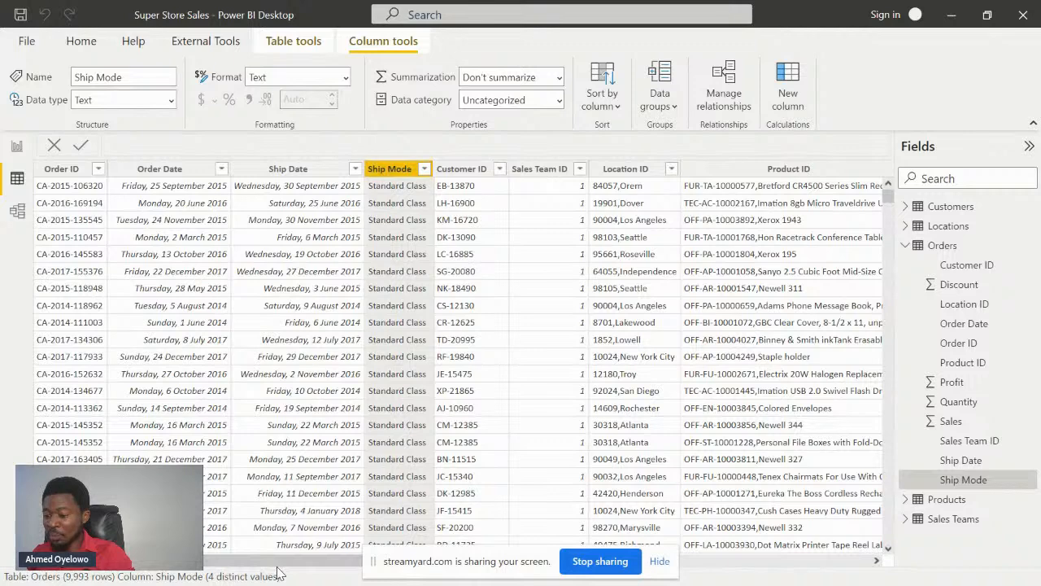
drag(311, 563, 340, 564)
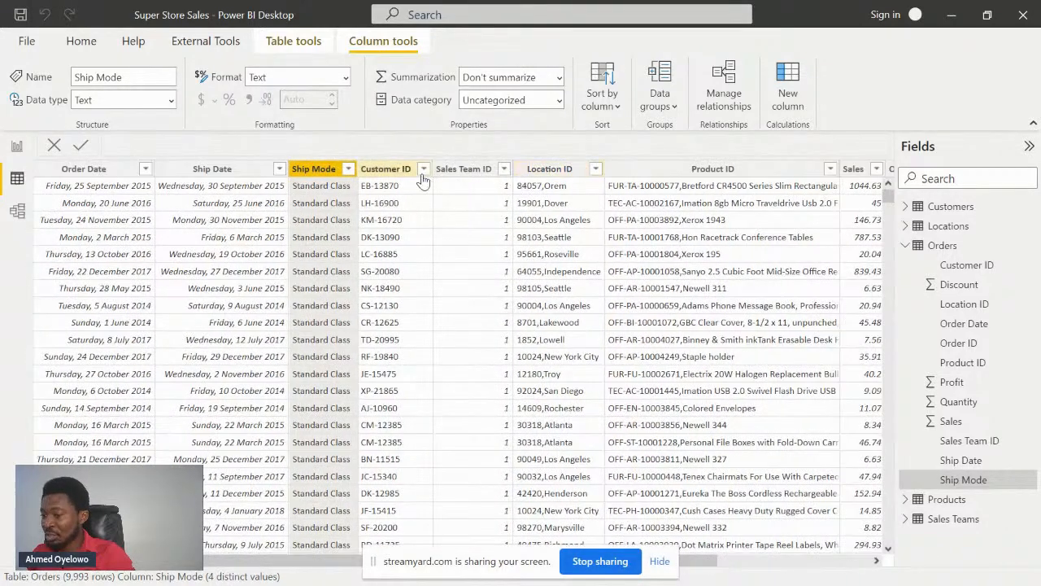
click(395, 170)
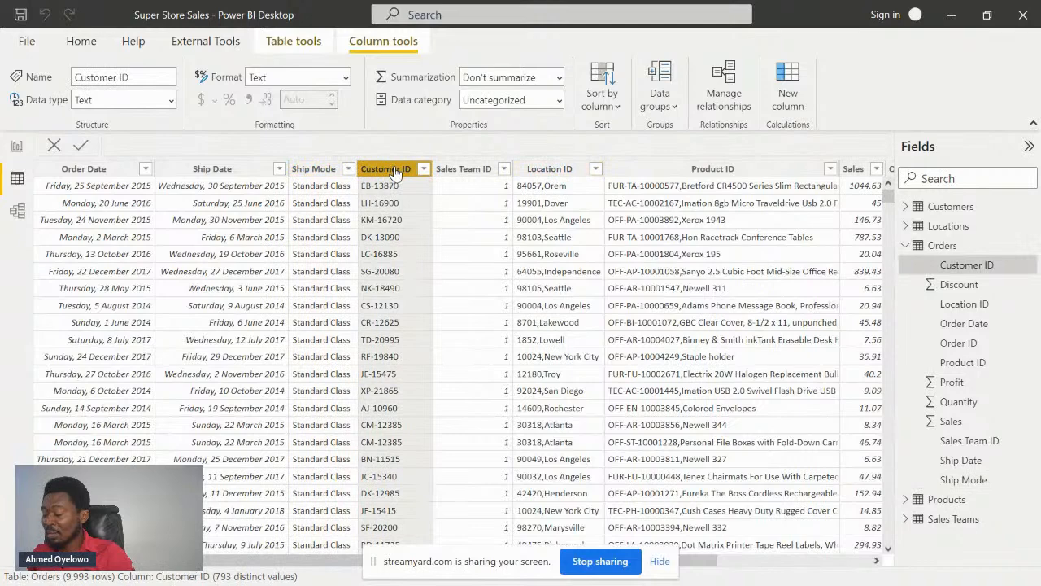
Step: Show the Customers table's data and examine its Customer Name and Segment columns
click(943, 210)
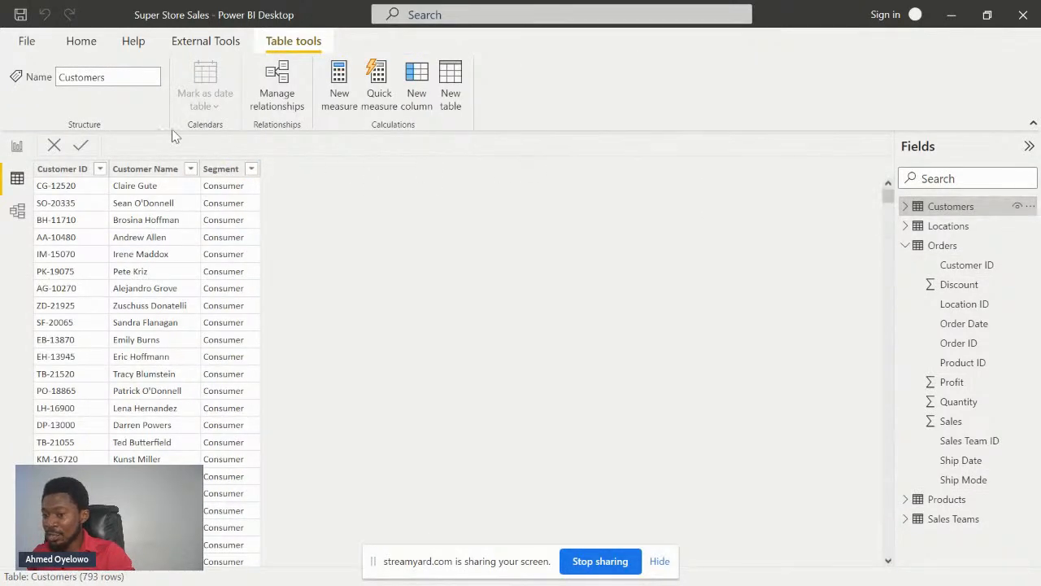
click(148, 167)
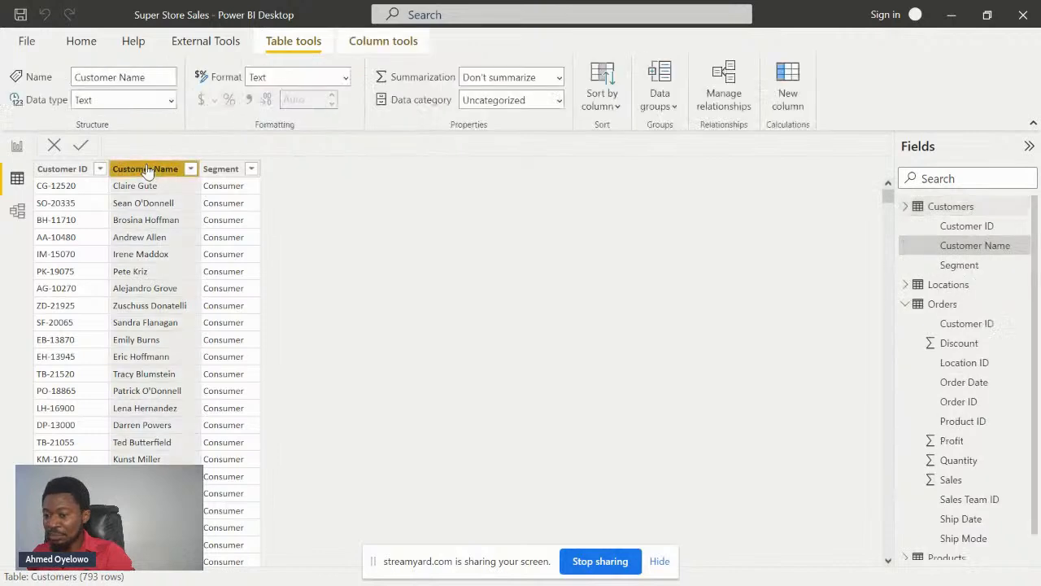
click(224, 171)
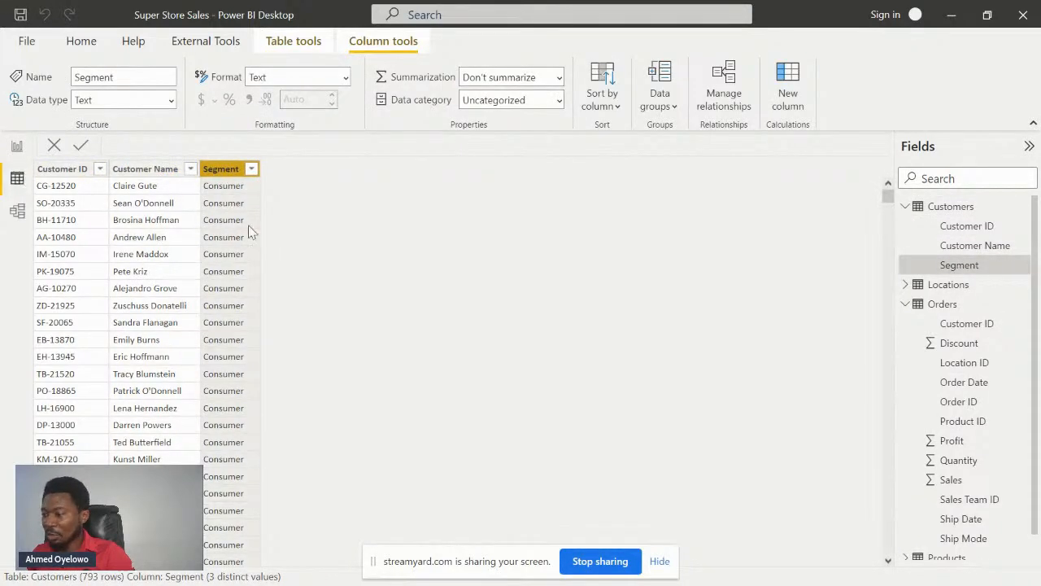
Step: Show the Locations table's data, examine its Location ID column, and collapse the table's field list
click(948, 285)
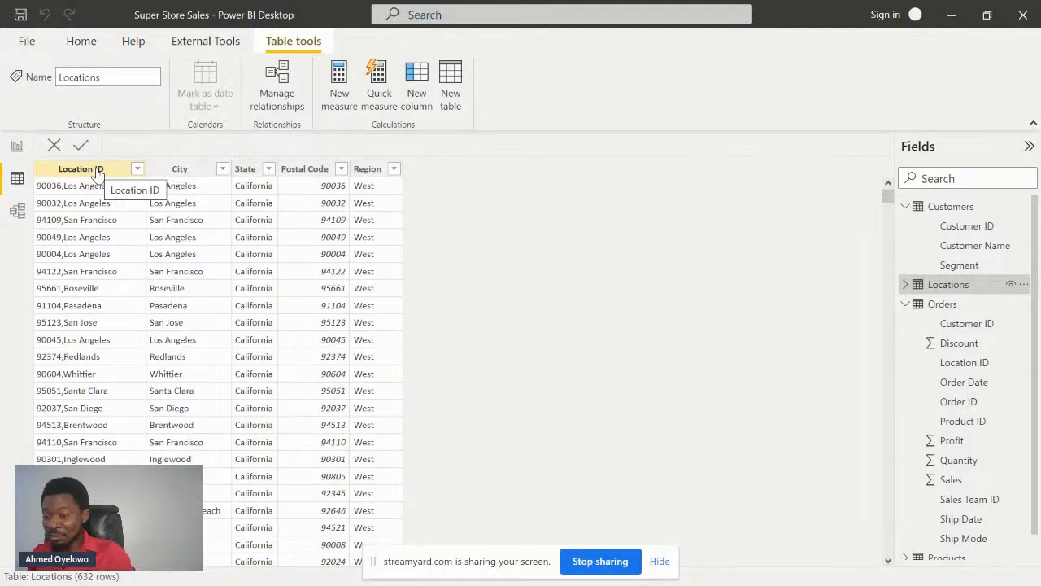
click(96, 172)
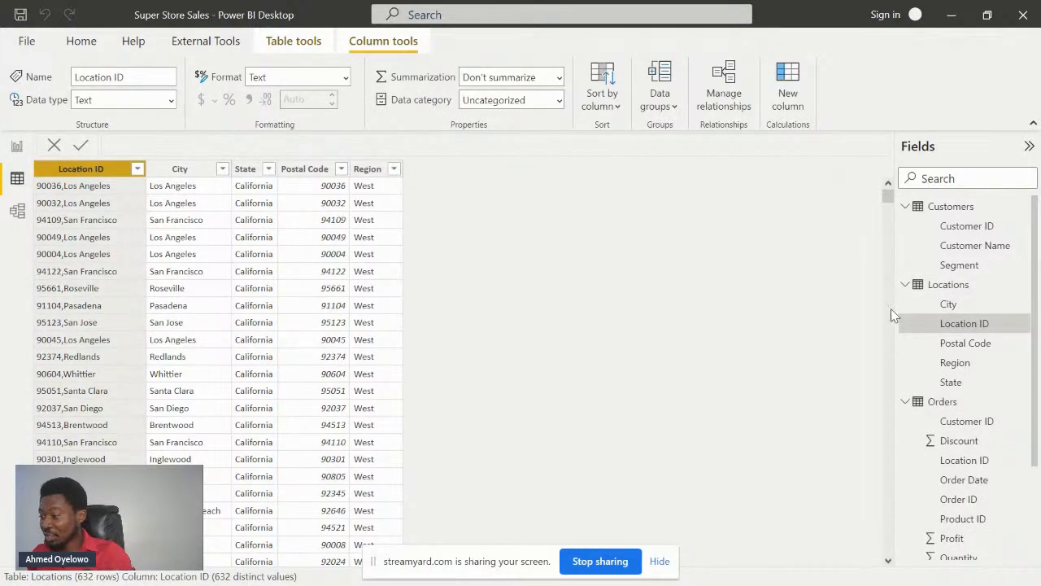
click(906, 284)
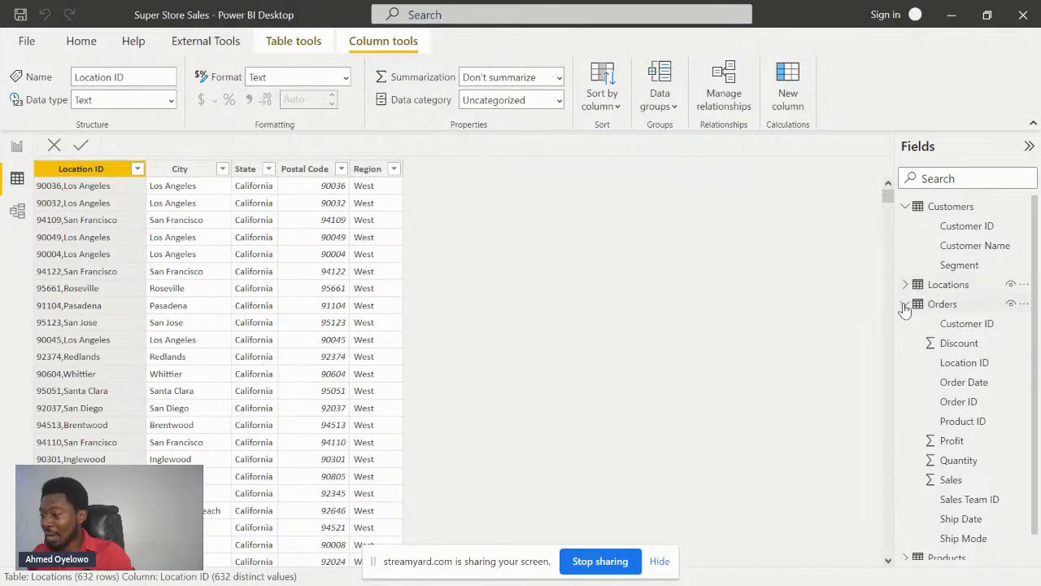
Step: Collapse the Orders field list and examine the Products table's Product ID column and the Sales Teams table's data
click(906, 304)
click(943, 324)
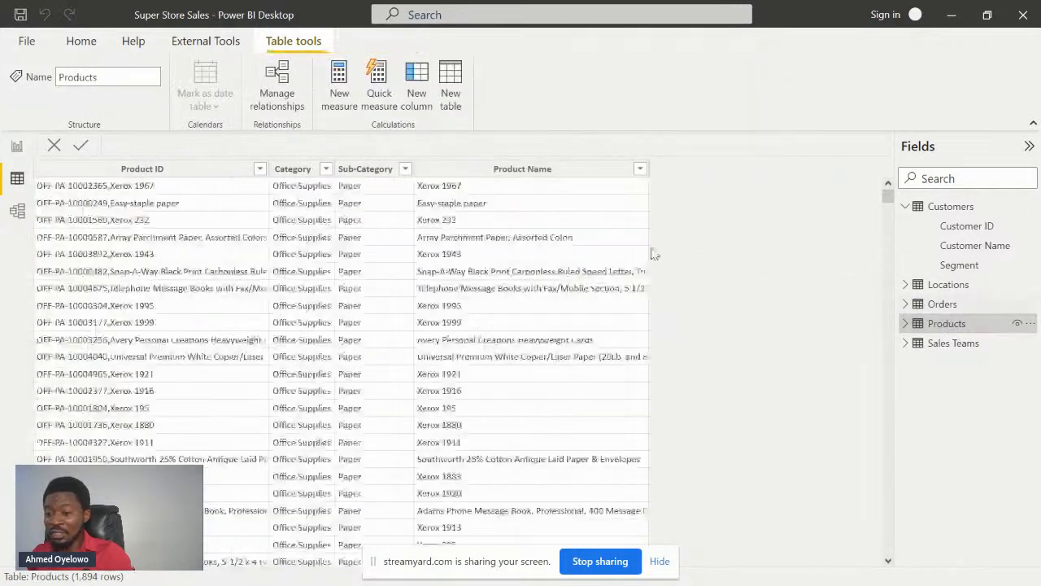
click(126, 171)
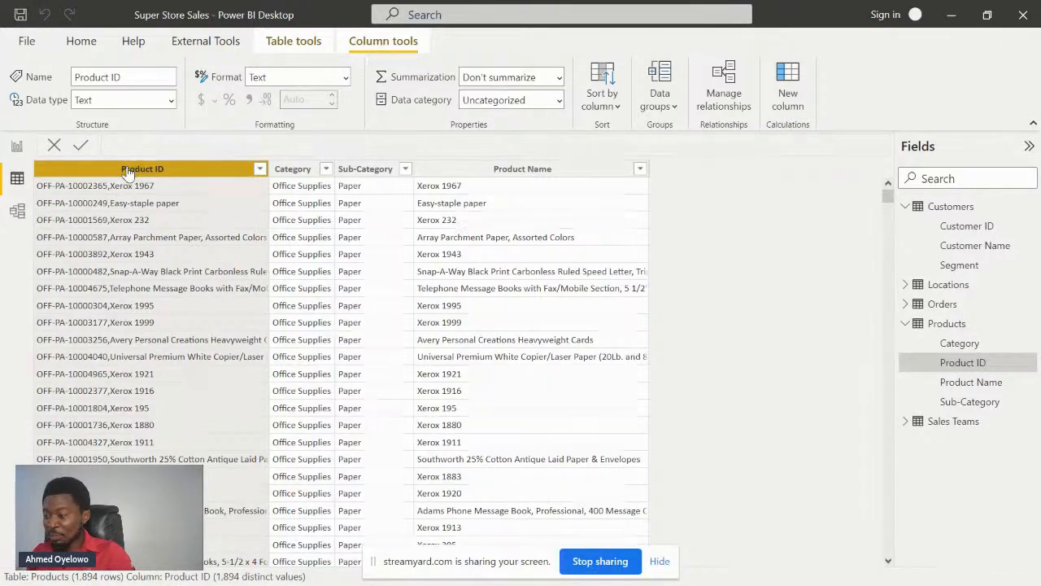
click(954, 421)
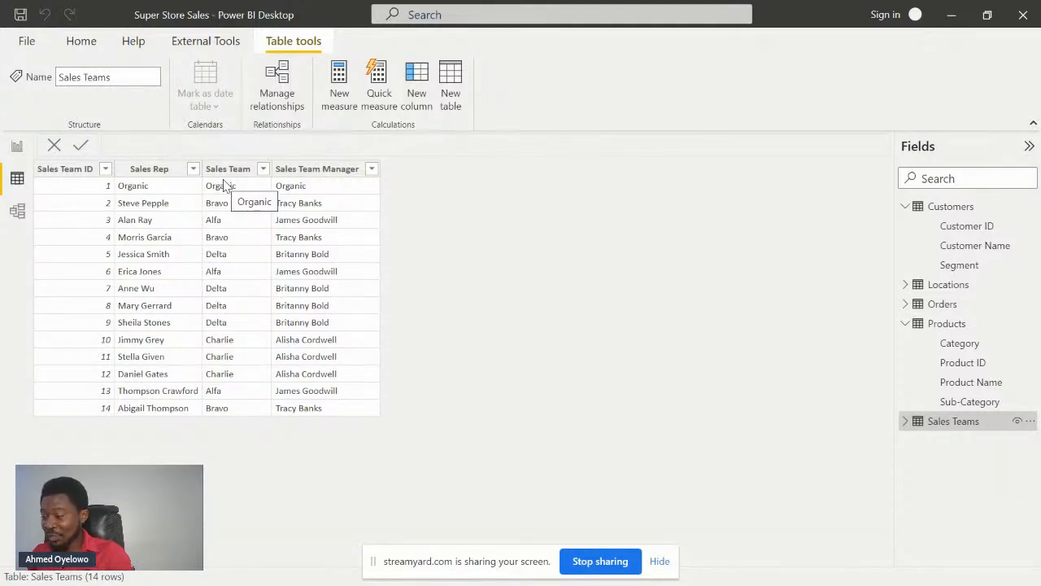
click(17, 148)
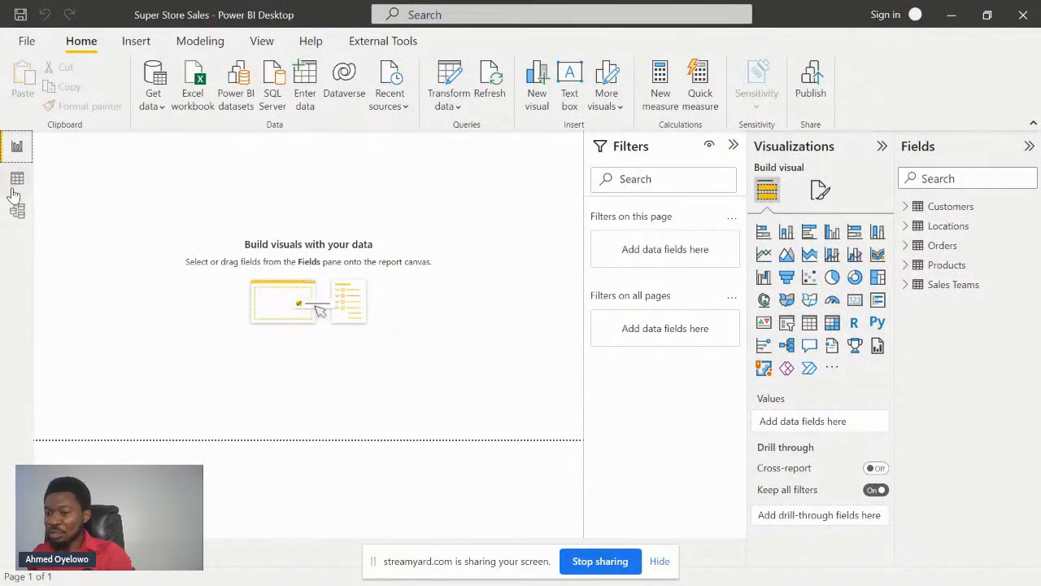
click(941, 246)
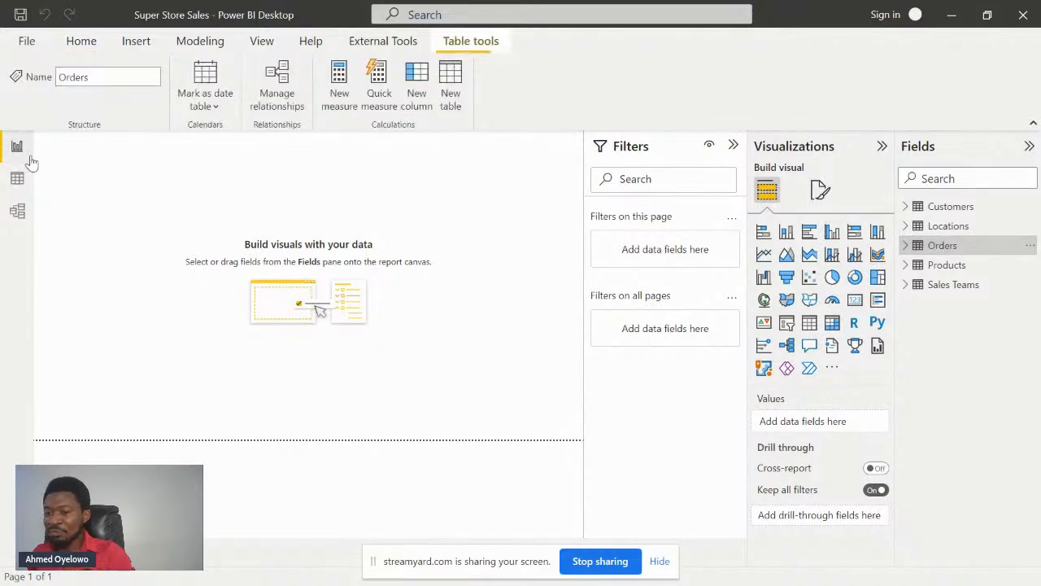
click(18, 178)
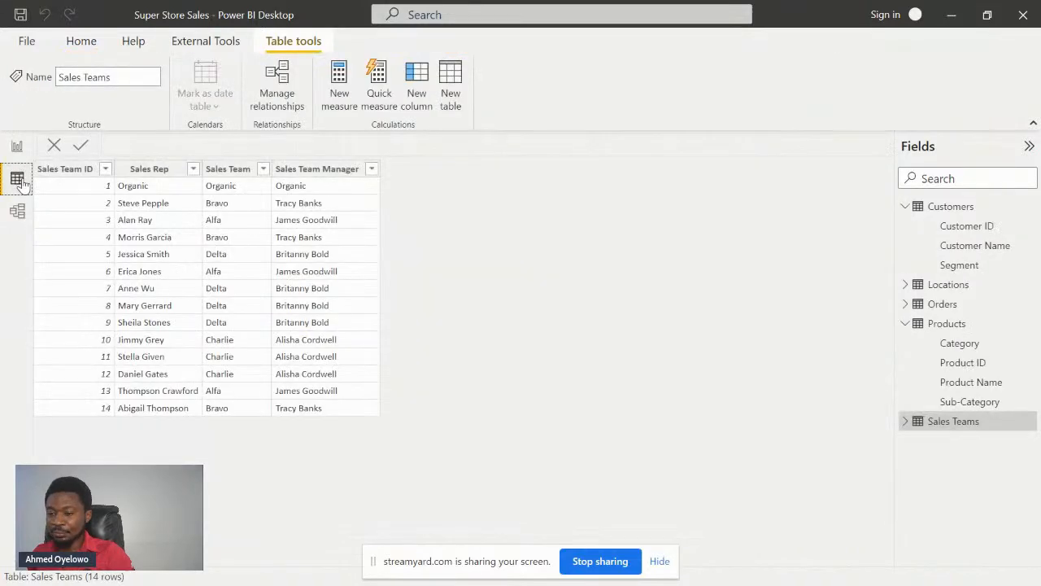
Step: Show the Orders table's data and examine its Sales, Quantity, Discount and Profit columns
click(937, 307)
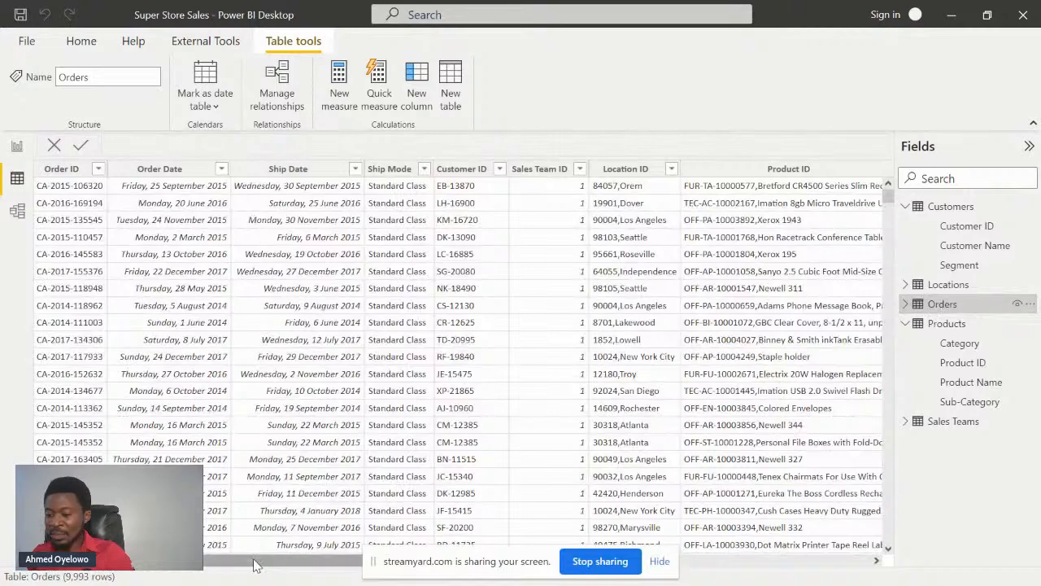
drag(253, 565, 458, 571)
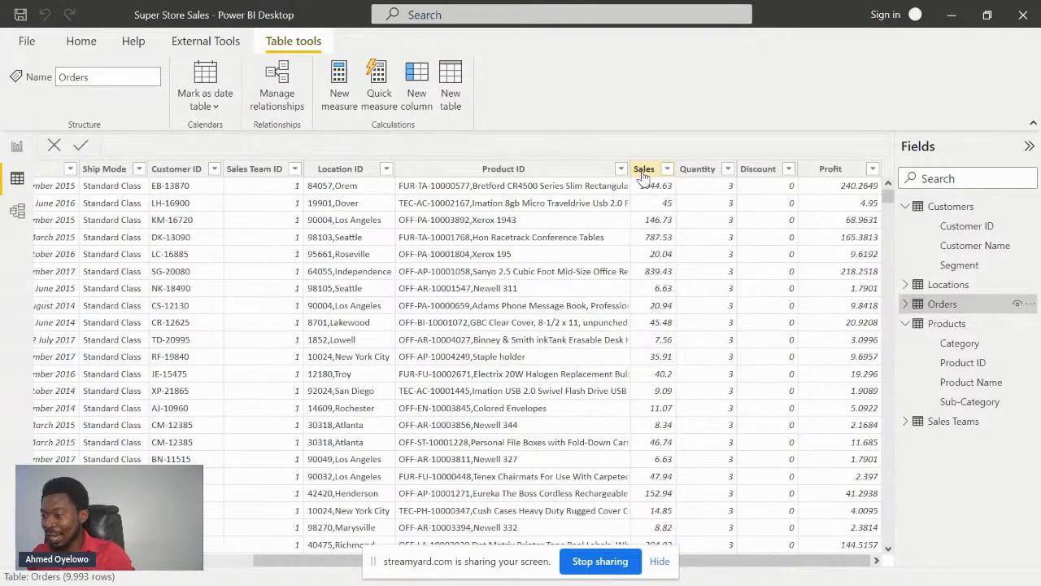
click(642, 170)
click(701, 171)
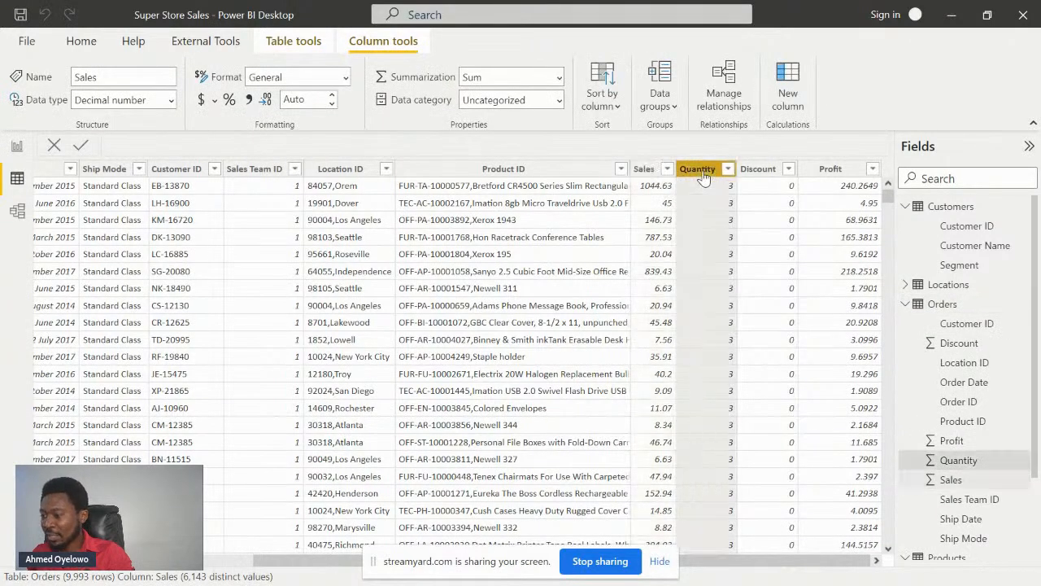
click(763, 171)
click(836, 170)
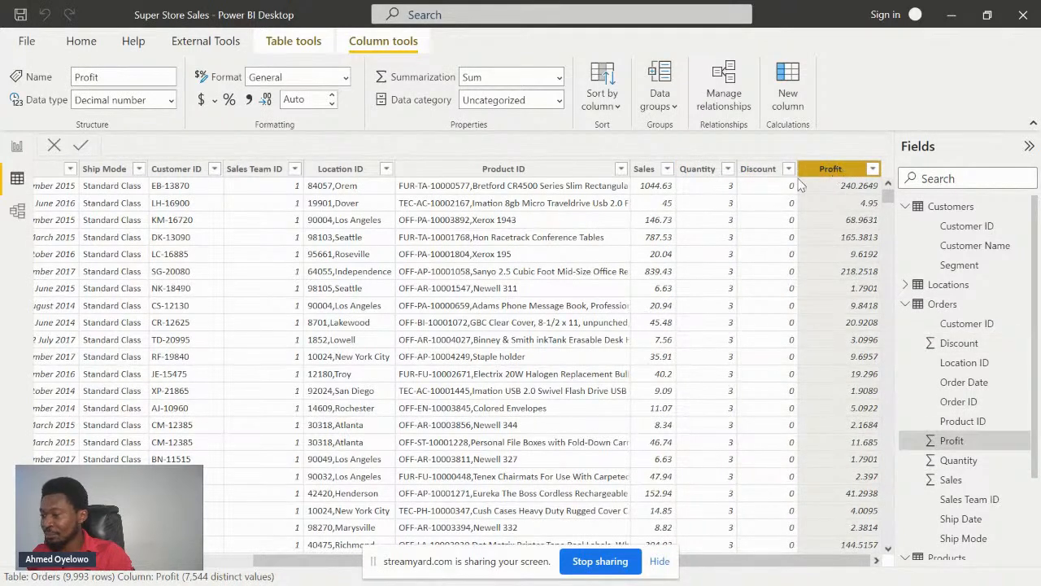
Step: Examine the distinct values of the Orders table's Discount column and compare the Sales and Discount columns
click(766, 174)
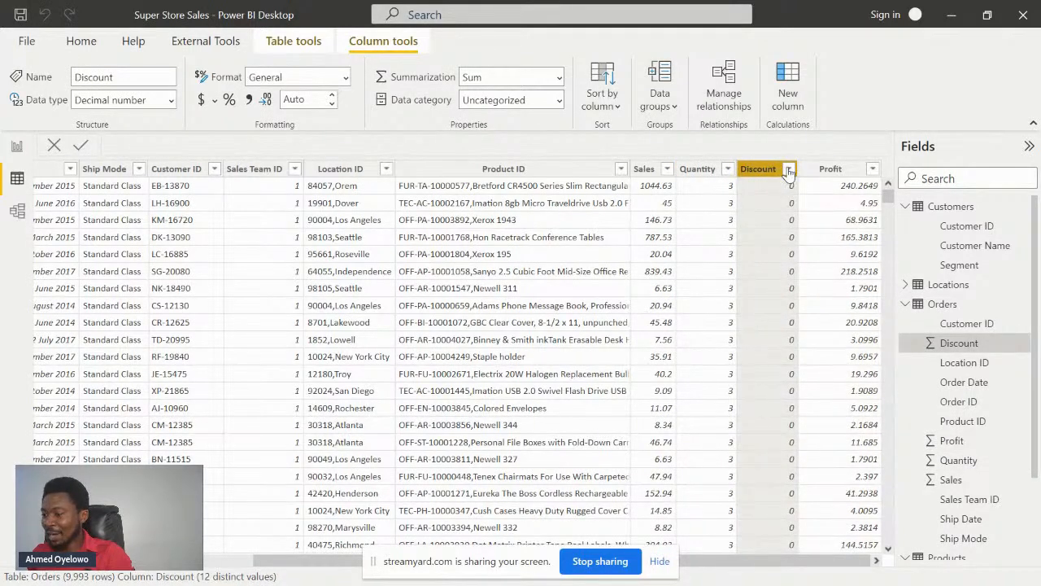
click(788, 169)
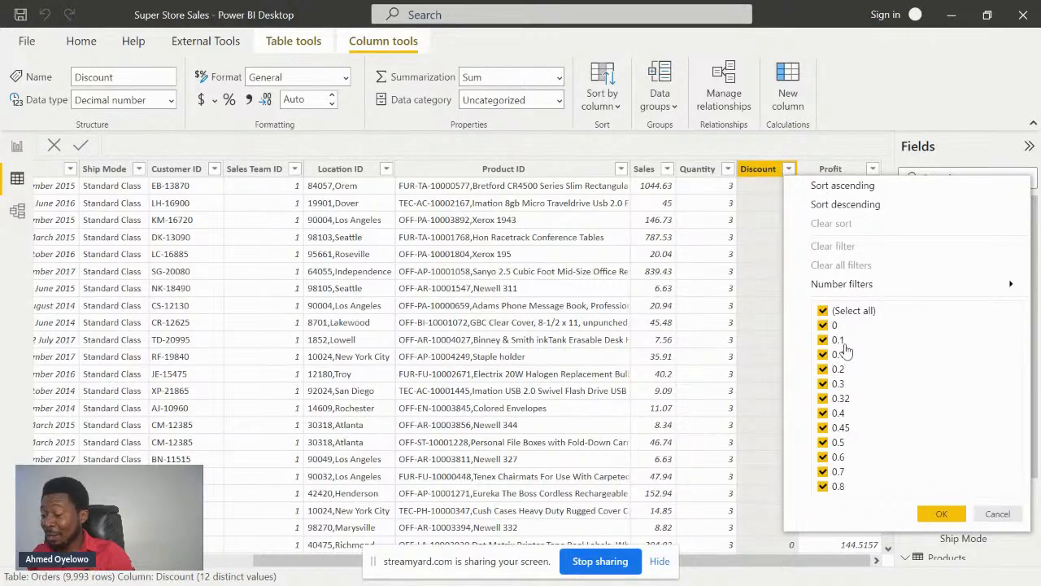
click(997, 514)
click(652, 173)
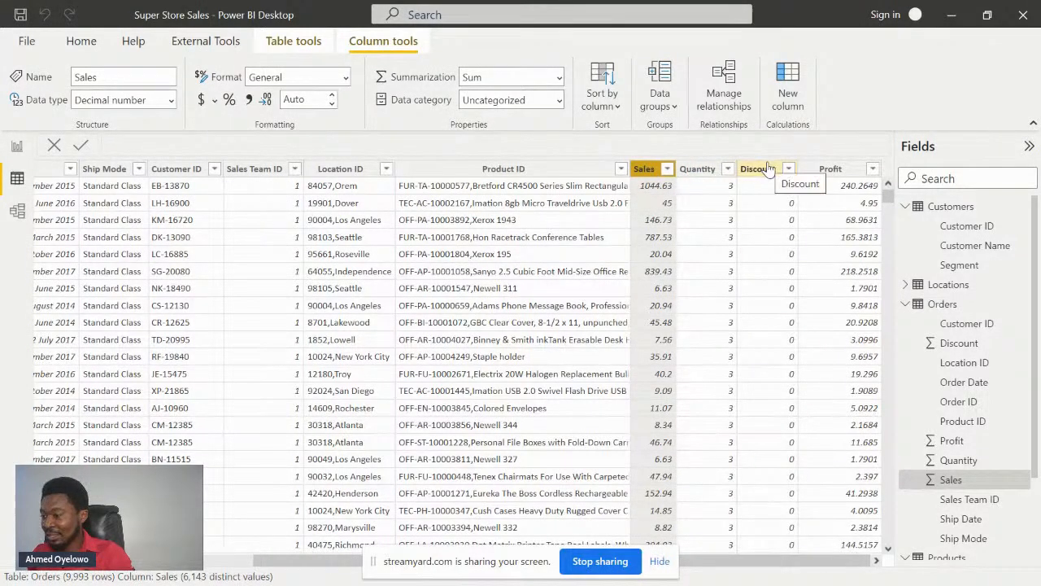
click(768, 168)
click(643, 169)
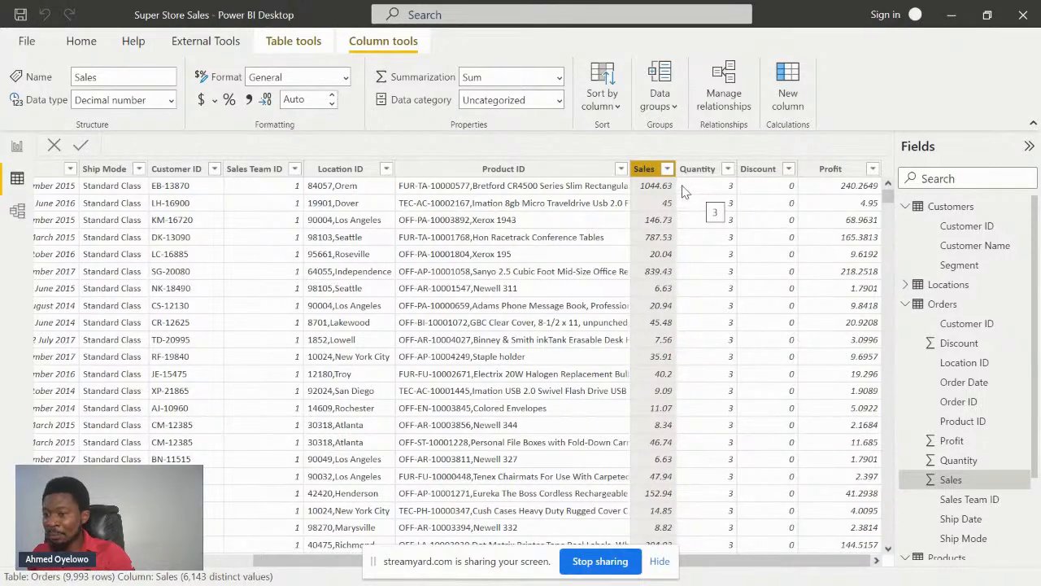
Step: Examine the table and column options for the Orders table's Sales and Product ID columns and the Locations table's State column
click(305, 47)
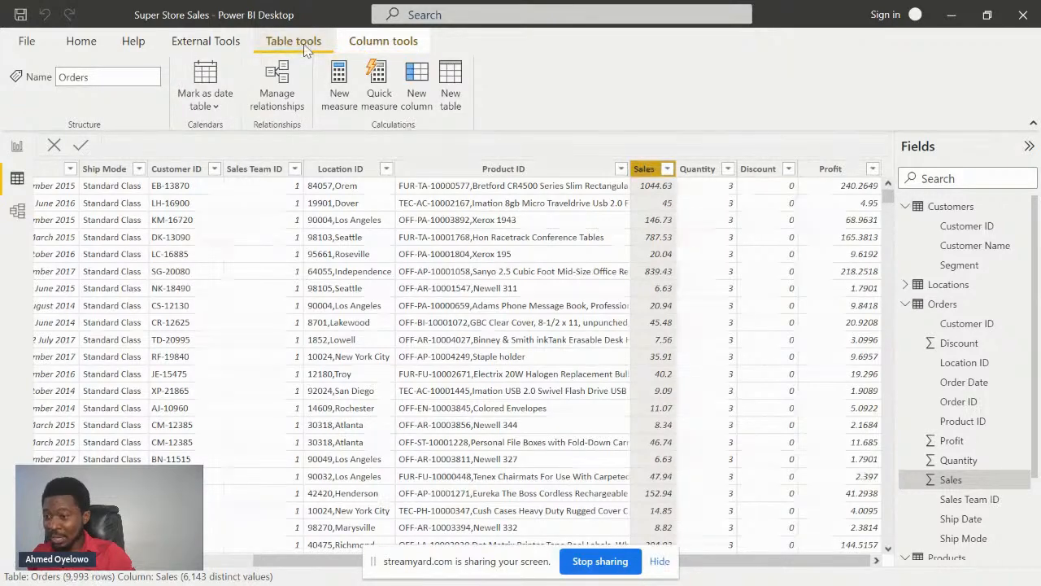
click(383, 42)
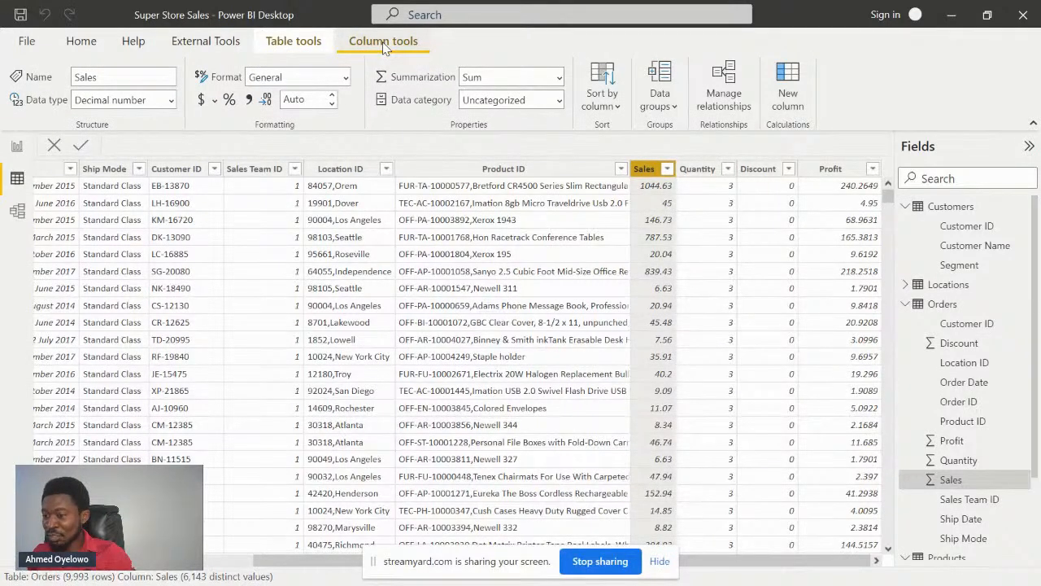
click(488, 171)
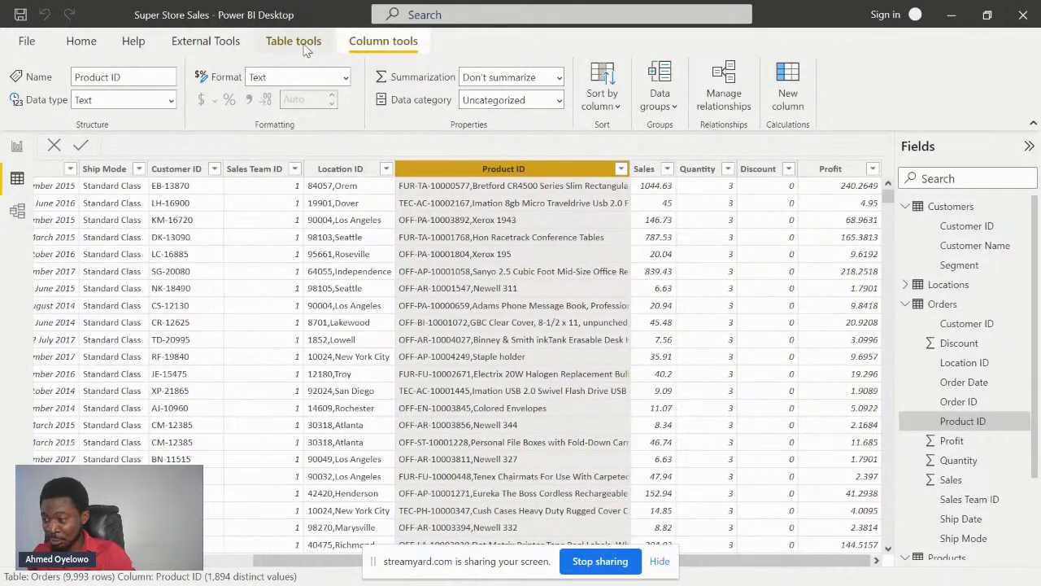
click(950, 286)
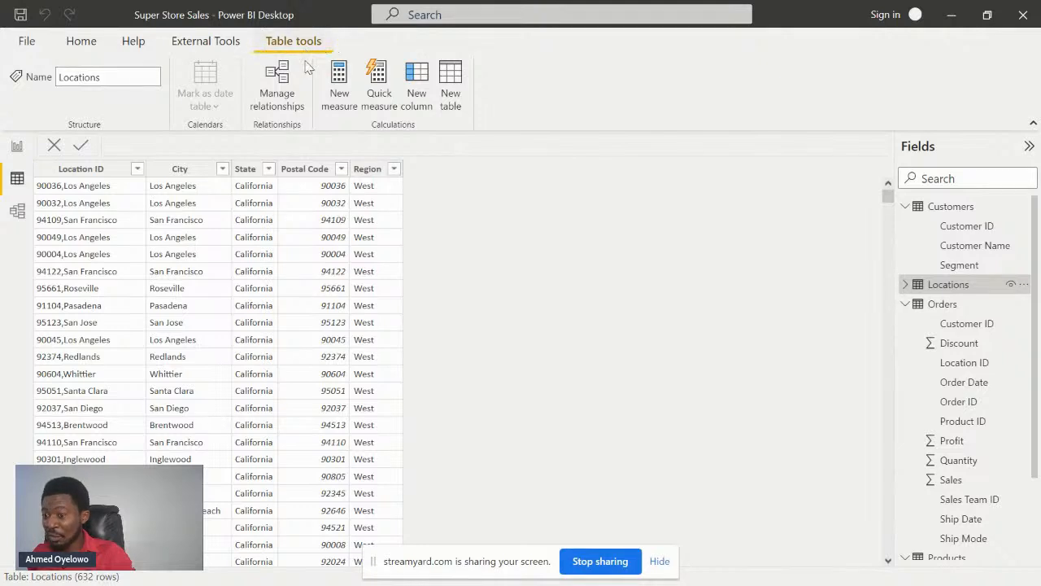
click(244, 170)
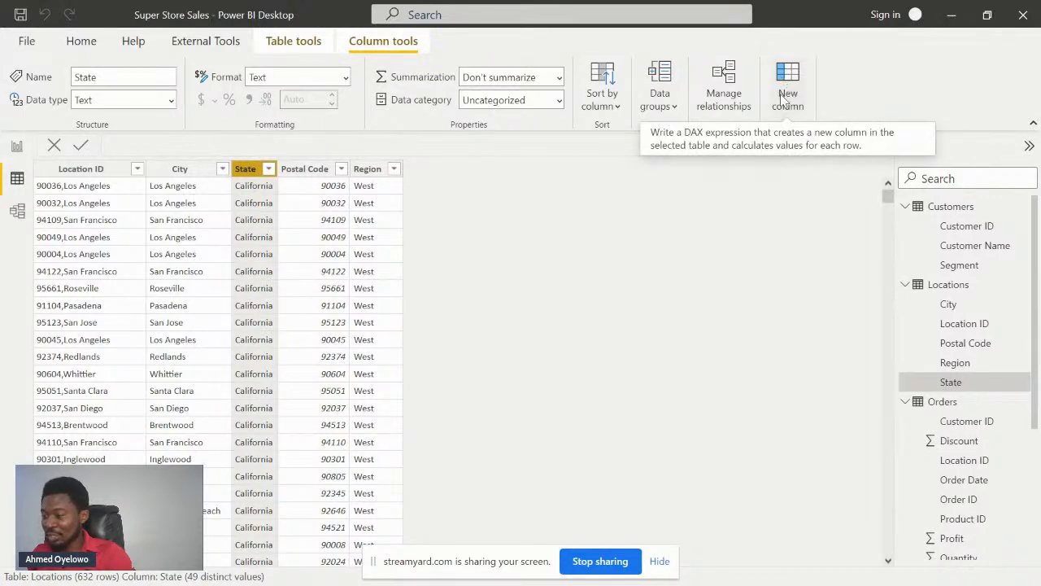
Step: Add a calculated column to the Orders table and name it Net Sales in its formula
click(948, 403)
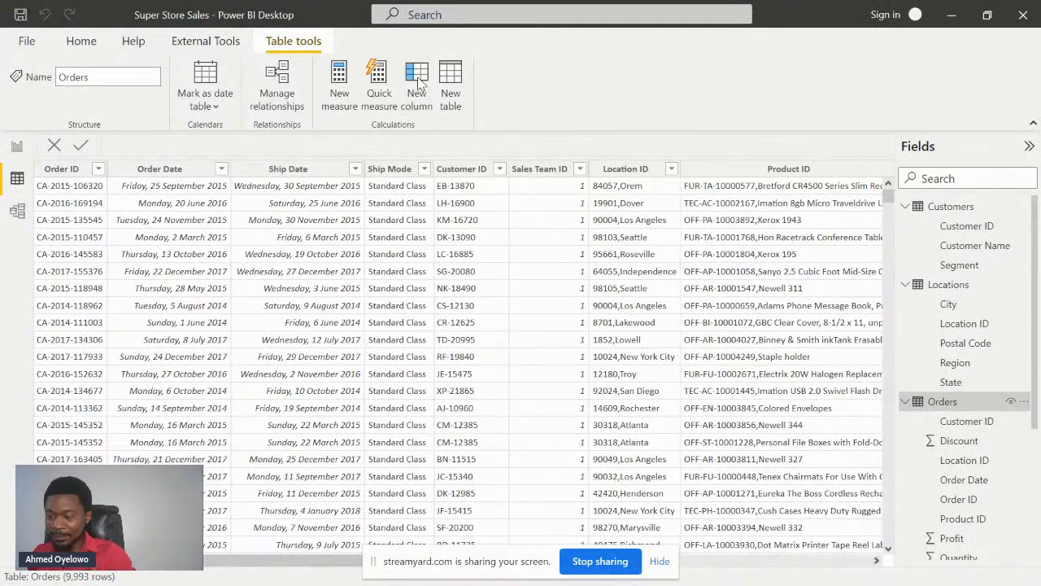
click(417, 84)
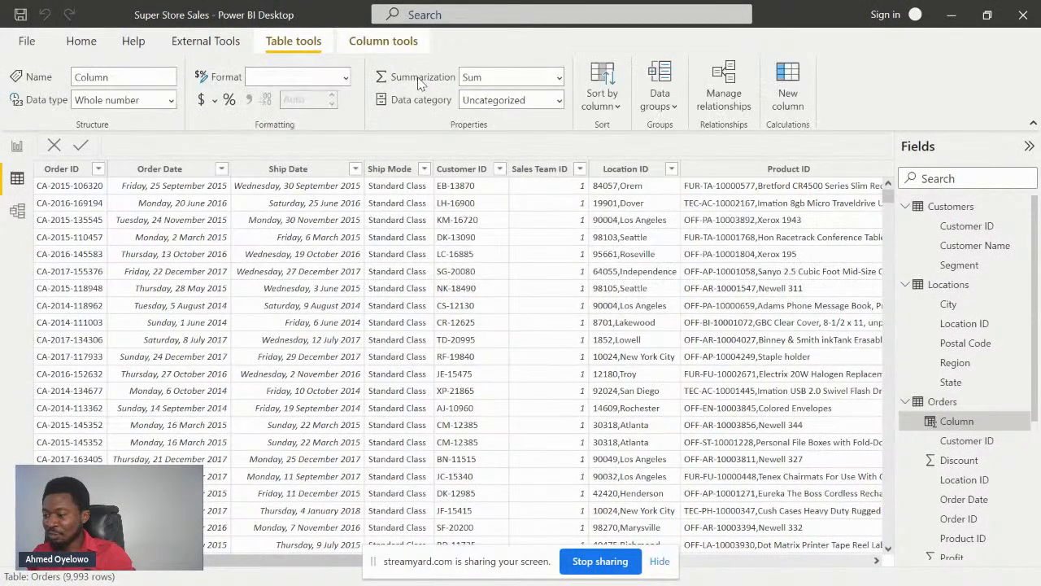
click(150, 143)
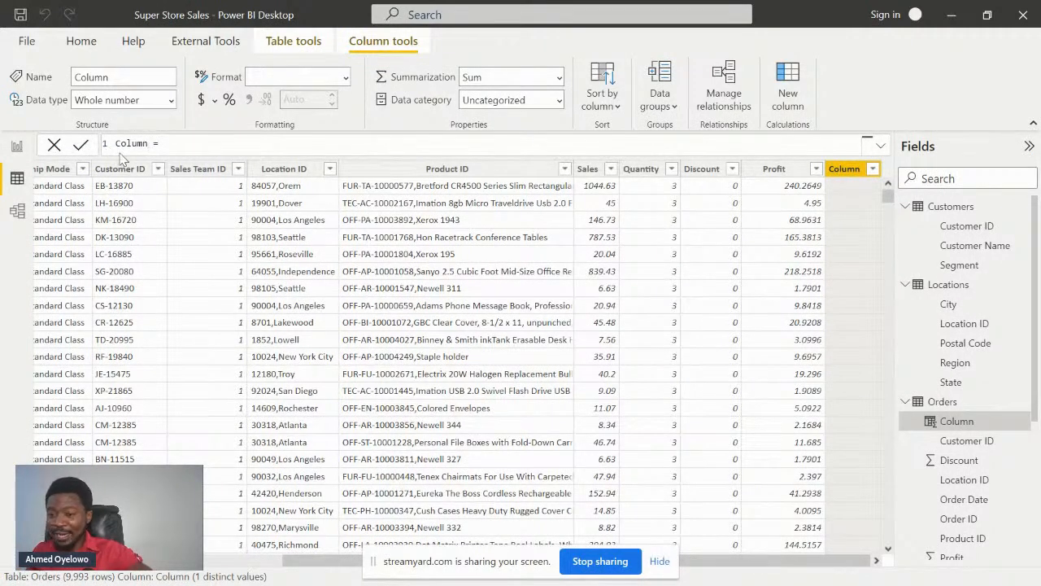
drag(148, 143, 116, 142)
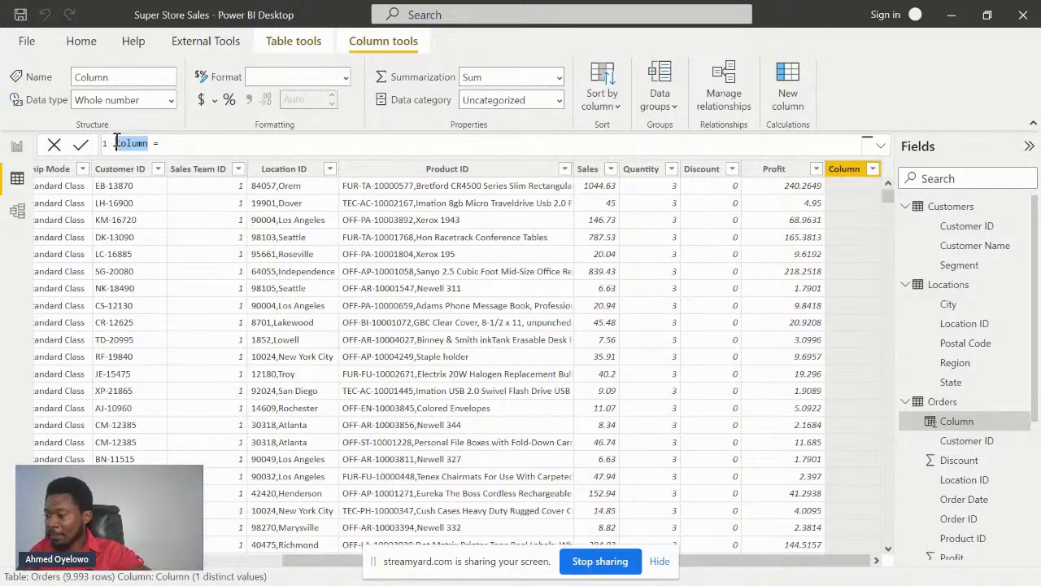
text(Net Sales)
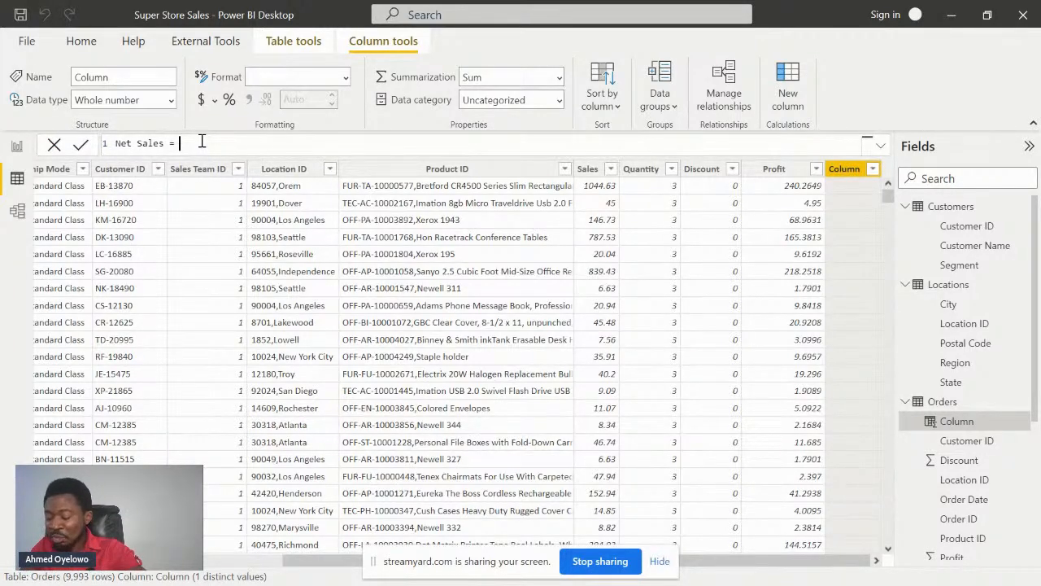
text(sale)
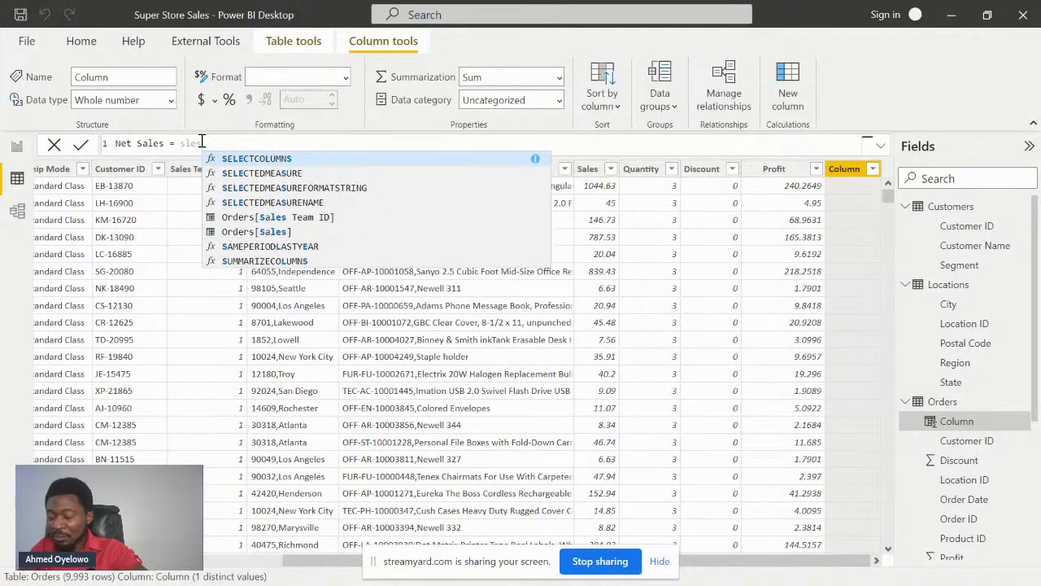
text(s)
key(BackSpace)
key(BackSpace)
key(BackSpace)
text(ale)
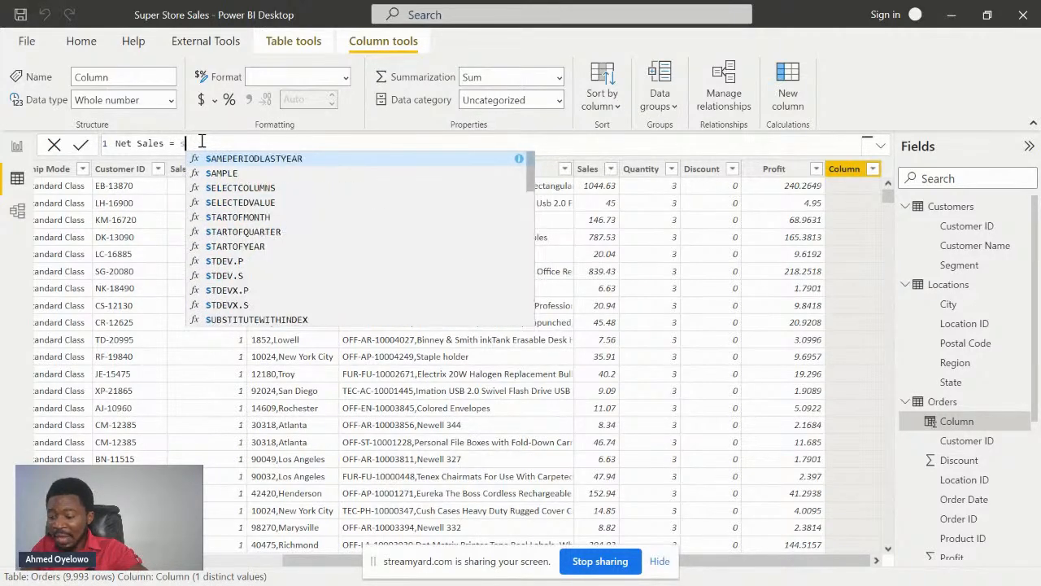
text(s)
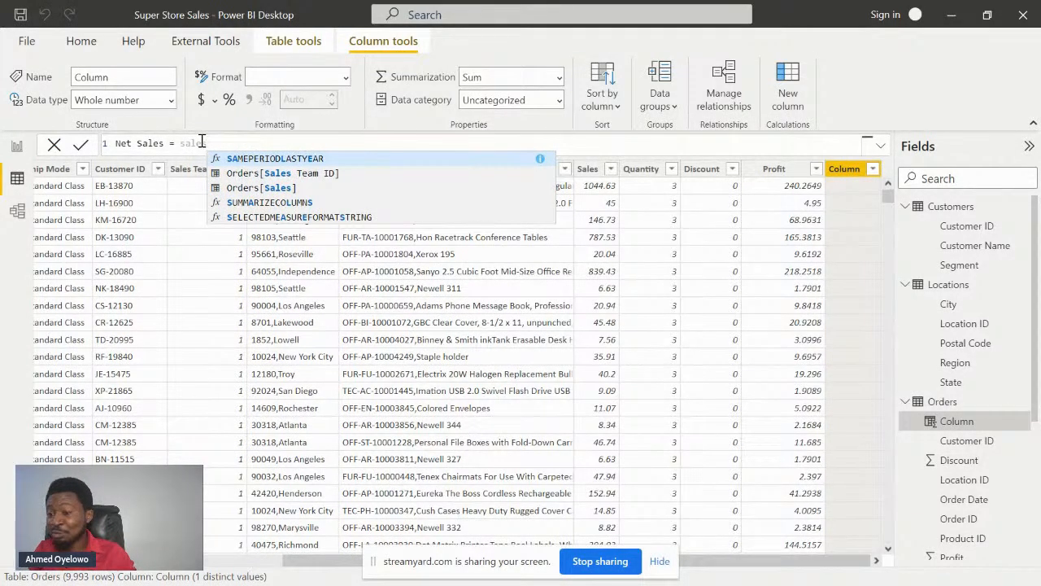
key(Down)
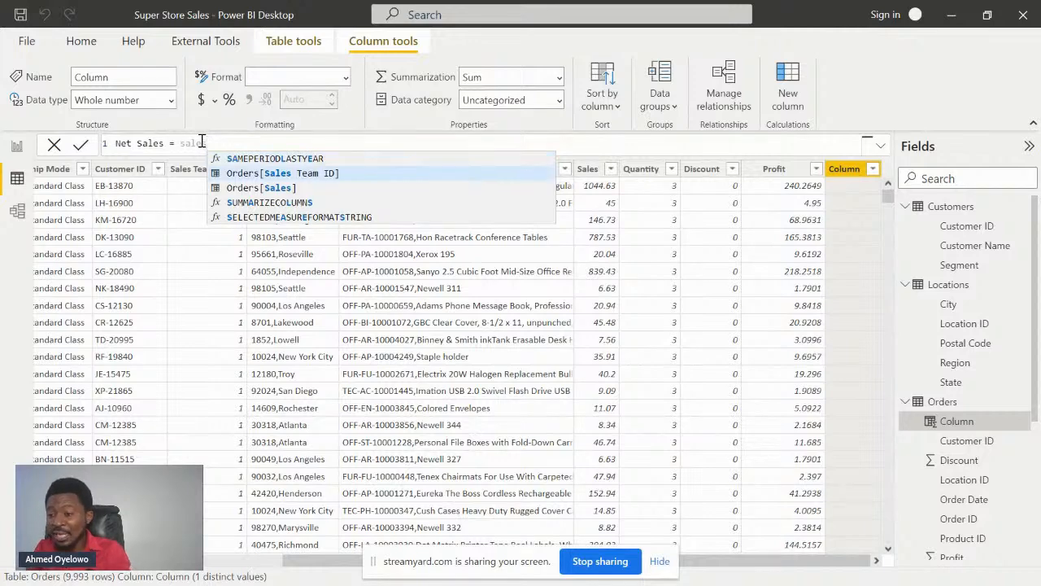
key(Down)
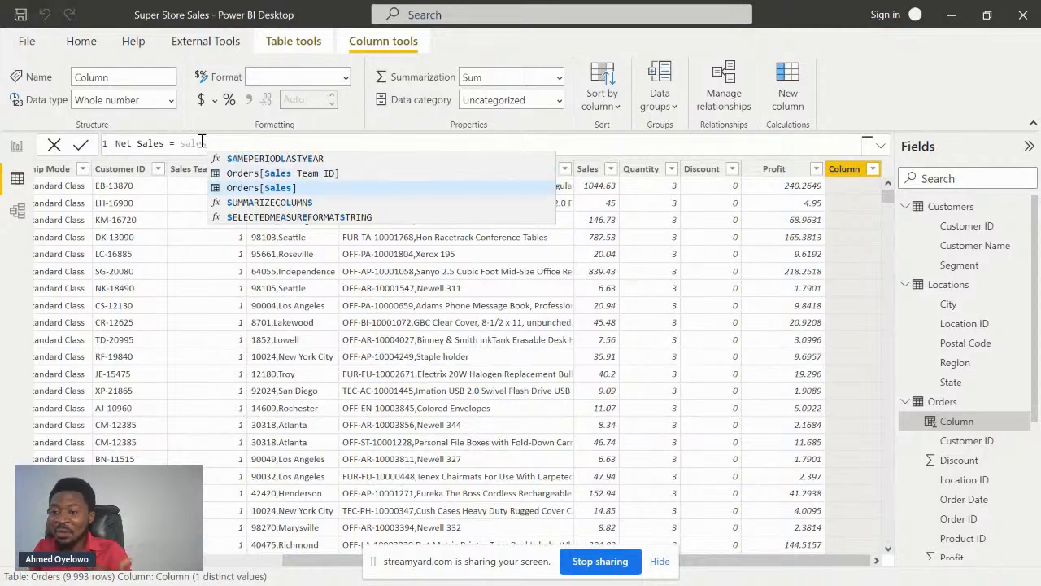
key(Up)
key(Up)
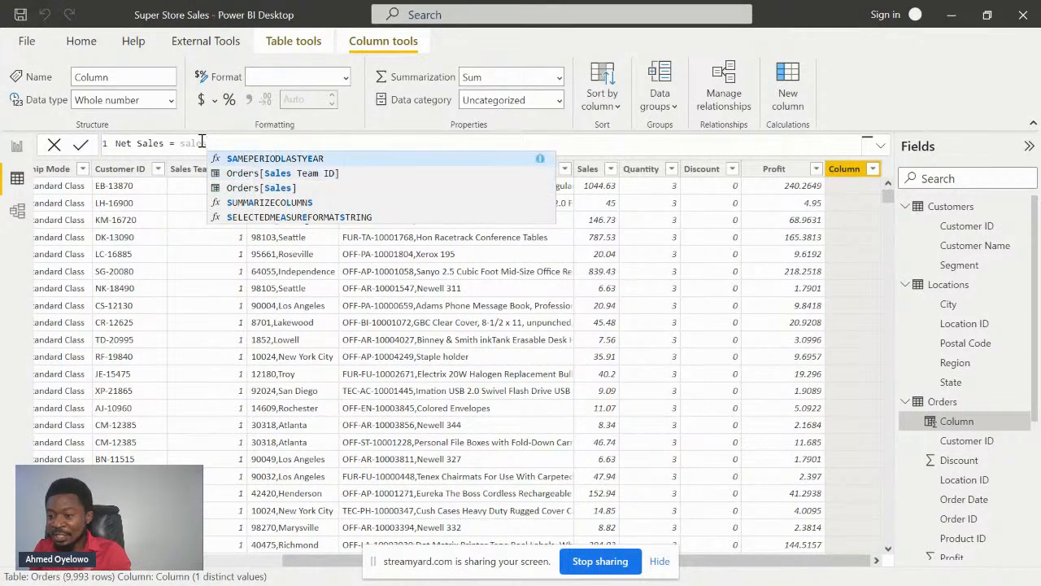
key(Down)
key(Down)
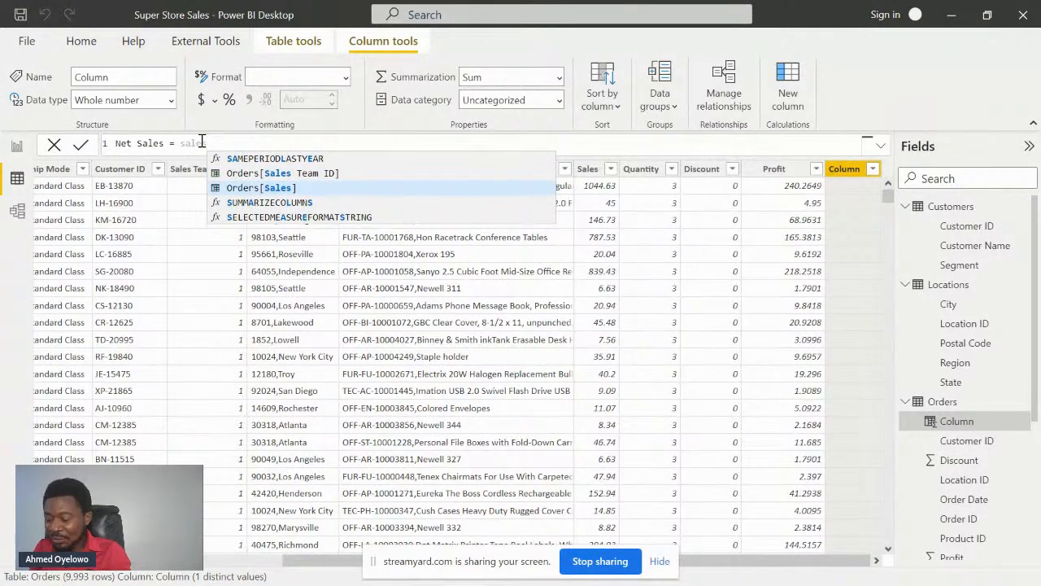
key(Up)
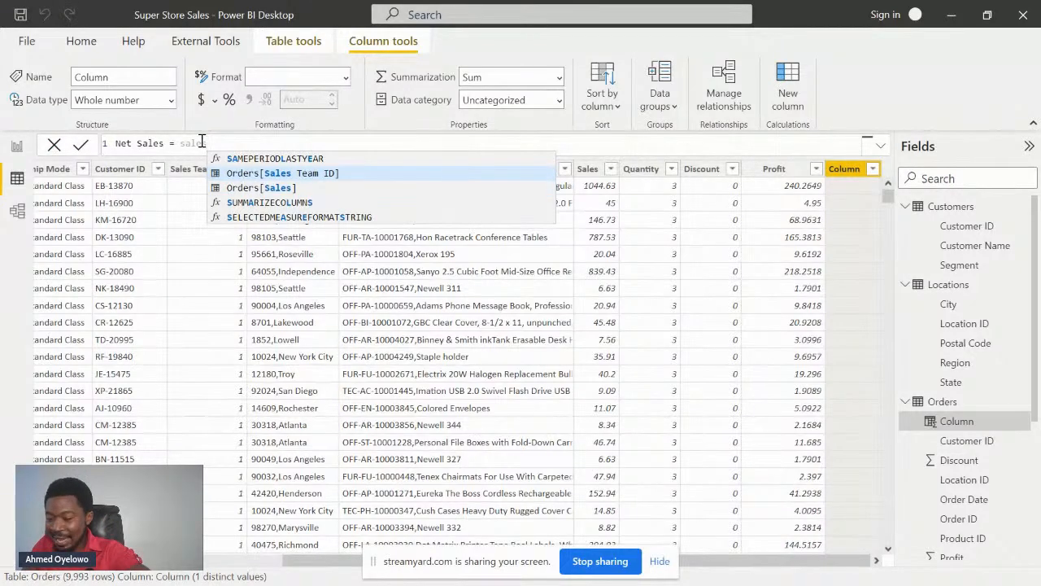
key(BackSpace)
key(BackSpace)
key(BackSpace)
key(BackSpace)
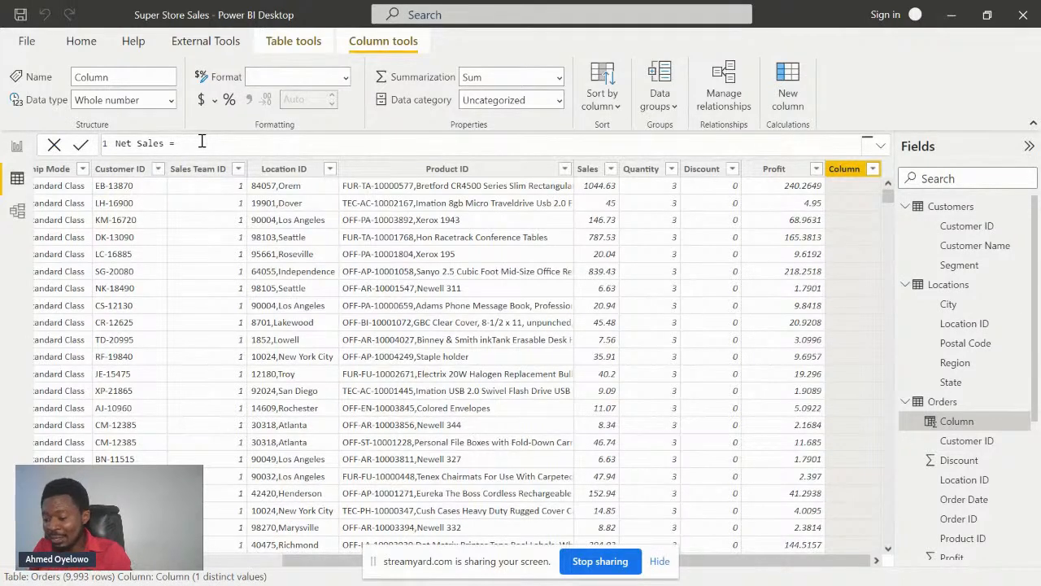
Step: Begin the Net Sales formula with Orders[Sales] followed by the multiplication operator
text(orders)
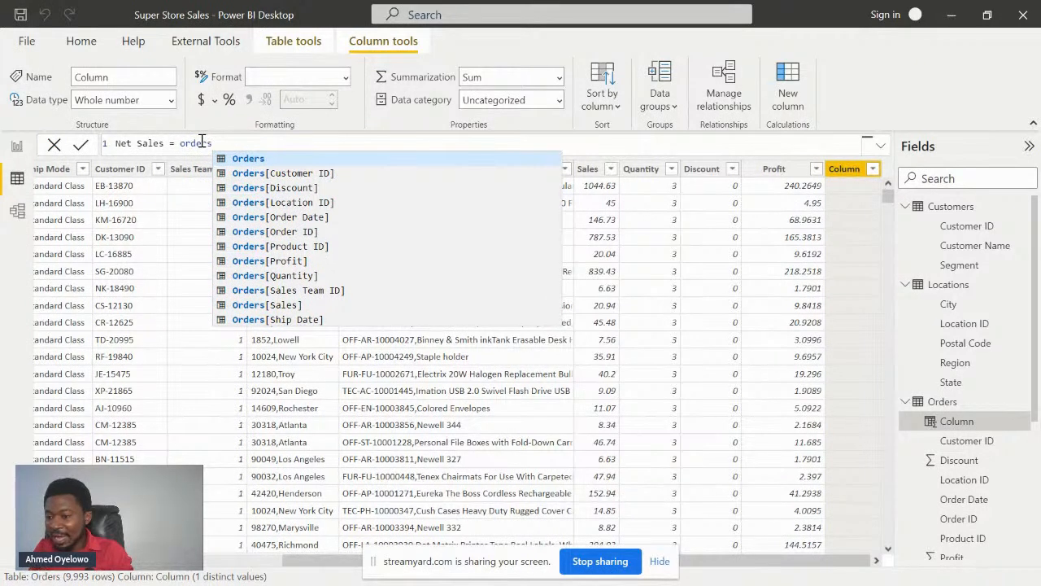
click(252, 163)
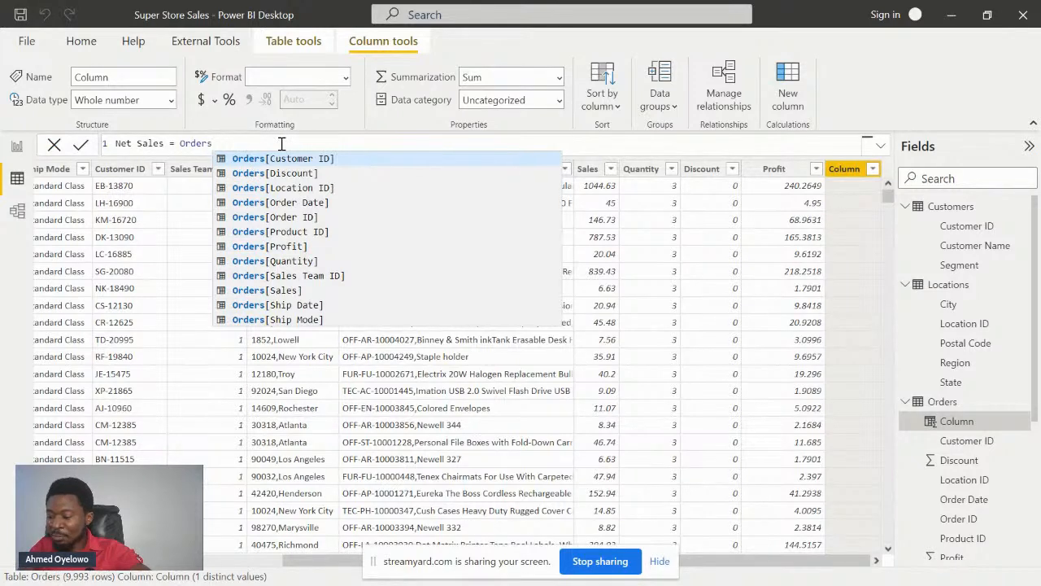
text([)
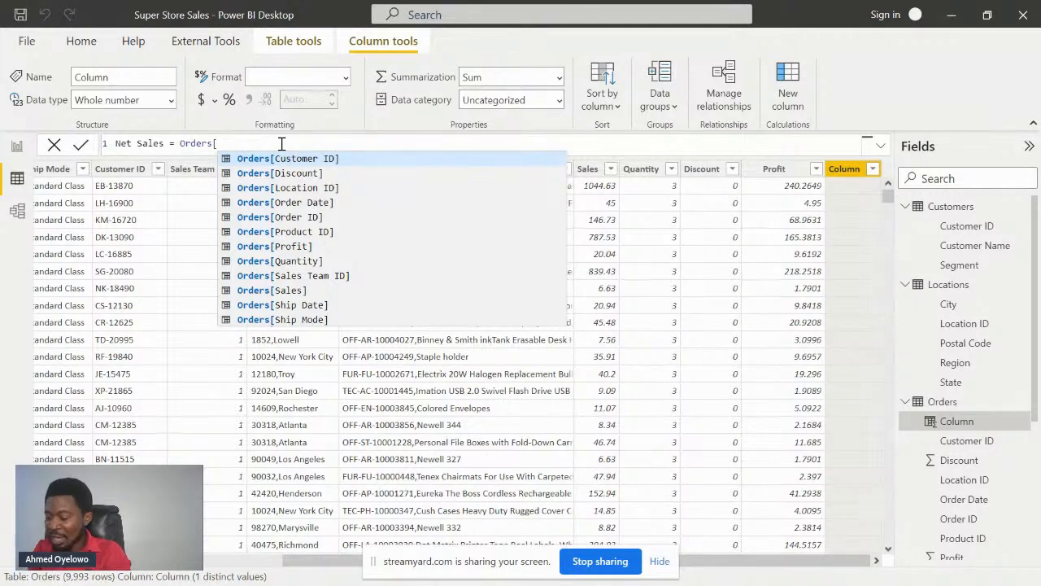
key(Down)
key(Down)
key(Down)
key(Down)
key(Down)
key(Down)
key(Down)
key(Down)
key(Down)
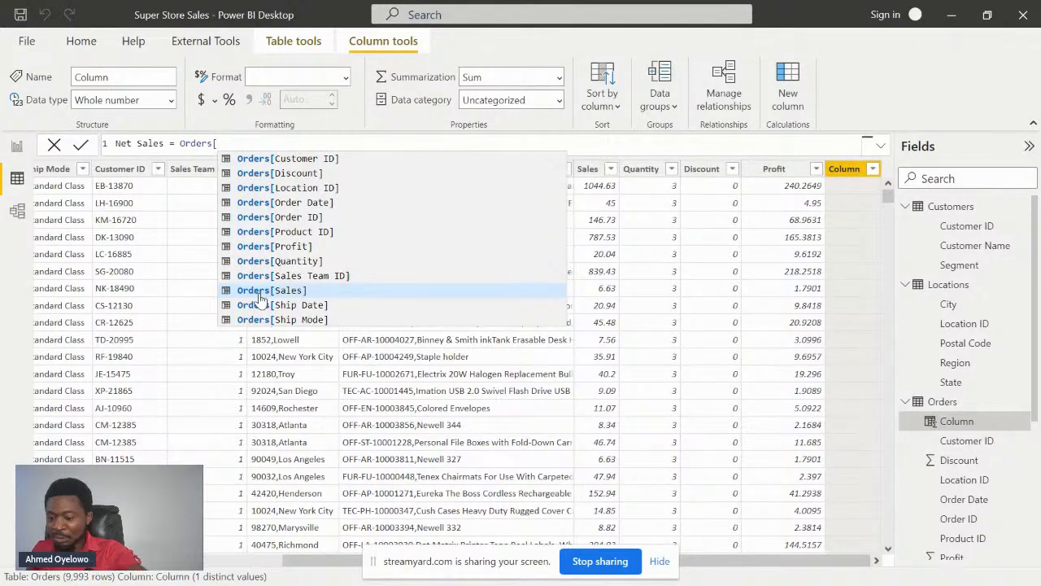
key(Tab)
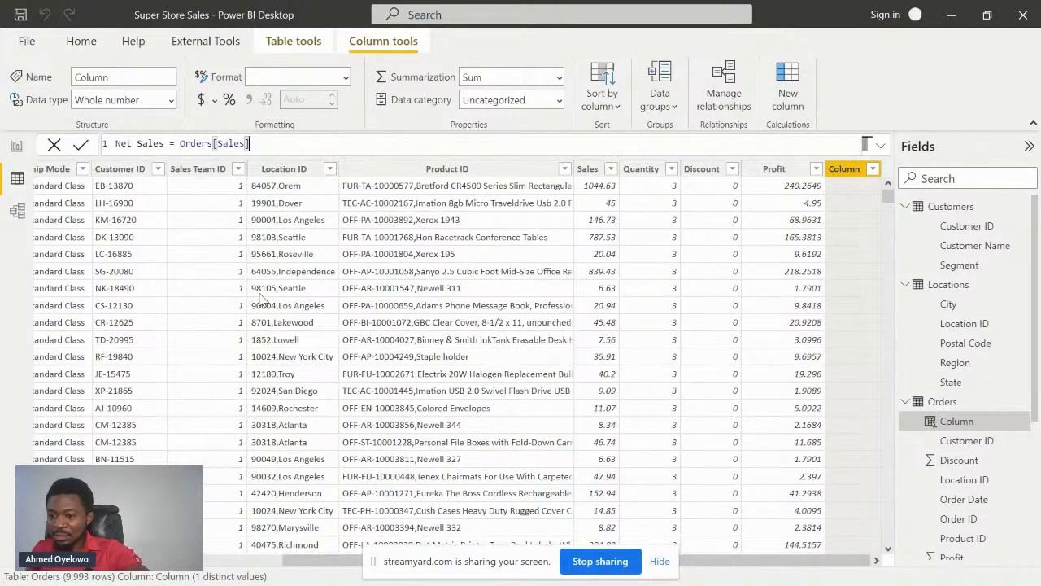
text(* )
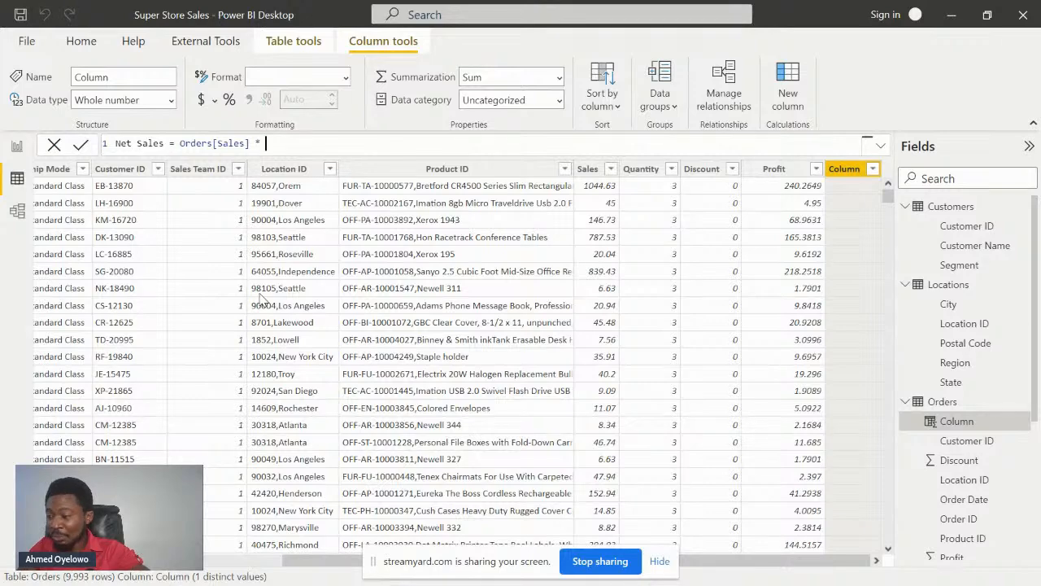
text(0.9)
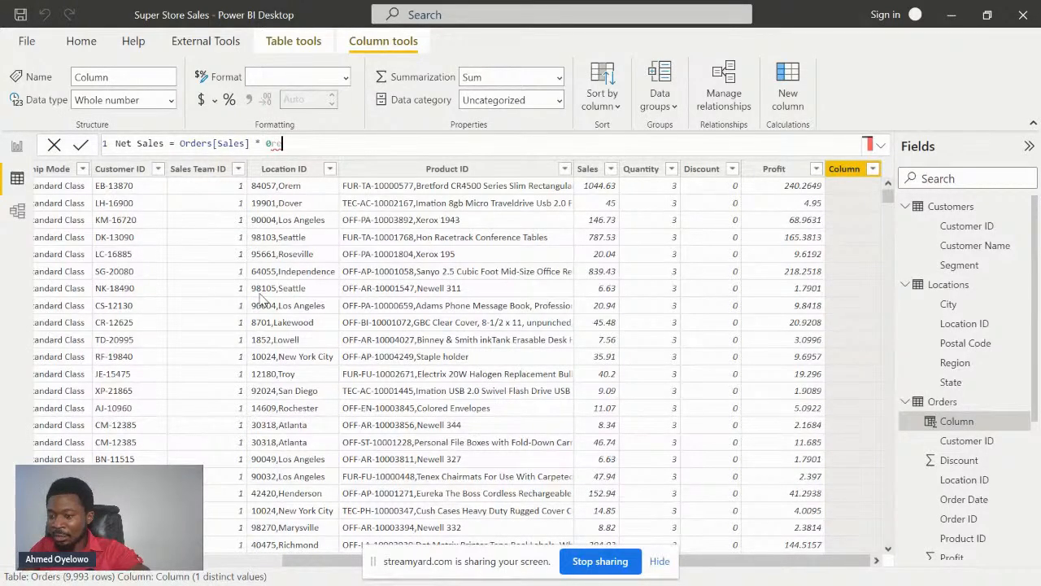
text(rders)
key(BackSpace)
key(BackSpace)
key(BackSpace)
key(BackSpace)
key(BackSpace)
key(BackSpace)
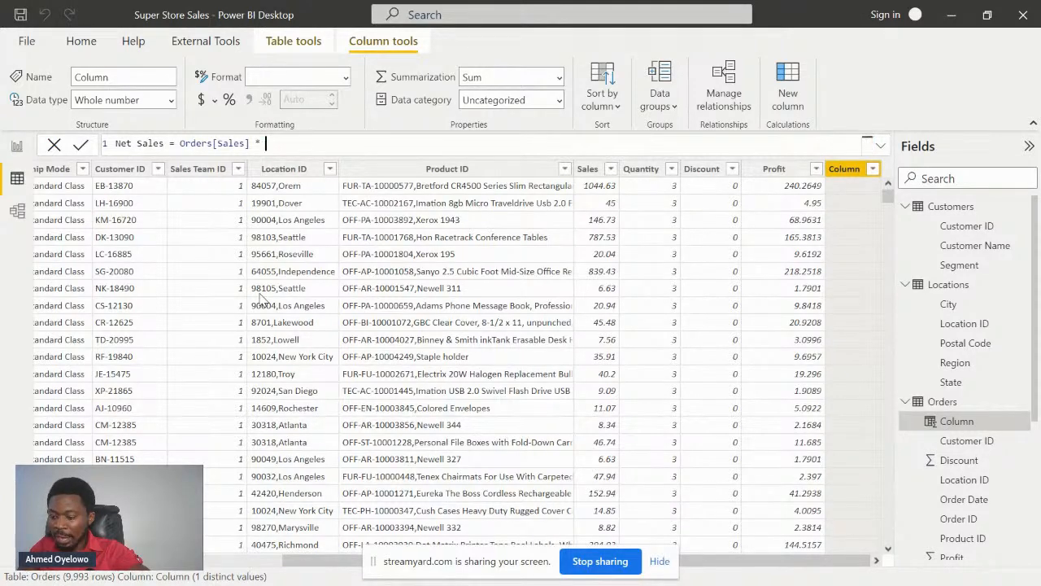
Step: Complete the Net Sales formula with Orders[Discount] as the multiplier and commit the calculated column
text(orders[)
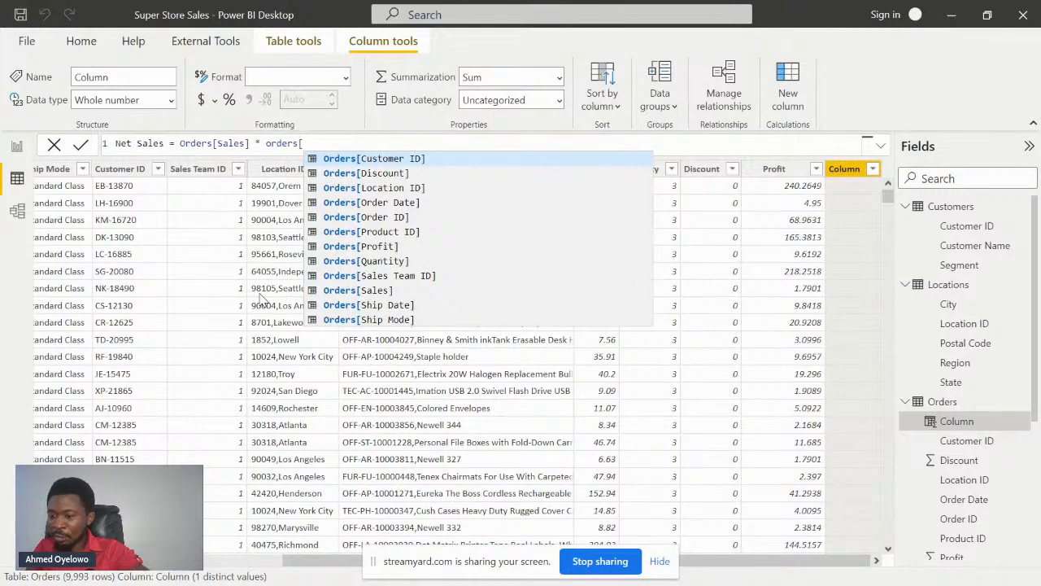
key(Down)
key(Tab)
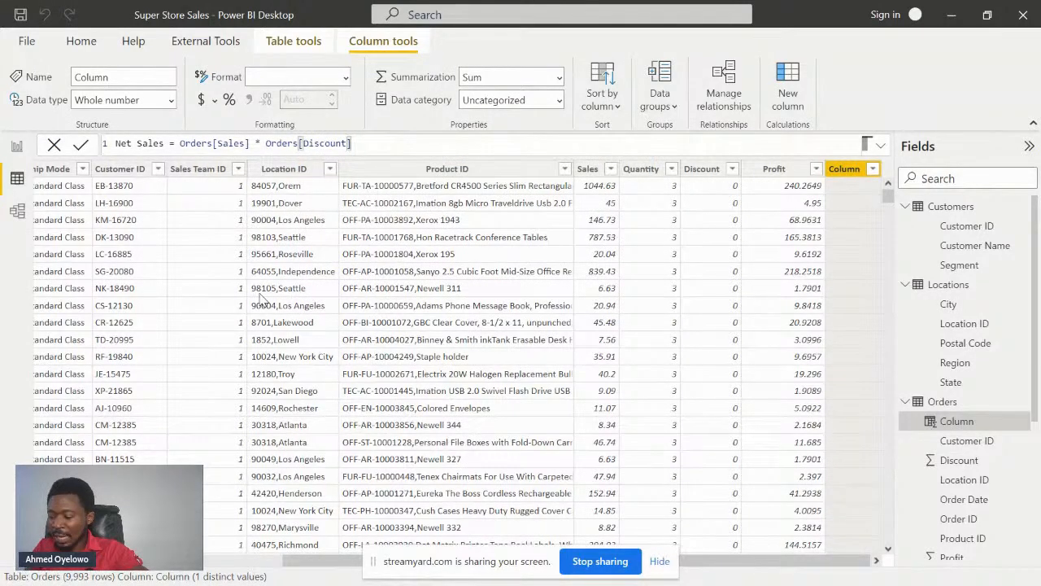
key(Return)
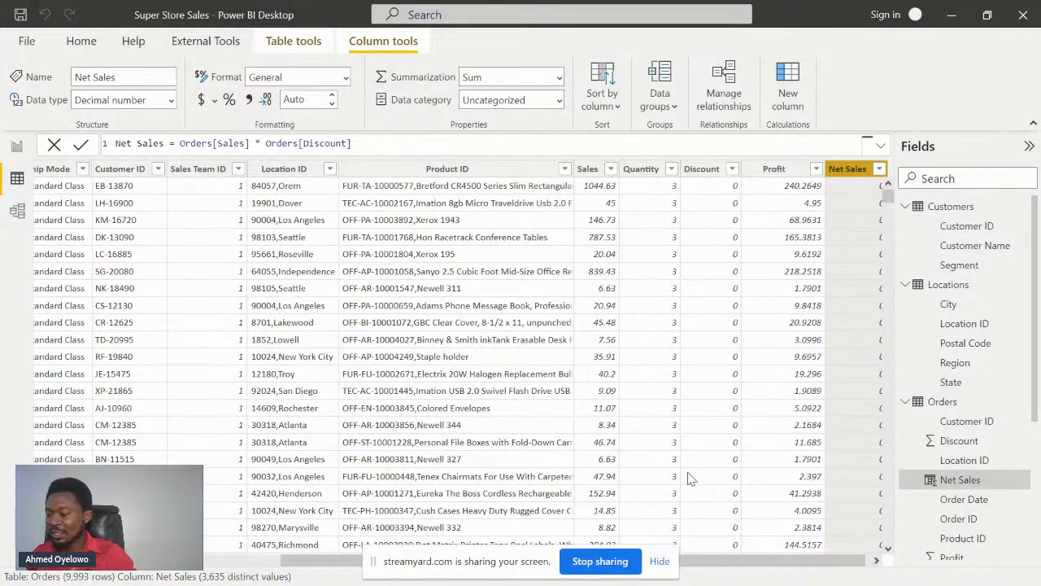
Step: Compare the Net Sales column with the Sales and Discount columns in the Orders table
drag(729, 561, 751, 562)
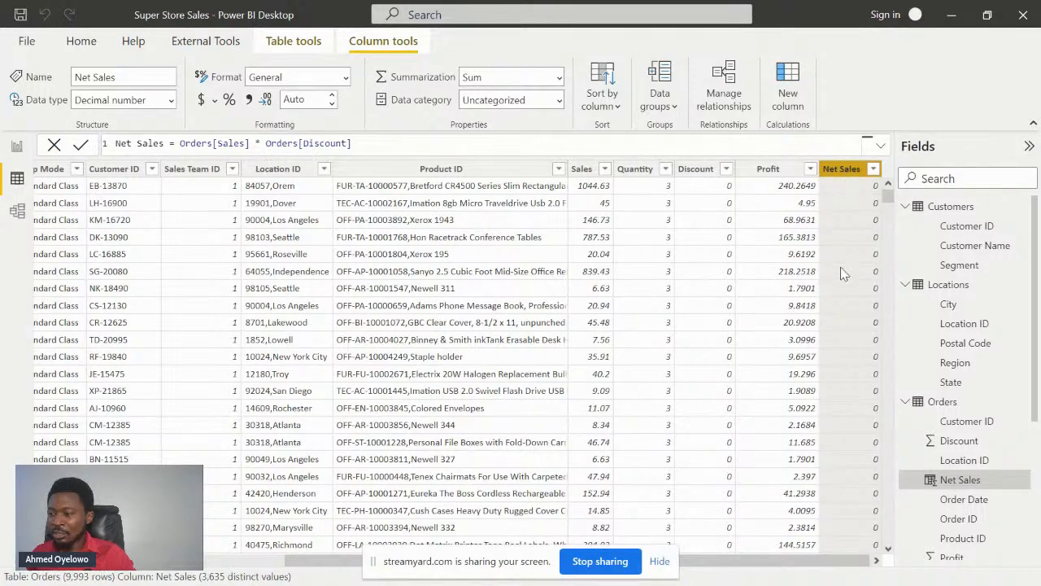
click(695, 175)
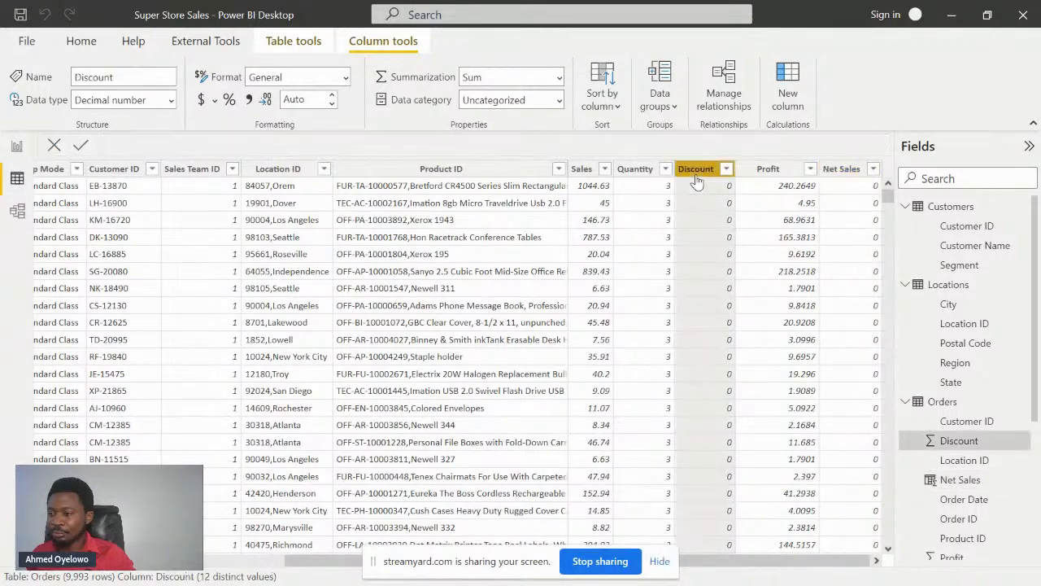
click(843, 170)
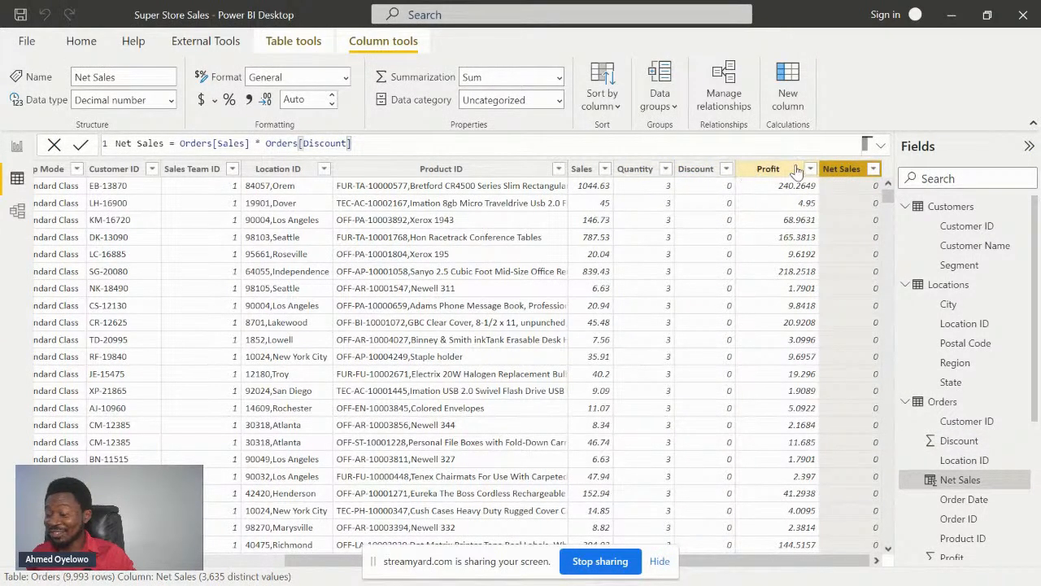
click(582, 171)
click(706, 171)
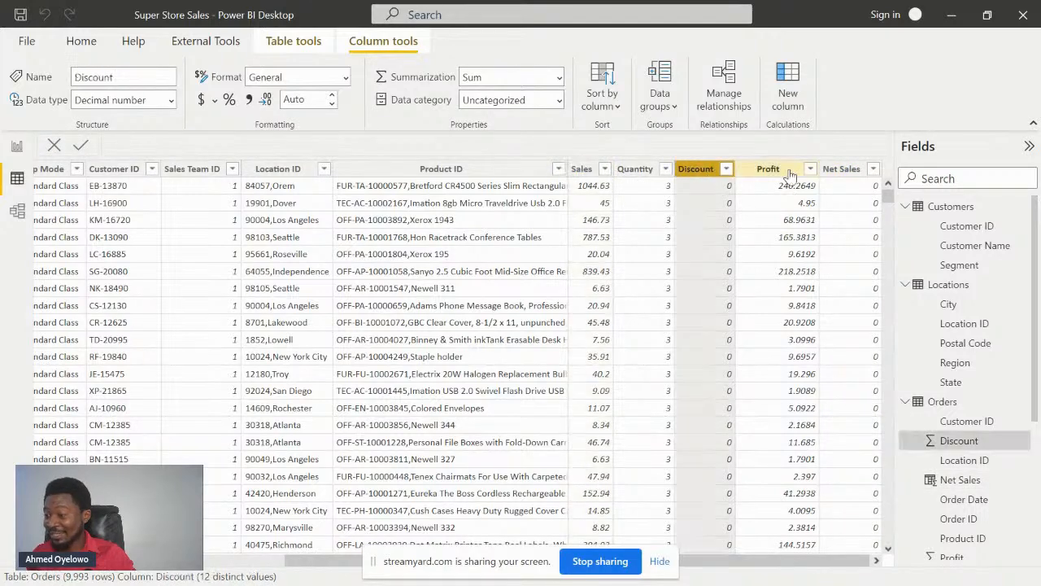
Step: Change the Net Sales formula to Orders[Sales] - (Orders[Sales] * Orders[Discount]) and apply it
click(840, 171)
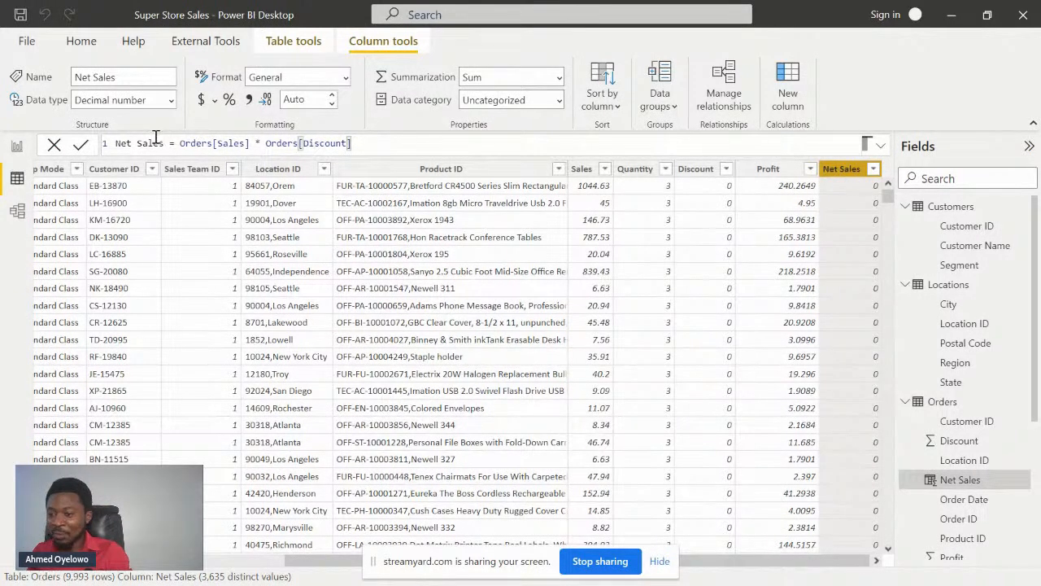
click(181, 142)
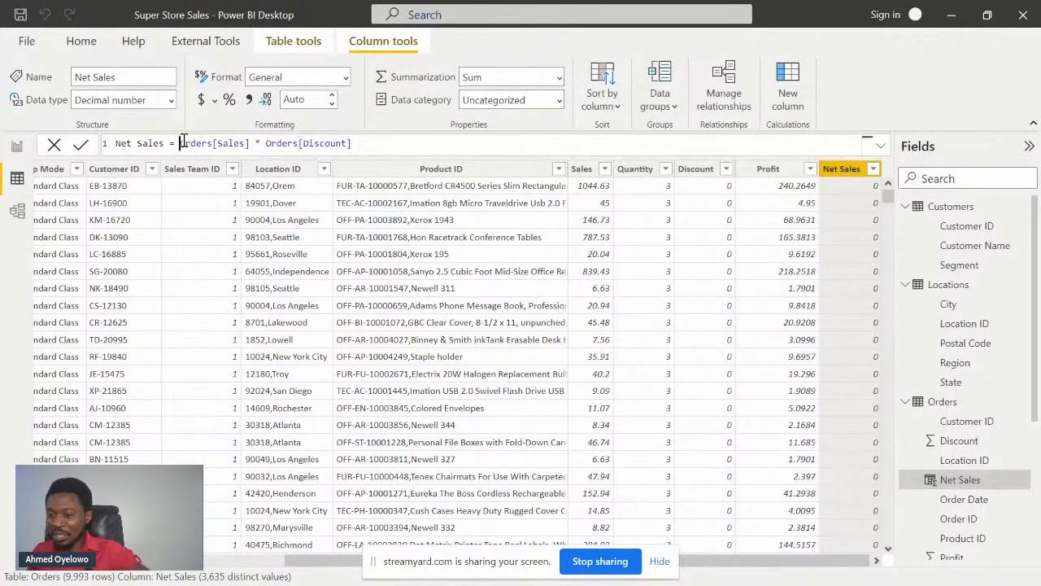
text((Ord)
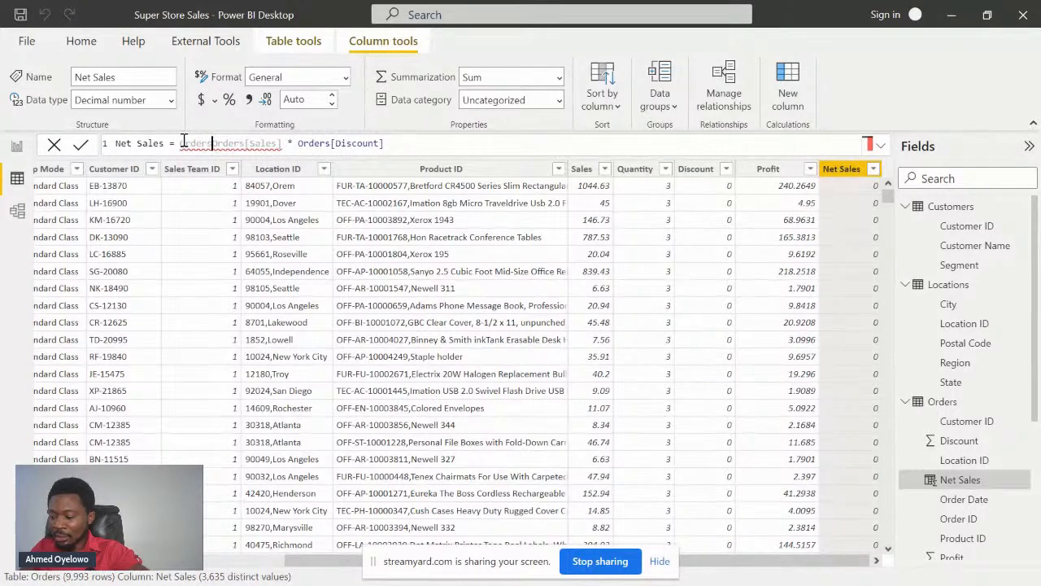
text(s[Sales] - )
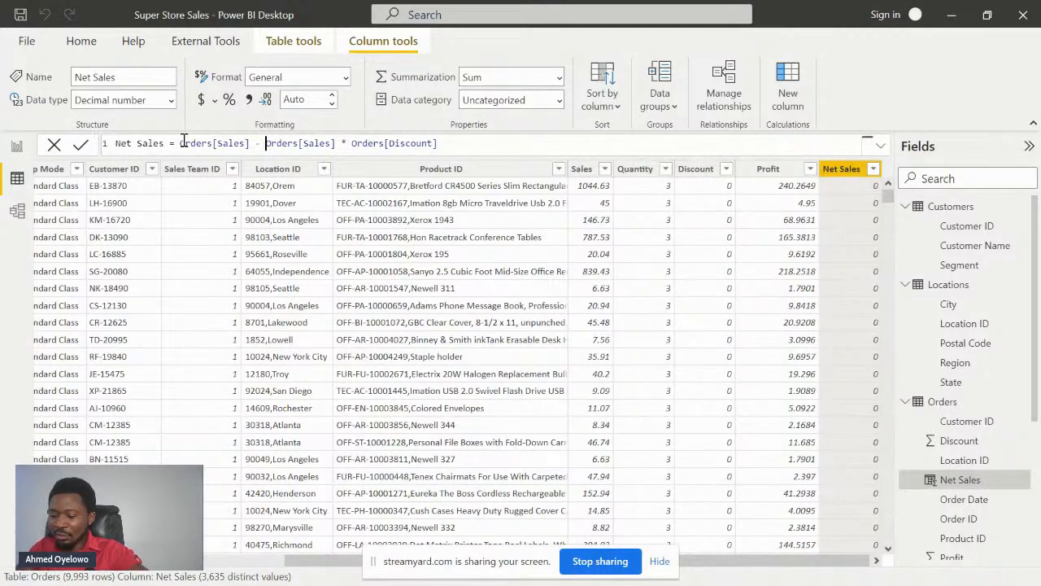
text(()
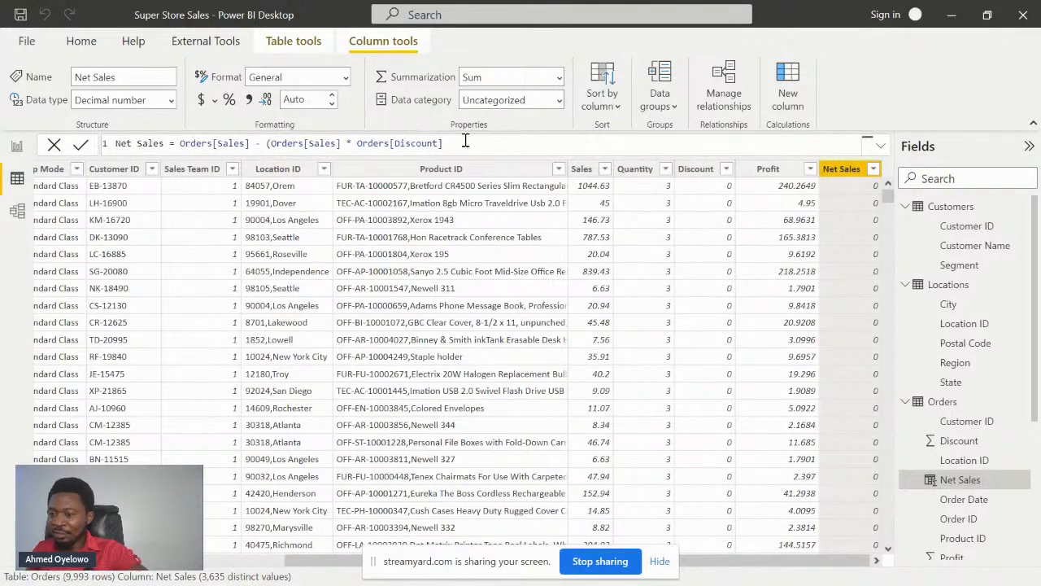
drag(465, 141, 114, 143)
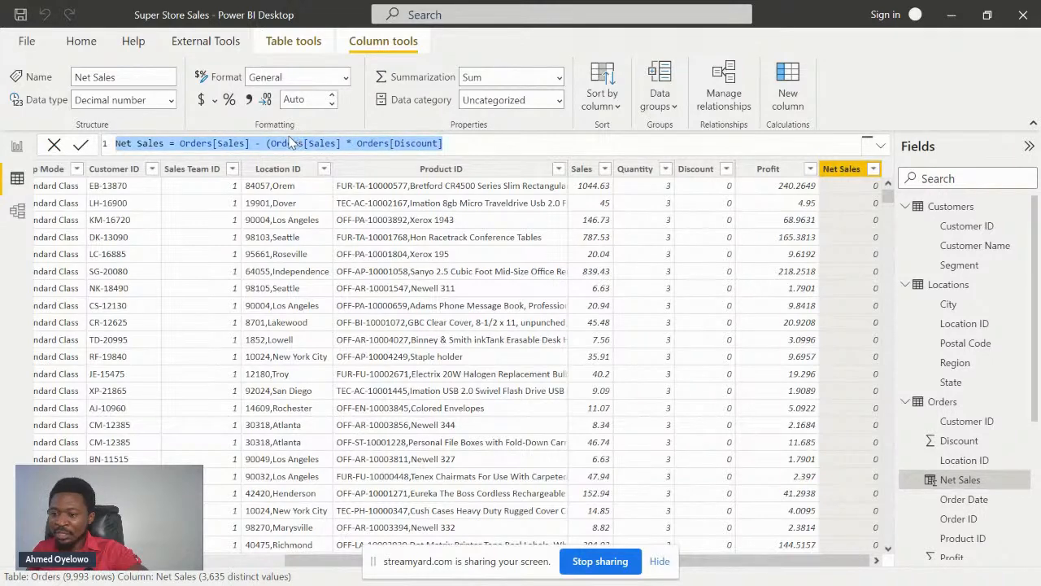
click(453, 143)
text())
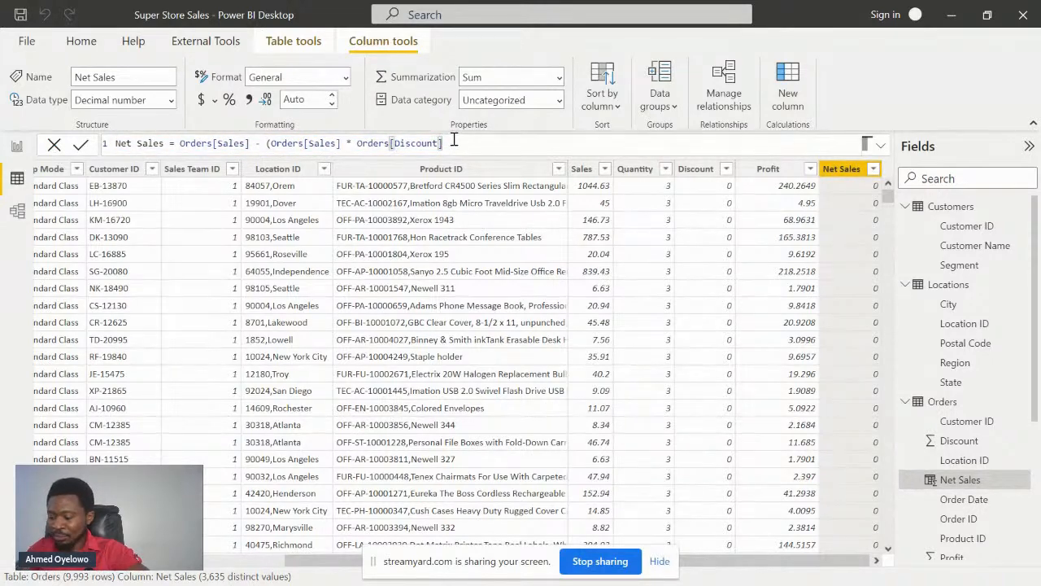
text())
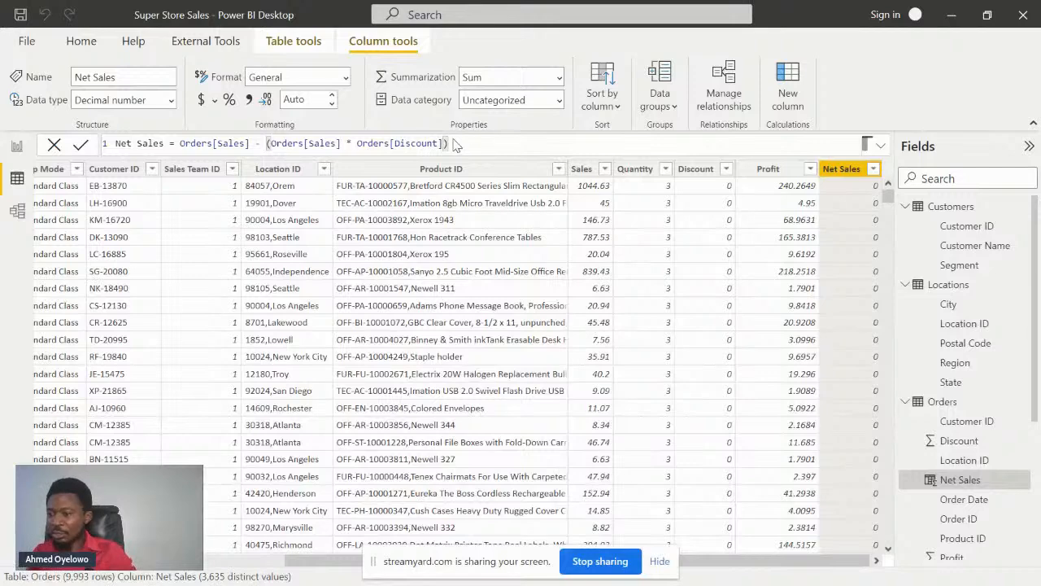
key(Return)
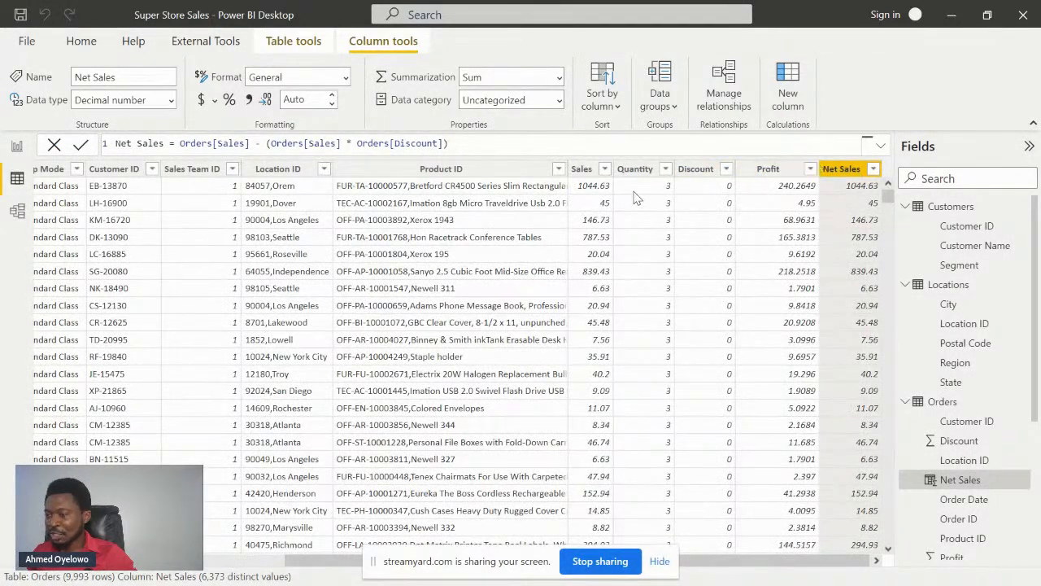
Step: Check Net Sales against Sales for the Orders rows filtered to a 0.15 discount, and clear the Discount filter
scroll(697, 244, down, 20)
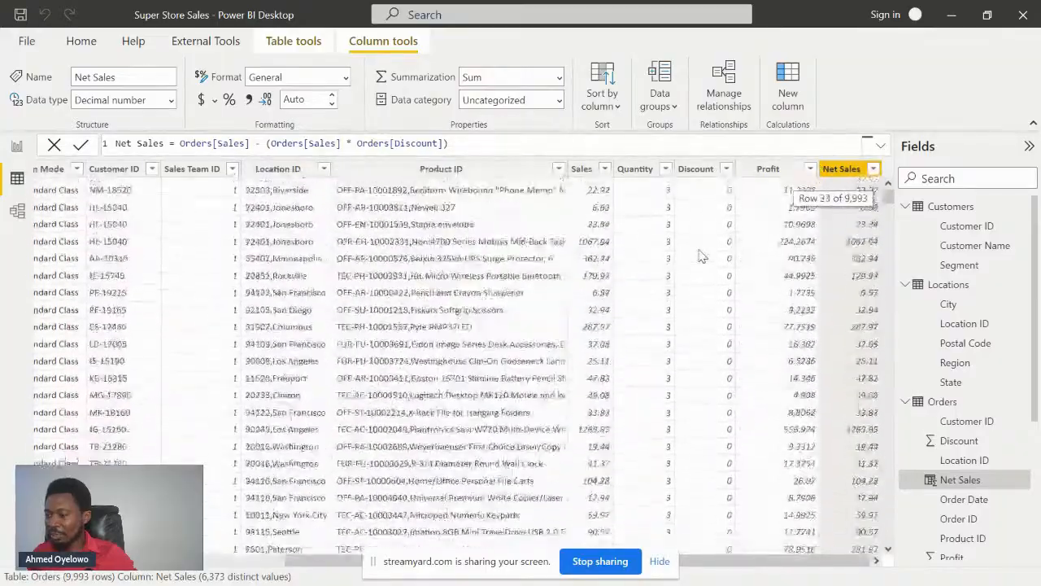
scroll(701, 255, down, 20)
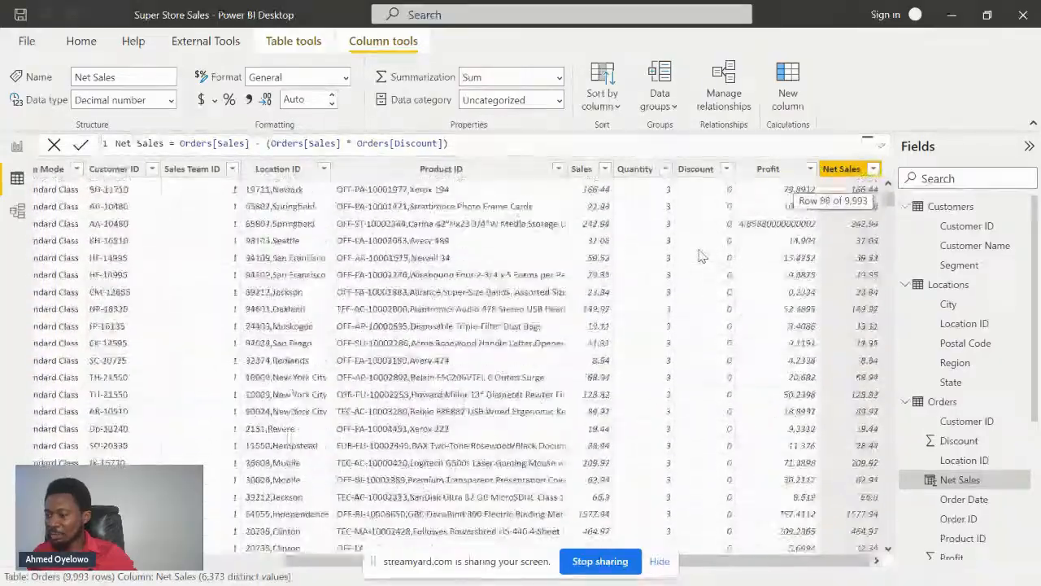
scroll(699, 254, down, 20)
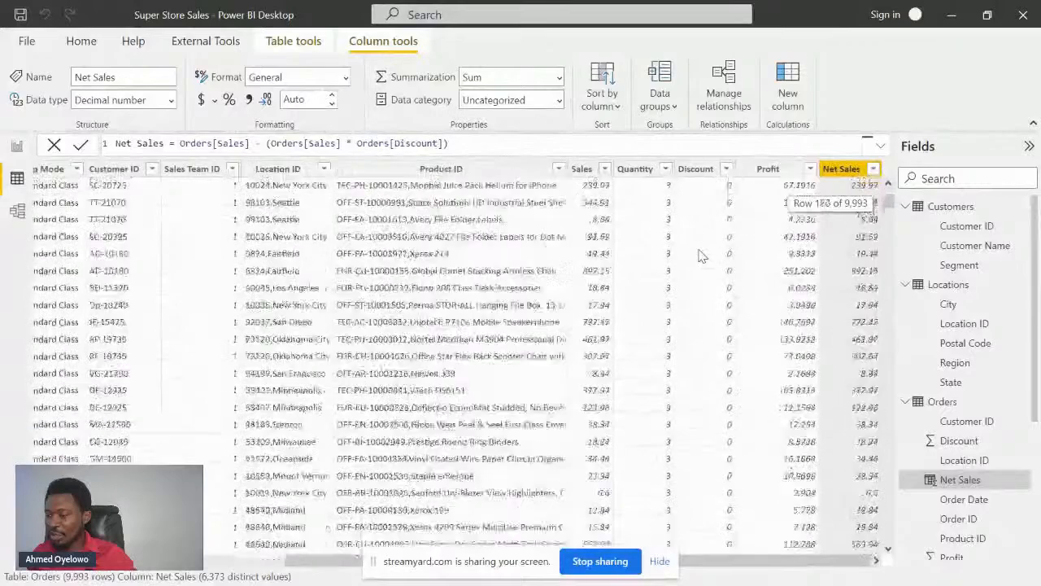
click(724, 169)
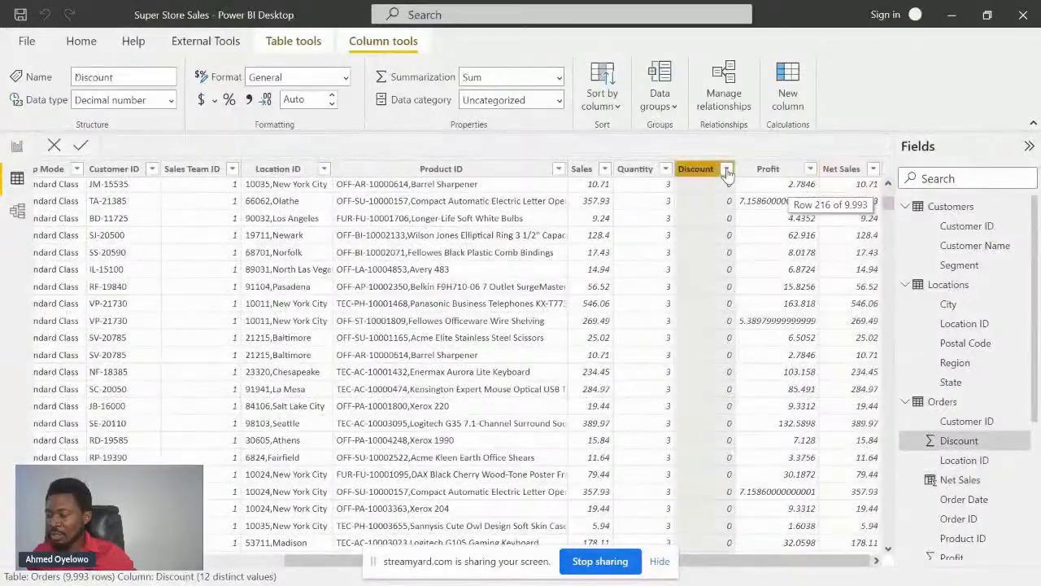
click(791, 313)
click(761, 355)
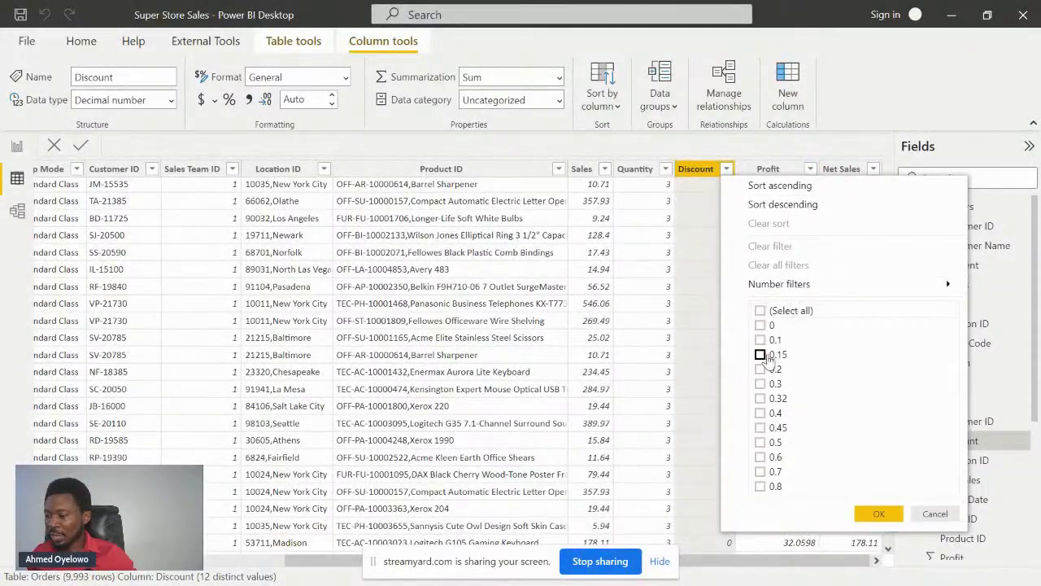
click(879, 515)
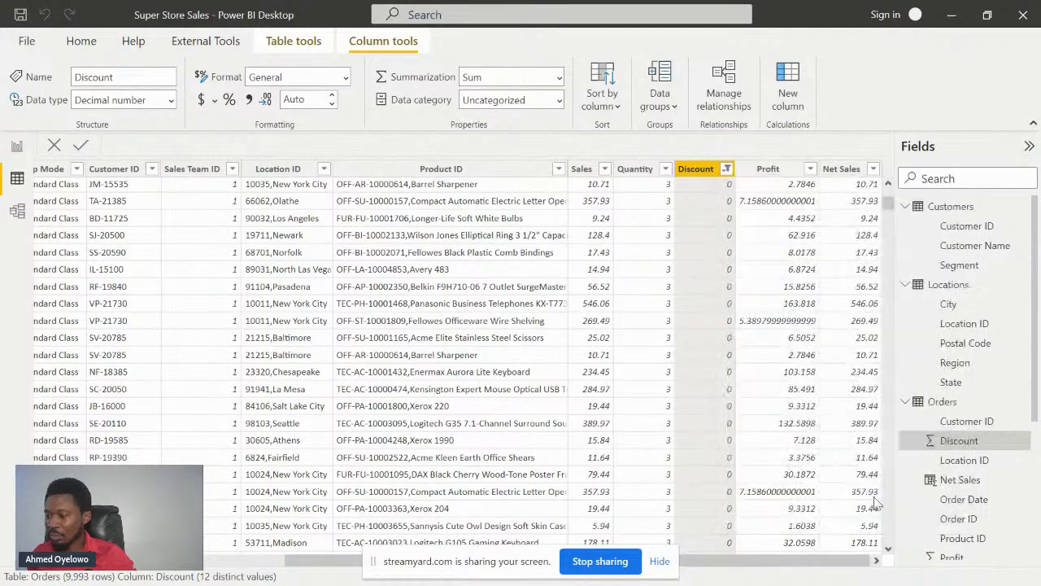
click(589, 192)
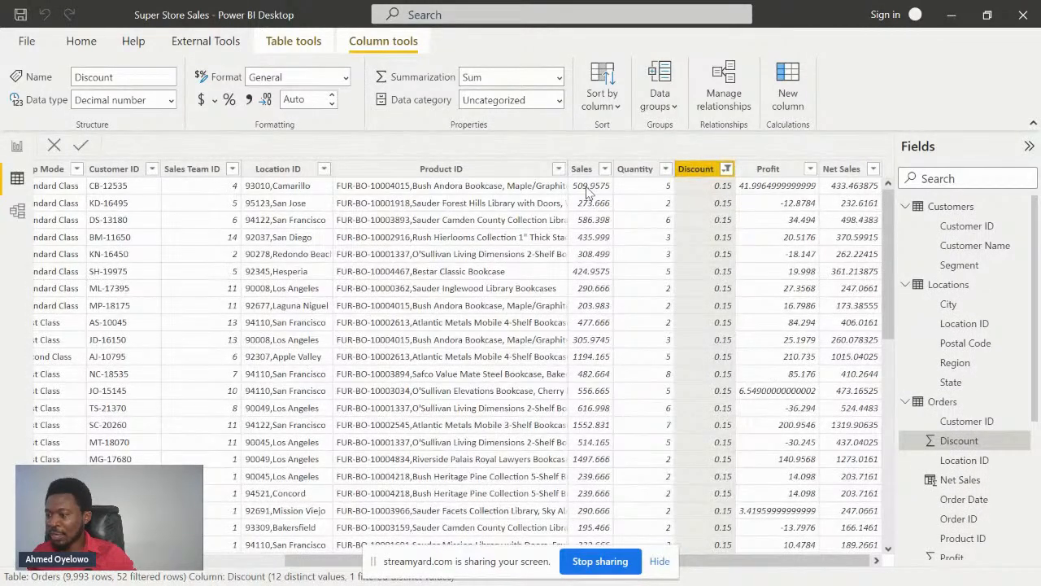
click(856, 193)
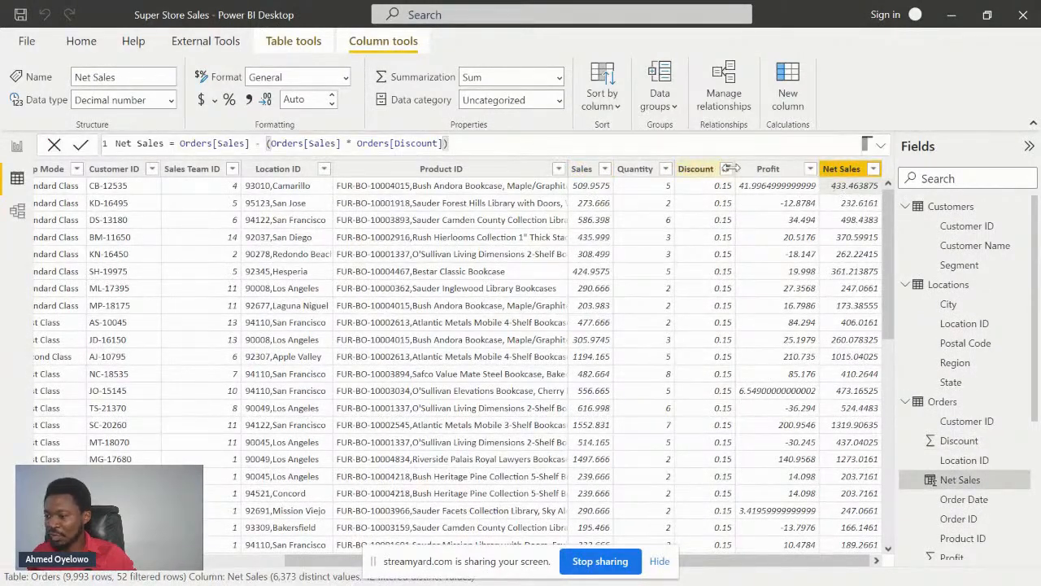
click(725, 170)
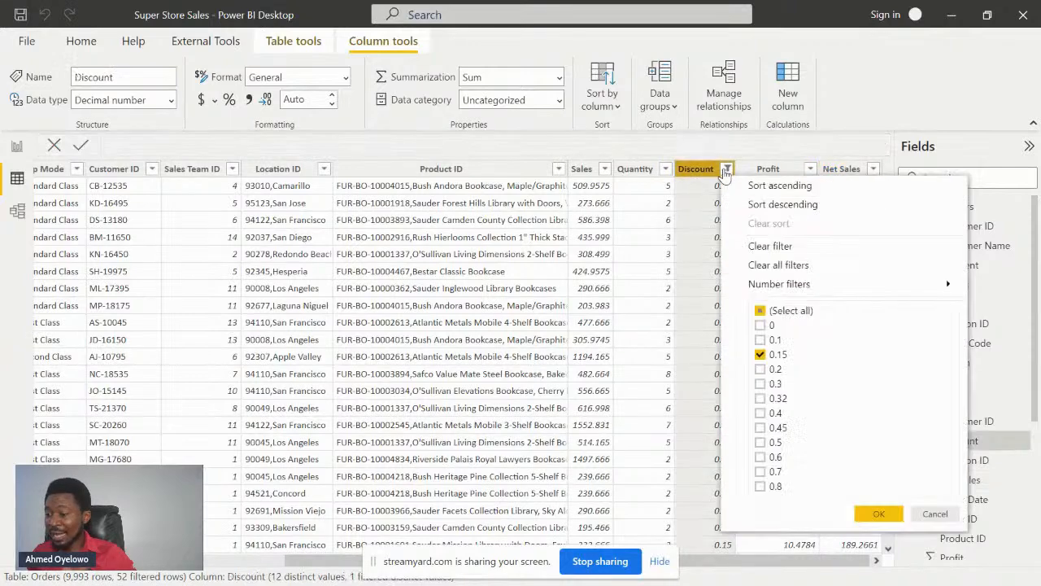
click(769, 246)
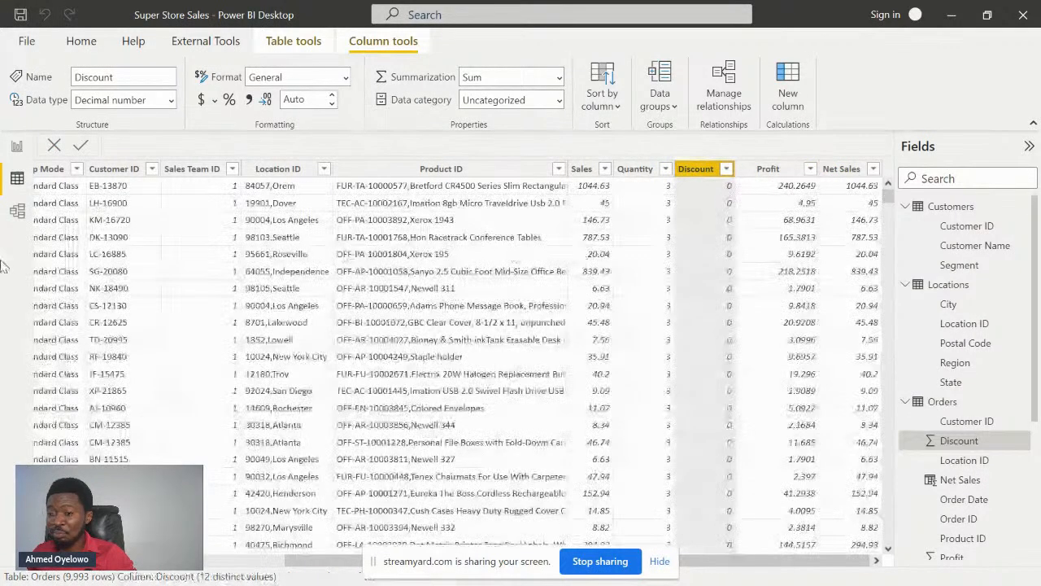
Step: Look at the Orders fields in report view and the What is DAX slide, and collapse the Orders field list
click(17, 148)
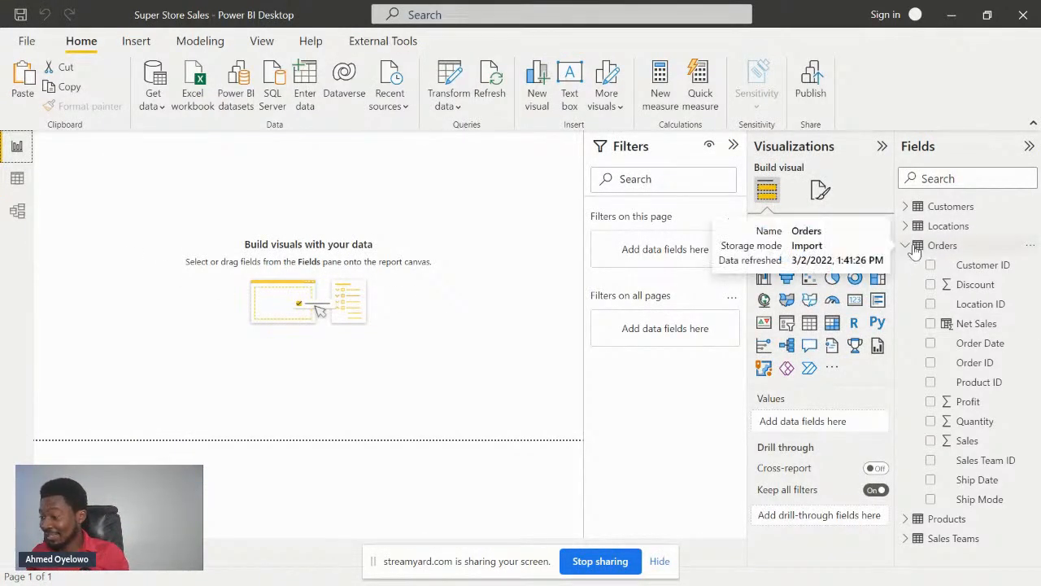
key(alt+Tab)
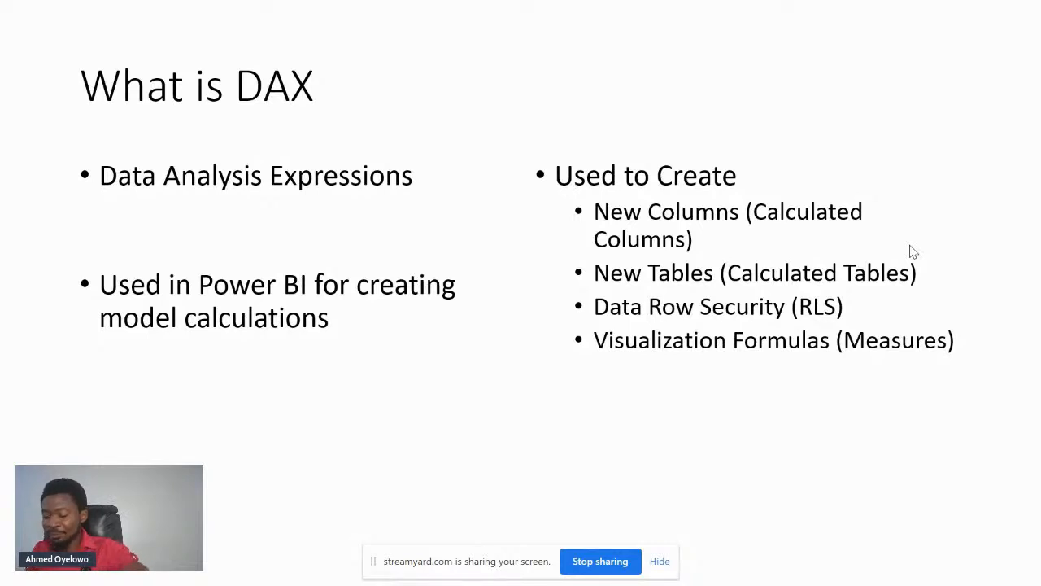
key(alt+Tab)
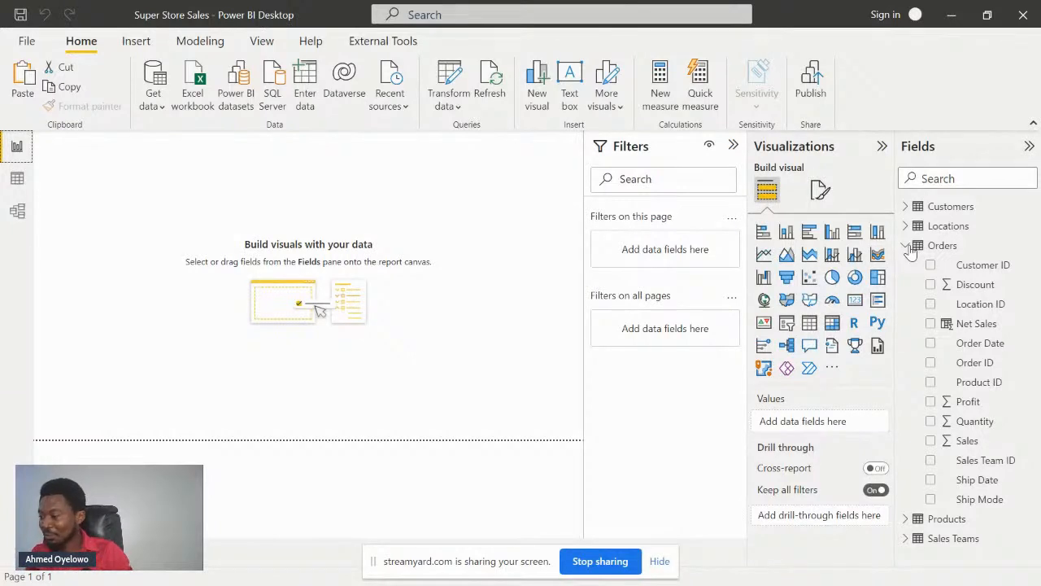
click(908, 248)
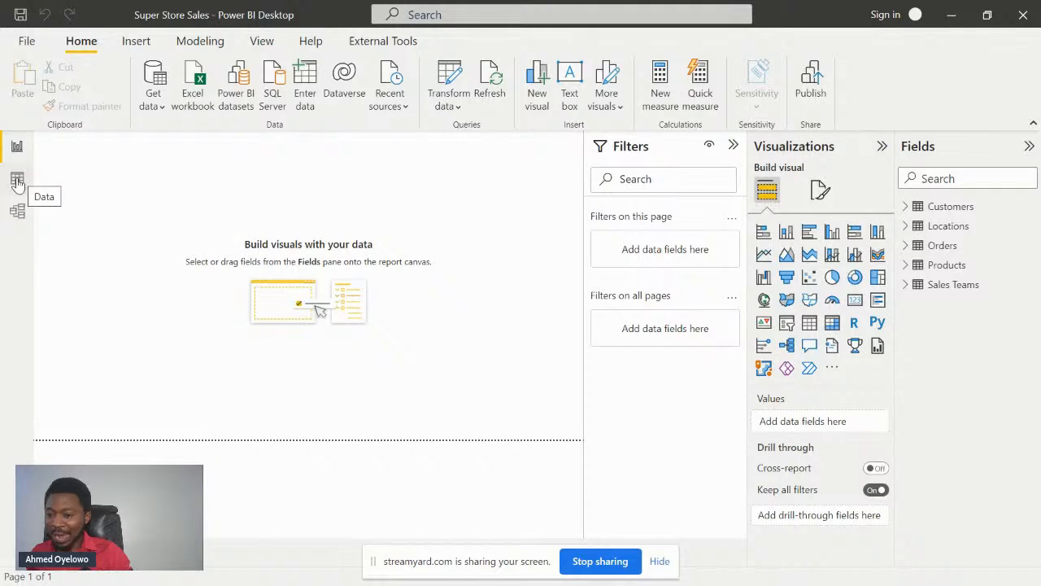
Step: Compare the commands for creating measures, columns and tables offered in report view and in data view
click(17, 180)
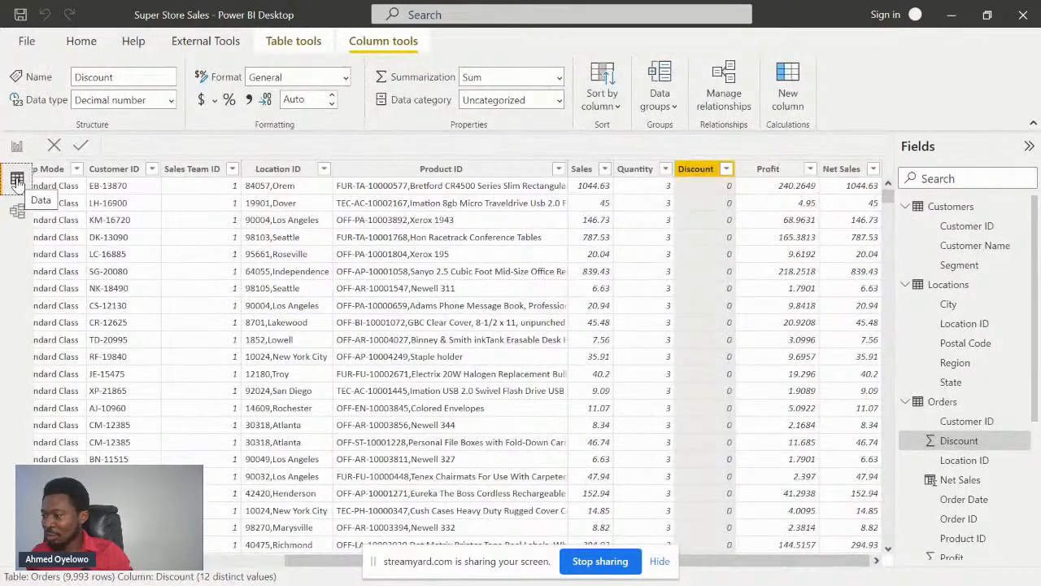
click(16, 148)
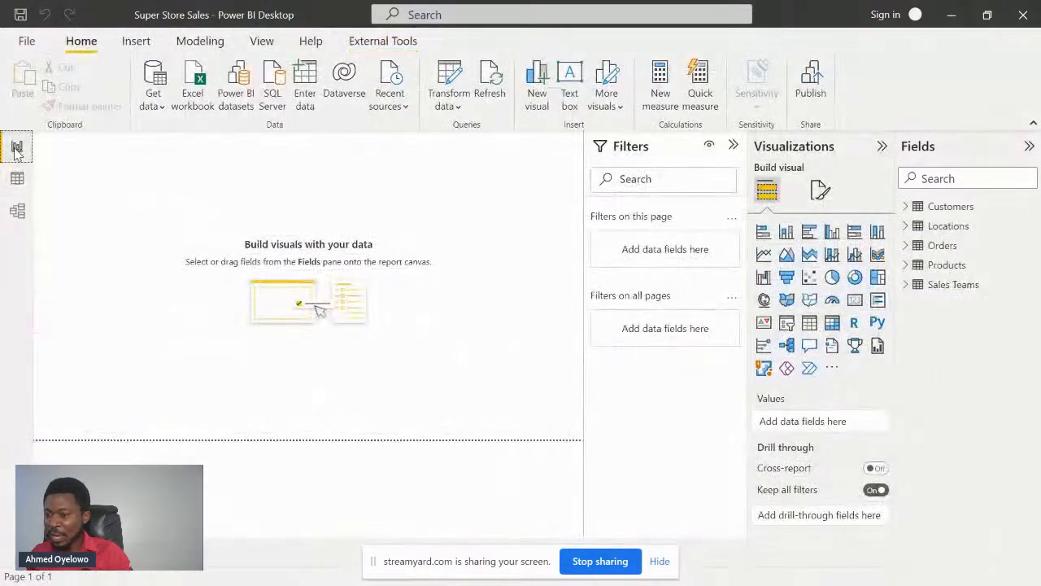
click(203, 42)
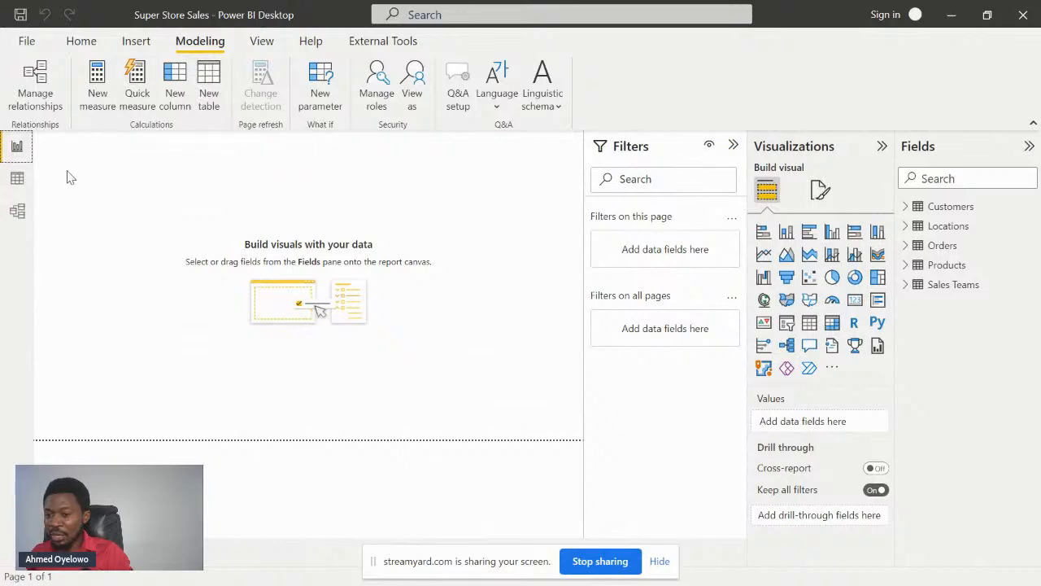
click(18, 179)
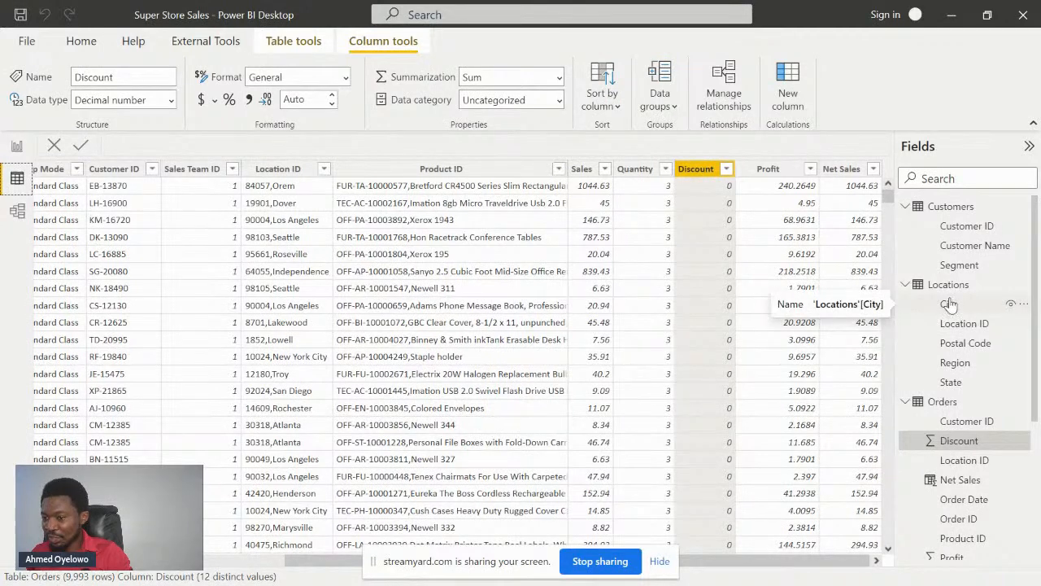
click(294, 43)
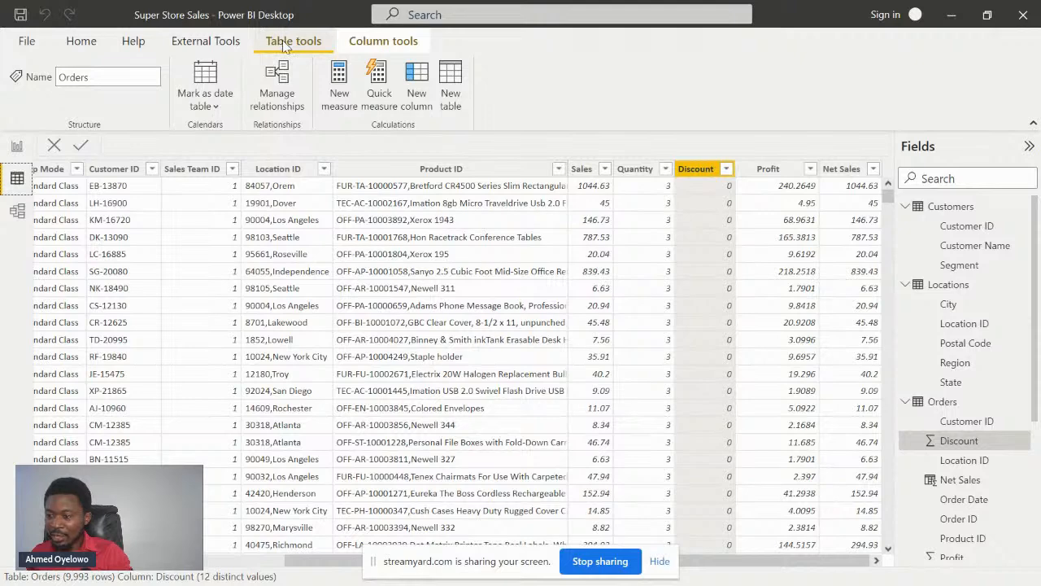
Step: Start a new calculated table and name it Calendar in its formula
click(451, 81)
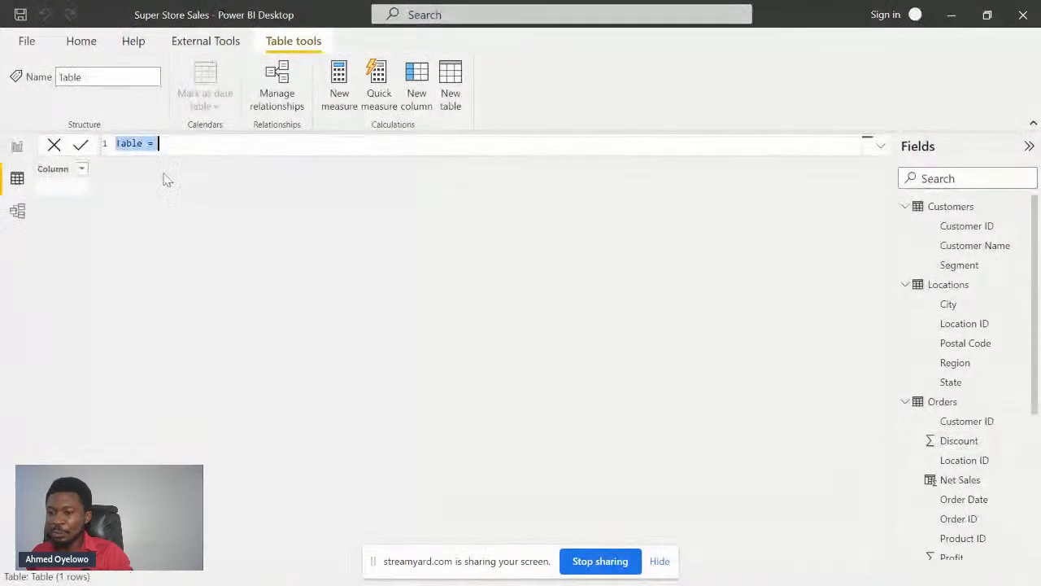
click(144, 140)
key(BackSpace)
key(BackSpace)
key(BackSpace)
key(BackSpace)
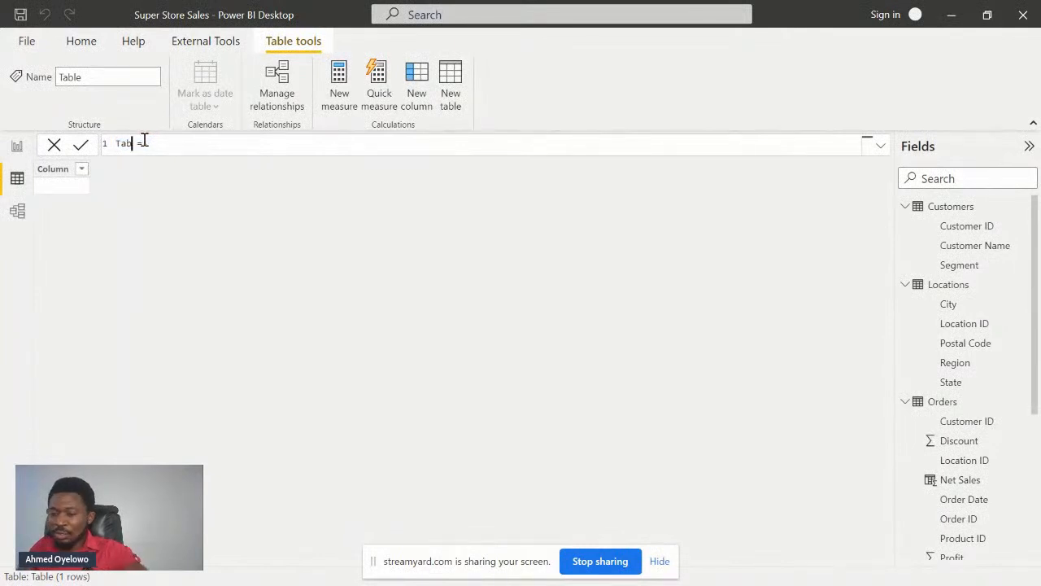
key(BackSpace)
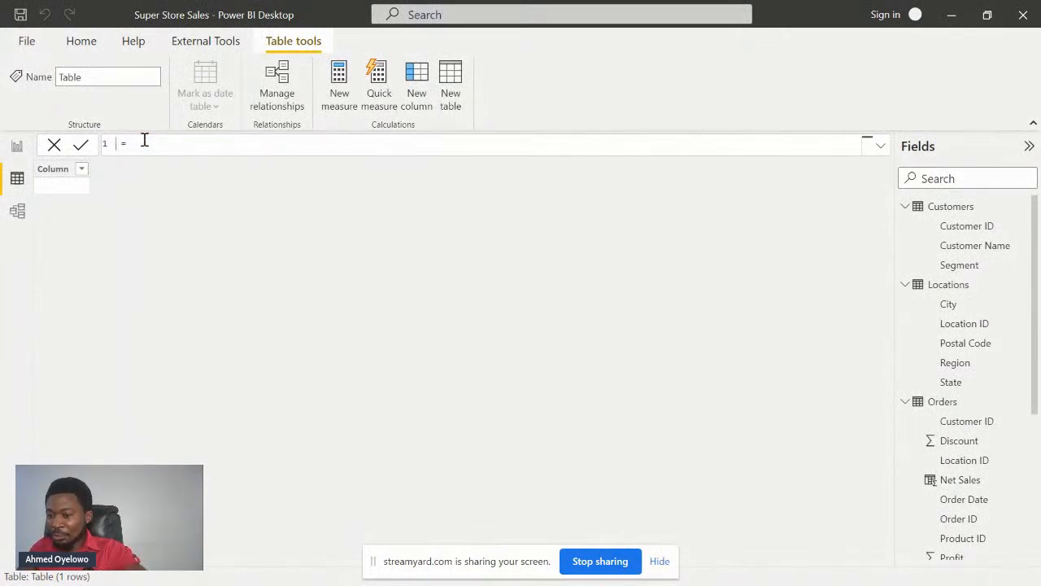
text(Calendar)
Step: Define the Calendar table with the CALENDARAUTO() function and apply the formula
click(199, 139)
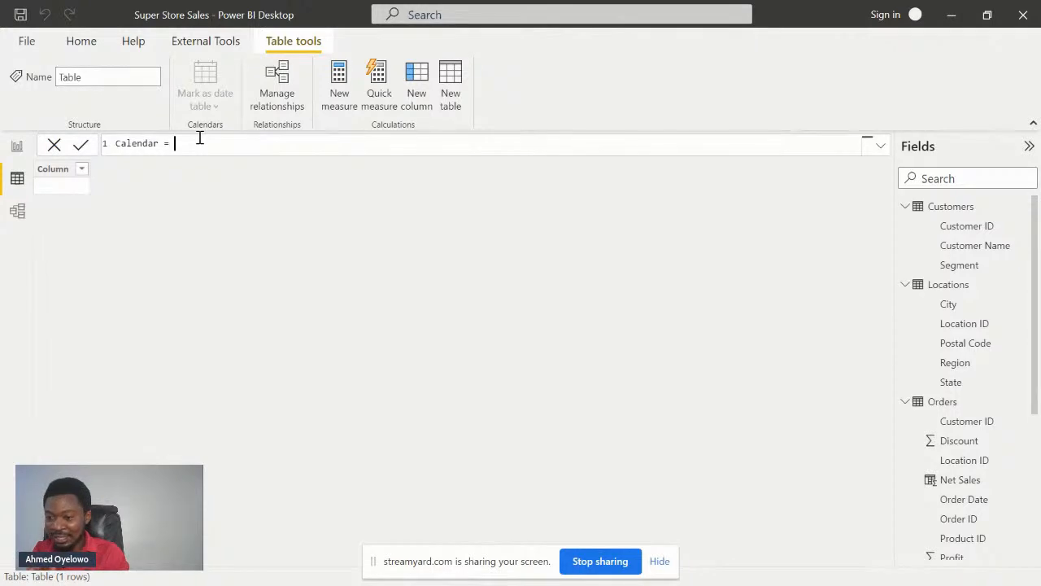
text(cl)
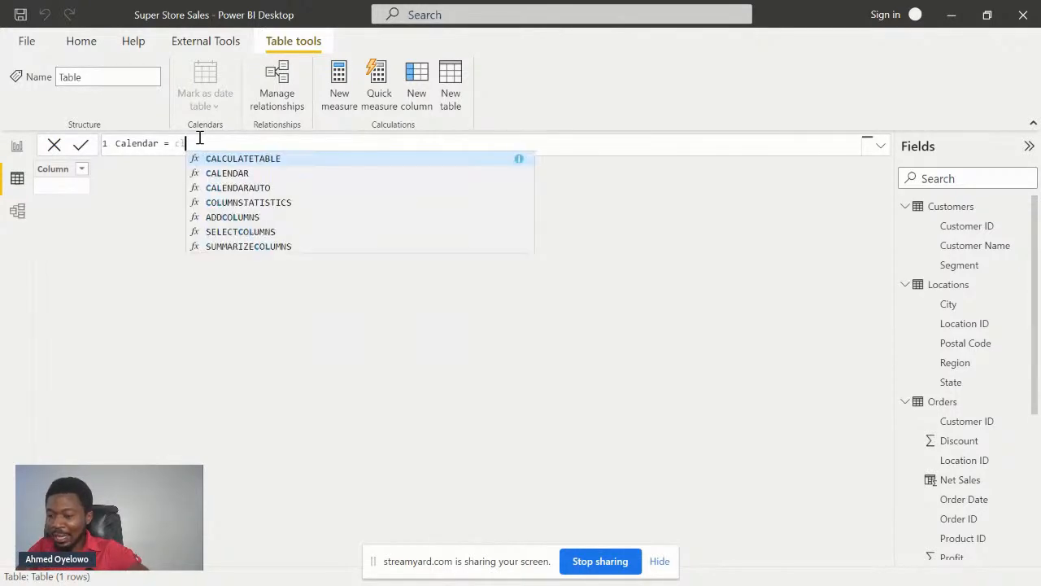
key(BackSpace)
text(alend)
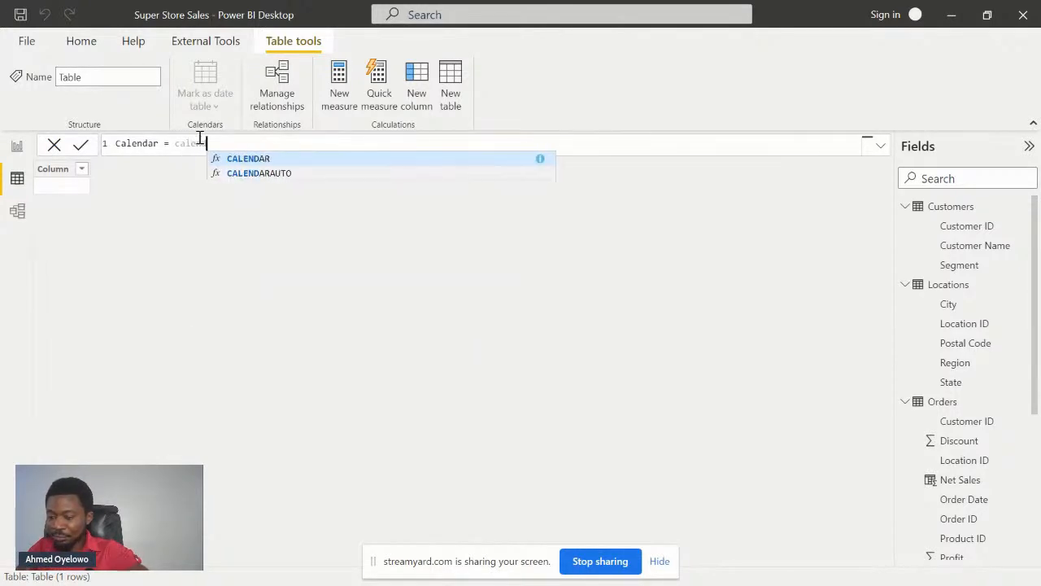
key(Down)
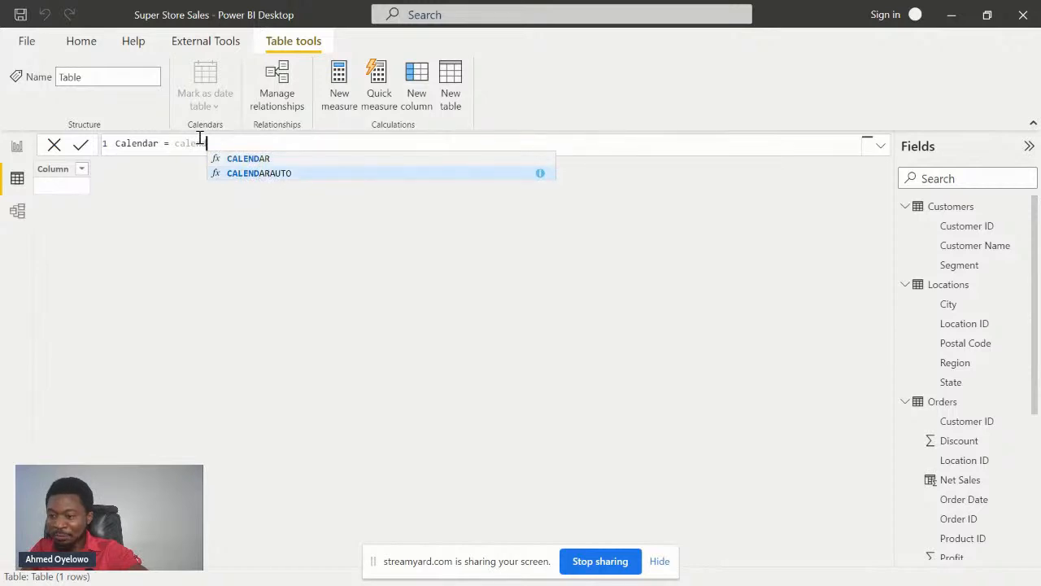
key(Tab)
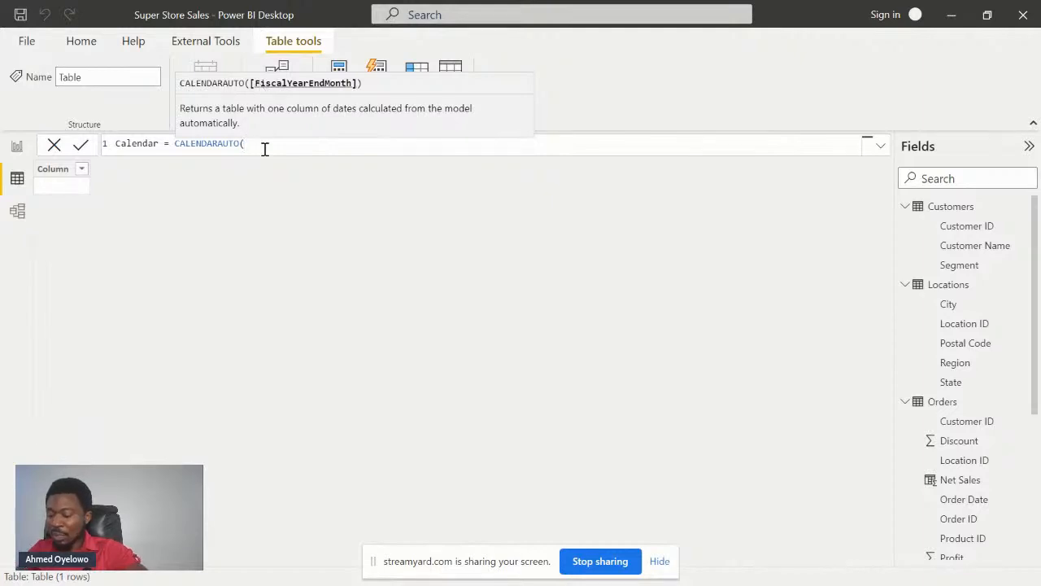
text())
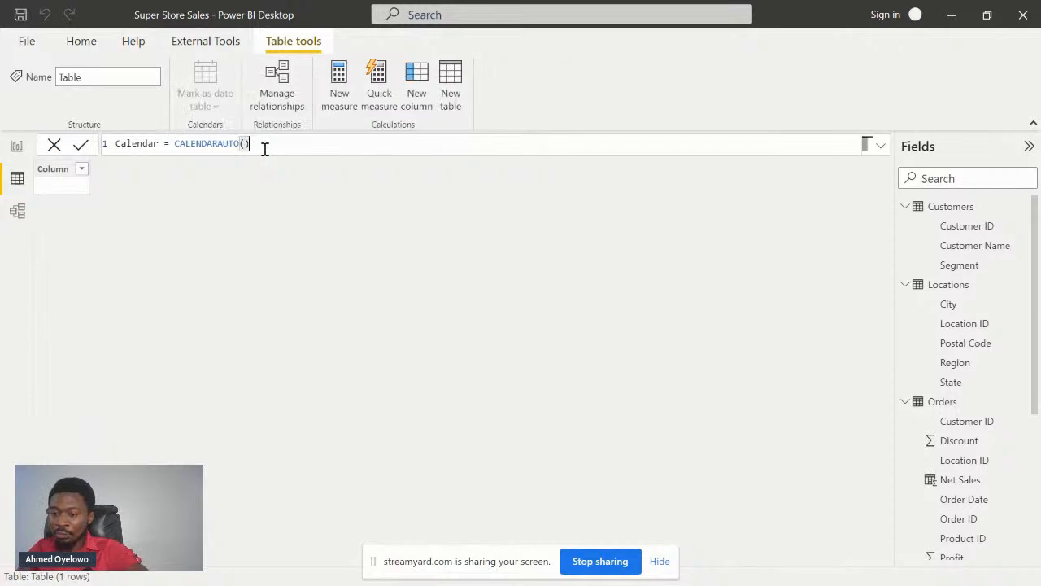
click(81, 147)
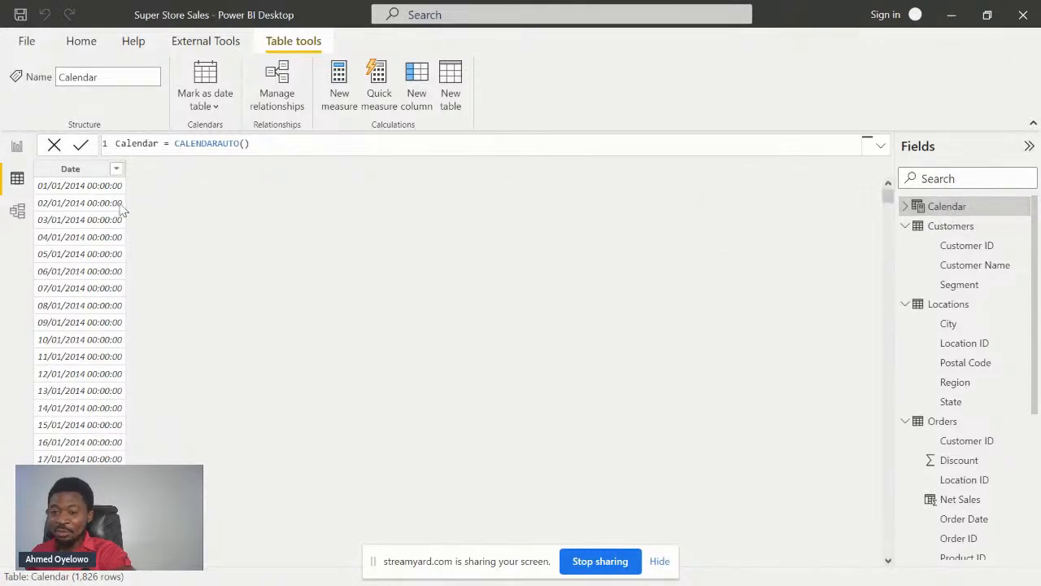
Step: Inspect the Calendar table's Date column and review the What is DAX slide's list of uses
click(73, 172)
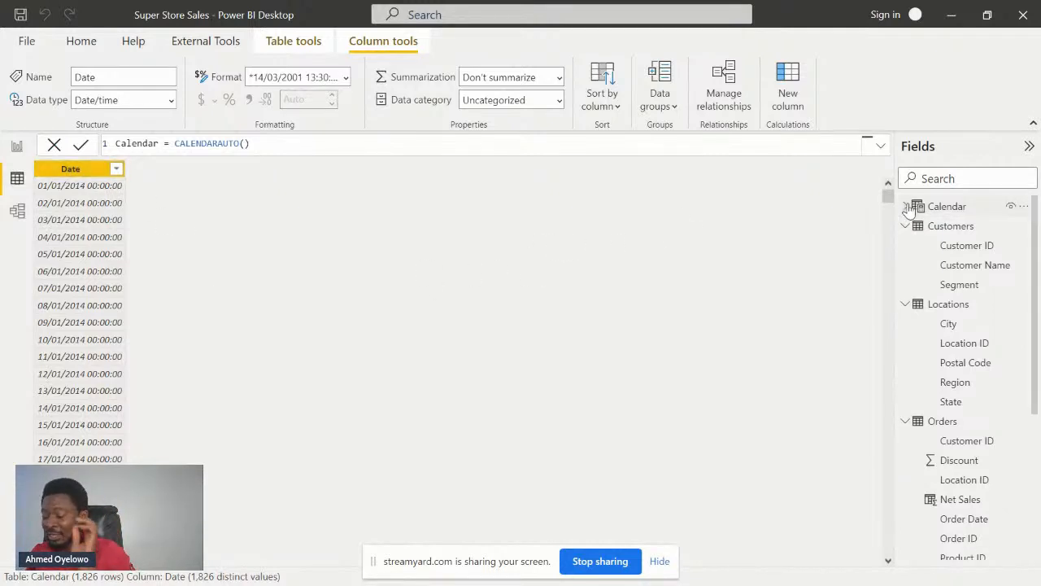
key(alt+Tab)
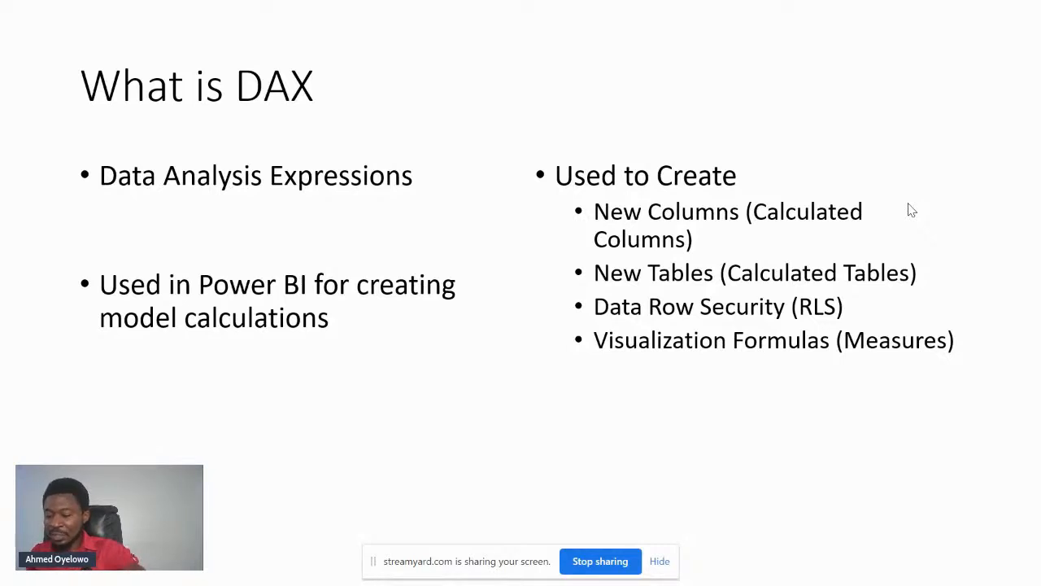
key(alt+Tab)
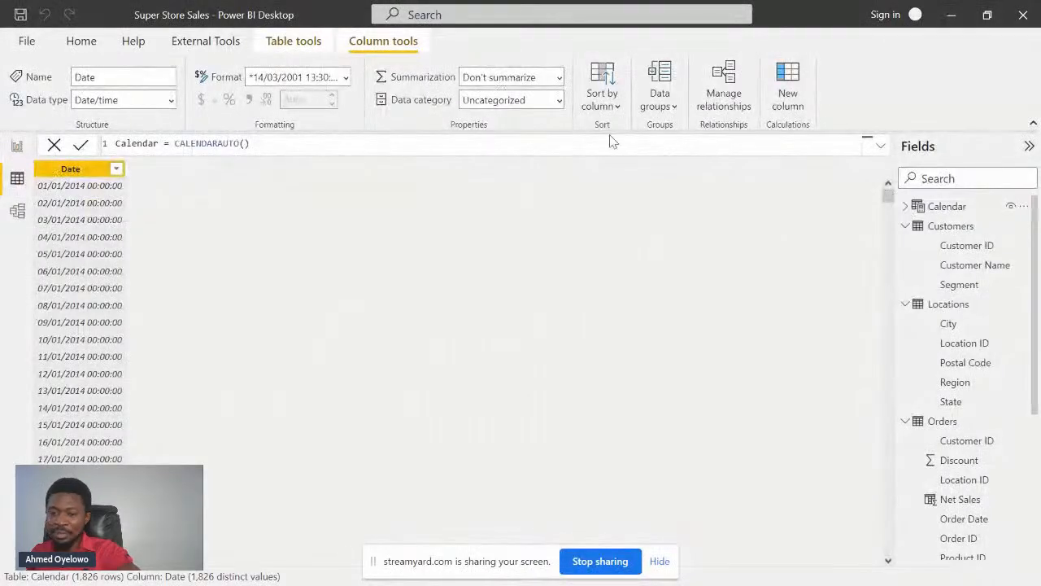
Step: Add a card visual to the report page, enlarge it and place it near the middle of the page
click(17, 147)
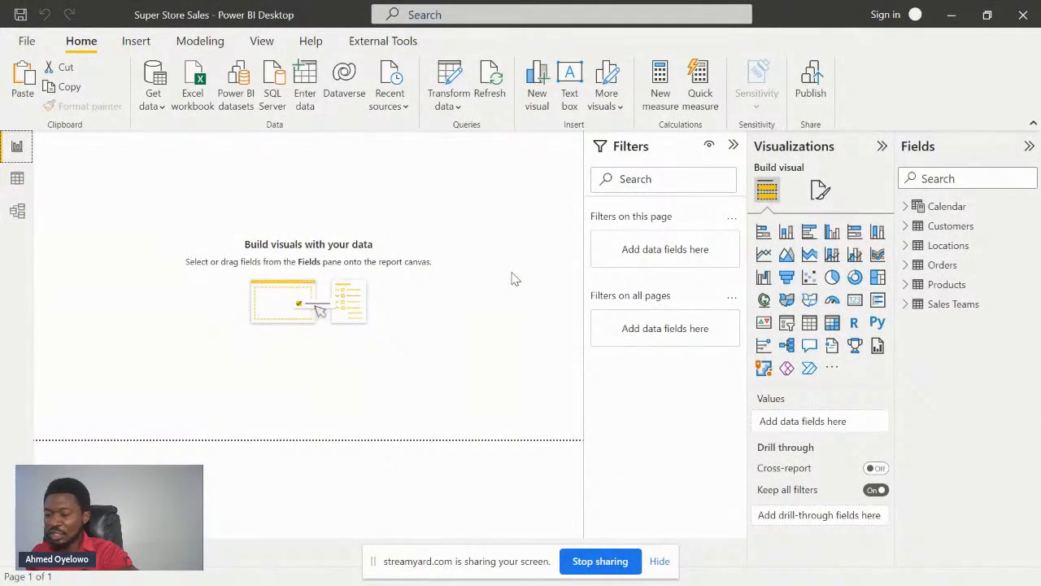
click(856, 301)
drag(155, 198, 193, 199)
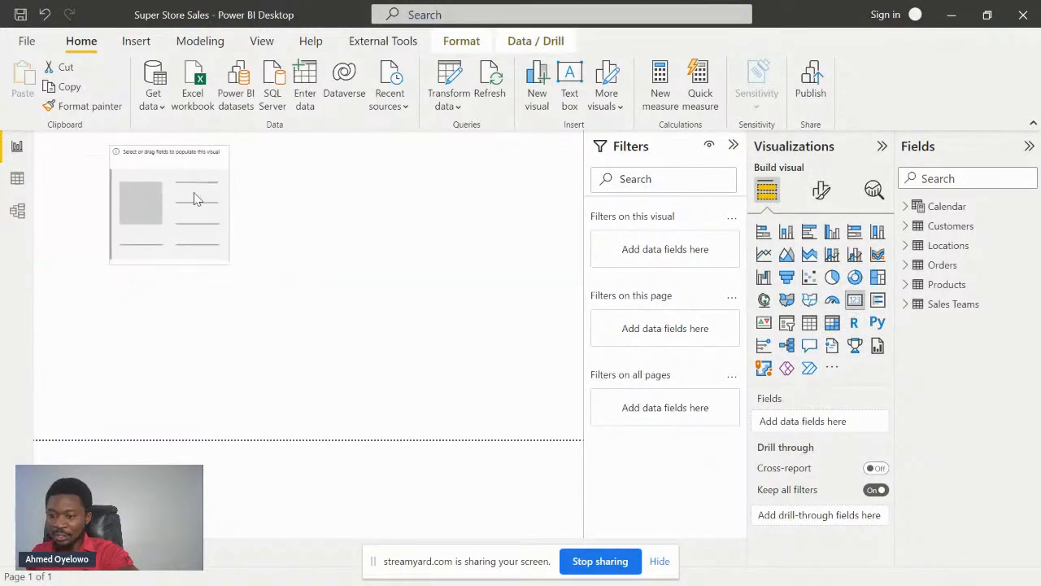
drag(230, 262, 454, 399)
drag(349, 293, 367, 298)
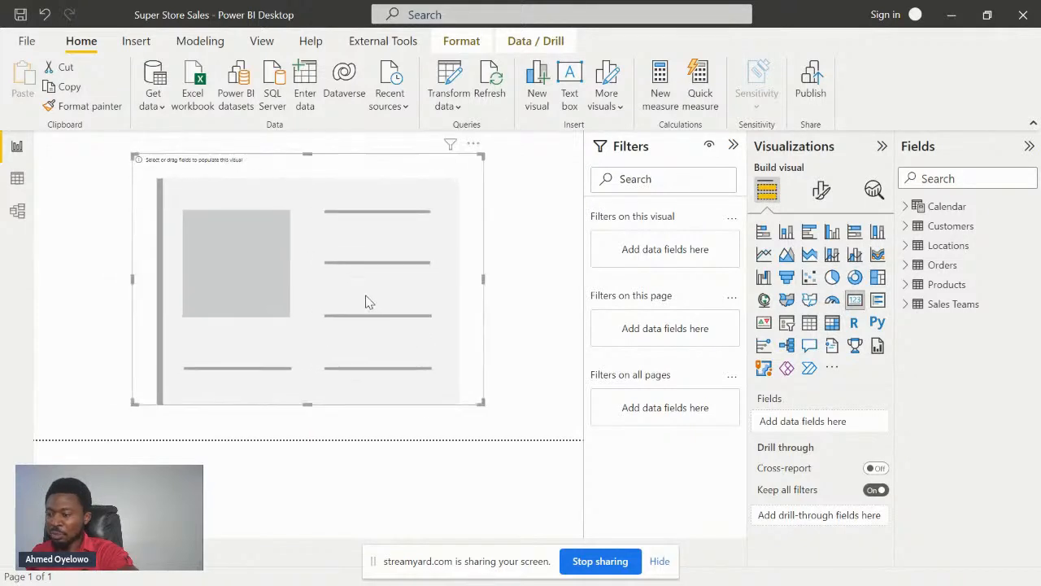
Step: Show the Sales field from the Orders table in the card and shift the card slightly down the page
click(905, 264)
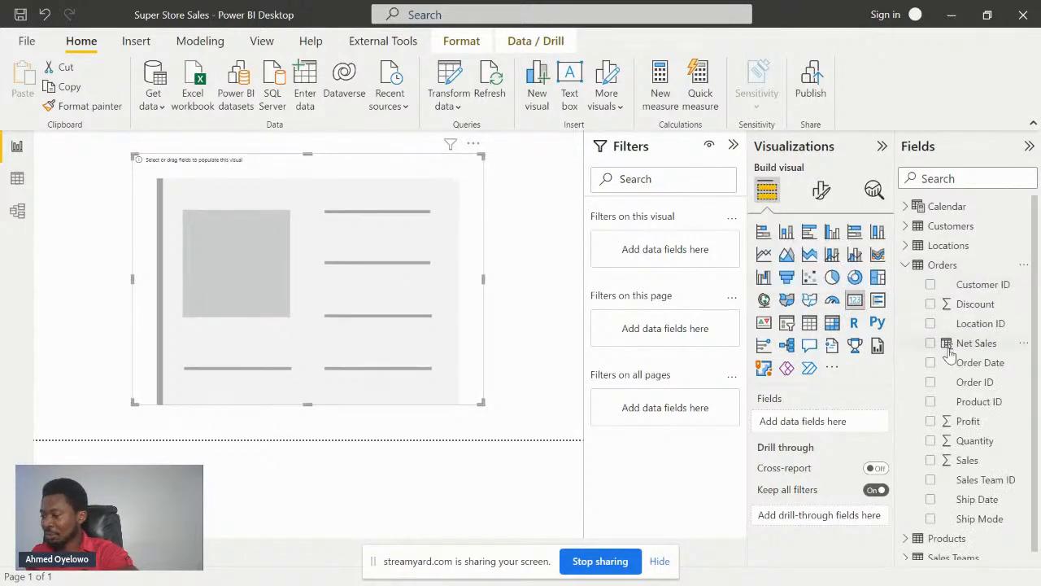
click(930, 460)
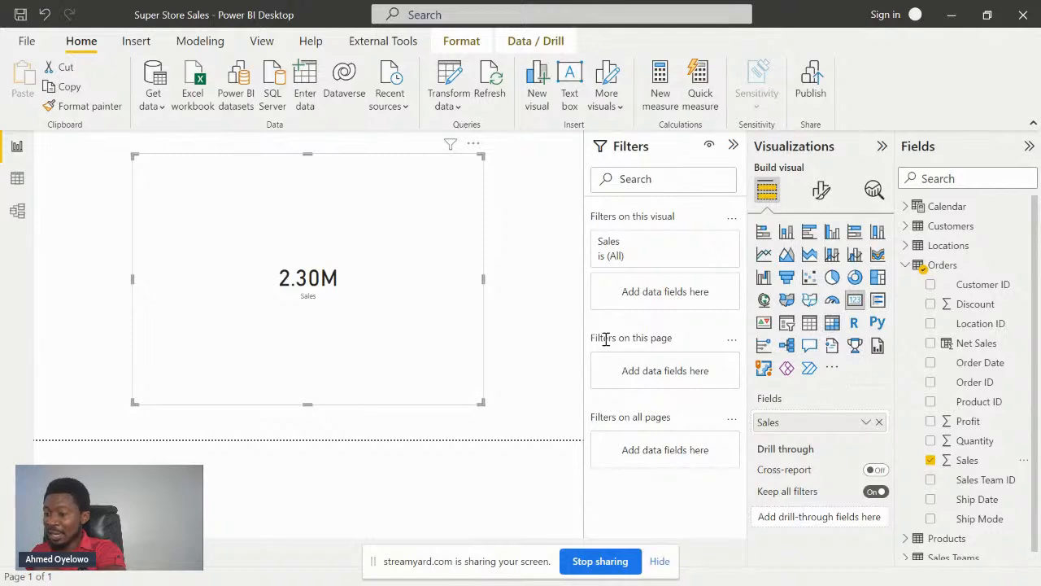
mouse_move(452, 149)
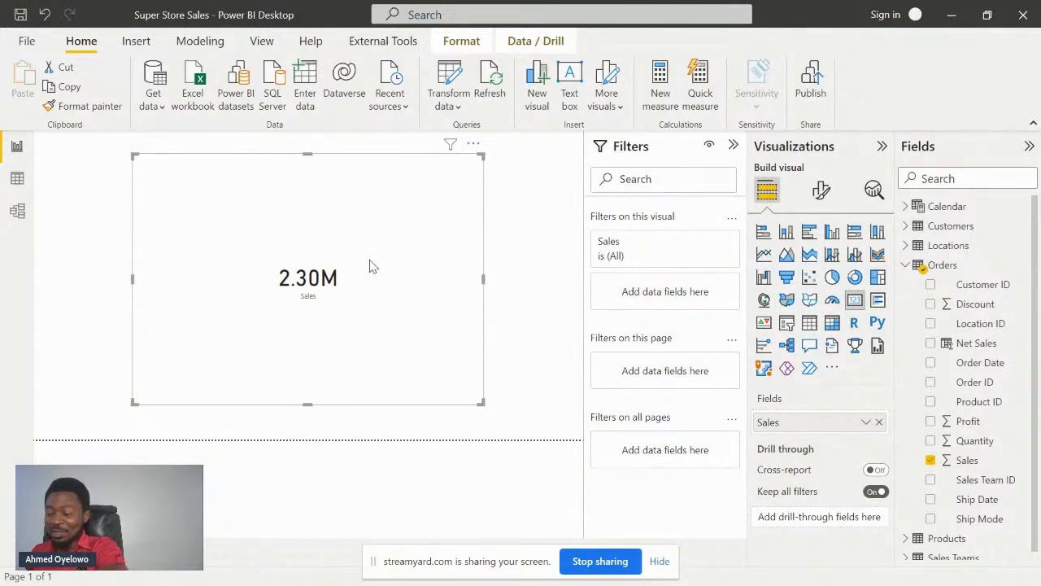
drag(370, 266, 373, 266)
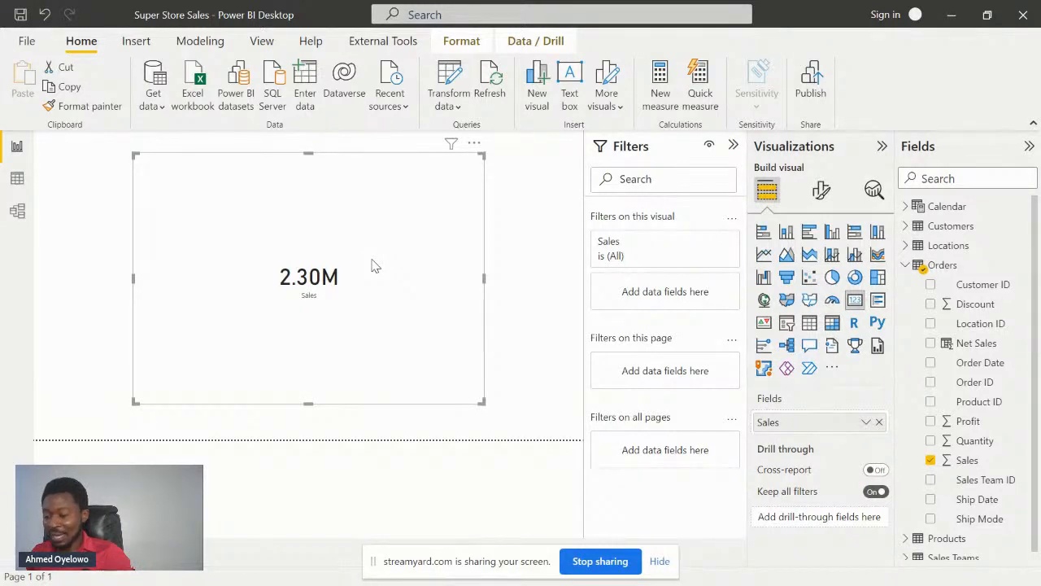
drag(374, 266, 374, 295)
click(538, 243)
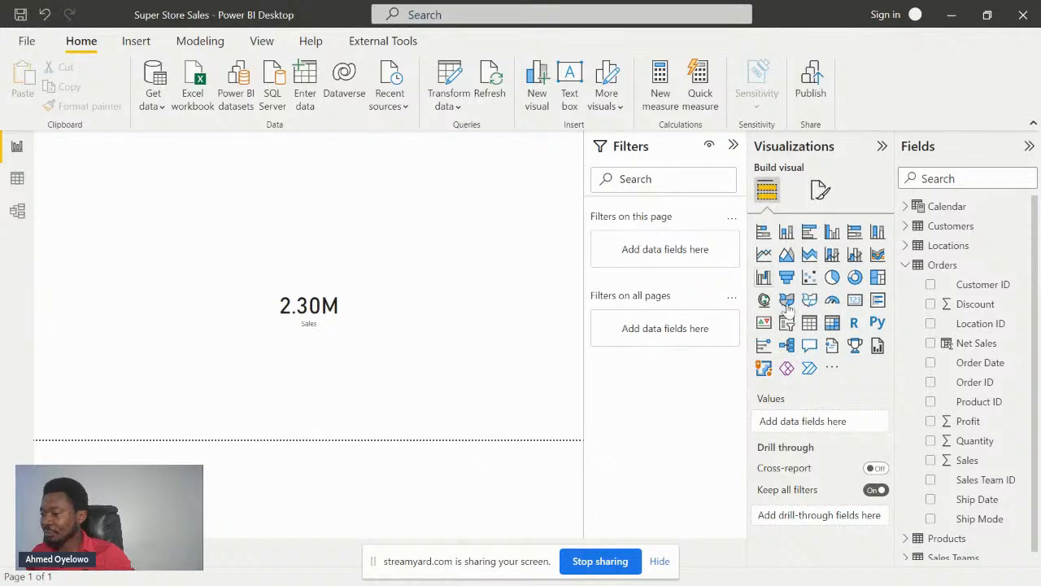
Step: Add a slicer visual and narrow it to a tall strip beside the Sales card
click(786, 326)
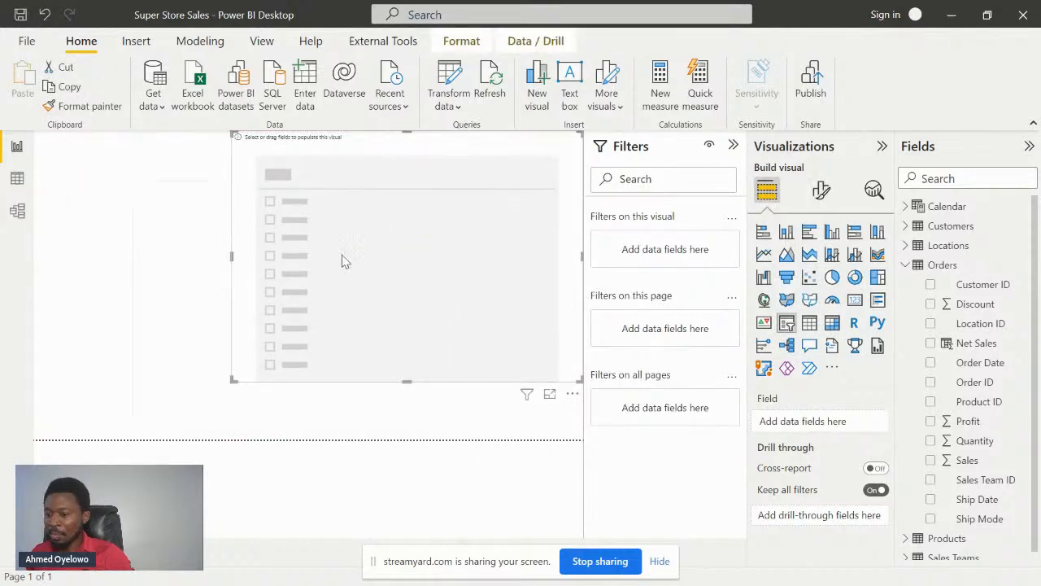
drag(343, 254, 460, 254)
click(325, 154)
drag(235, 259, 498, 252)
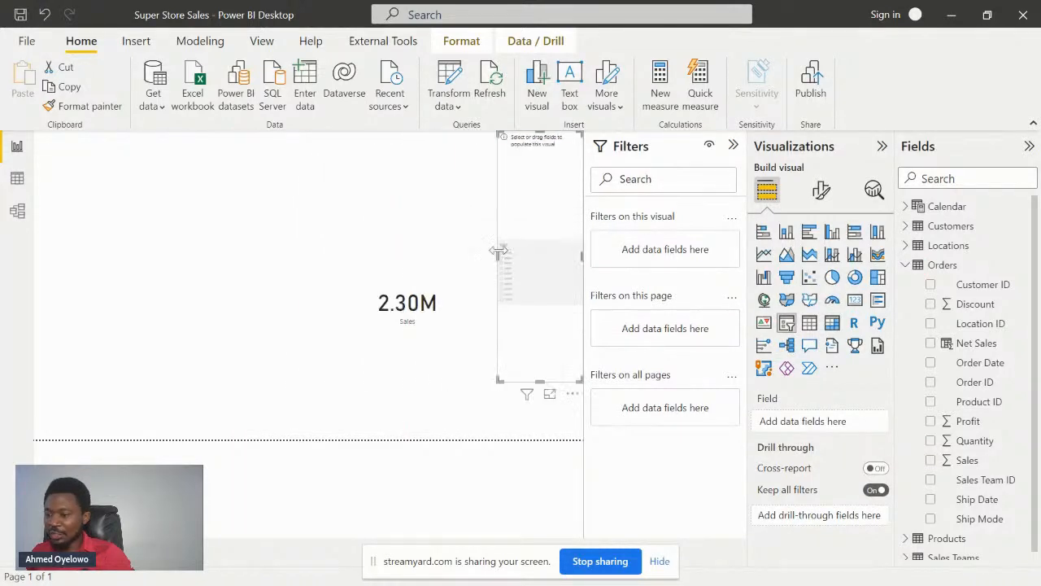
Step: Fill the slicer with Region from the Locations table, view it enlarged, and move the Sales card clear of it
click(905, 267)
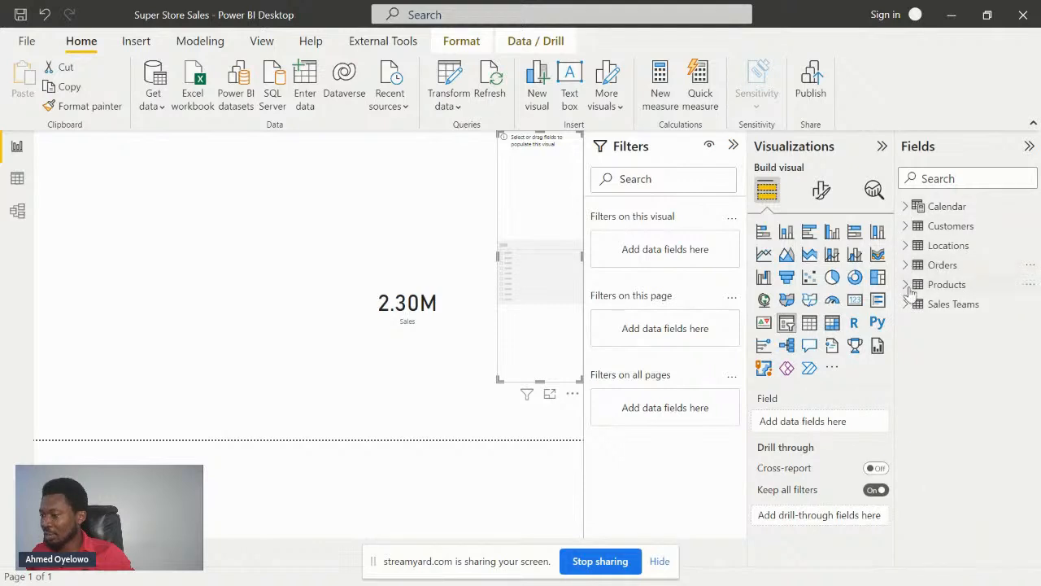
click(906, 245)
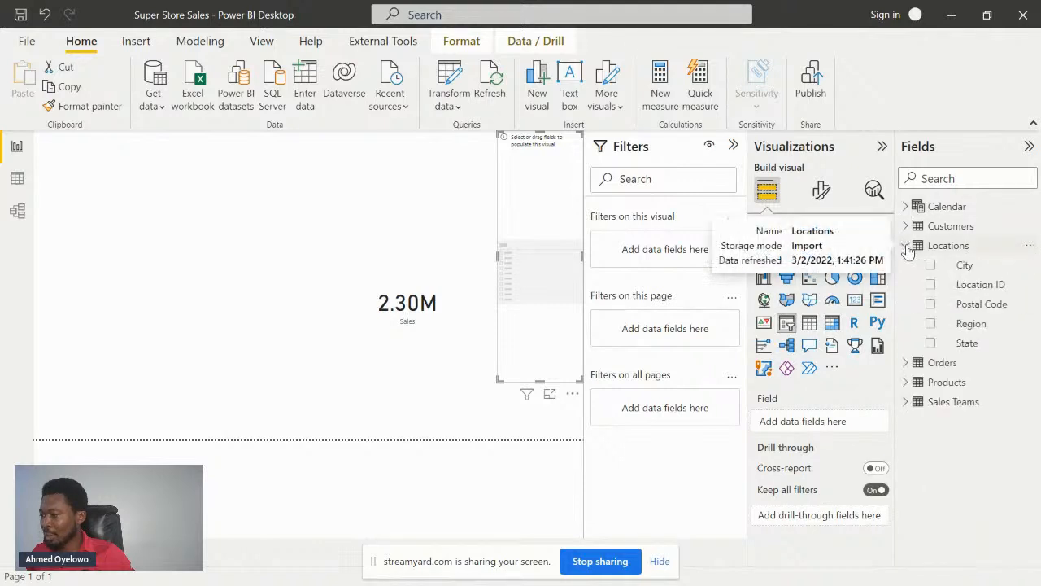
click(930, 323)
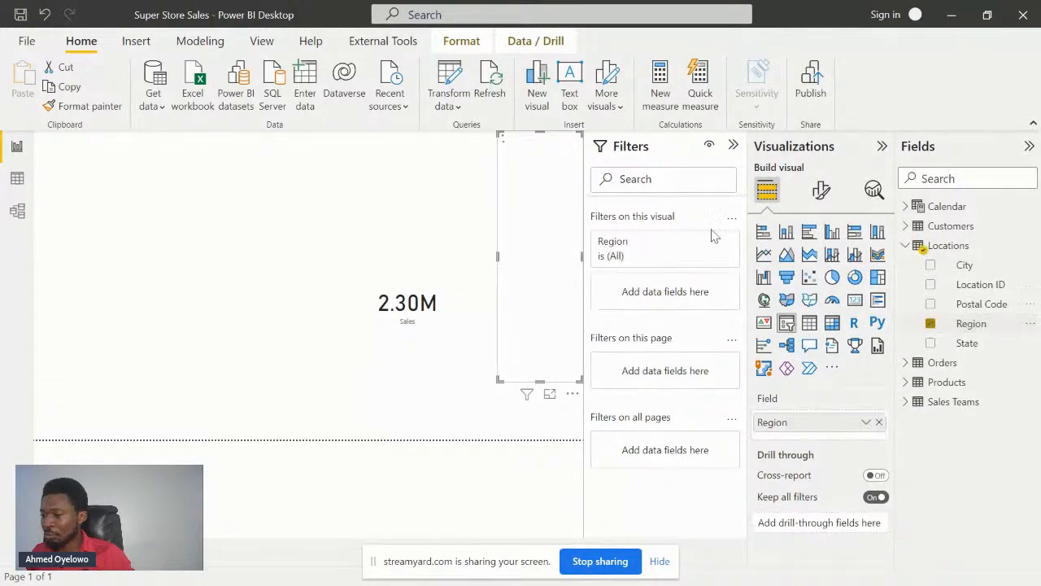
click(550, 395)
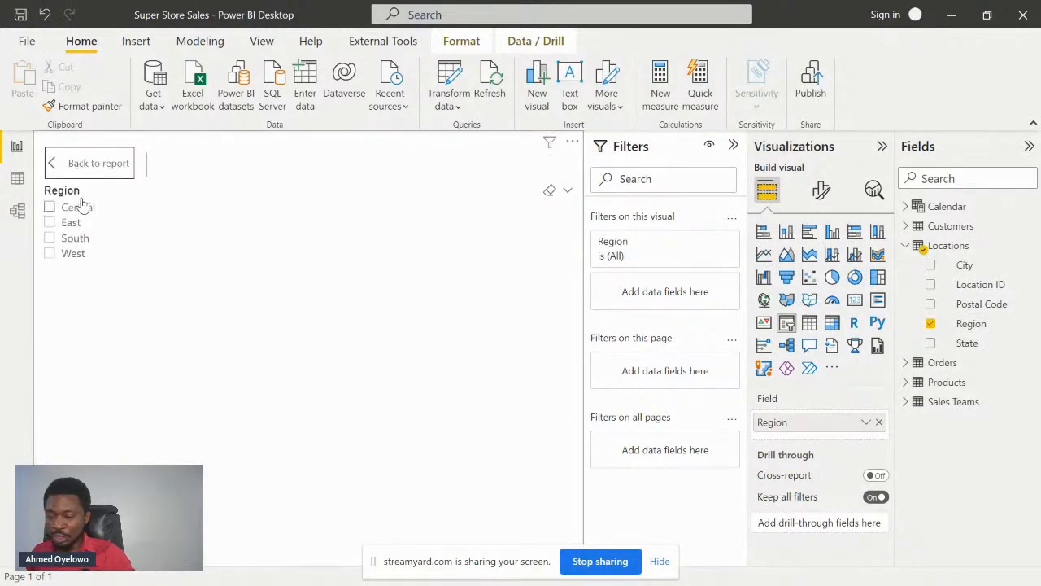
click(64, 166)
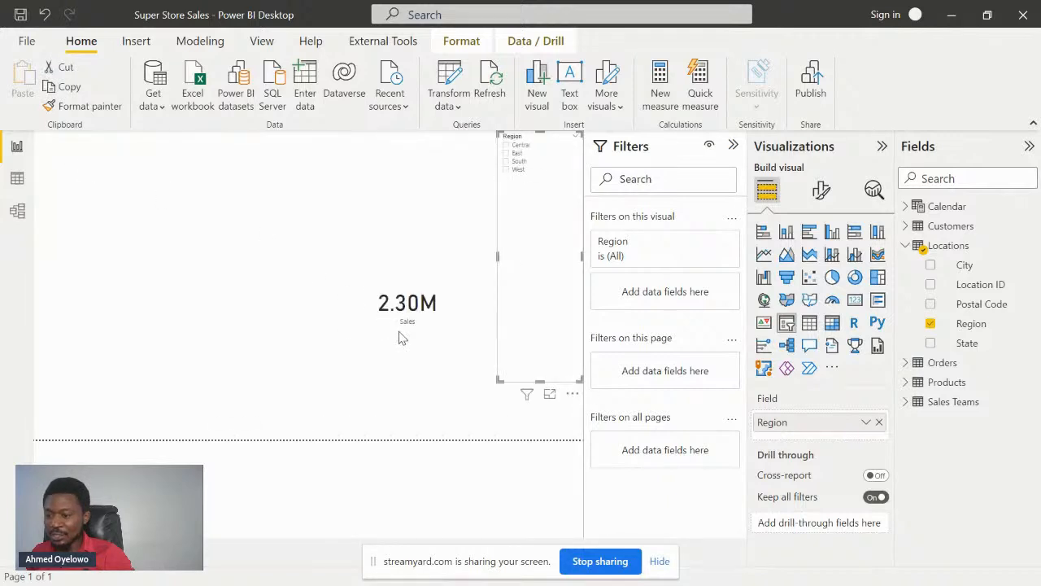
drag(404, 318, 310, 280)
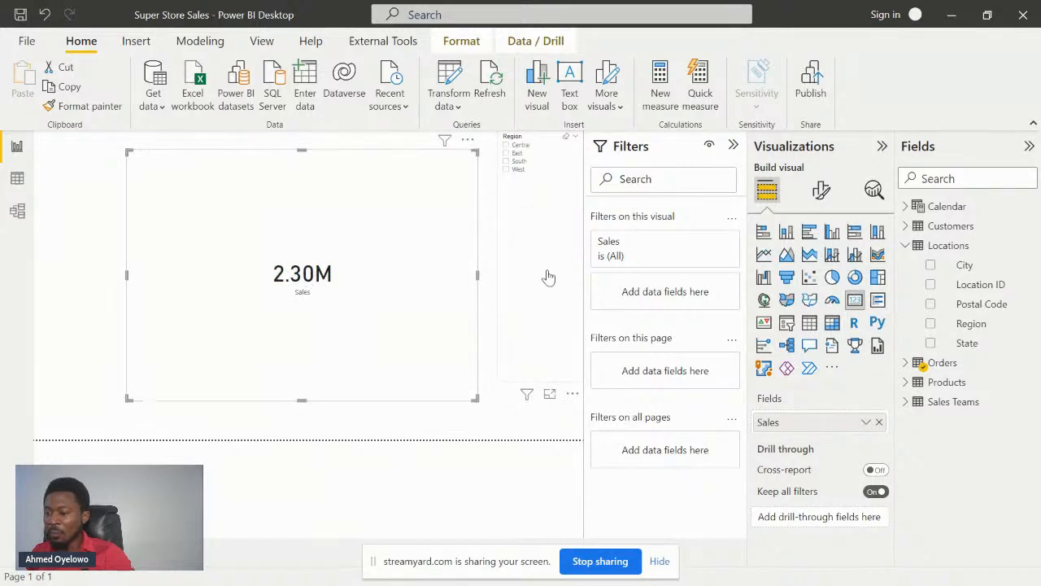
Step: Filter the Sales card with the Region slicer by Central, East and South in turn to compare their sales
click(549, 394)
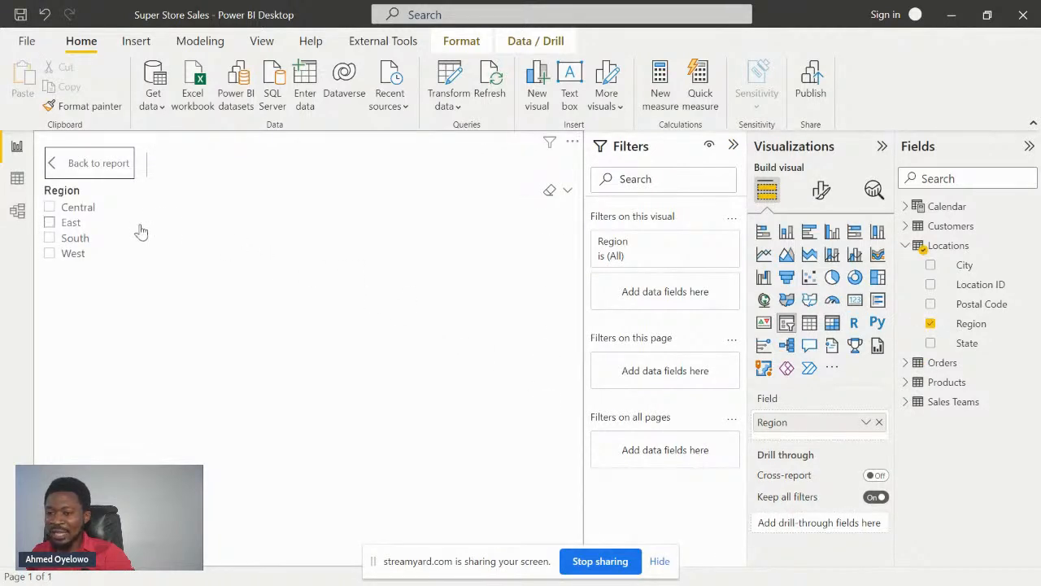
click(62, 209)
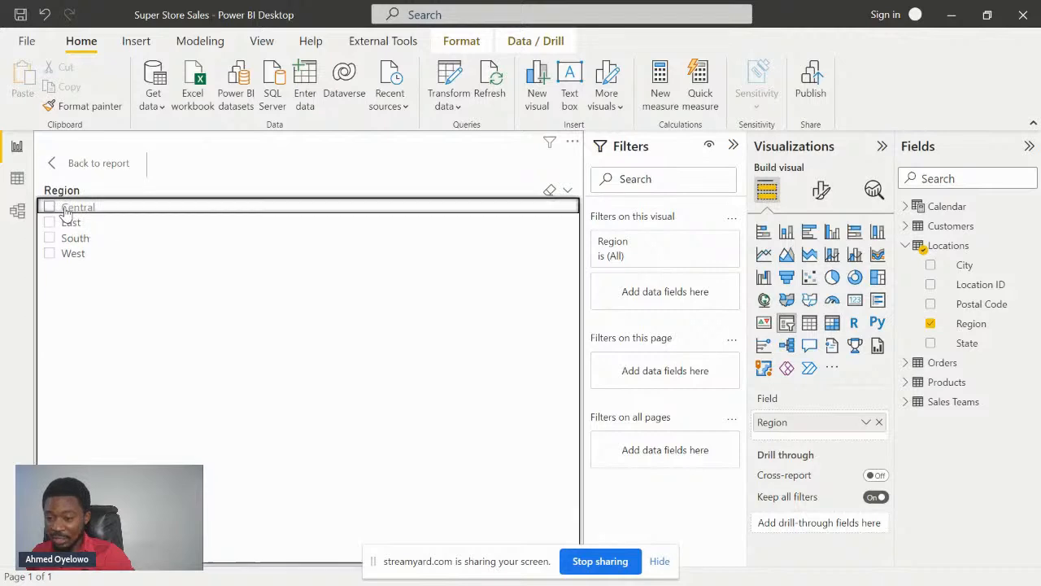
click(52, 163)
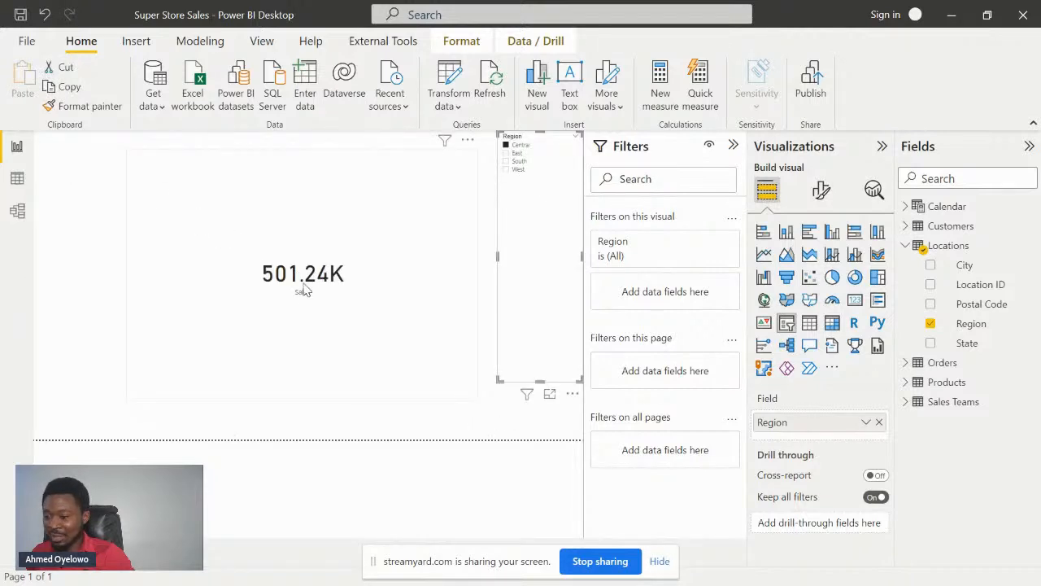
click(506, 147)
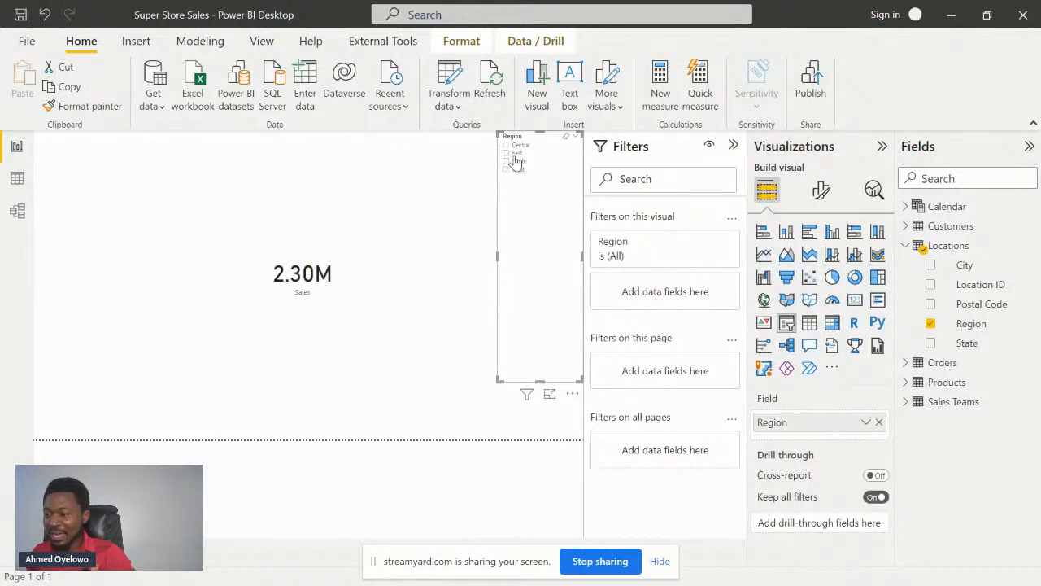
click(508, 153)
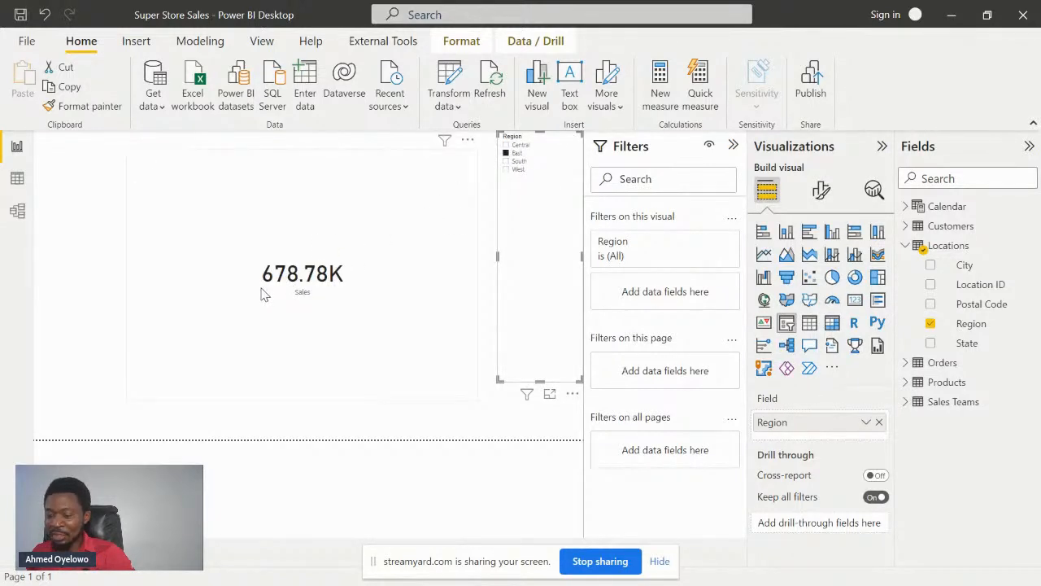
click(515, 161)
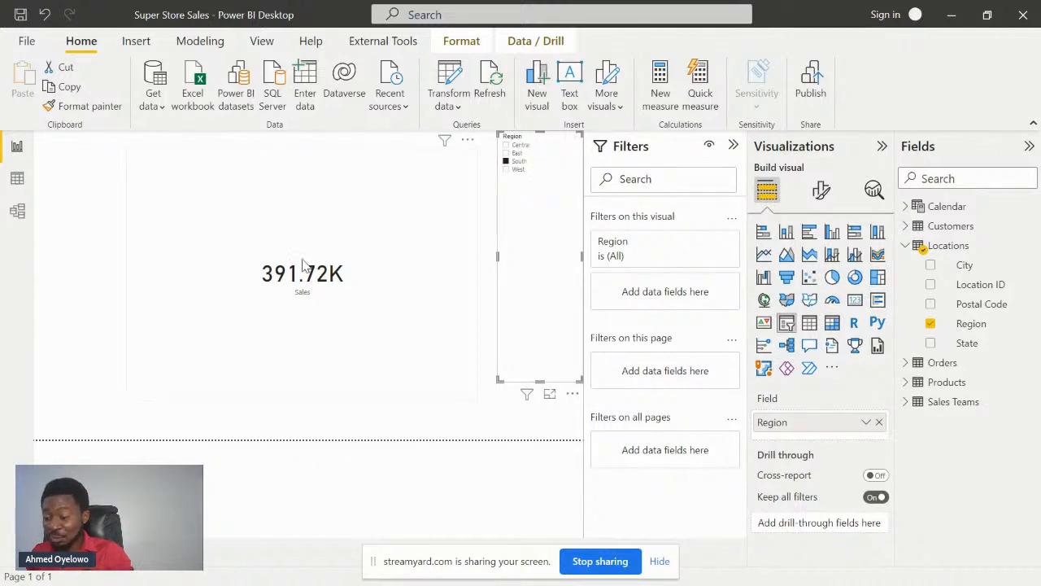
Step: Remove the Region slicer from the report page, leaving only the Sales card
click(339, 226)
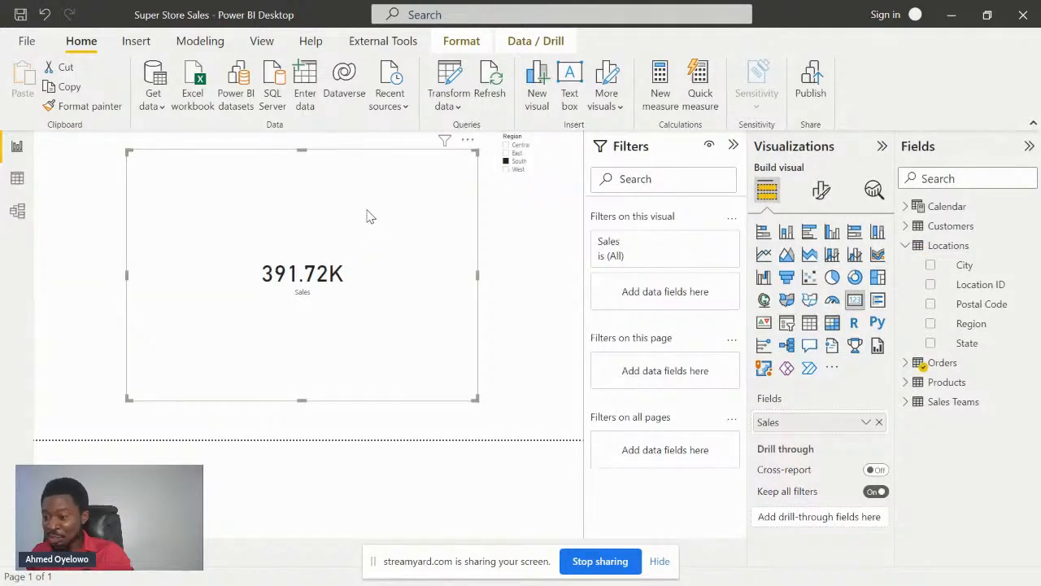
click(543, 139)
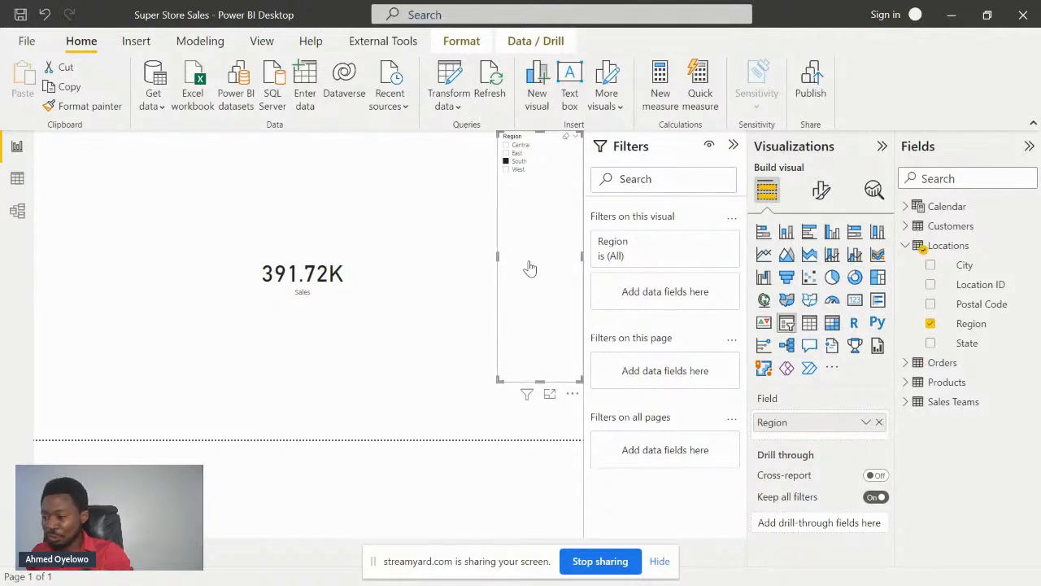
click(574, 395)
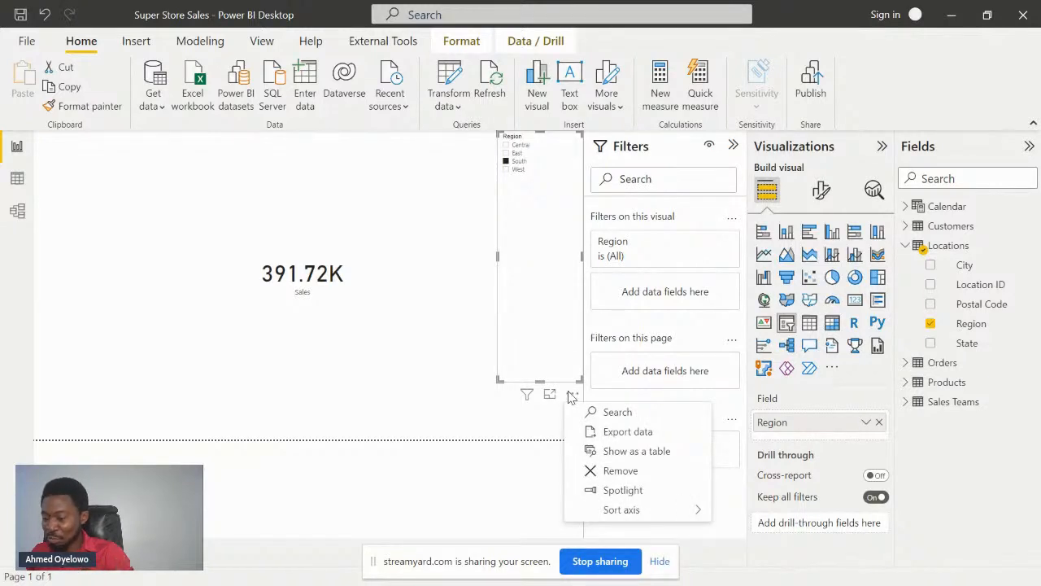
click(620, 472)
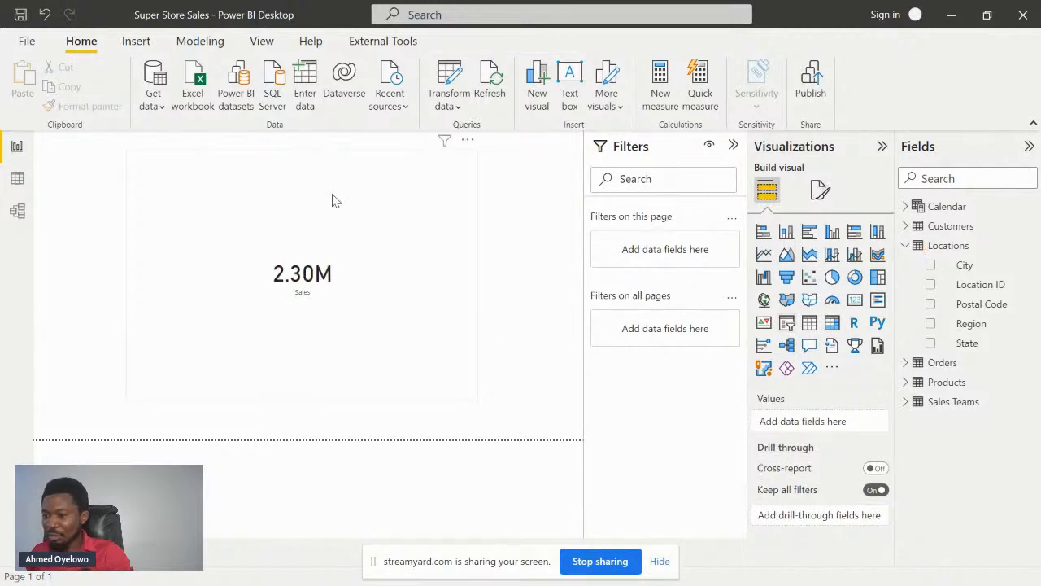
click(362, 190)
click(511, 223)
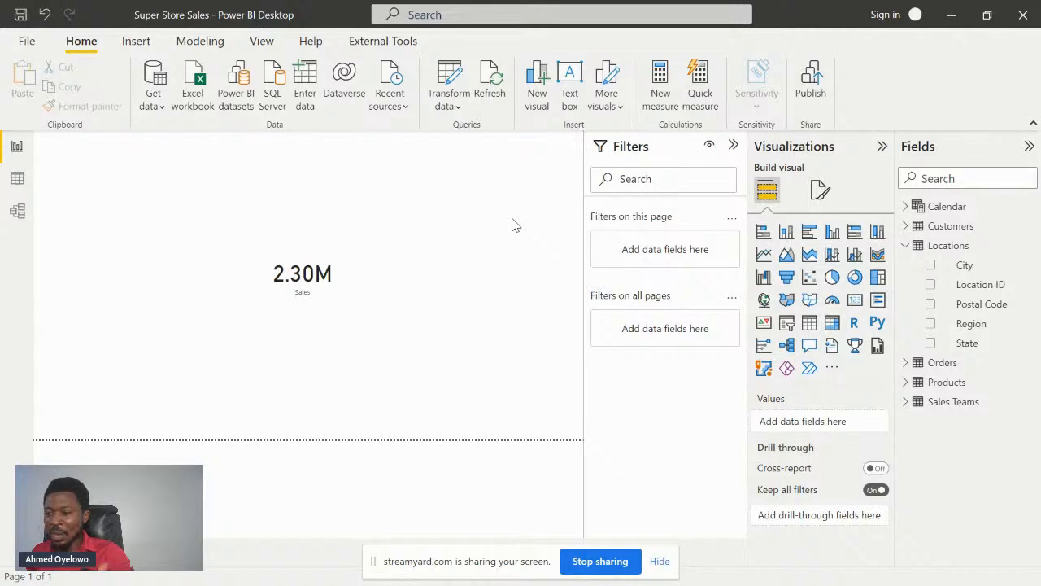
Step: Open the security role manager and create a role named CentralRegion
click(200, 42)
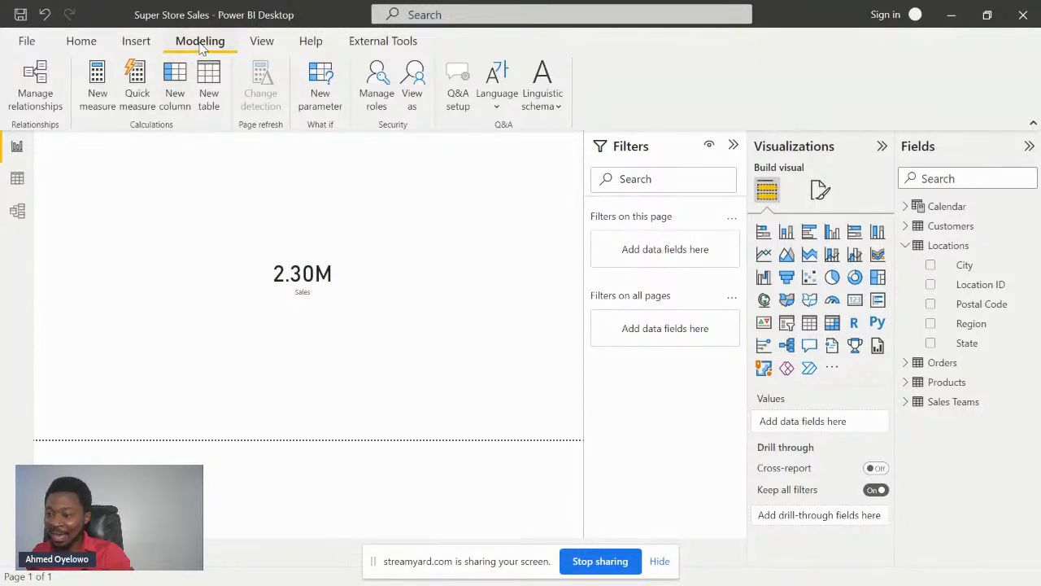
click(353, 203)
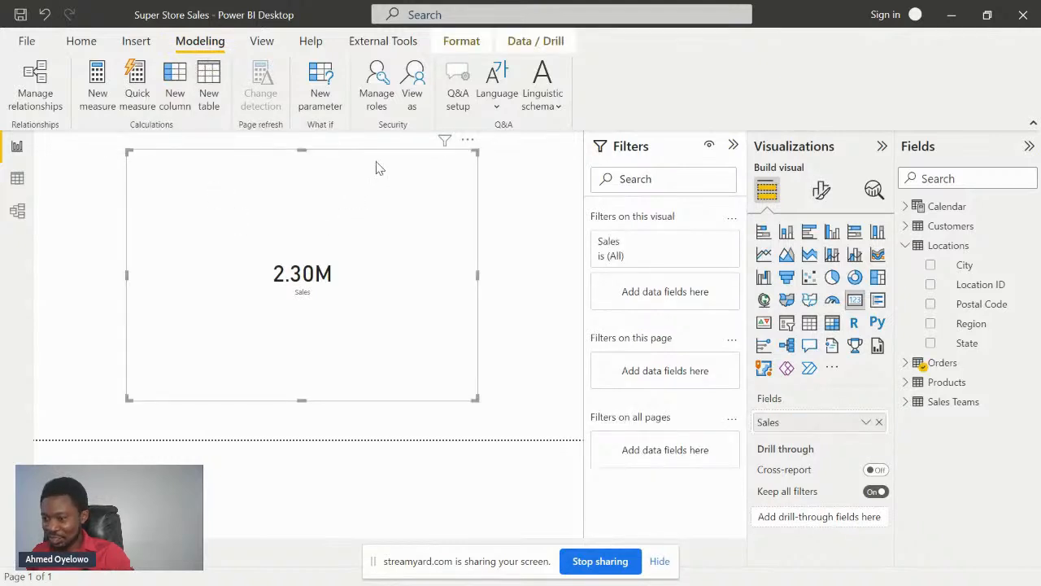
click(552, 214)
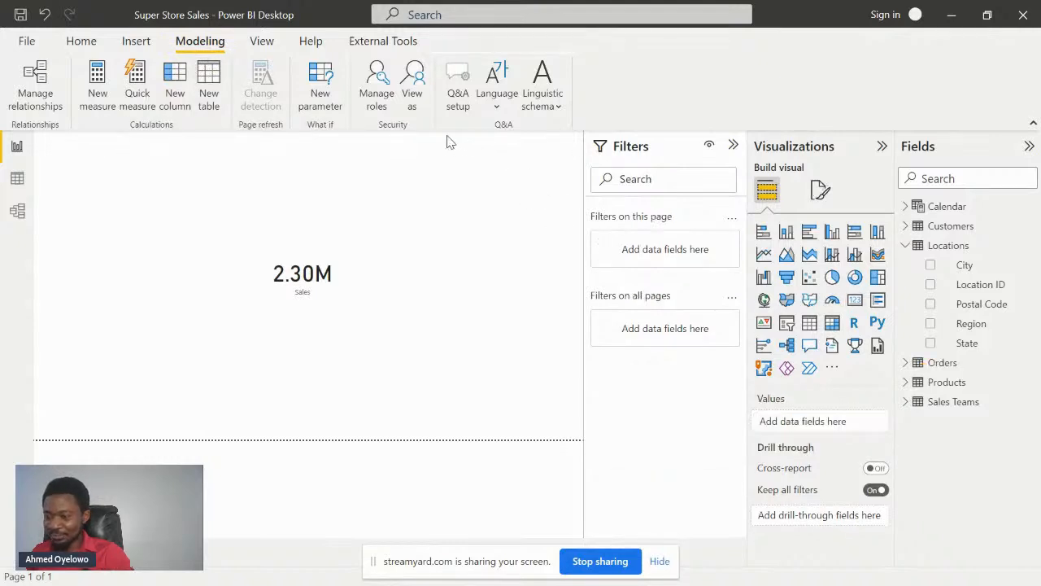
click(382, 79)
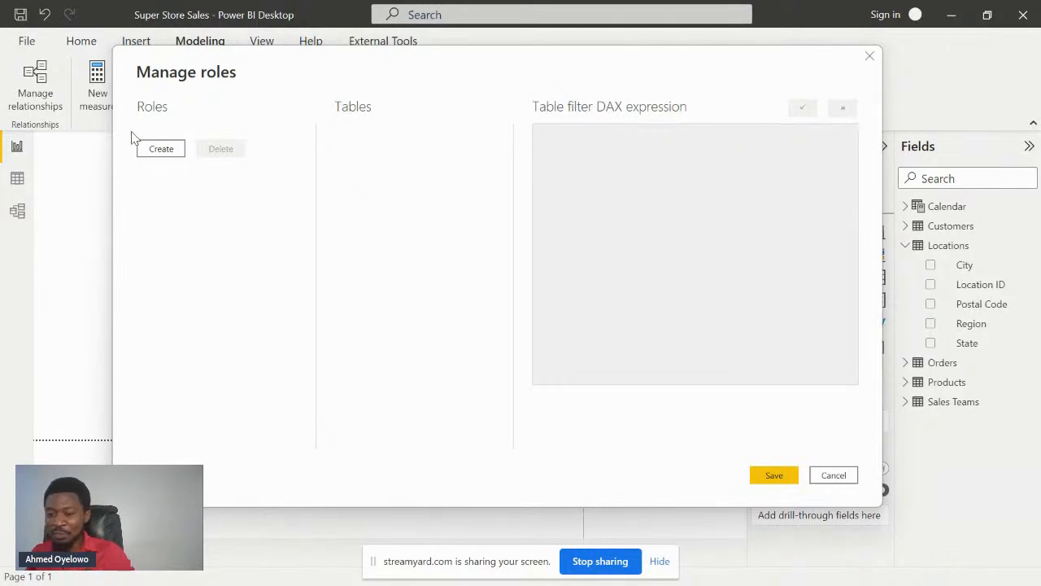
click(161, 149)
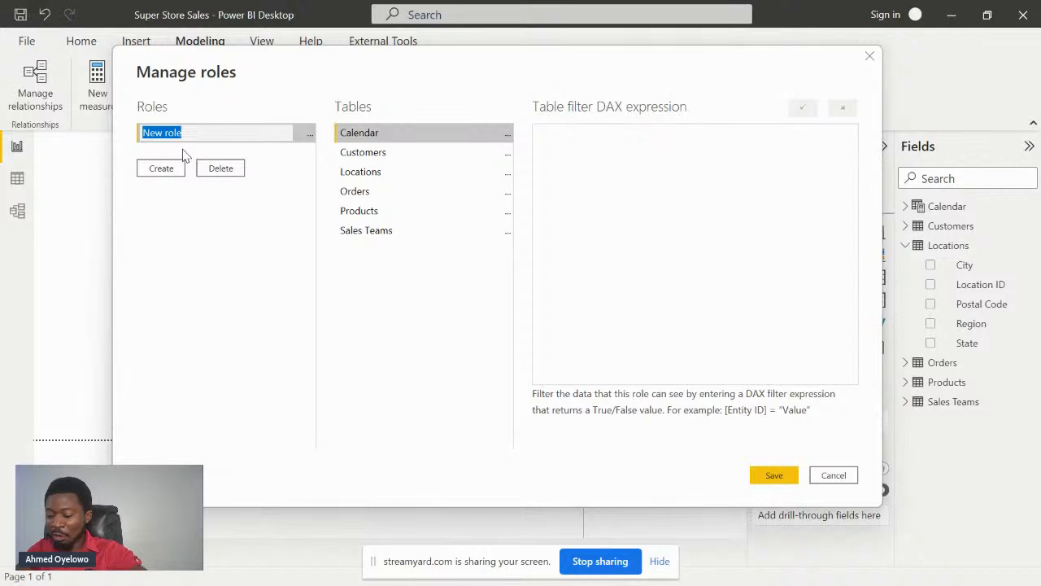
text(Ce)
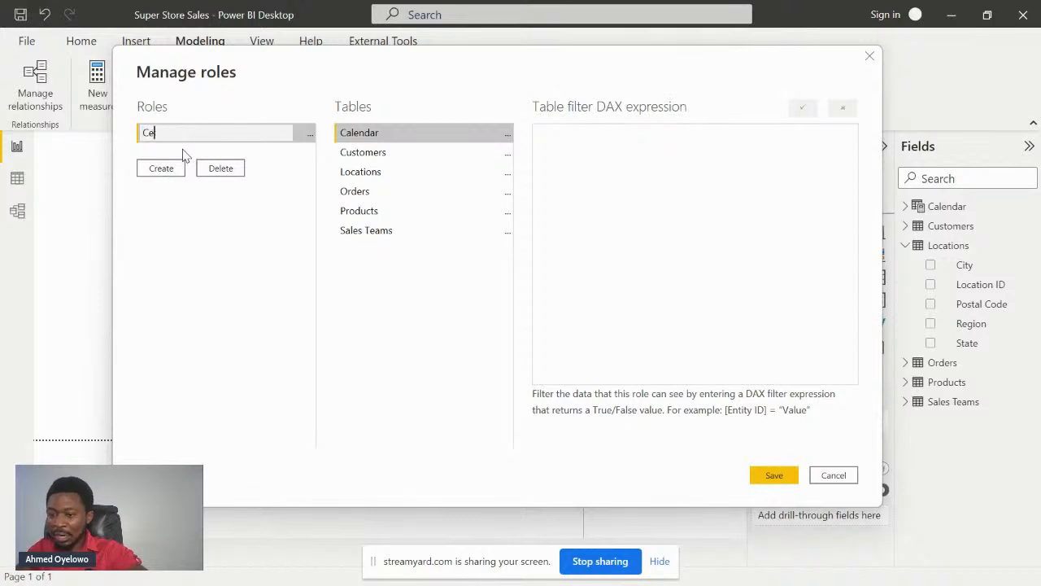
text(ntral)
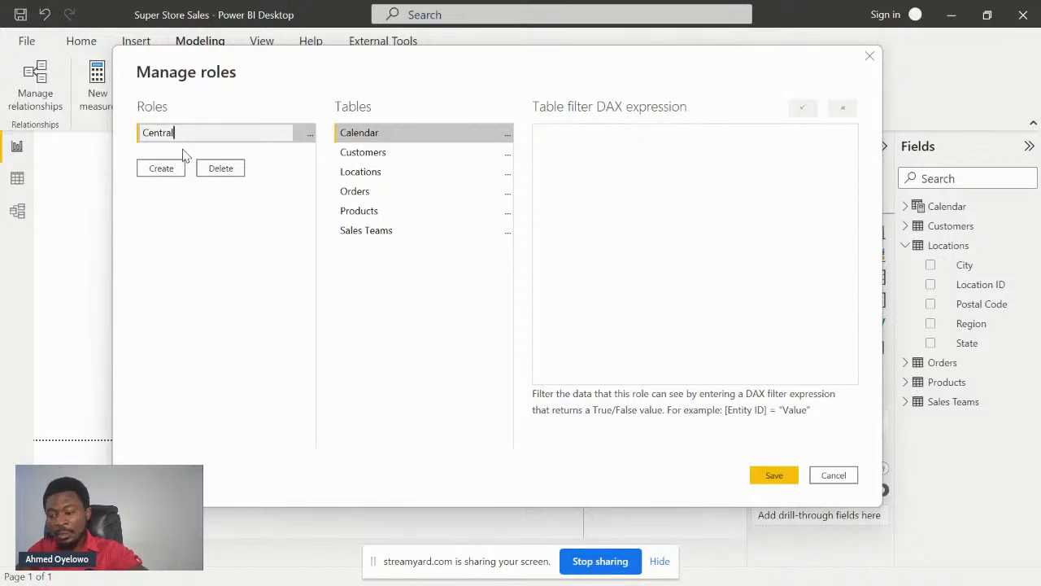
text(Region)
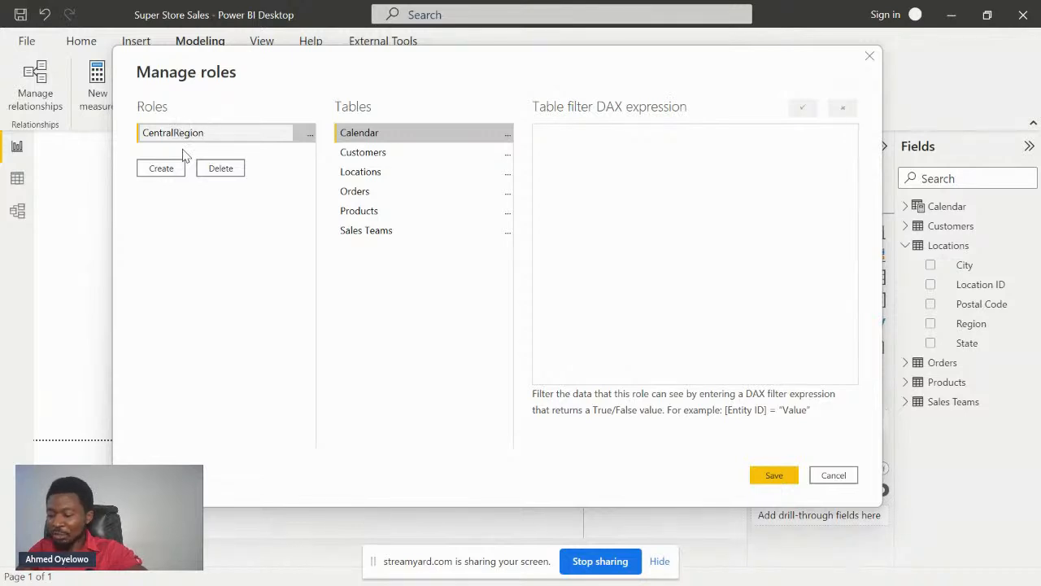
key(Return)
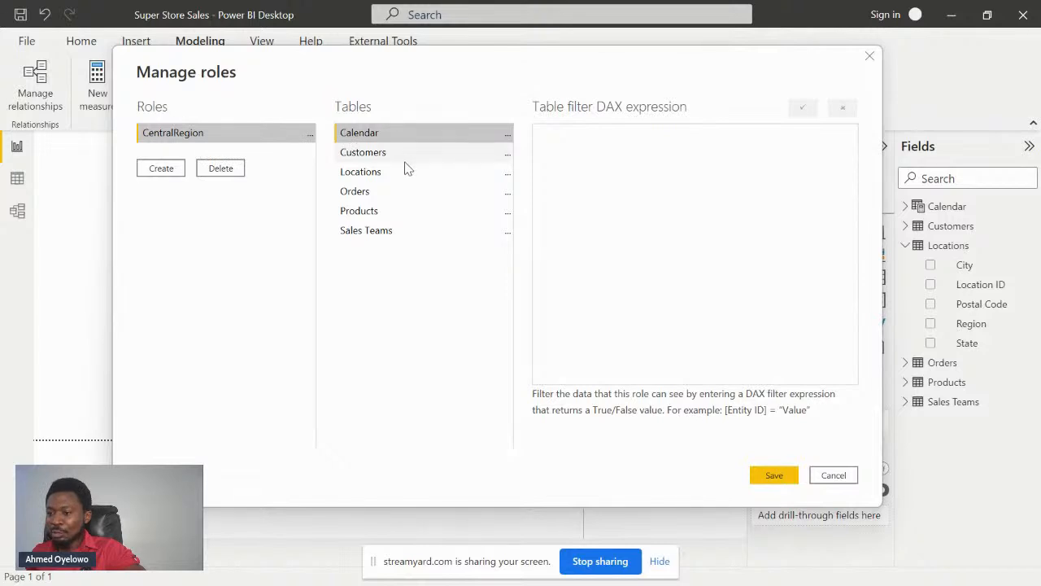
Step: Add a table filter on Locations for the CentralRegion role with the expression [Region] = "Central" and validate it
click(508, 176)
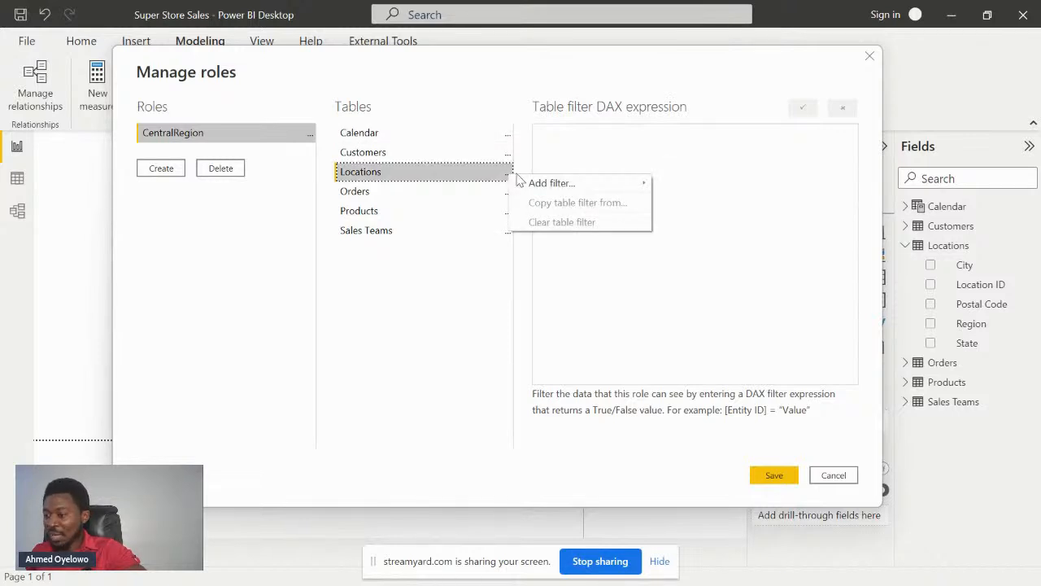
mouse_move(541, 186)
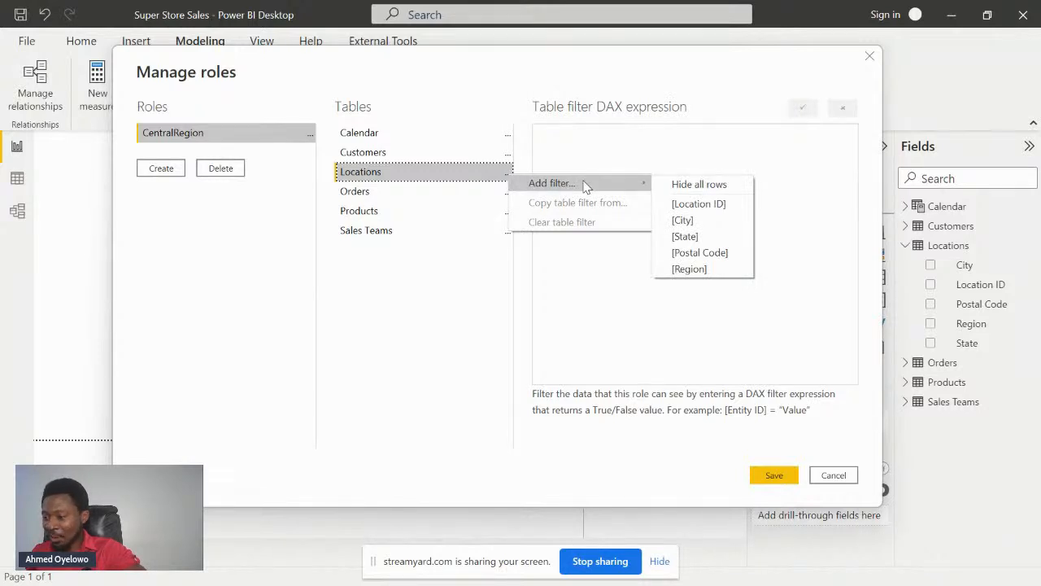
click(698, 275)
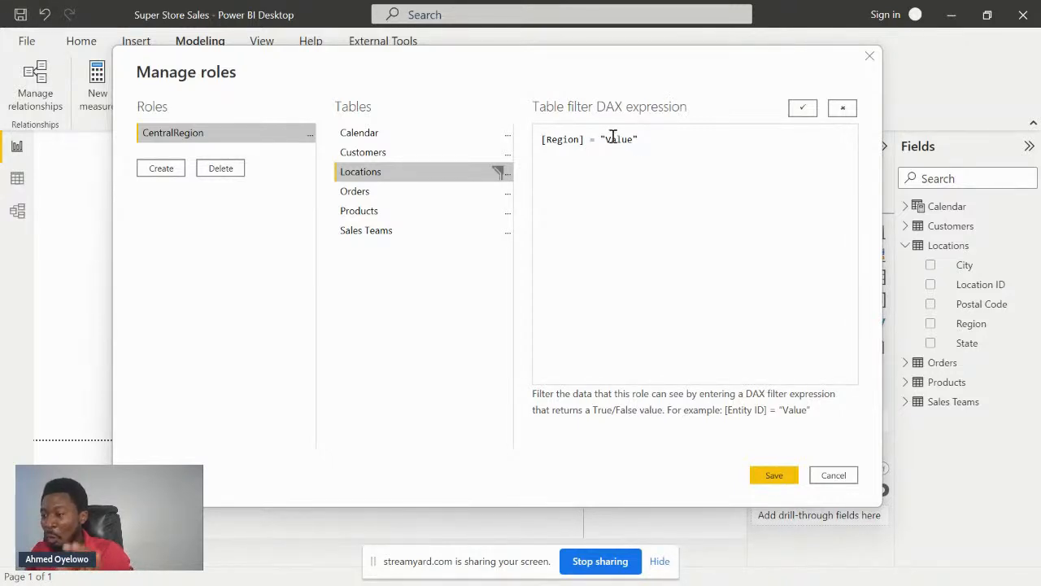
drag(606, 140, 635, 145)
text(Centr)
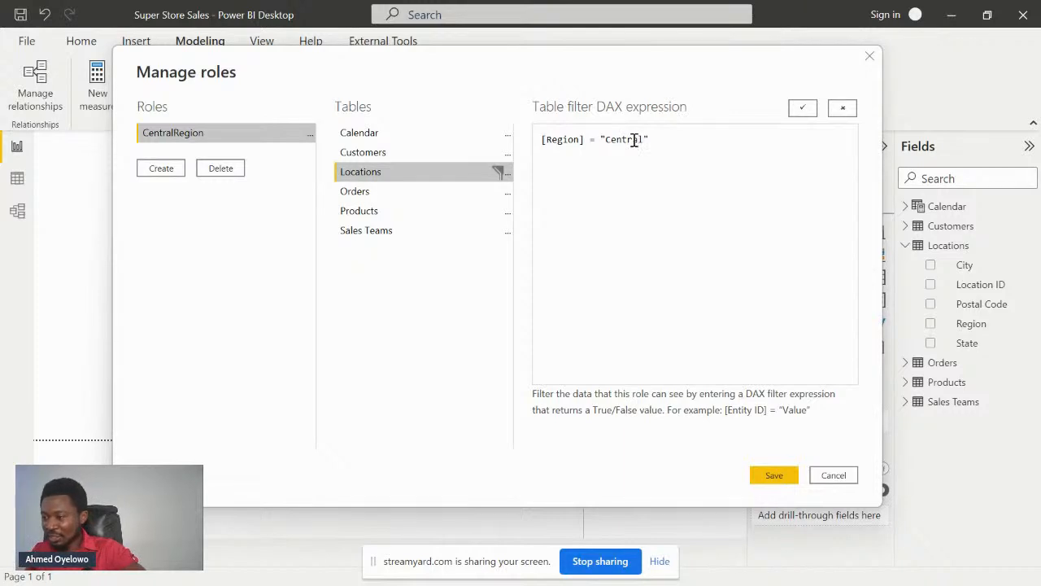
click(802, 110)
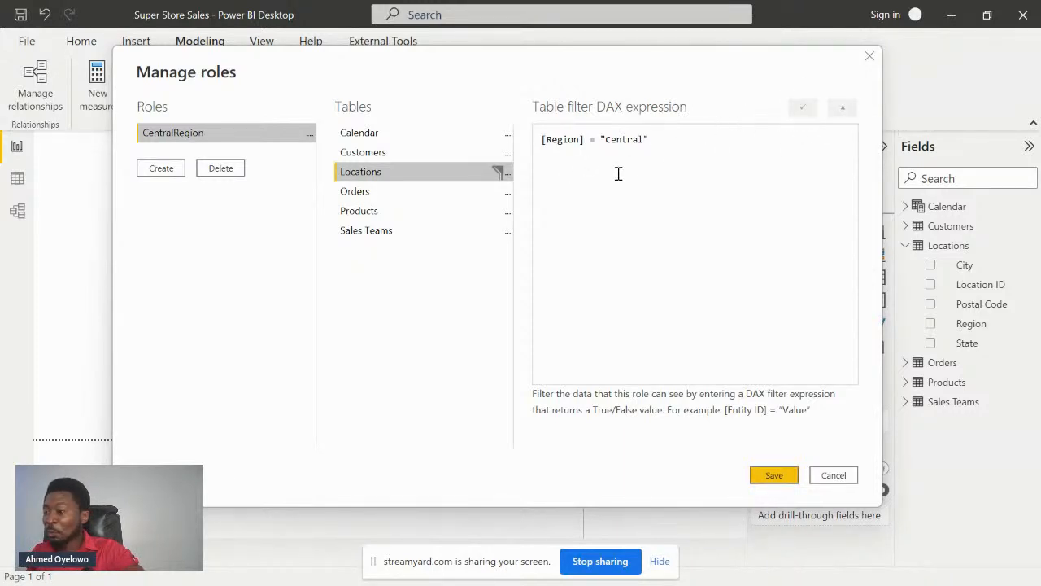
Step: Create a second security role named EastRegion
click(160, 175)
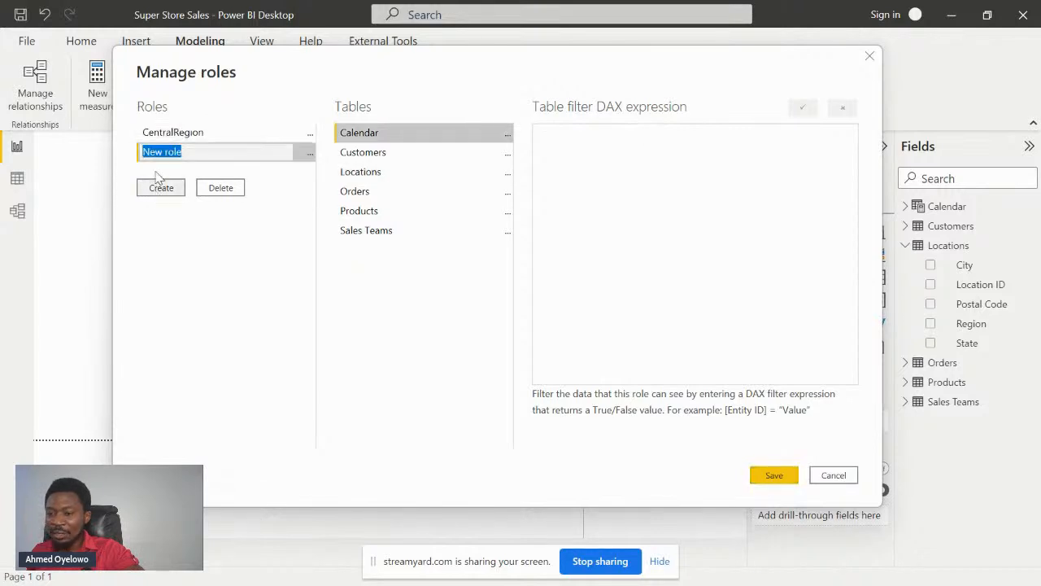
text(North)
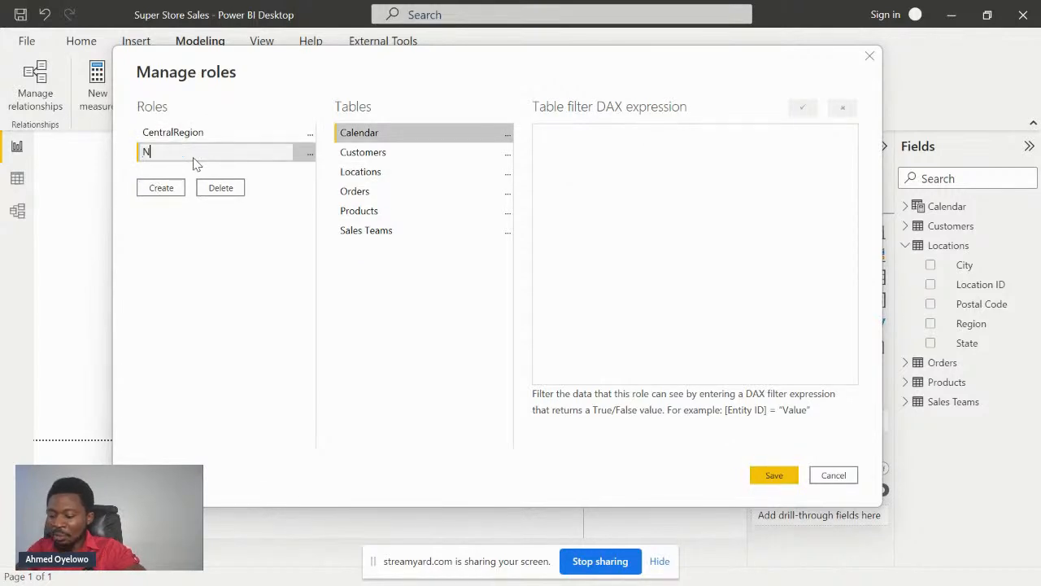
key(BackSpace)
key(BackSpace)
key(BackSpace)
key(BackSpace)
key(BackSpace)
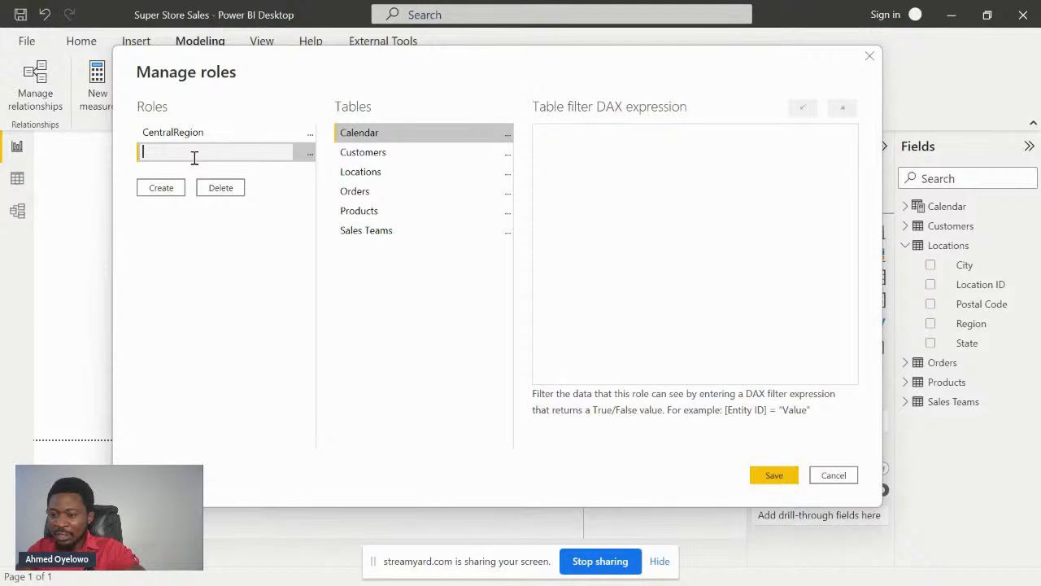
text(Ea)
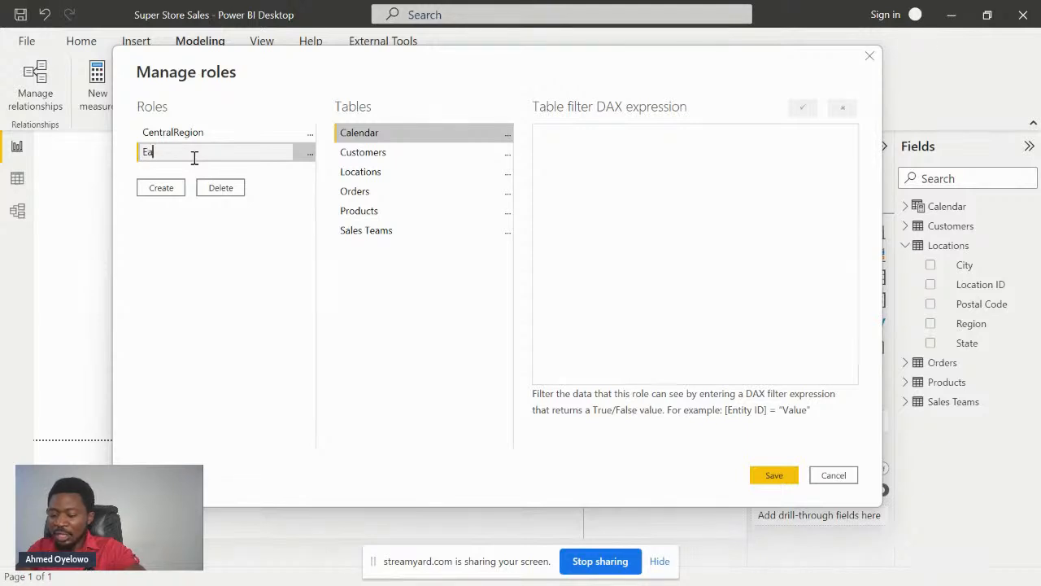
text(stRegion)
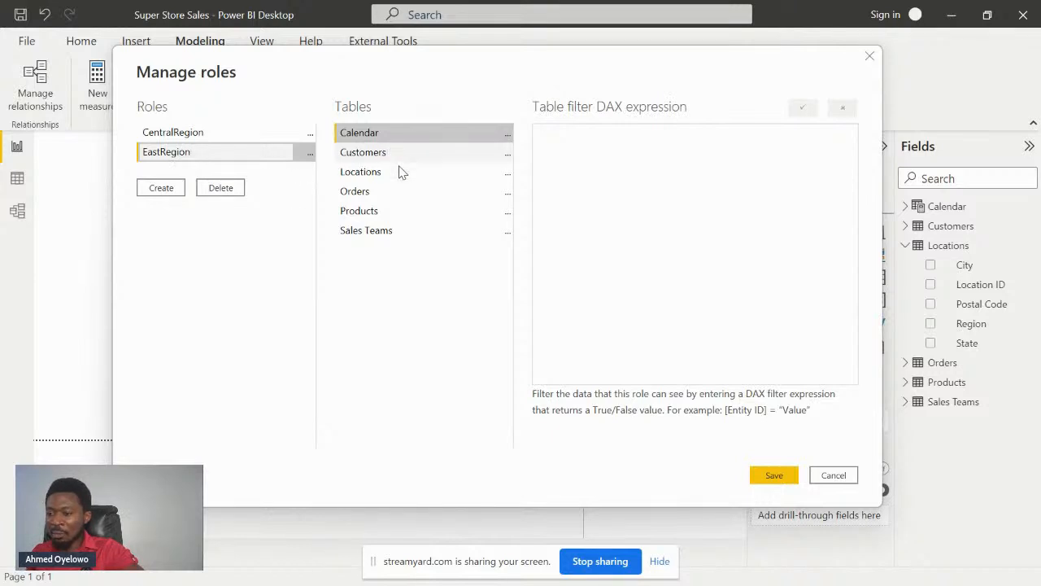
Step: Add a table filter on Locations for the EastRegion role with the expression [Region] = "East"
click(507, 177)
mouse_move(553, 187)
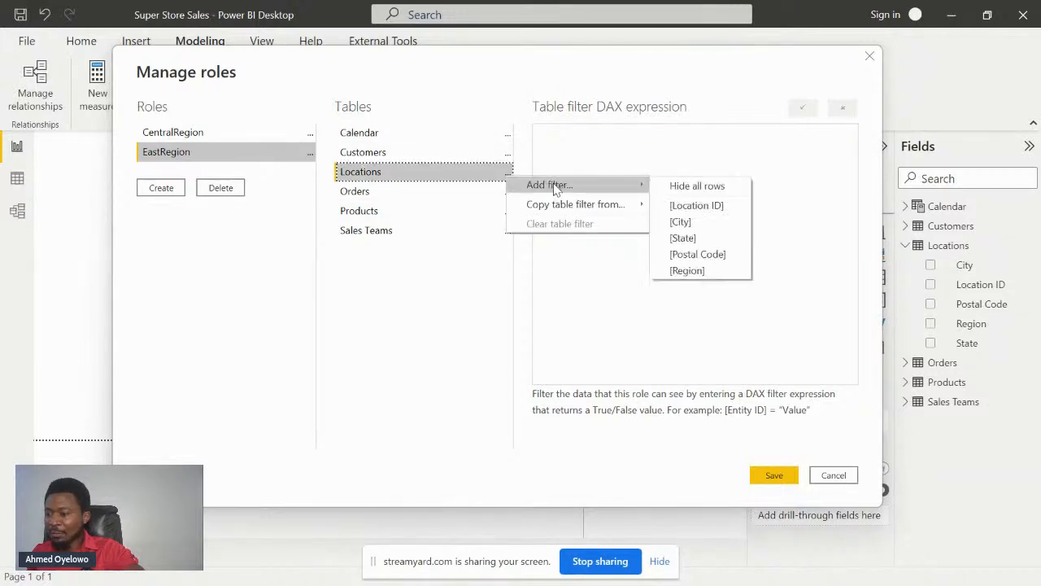
click(700, 274)
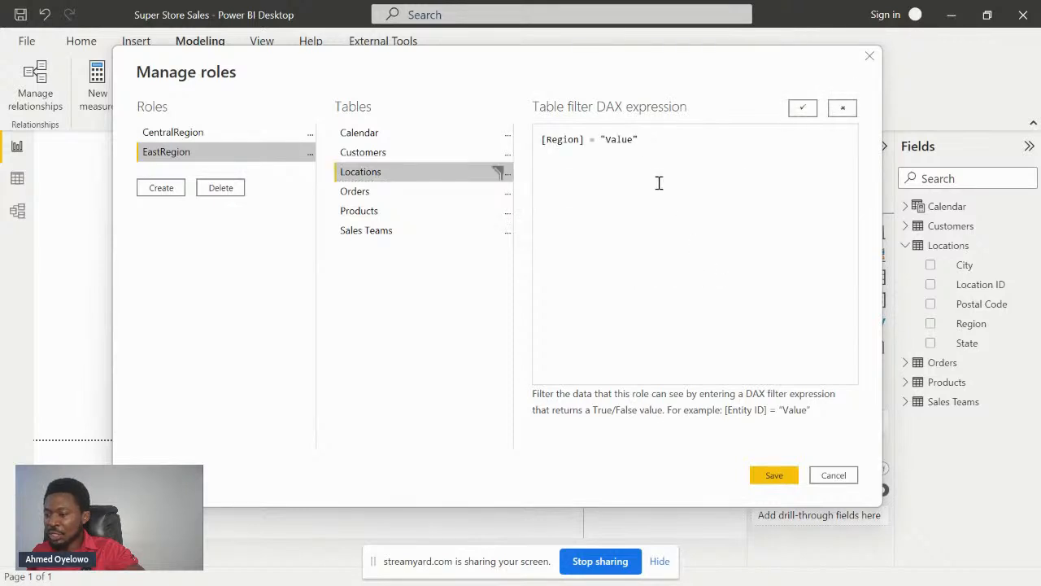
key(BackSpace)
key(BackSpace)
key(BackSpace)
key(BackSpace)
key(BackSpace)
key(BackSpace)
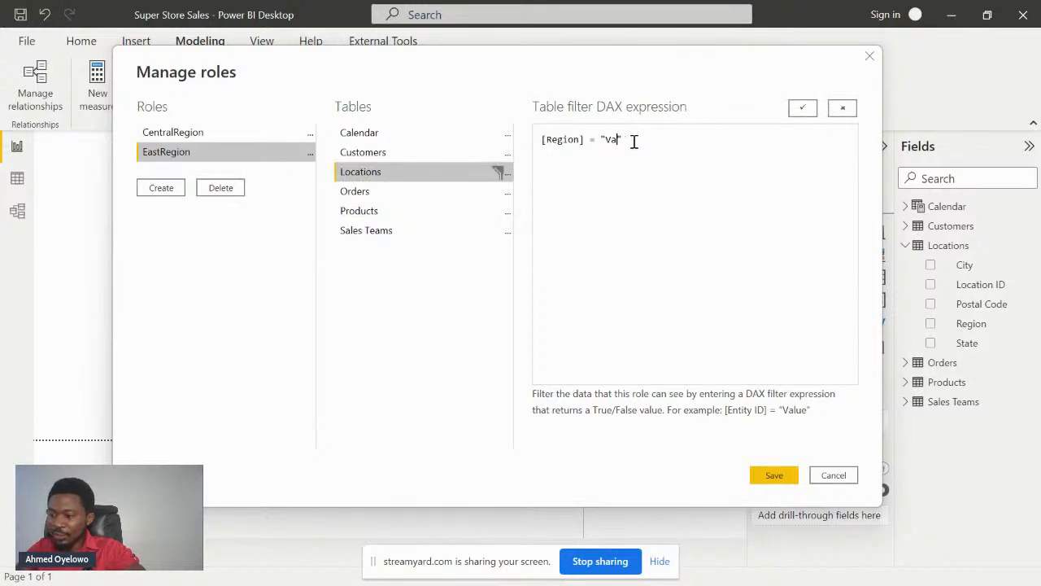
text(East")
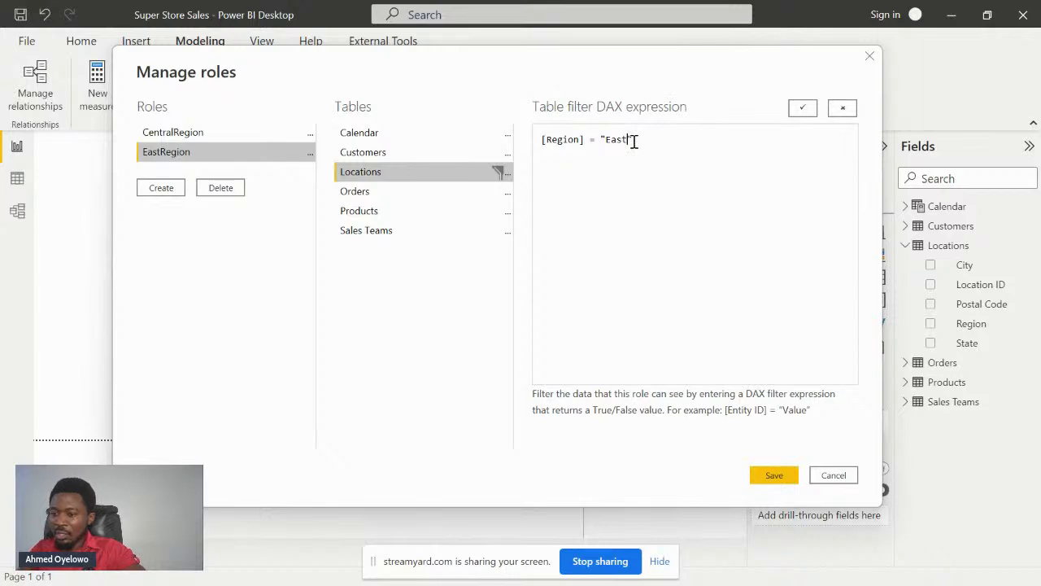
Step: Create a WestRegion role with the Locations table filter [Region] = "West" and validate the expression
click(159, 191)
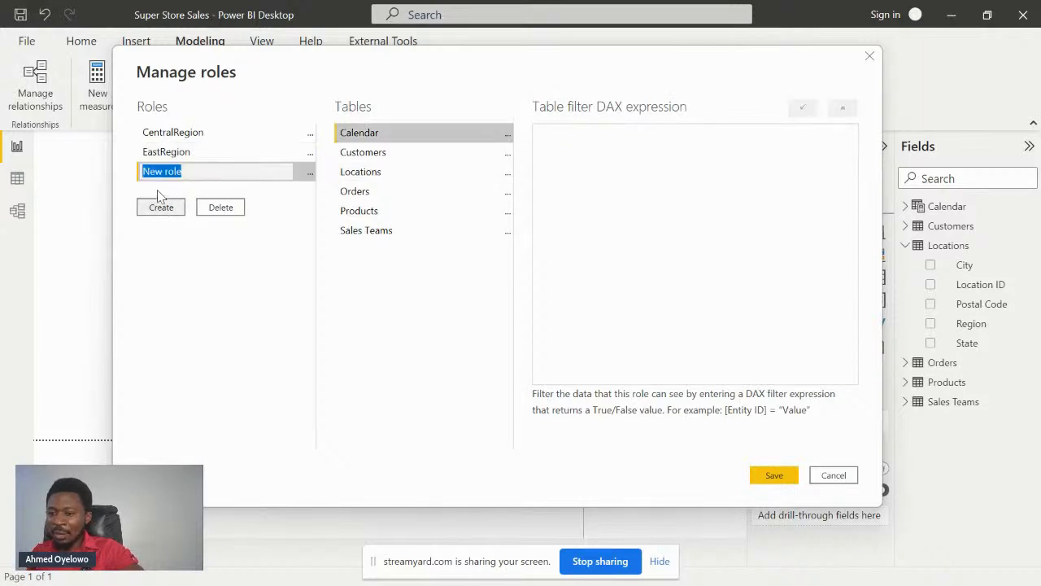
text(WestRegion)
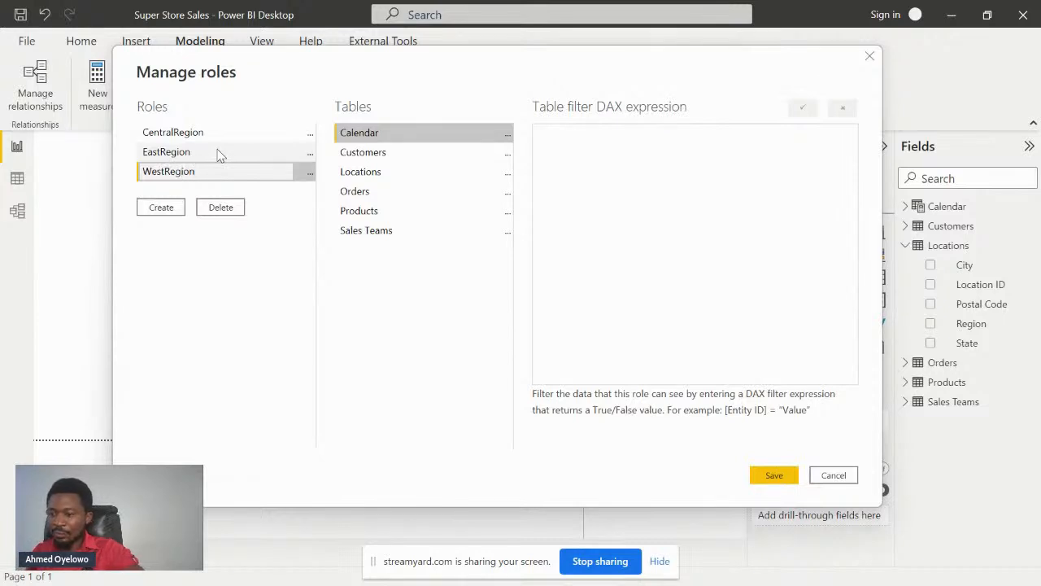
click(507, 172)
mouse_move(644, 189)
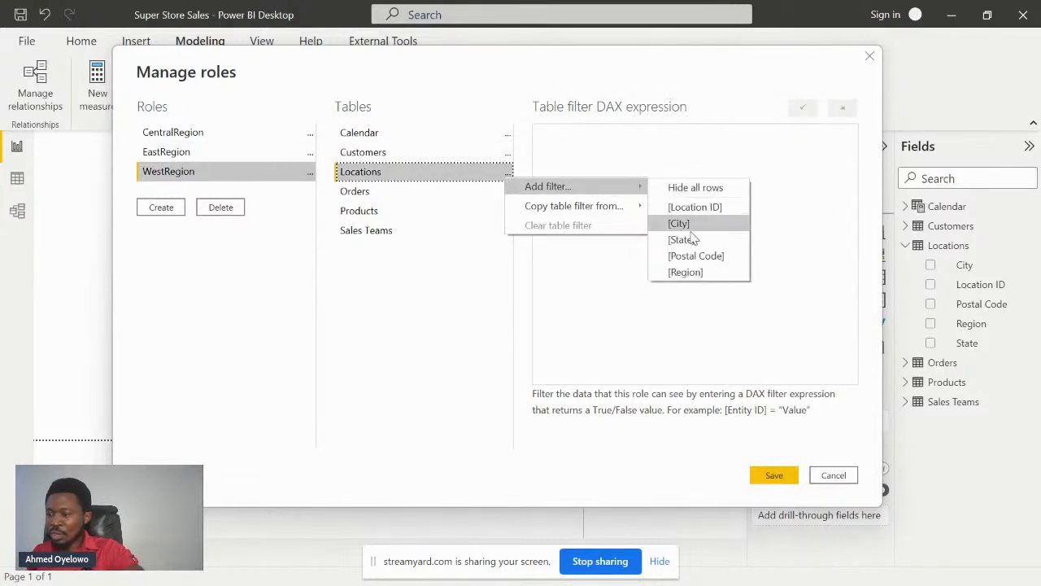
click(685, 272)
click(634, 143)
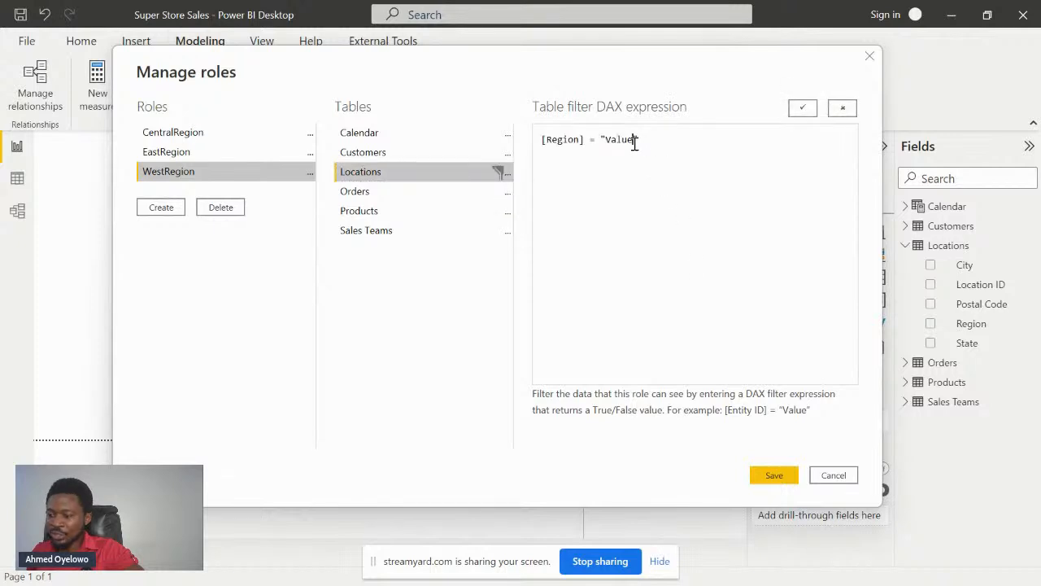
key(BackSpace)
key(BackSpace)
key(BackSpace)
key(BackSpace)
key(BackSpace)
text(W)
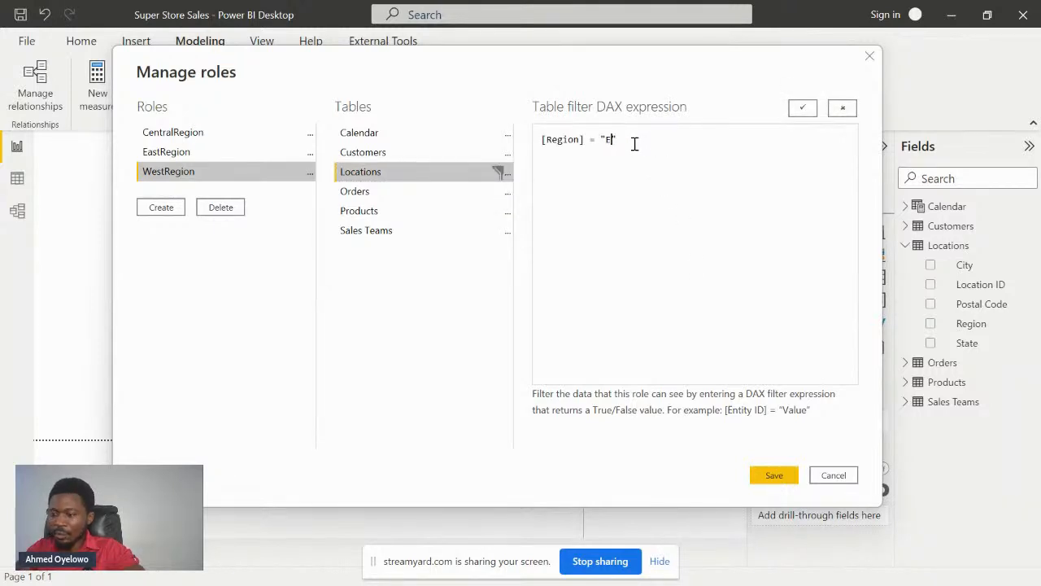
text(est)
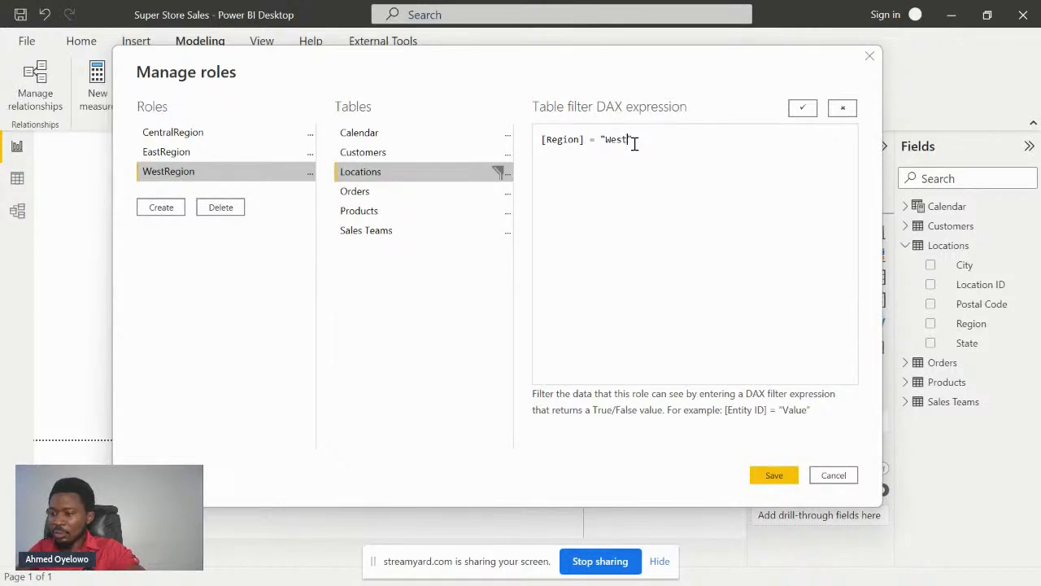
click(801, 109)
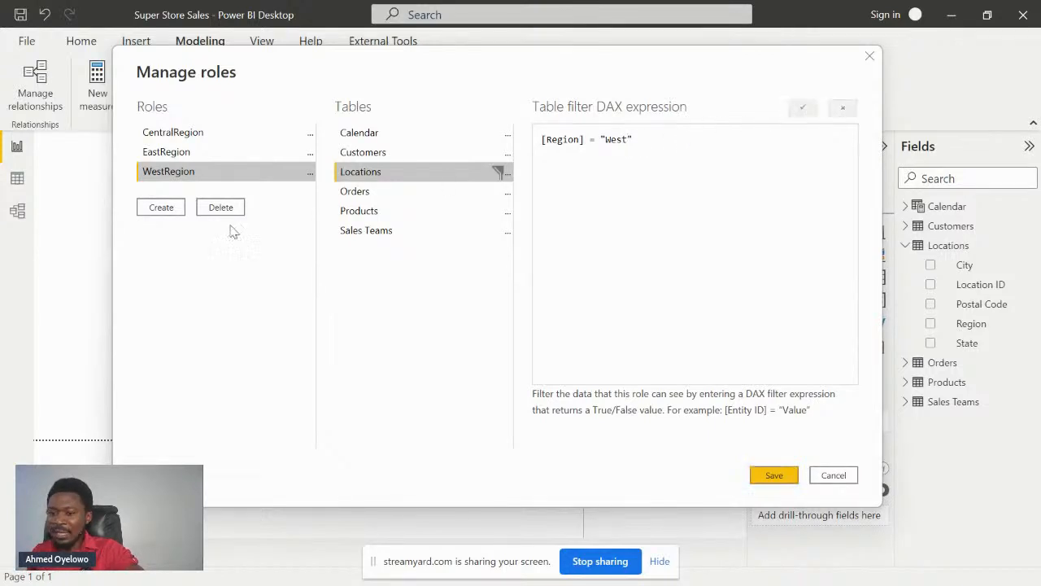
Step: Create a fourth security role named SouthRegion
click(172, 209)
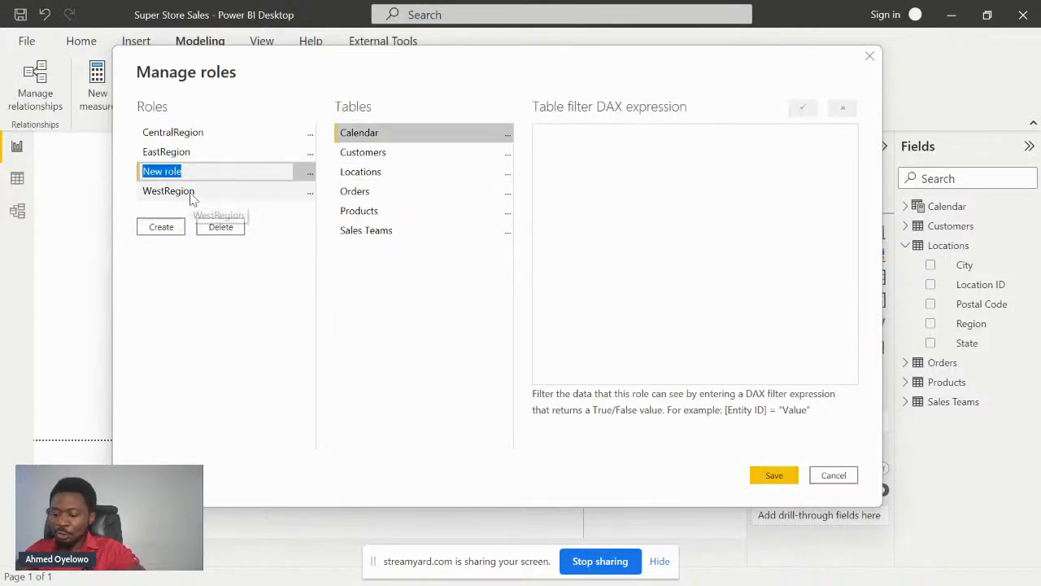
text(South)
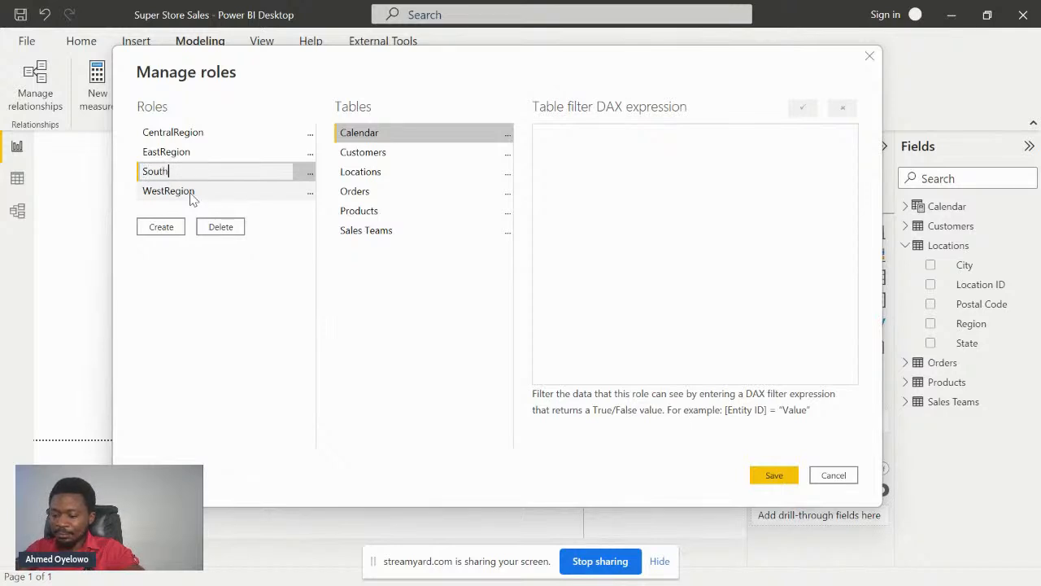
text(Region)
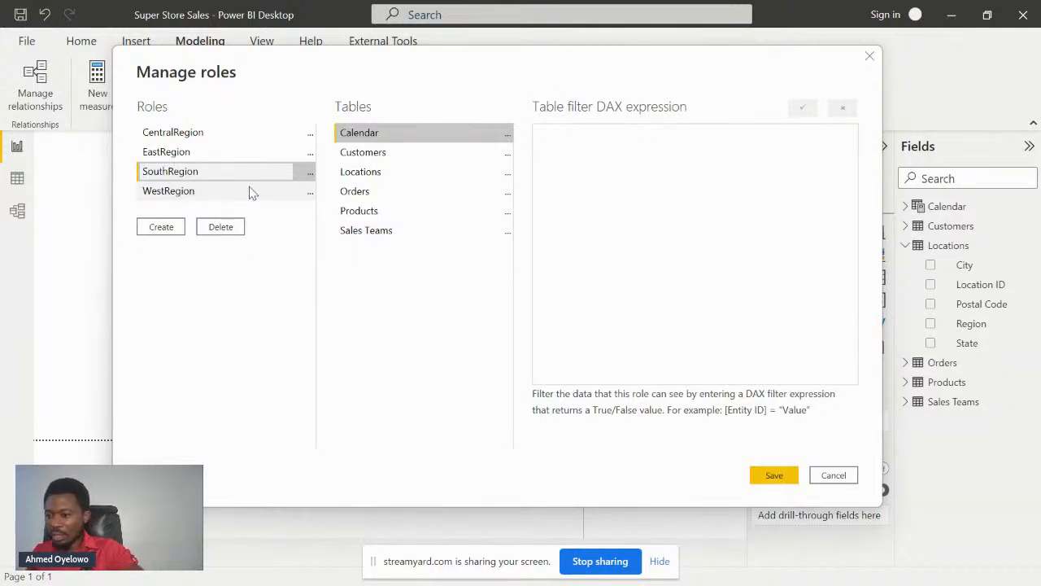
key(Return)
Step: Copy the WestRegion filter to Locations for SouthRegion, change it to [Region] = "South", validate it, and save the roles
click(510, 177)
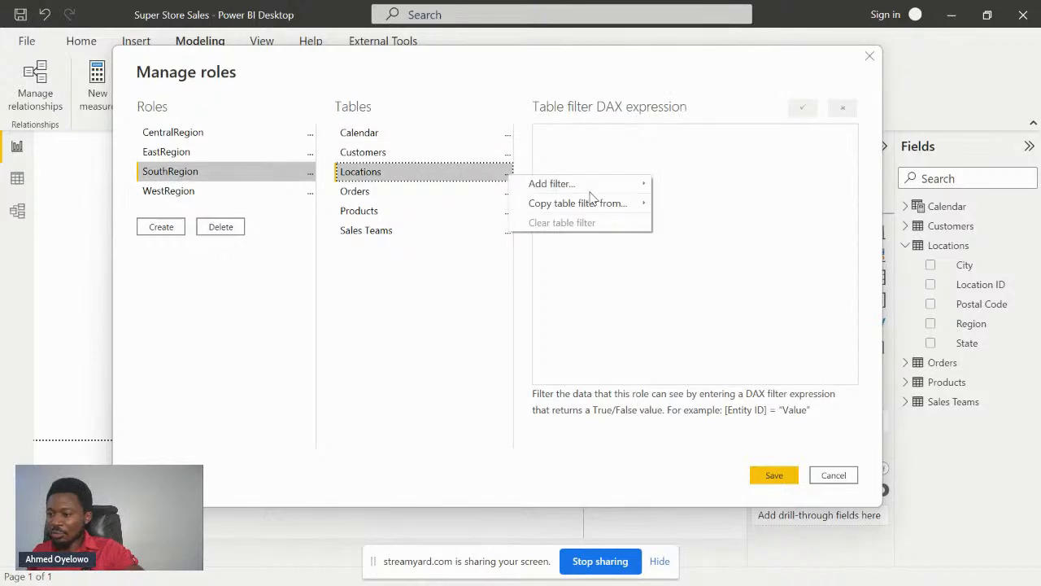
mouse_move(606, 186)
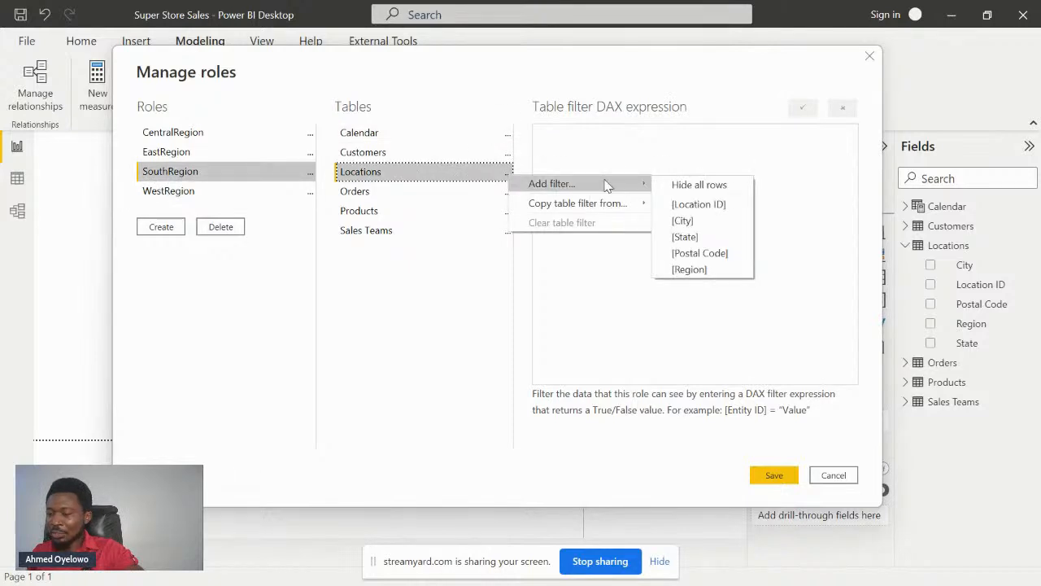
mouse_move(606, 204)
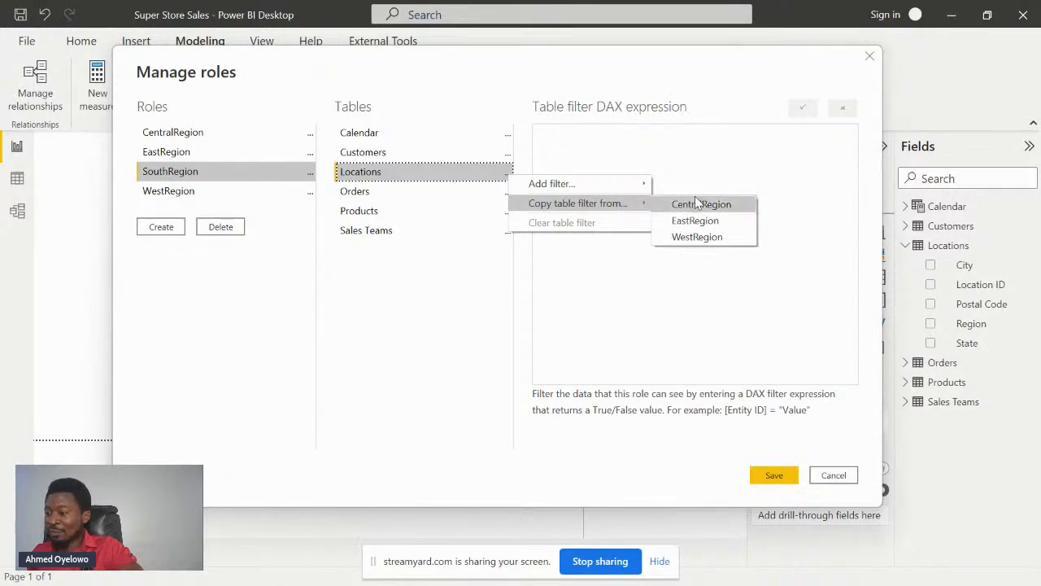
click(704, 237)
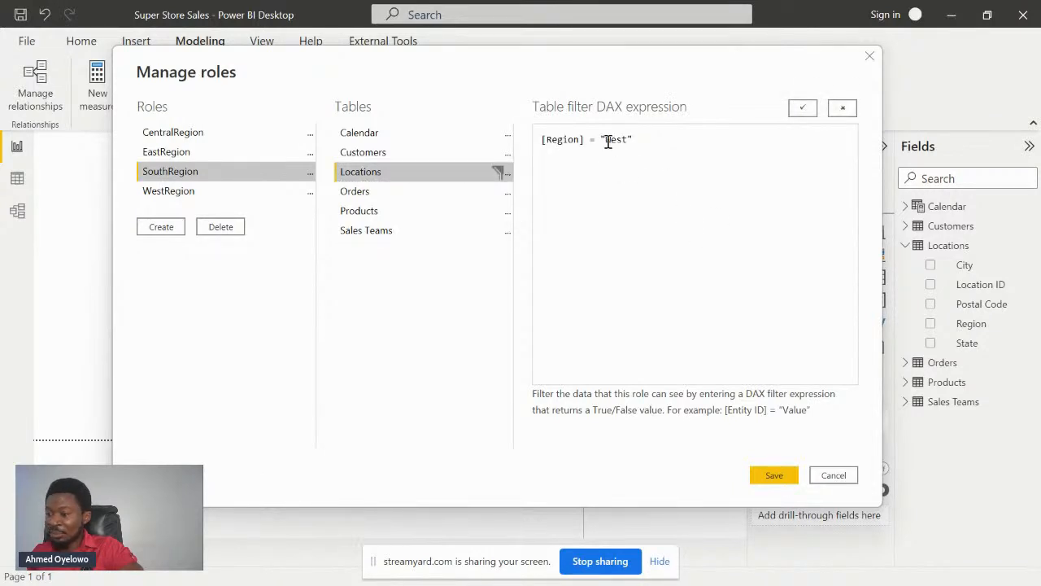
drag(605, 139, 629, 140)
text(South)
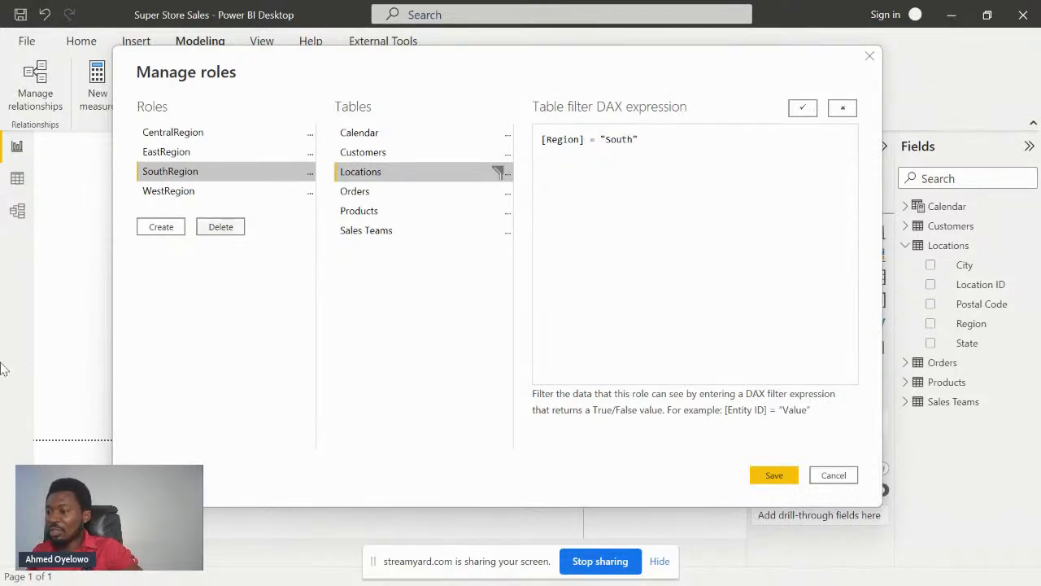
click(802, 107)
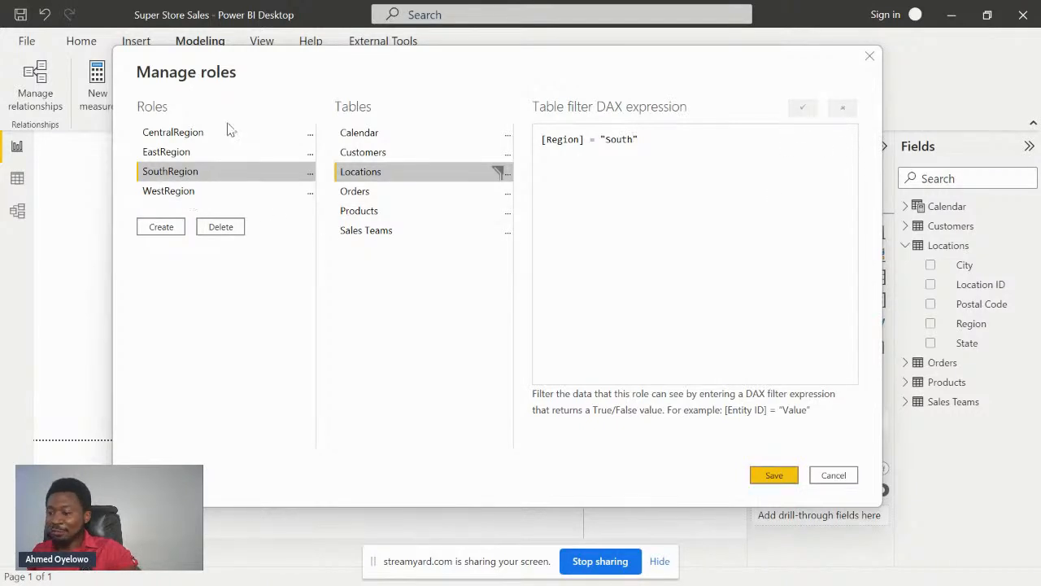
click(777, 478)
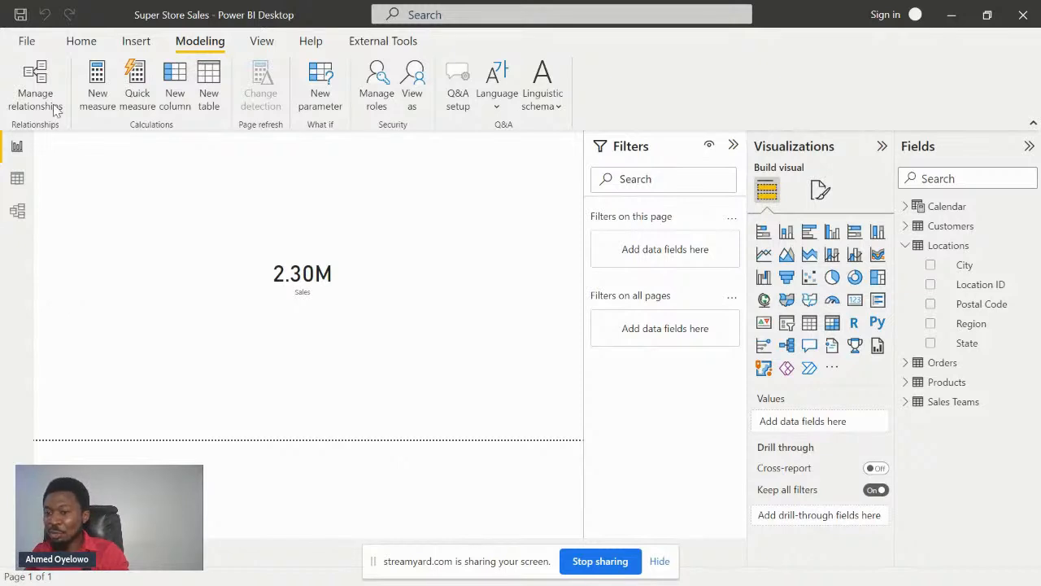
Step: Preview the Sales card as the CentralRegion role and stop viewing as that role
click(81, 42)
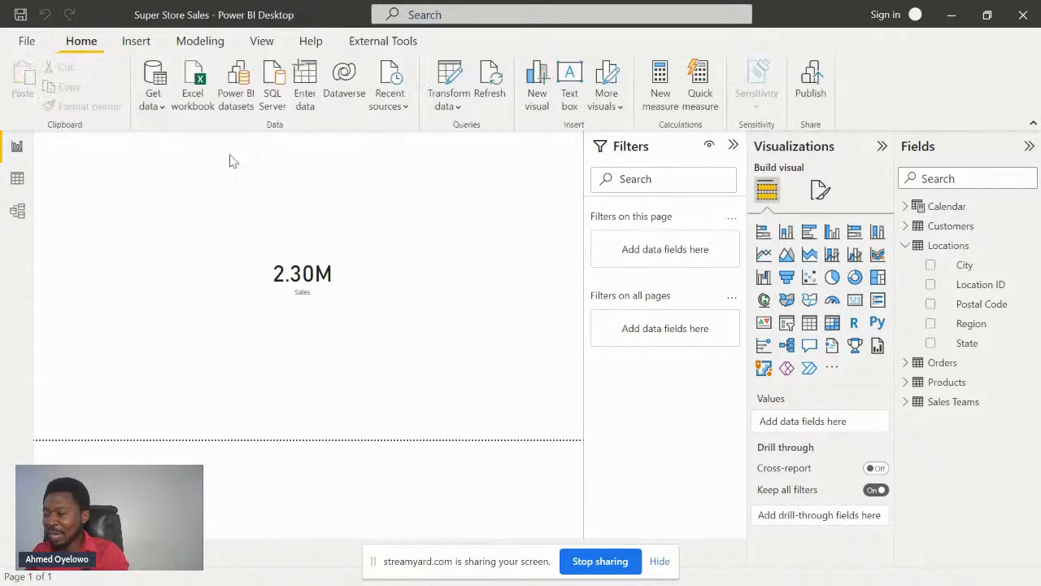
click(322, 213)
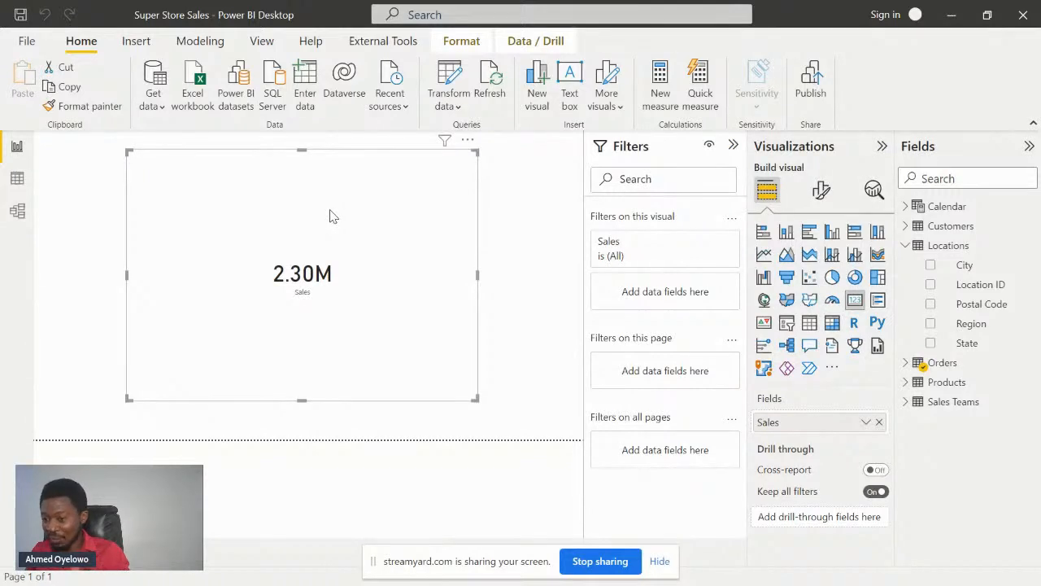
click(201, 41)
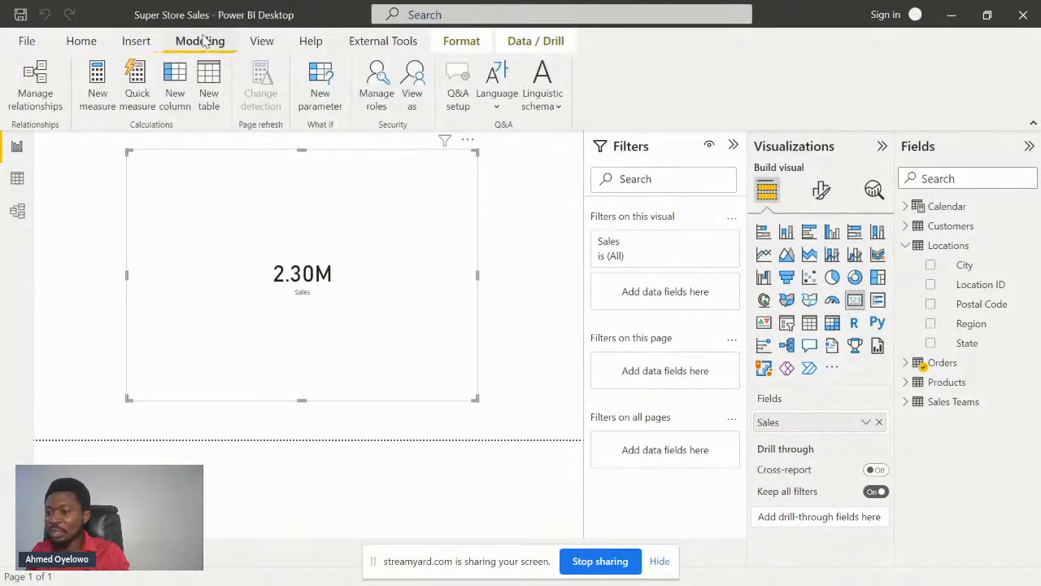
click(414, 91)
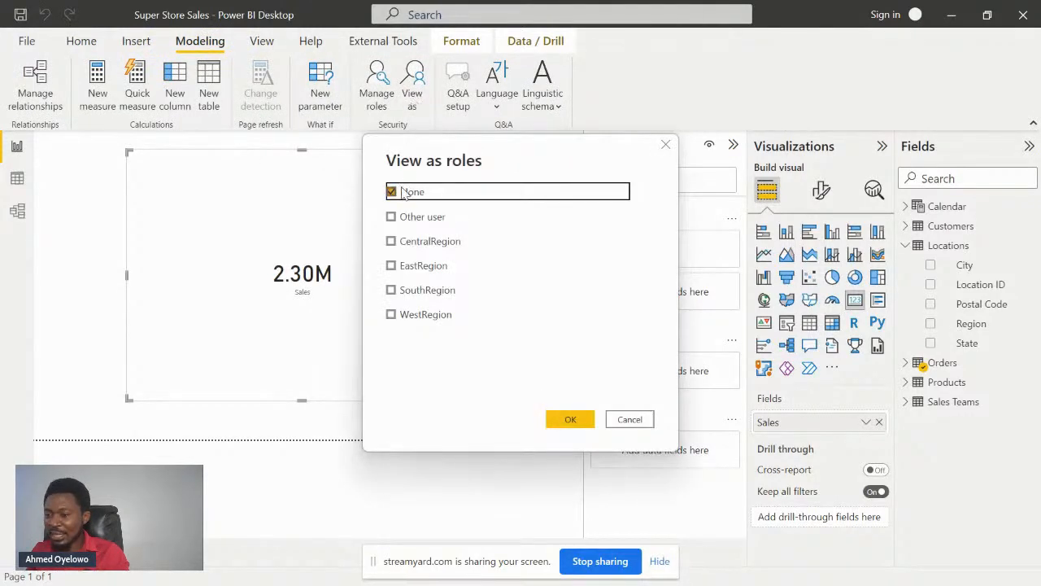
click(391, 242)
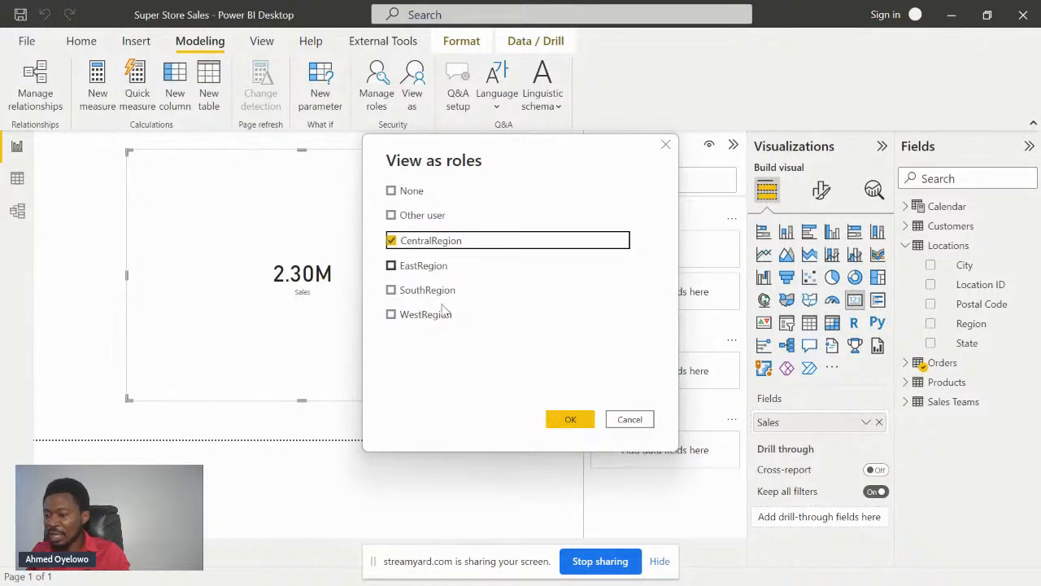
click(570, 420)
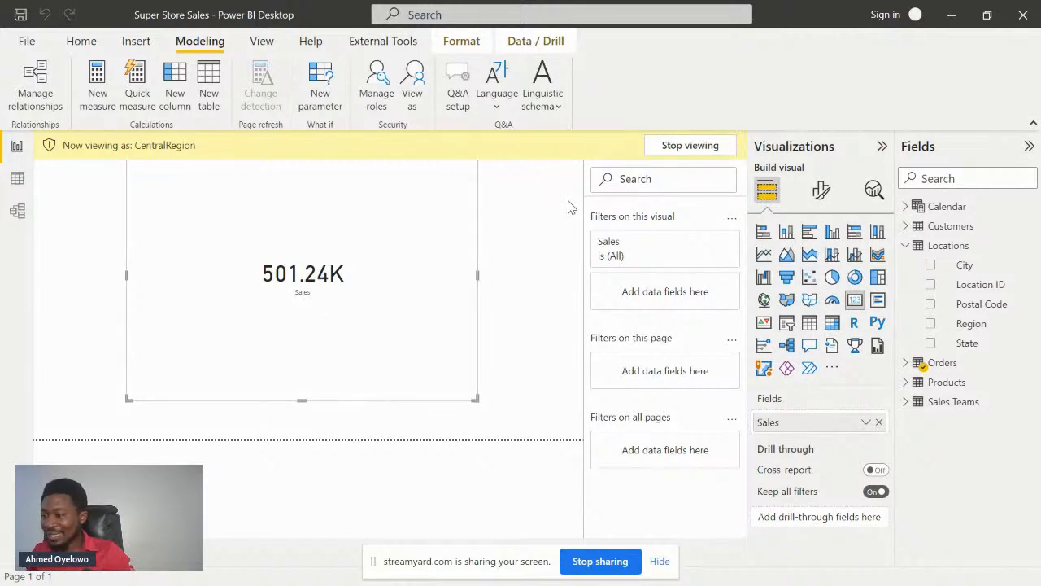
click(696, 146)
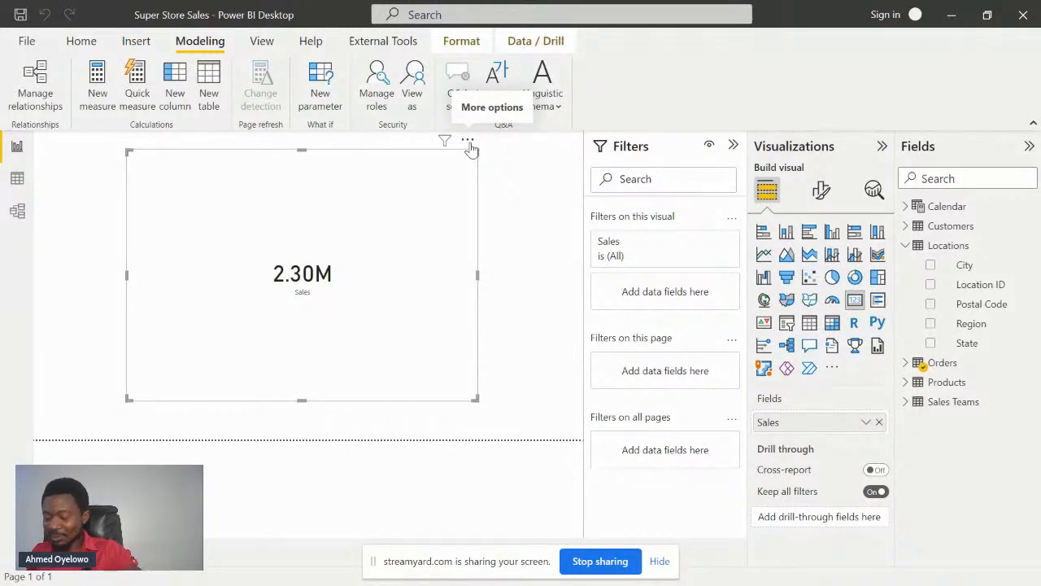
Step: Switch to the "What is DAX" slide show in PowerPoint to review what DAX creates, and return to Power BI
key(alt+Tab)
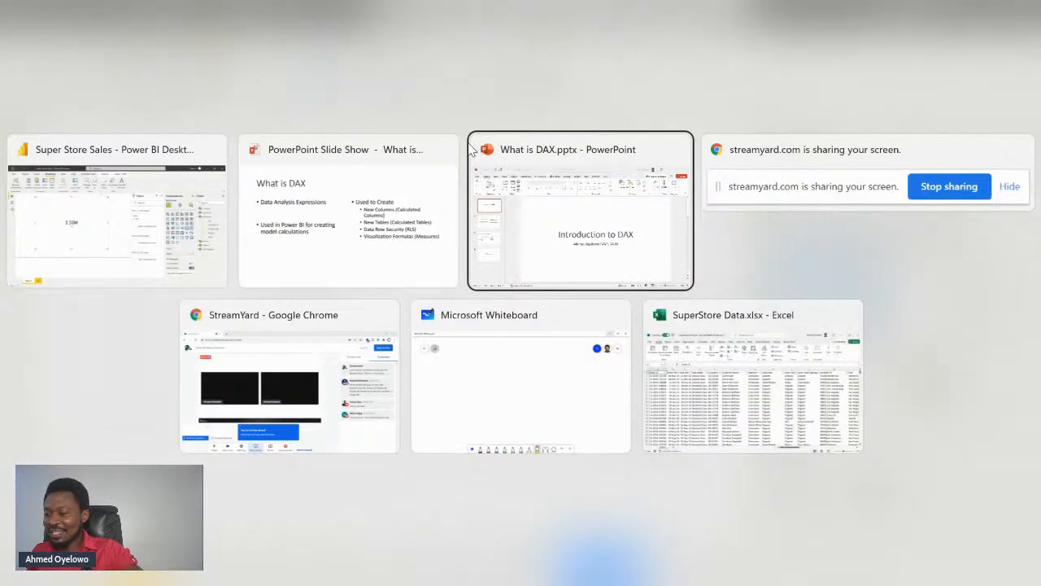
key(alt+shift+Tab)
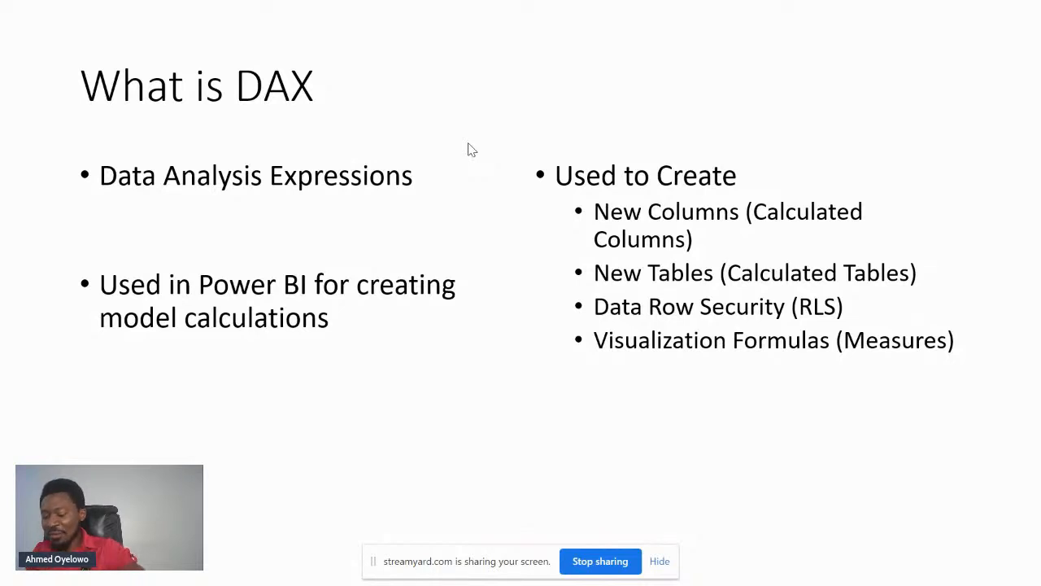
key(alt+Tab)
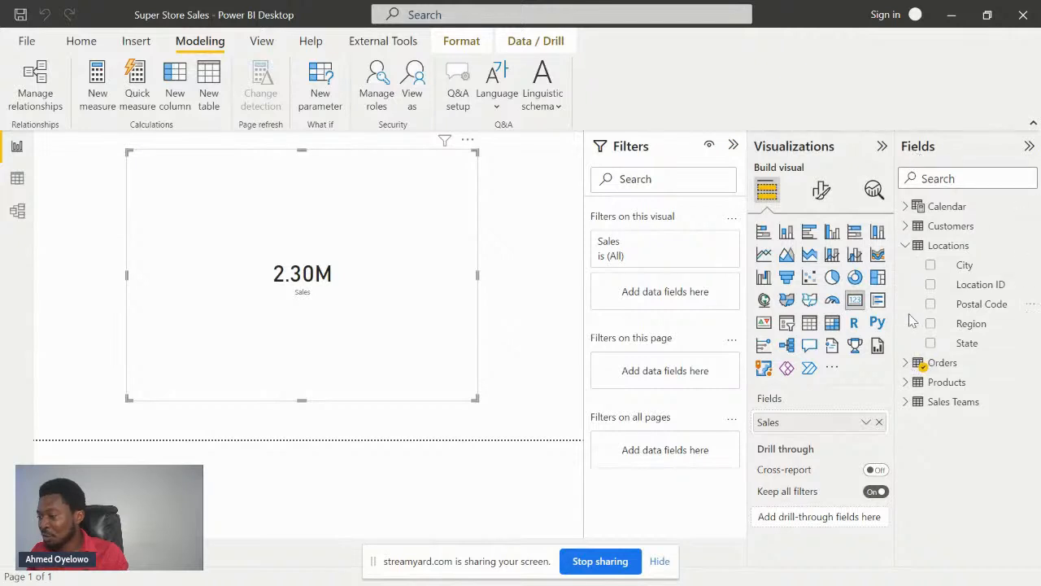
Step: Expand the Orders table's field list and nudge the Sales card slightly down and to the right
click(905, 362)
scroll(955, 305, down, 1)
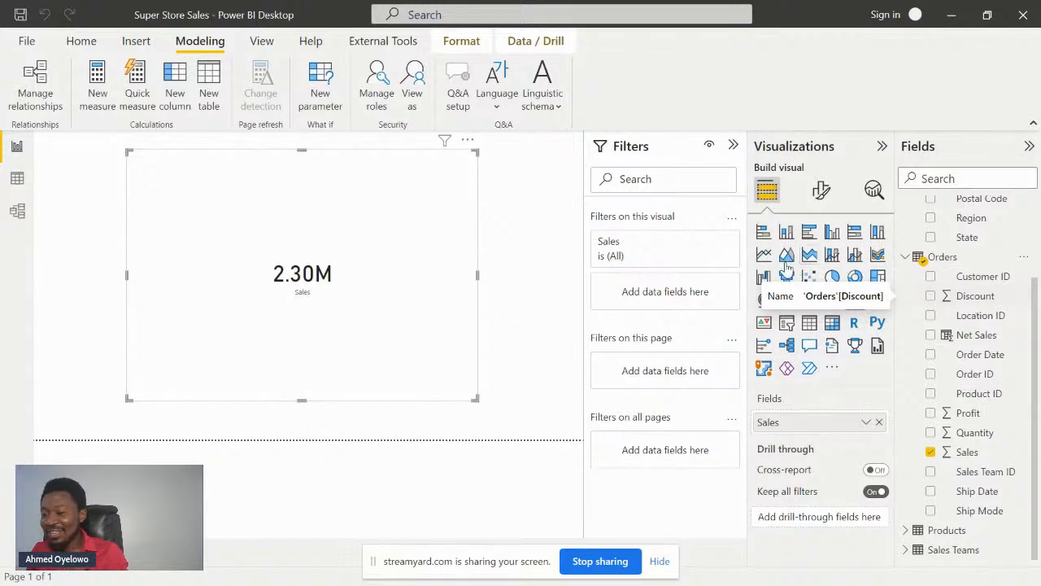
drag(342, 221, 348, 228)
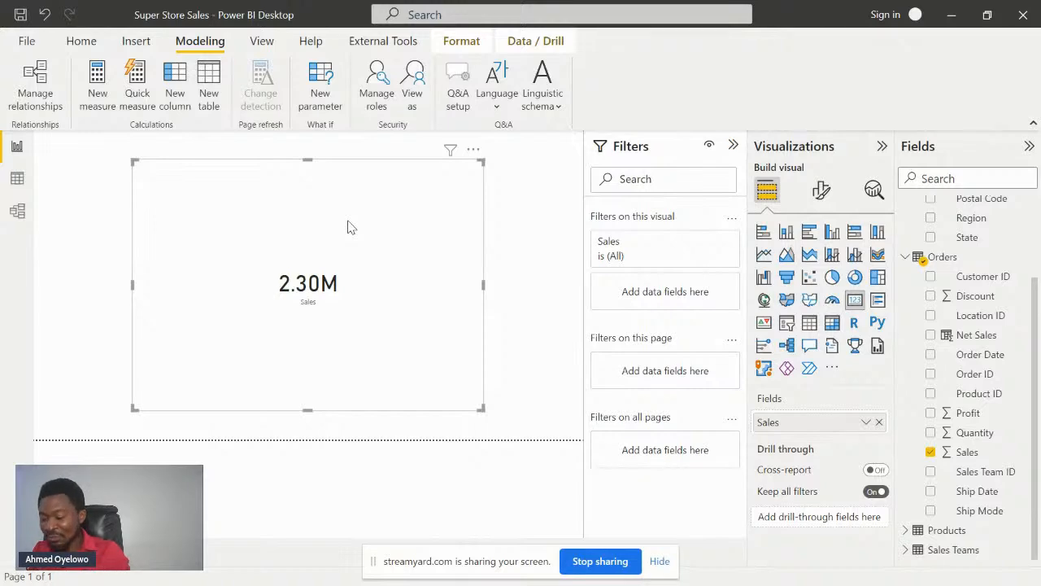
Step: Revisit the PowerPoint slide on DAX uses, return to Power BI, and remove and re-add the card's Sales field
key(alt+Tab)
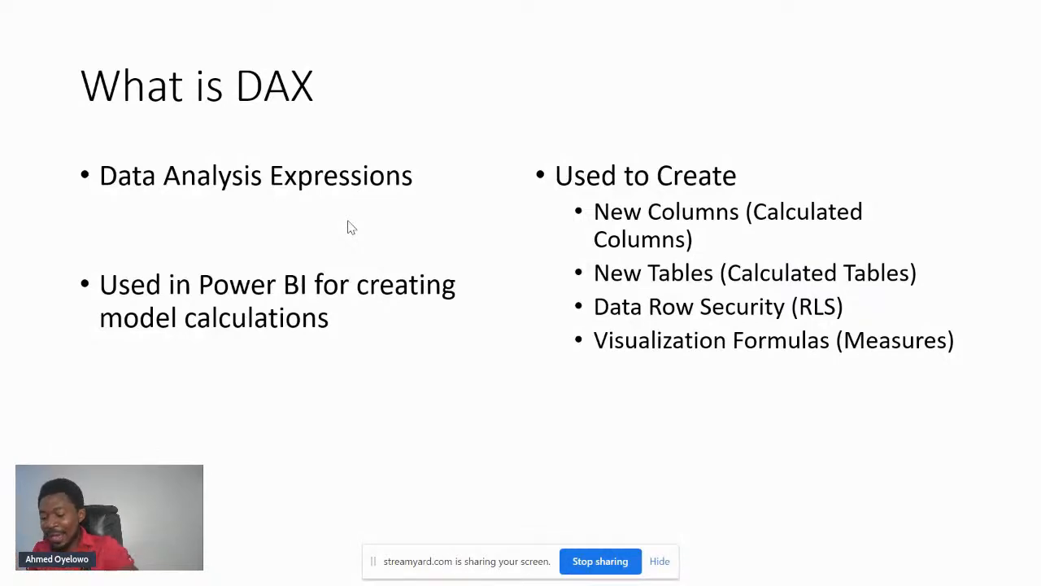
key(alt+Tab)
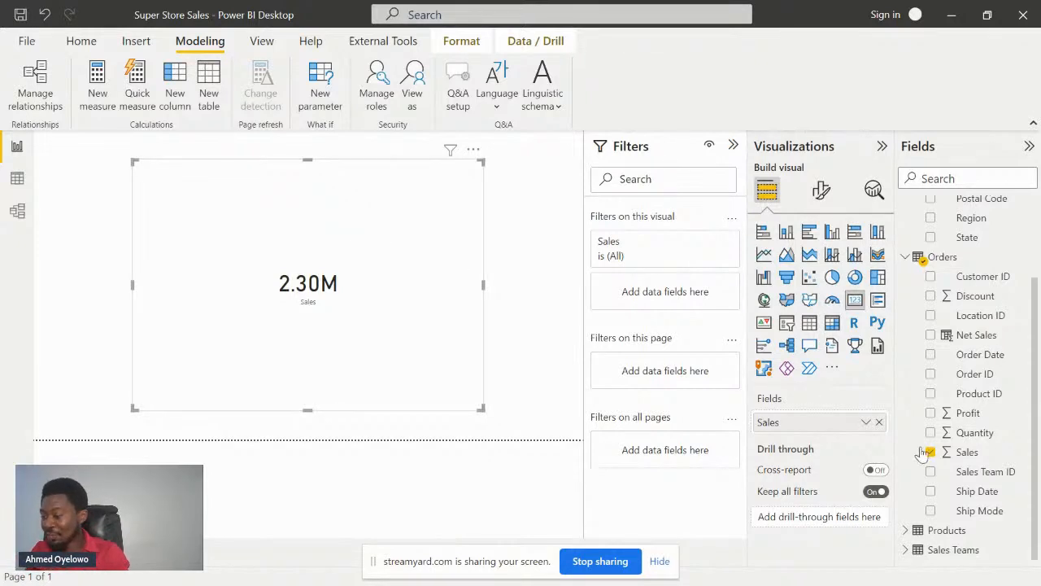
click(880, 422)
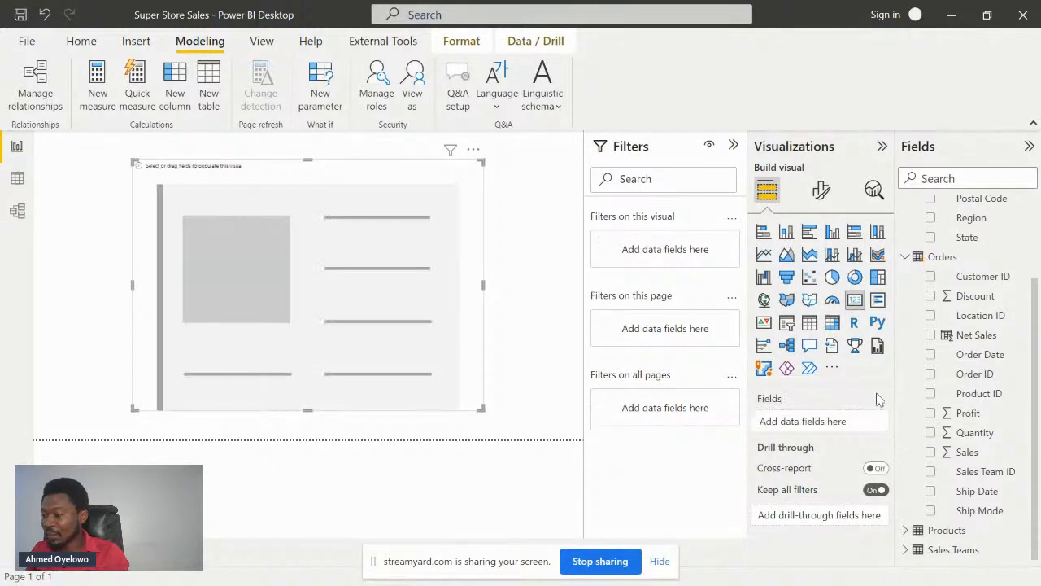
click(930, 453)
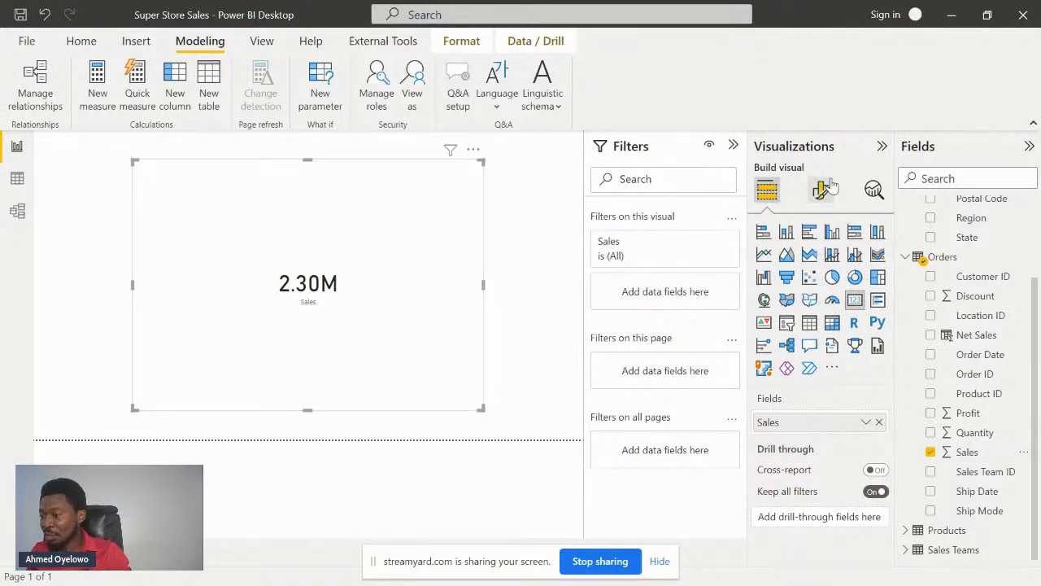
Step: Try the Average and Minimum aggregations for Sales on the card and restore Sum
right_click(788, 421)
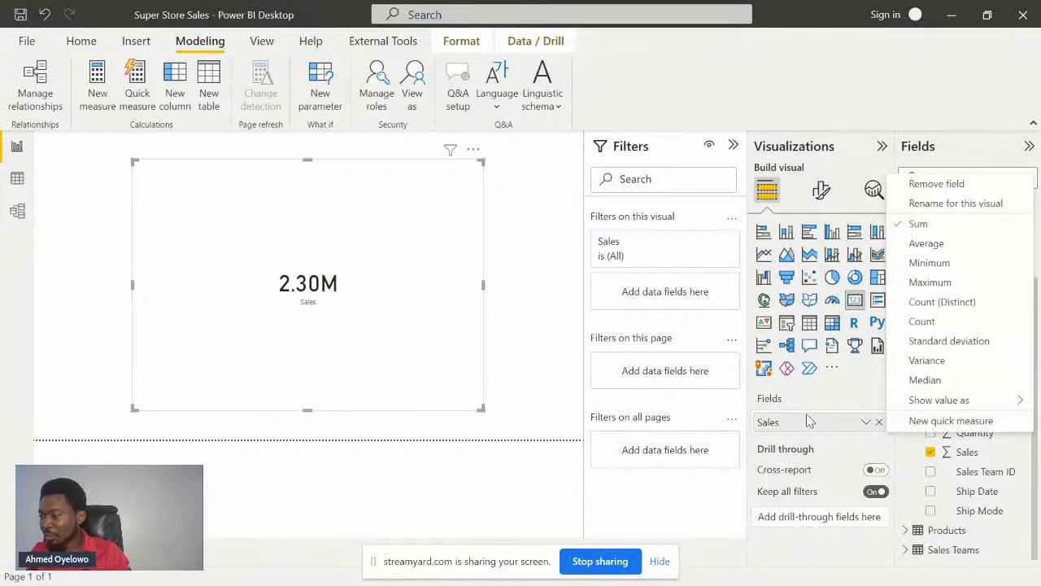
click(926, 243)
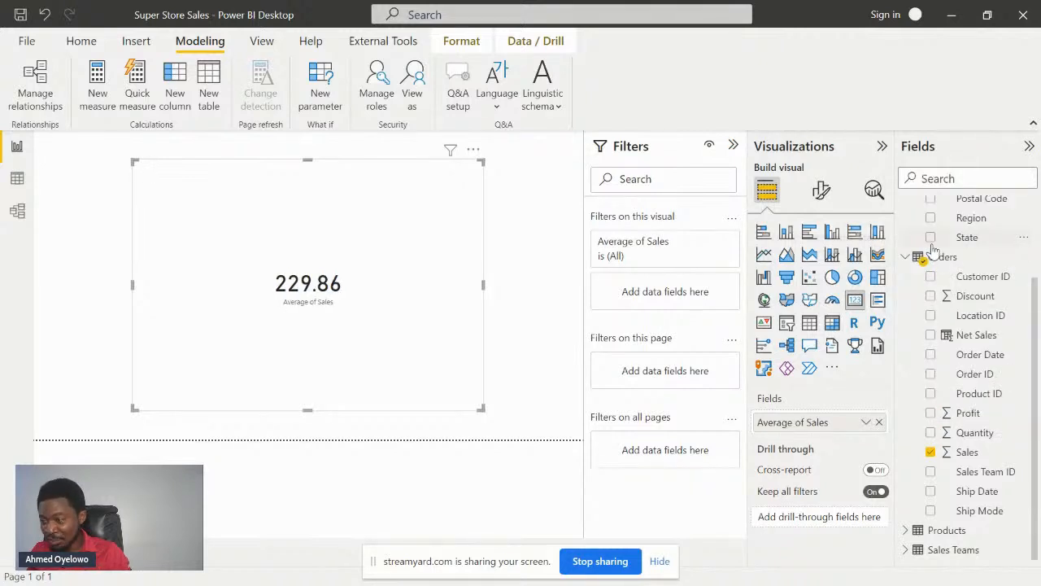
right_click(811, 423)
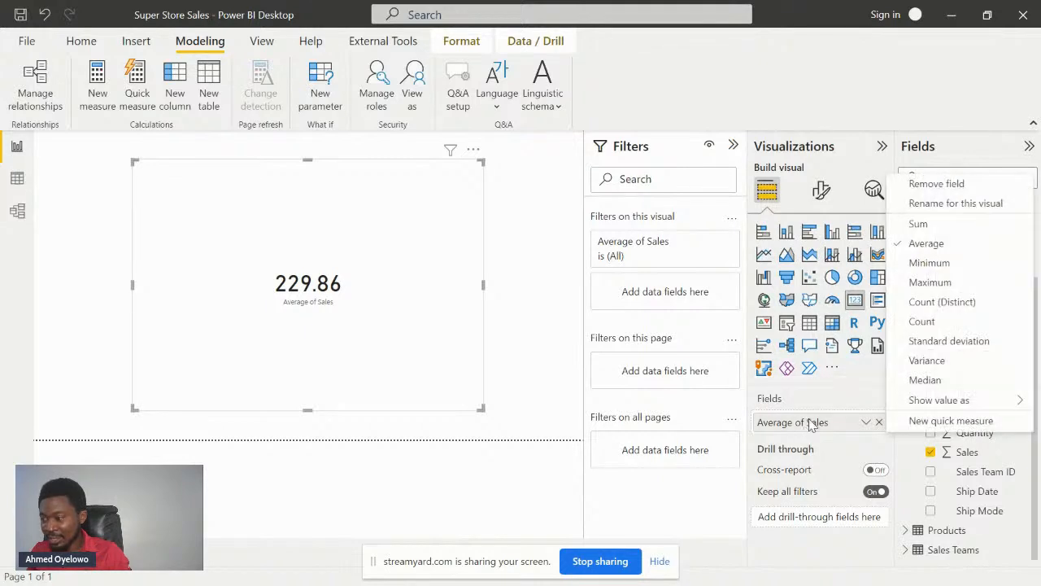
click(927, 263)
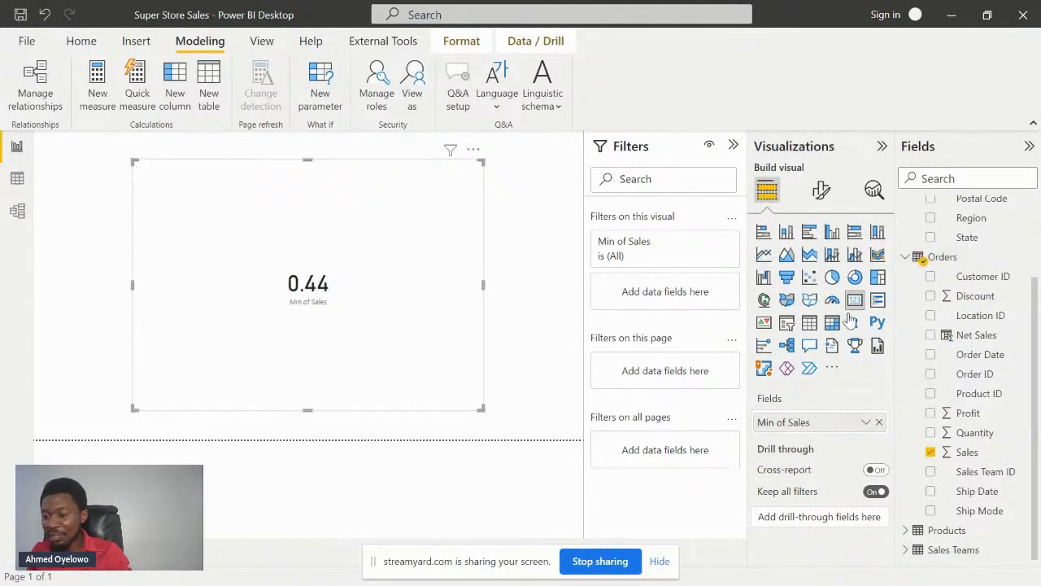
right_click(804, 429)
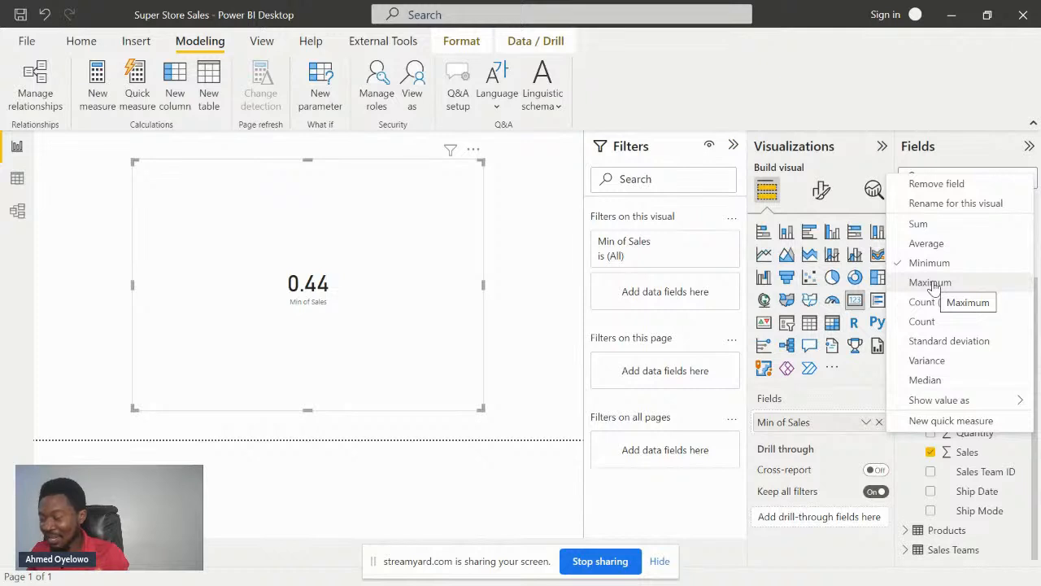
click(915, 223)
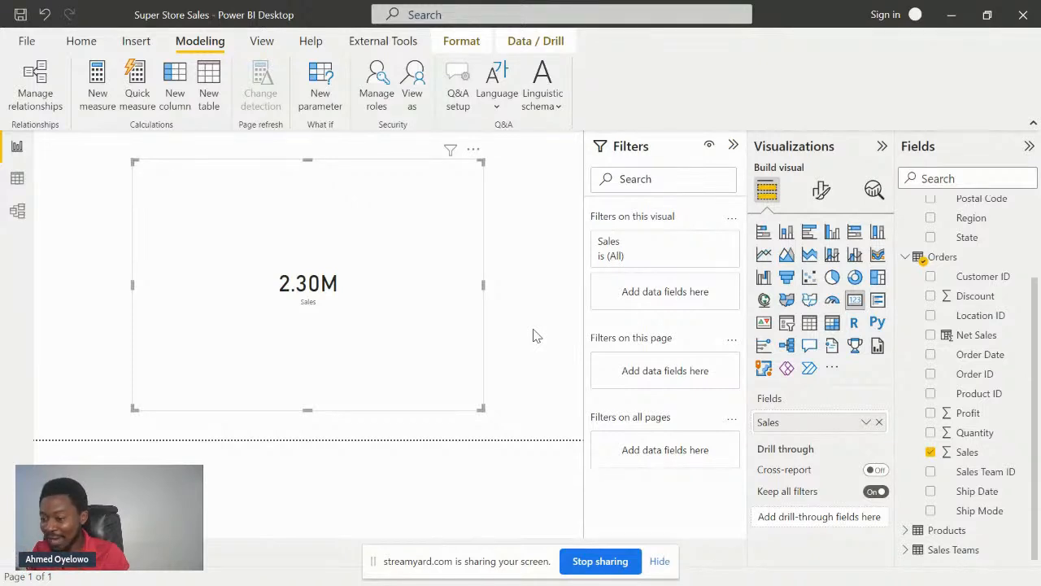
Step: Shrink the Sales card to a small square and move it to the upper-left corner of the report page
drag(409, 278, 389, 281)
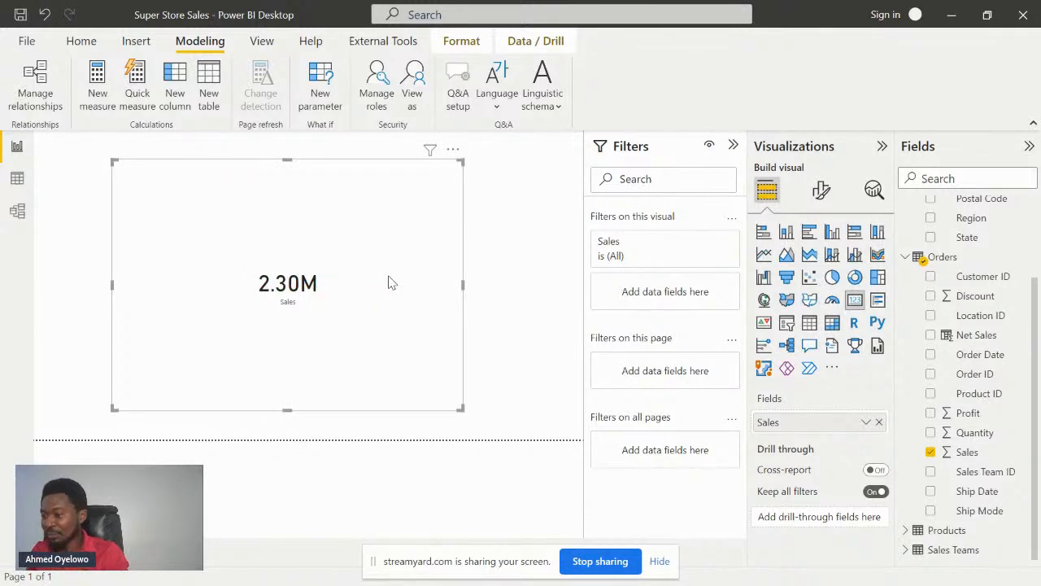
drag(461, 408, 284, 322)
drag(255, 288, 183, 275)
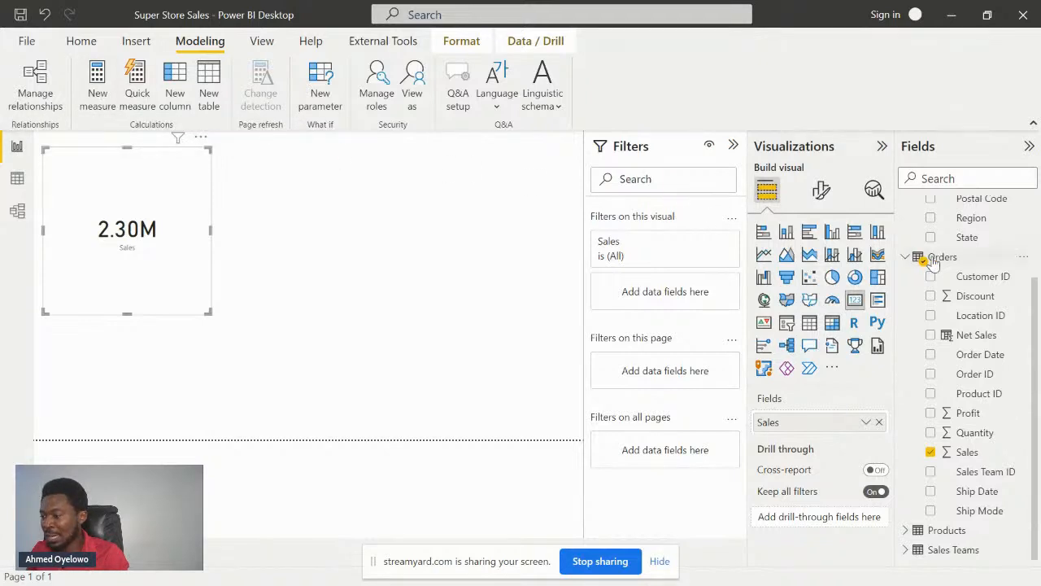
scroll(950, 265, up, 2)
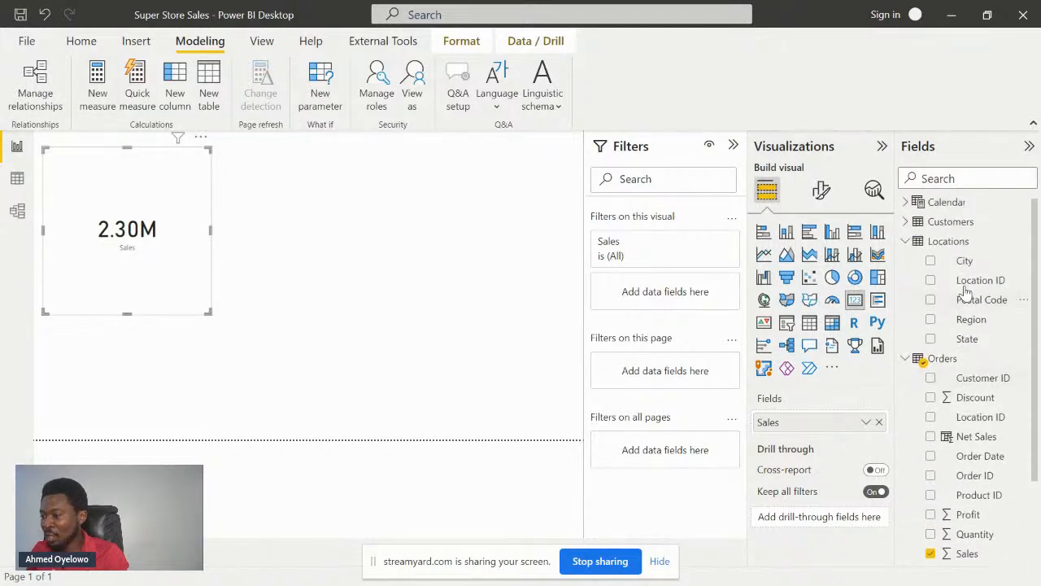
Step: Collapse the Locations table's field list and start a new measure named Total Sales in the Orders table
right_click(939, 363)
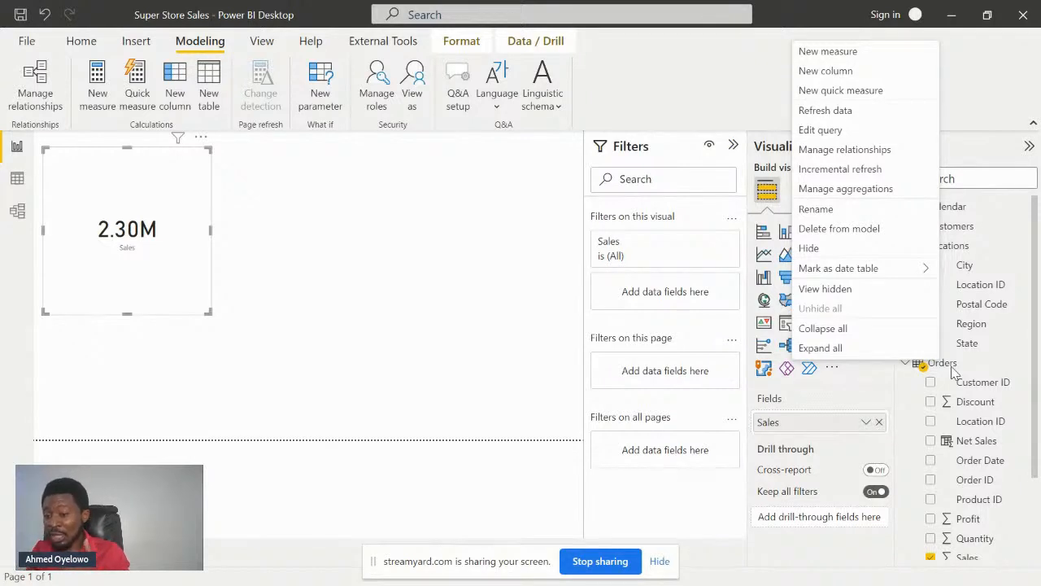
click(388, 216)
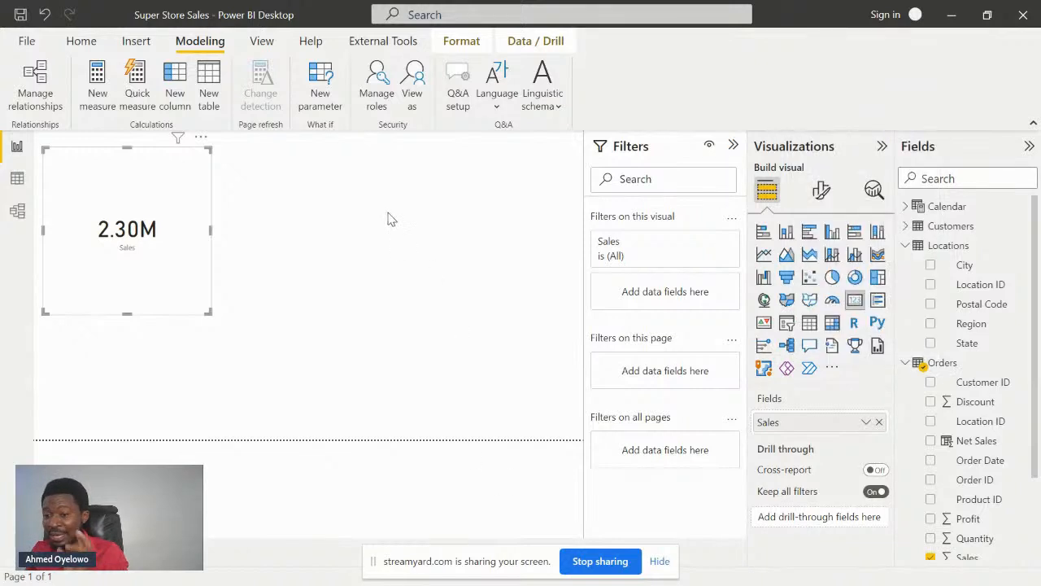
click(905, 245)
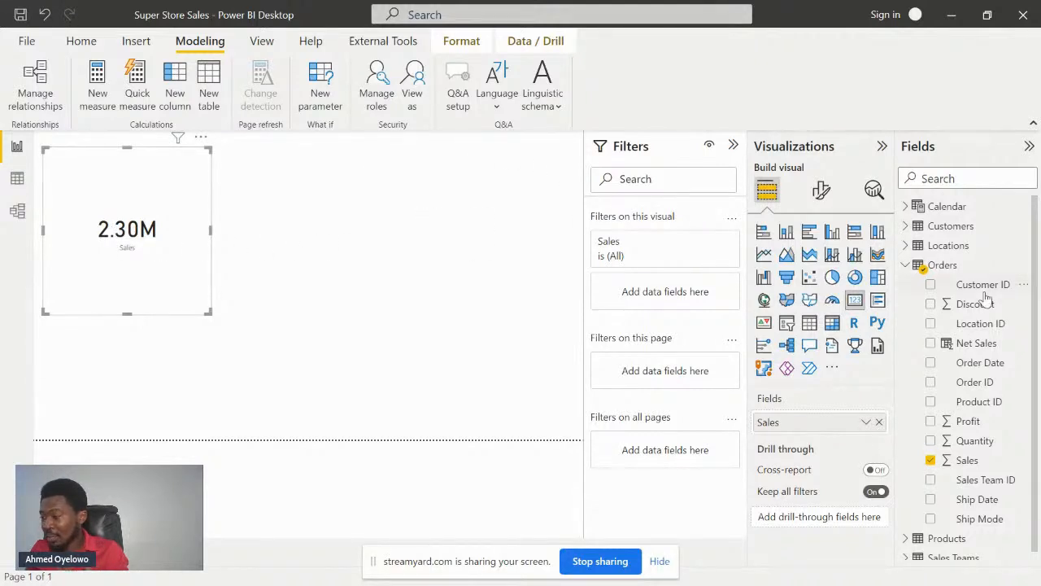
right_click(956, 275)
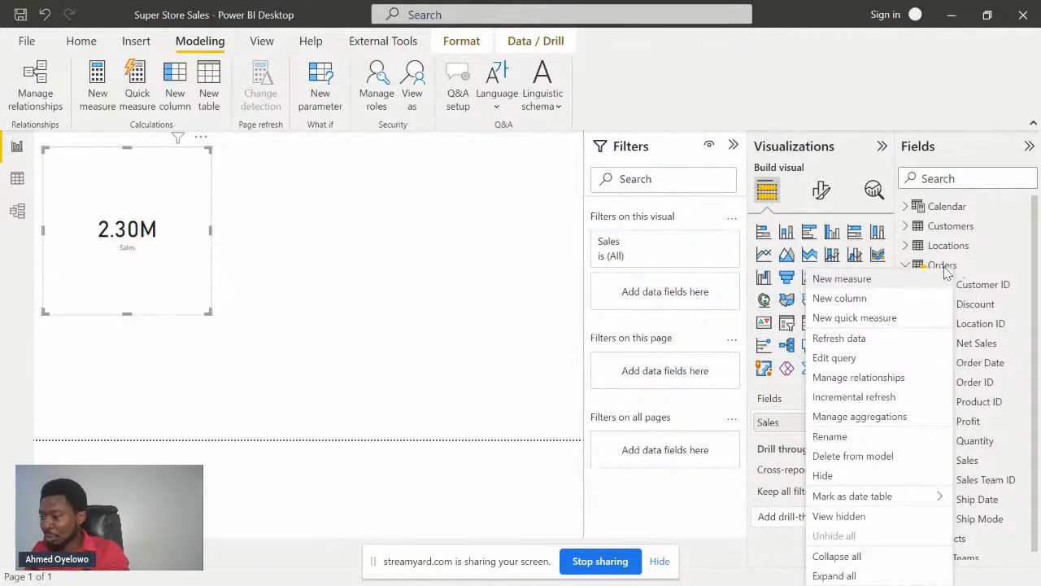
click(877, 279)
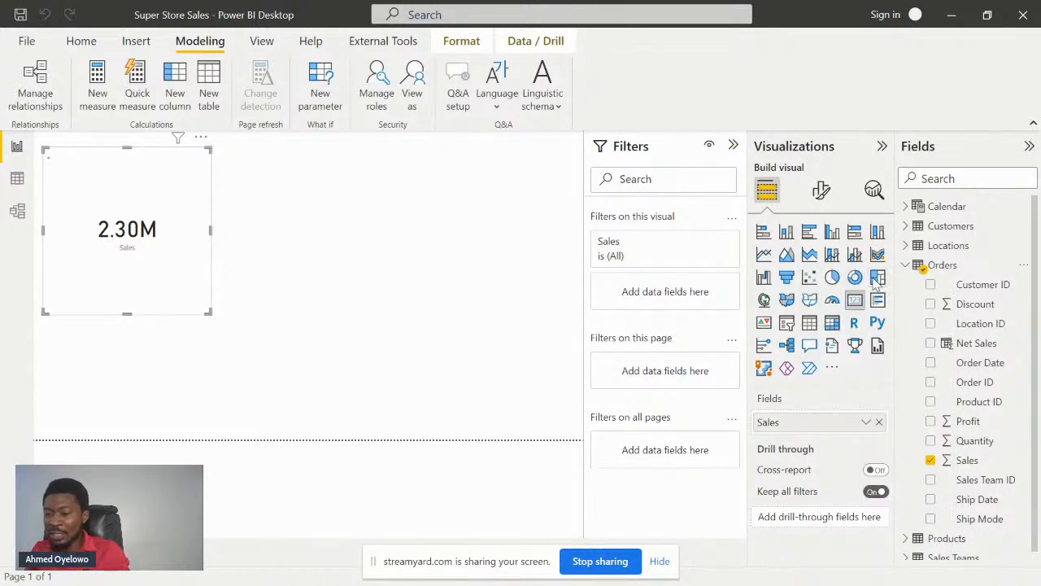
click(155, 143)
key(BackSpace)
key(BackSpace)
key(BackSpace)
key(BackSpace)
key(BackSpace)
key(BackSpace)
key(BackSpace)
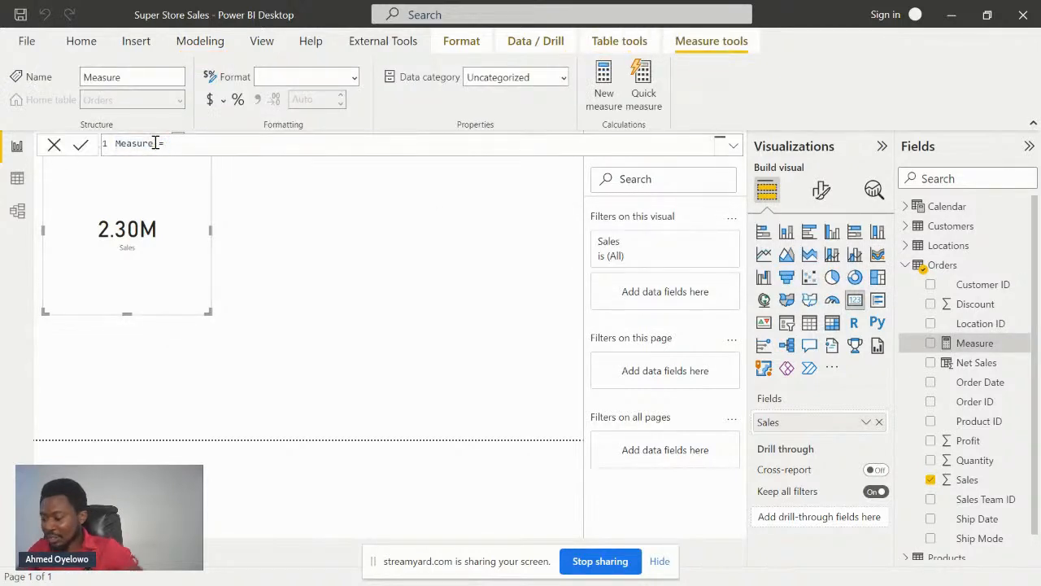
text(Total Sale)
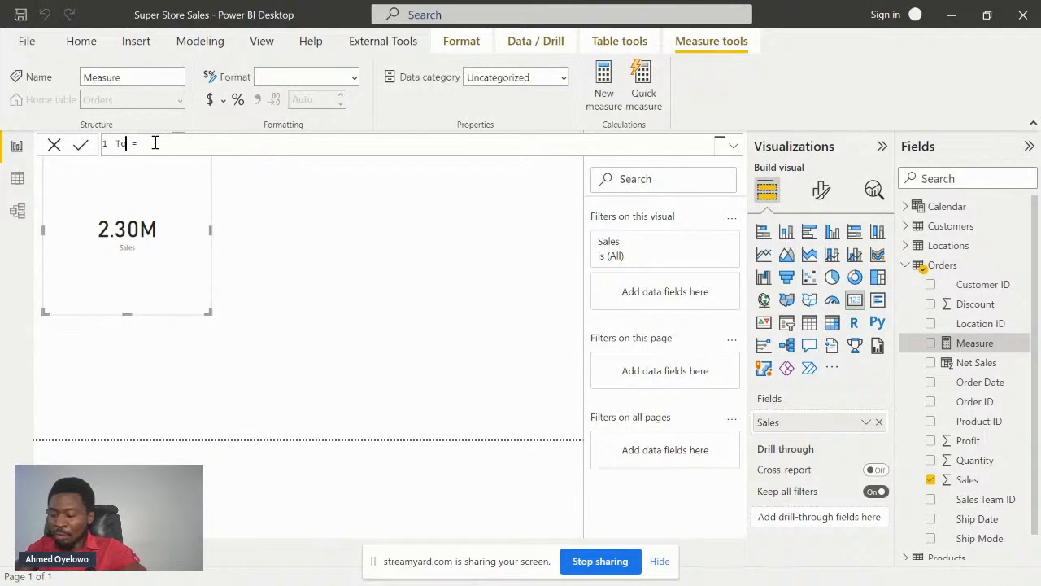
text(s)
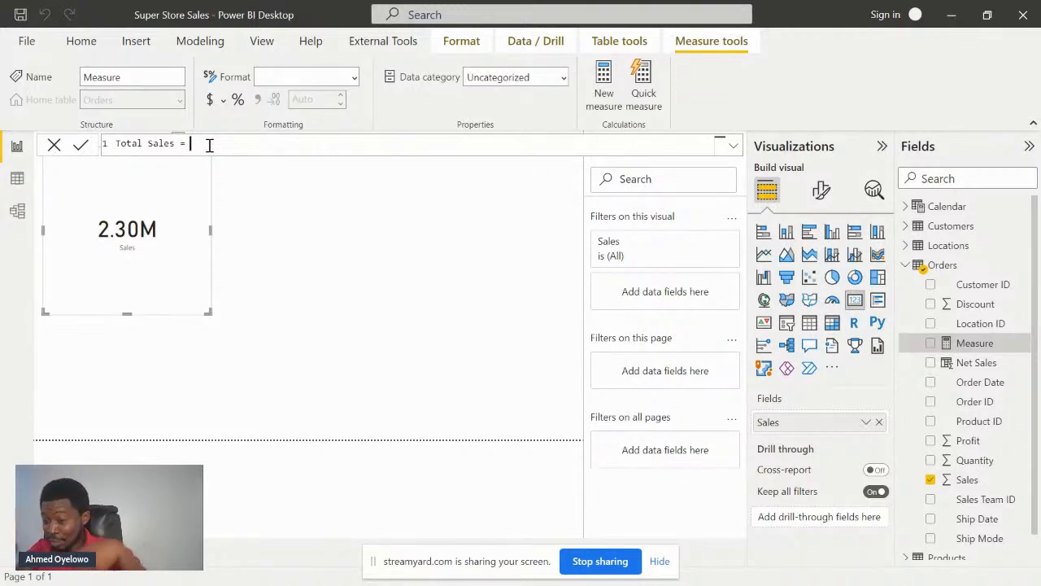
Step: Define the Total Sales measure as sum(Orders[Sales]) and commit the formula
text(sum)
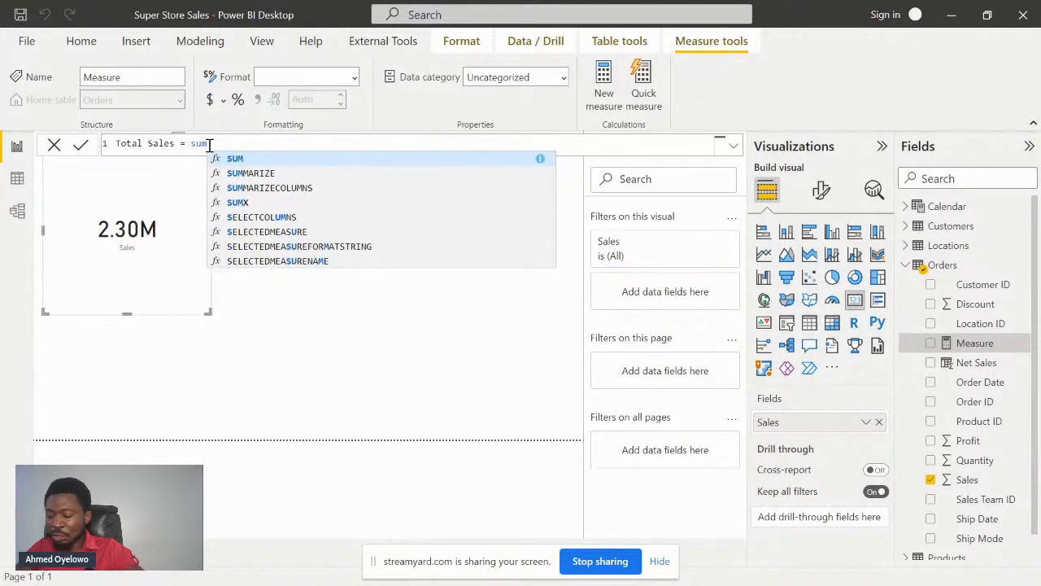
text(()
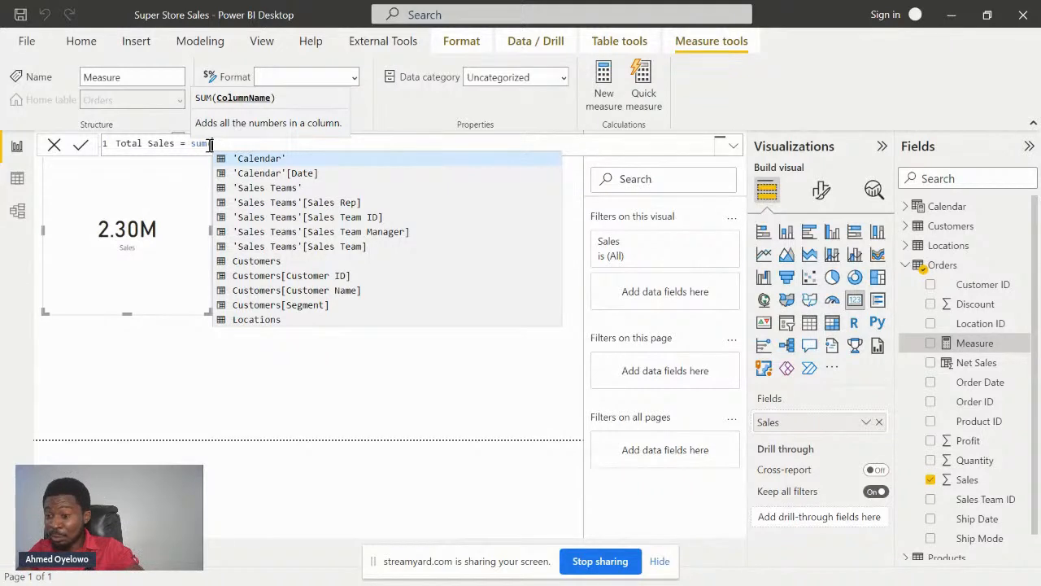
text(order)
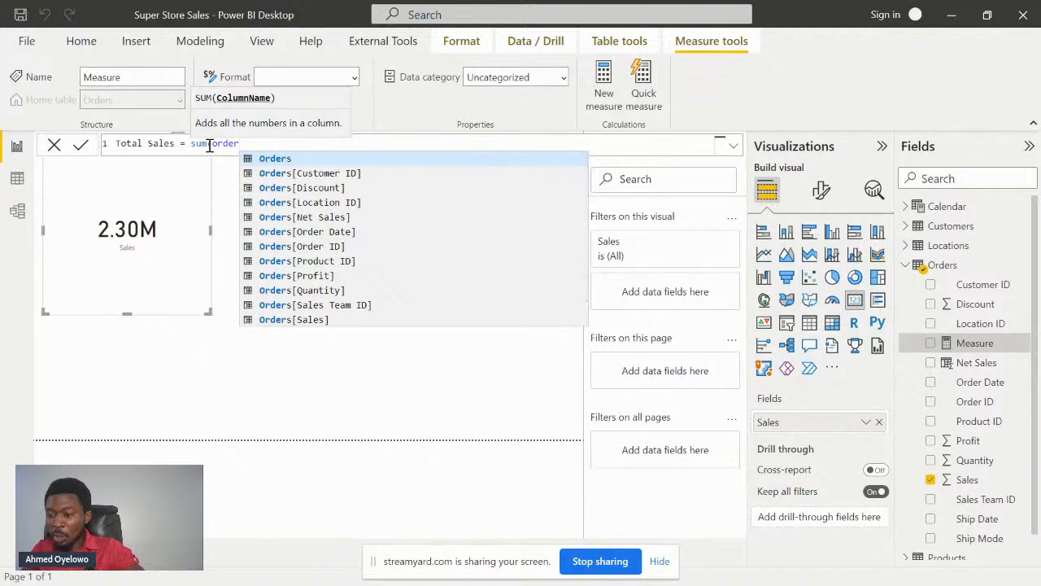
key(Tab)
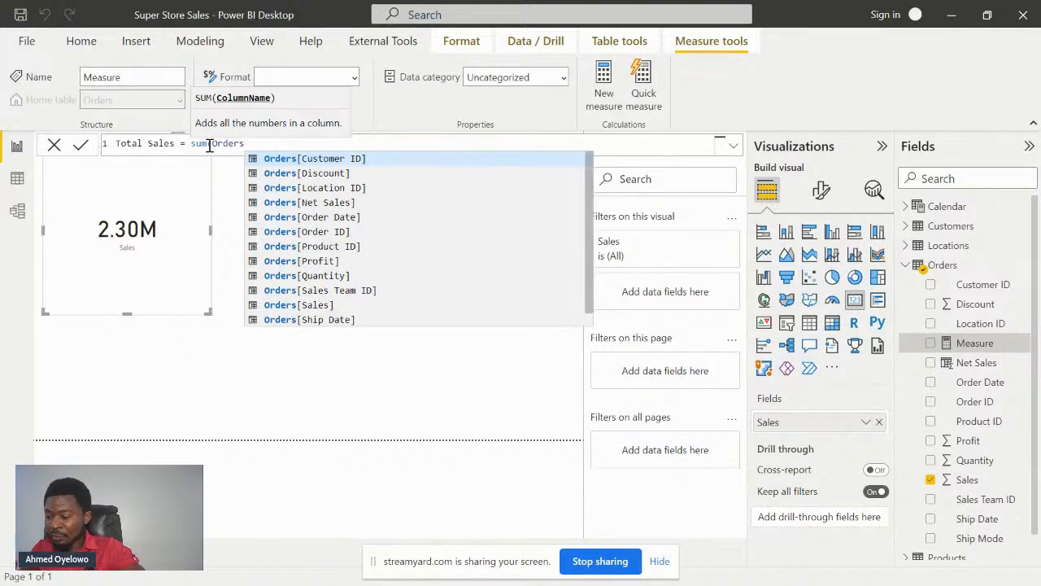
text([)
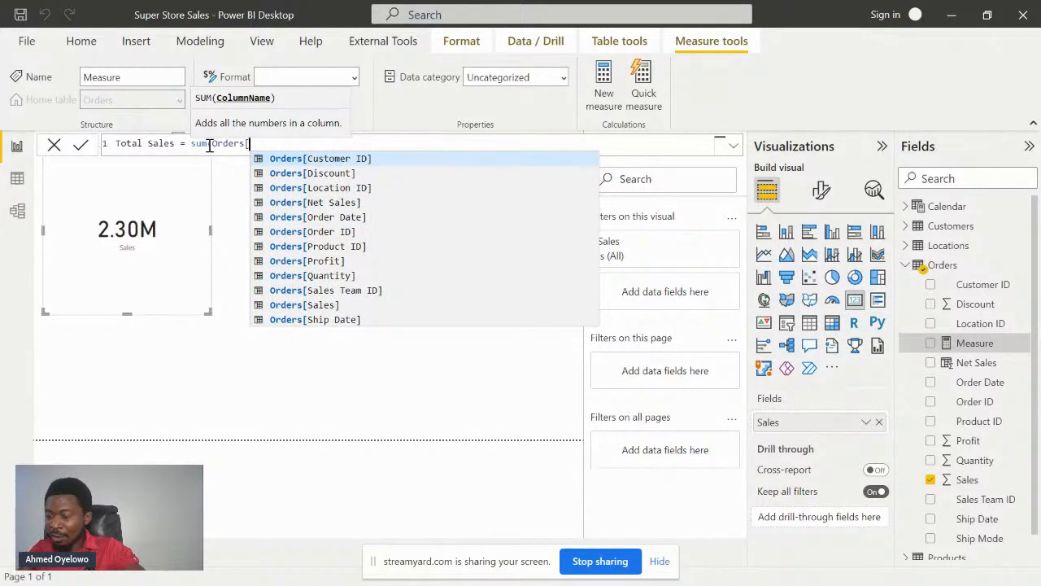
key(Down)
key(Down)
key(Down)
key(Down)
key(Down)
key(Down)
key(Down)
key(Down)
key(Down)
key(Down)
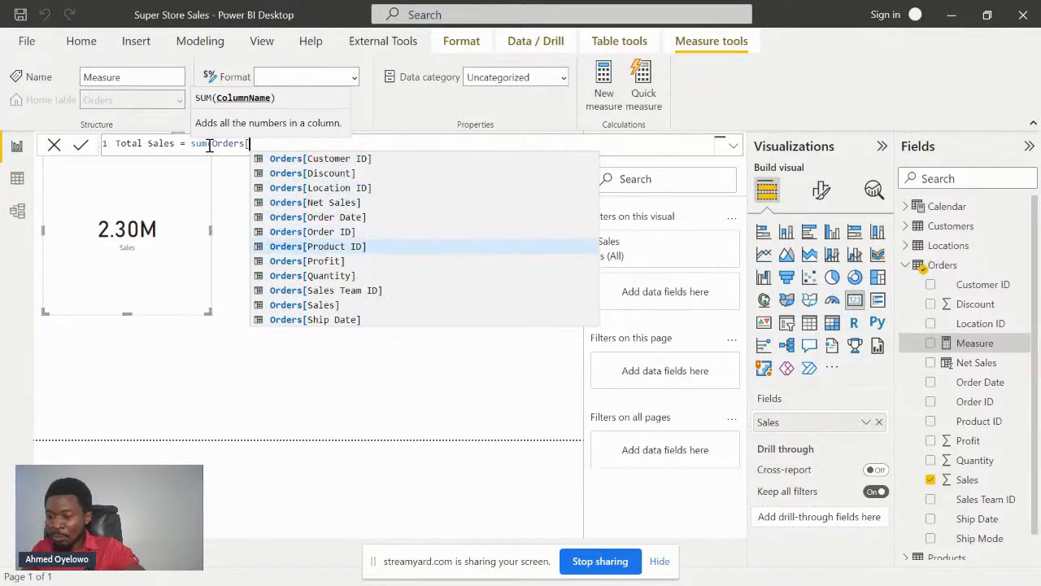
key(Tab)
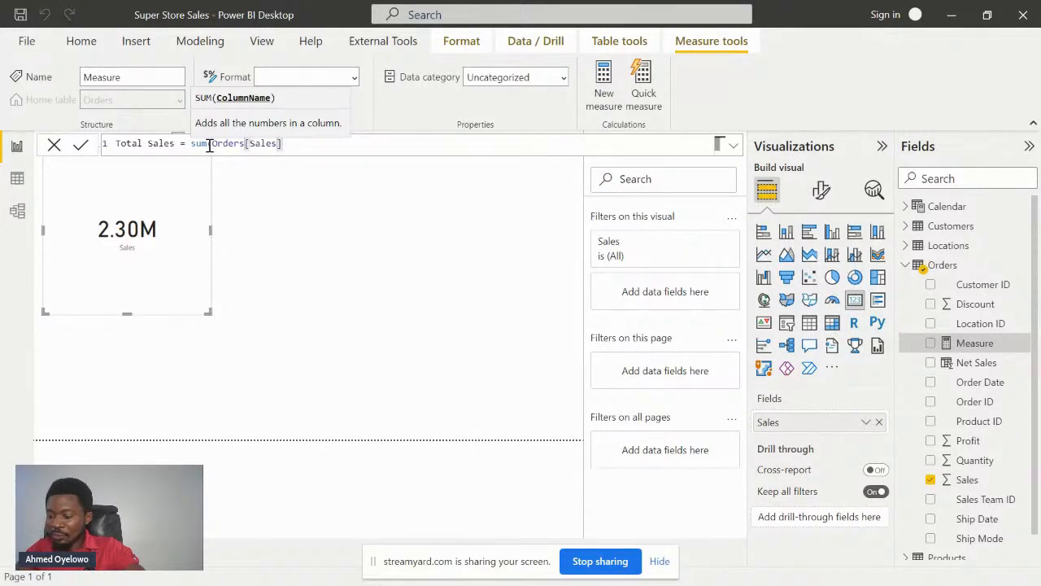
text())
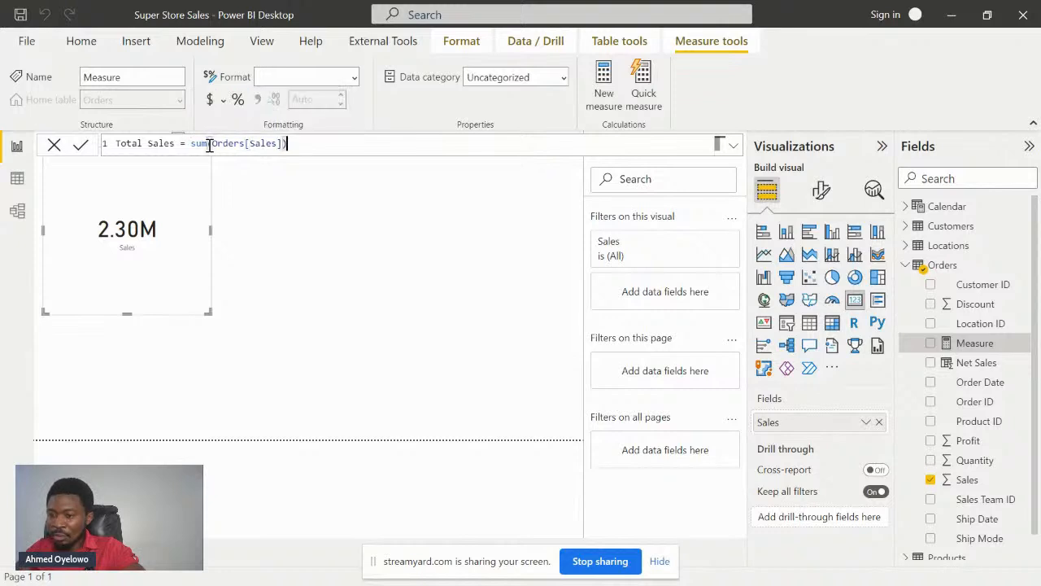
click(79, 147)
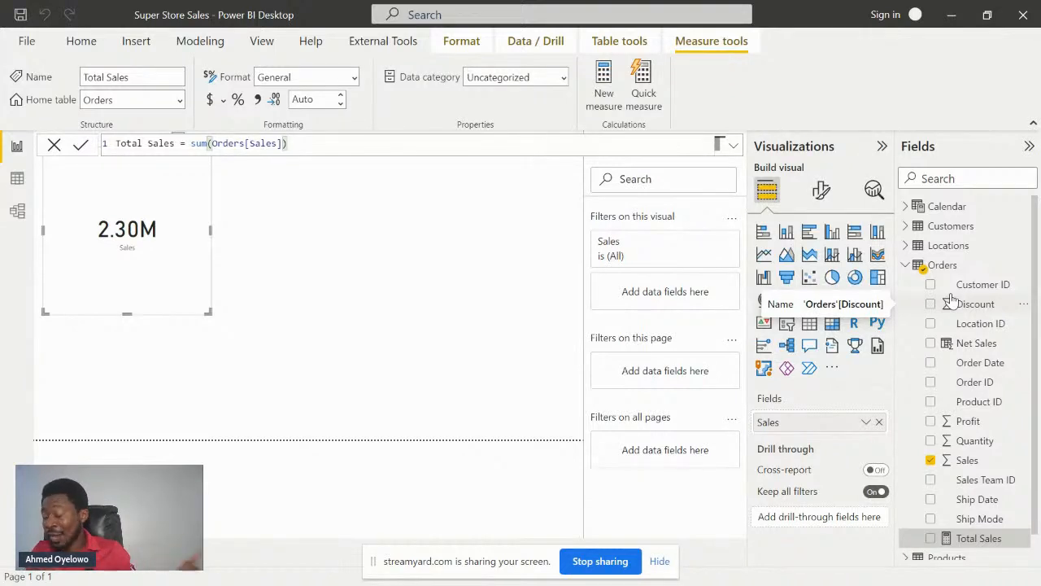
Step: Add a second card beside the Sales card and display the Total Sales measure on it
click(424, 269)
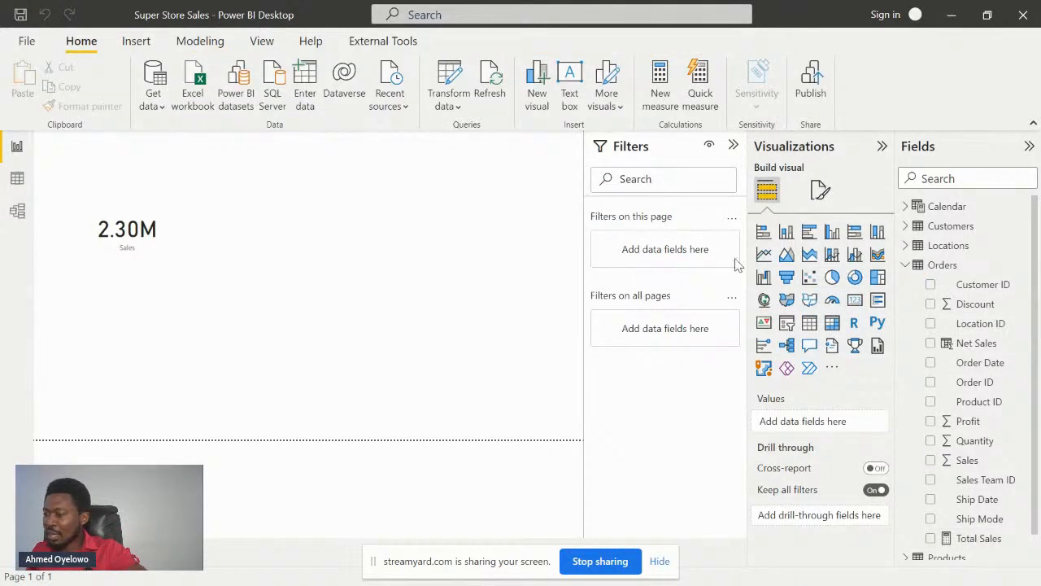
click(855, 300)
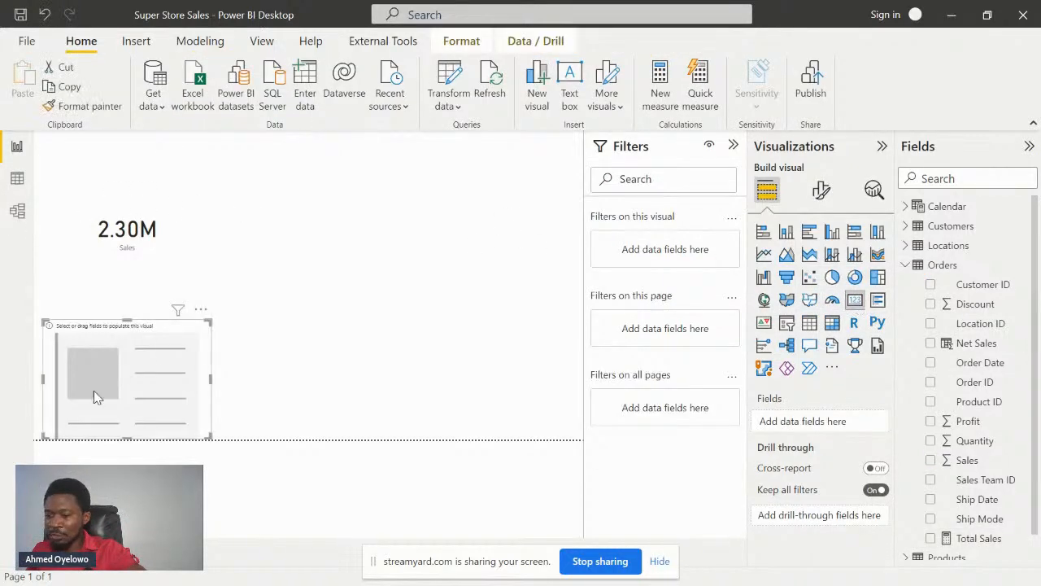
drag(89, 393, 280, 203)
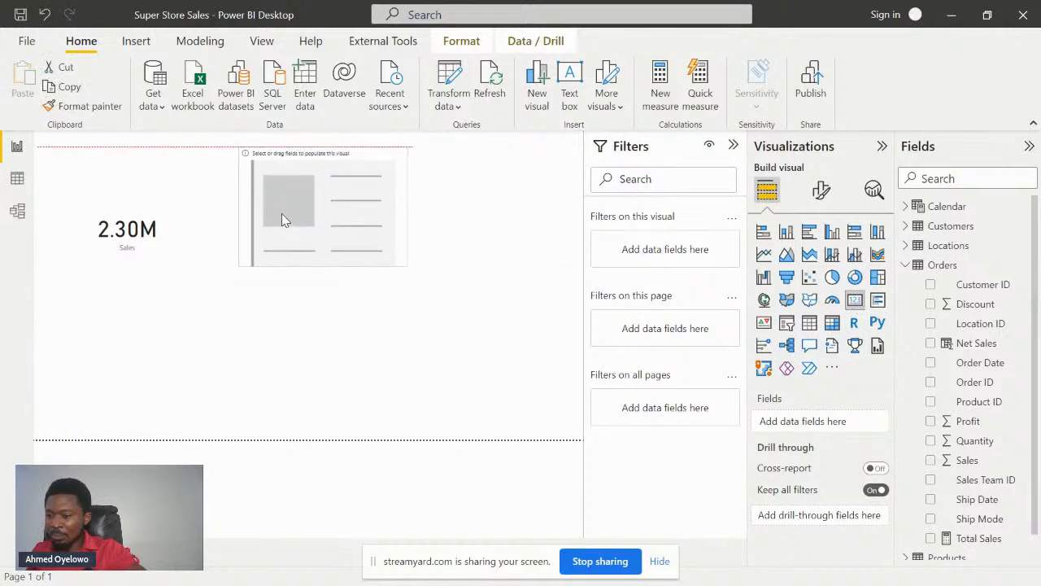
click(932, 538)
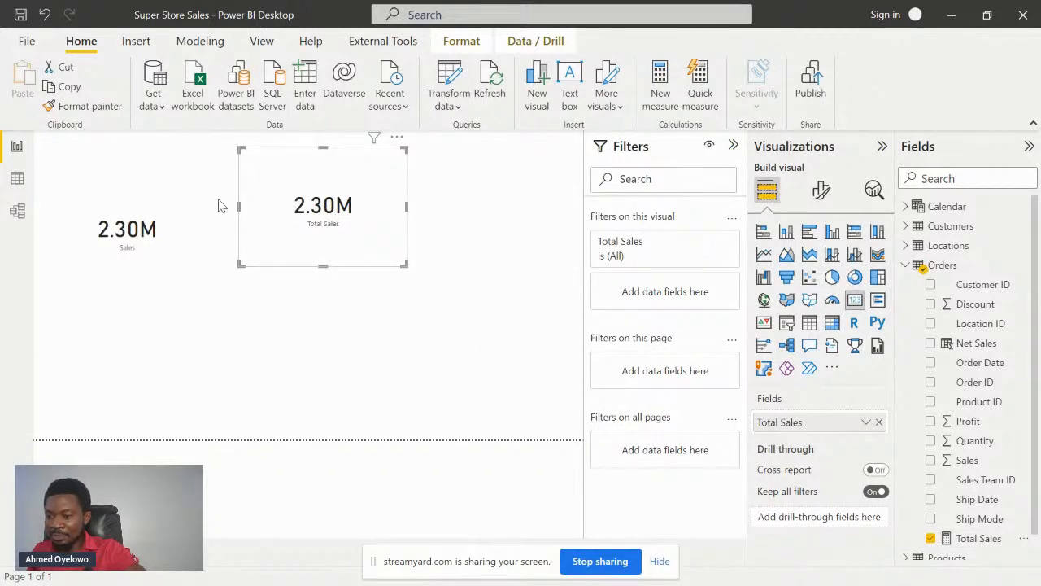
Step: Compare the Sales card with the Total Sales card and display the Total Sales measure's formula
click(155, 202)
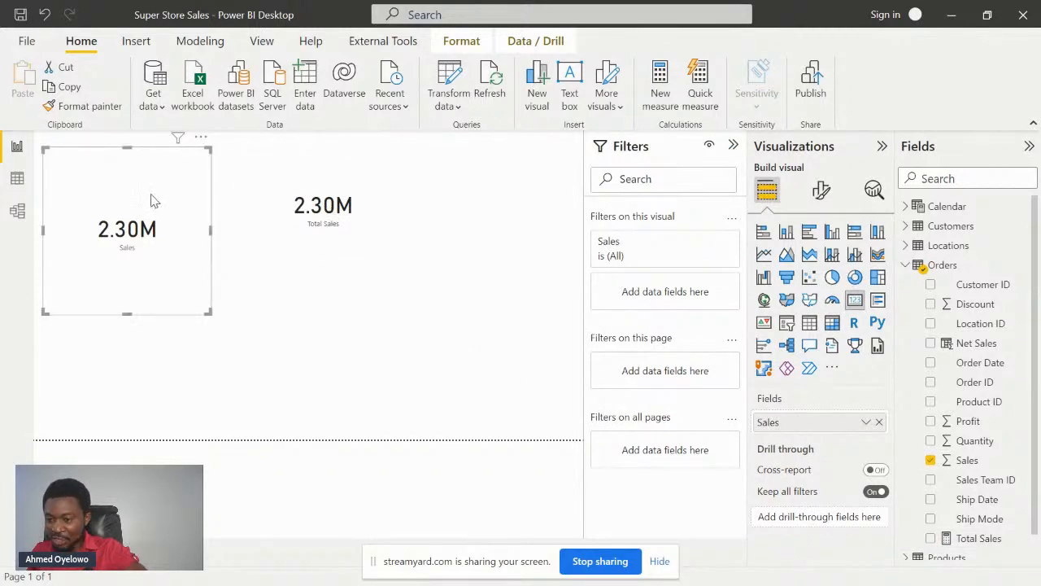
click(353, 189)
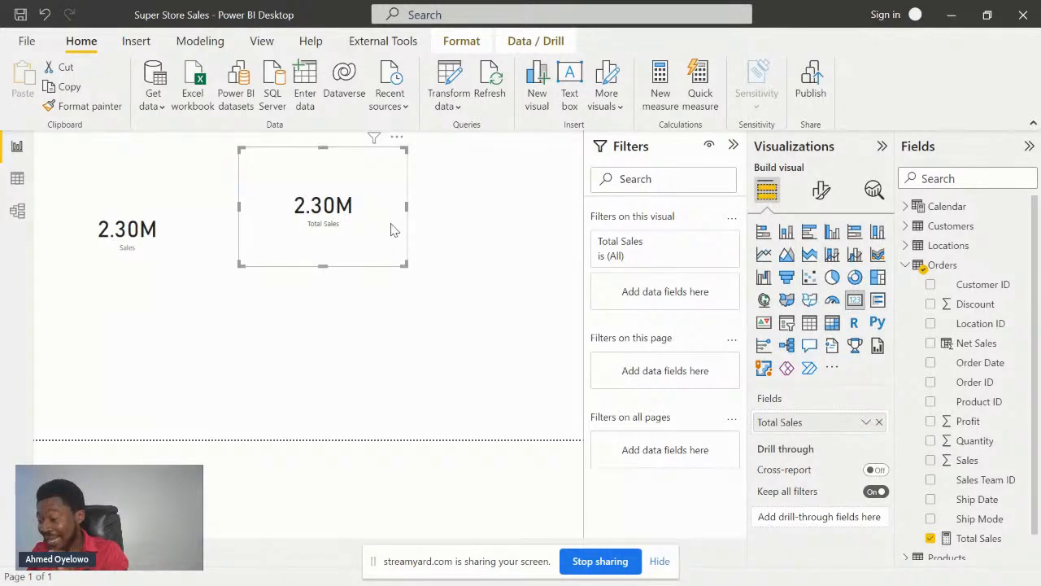
click(969, 540)
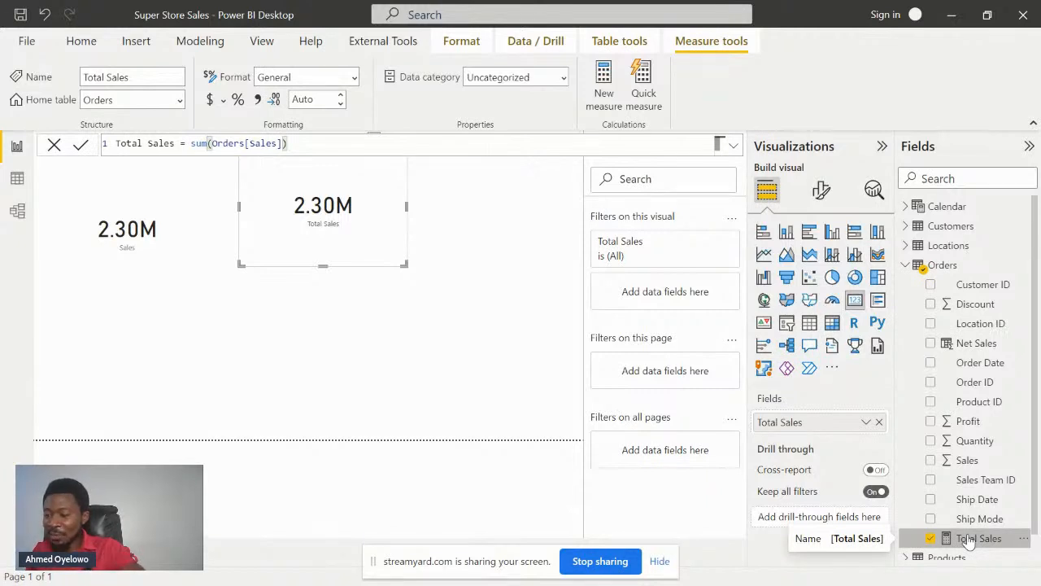
Step: Switch to the PowerPoint slideshow and advance to the "Things to know about DAX" slide
key(alt+Tab)
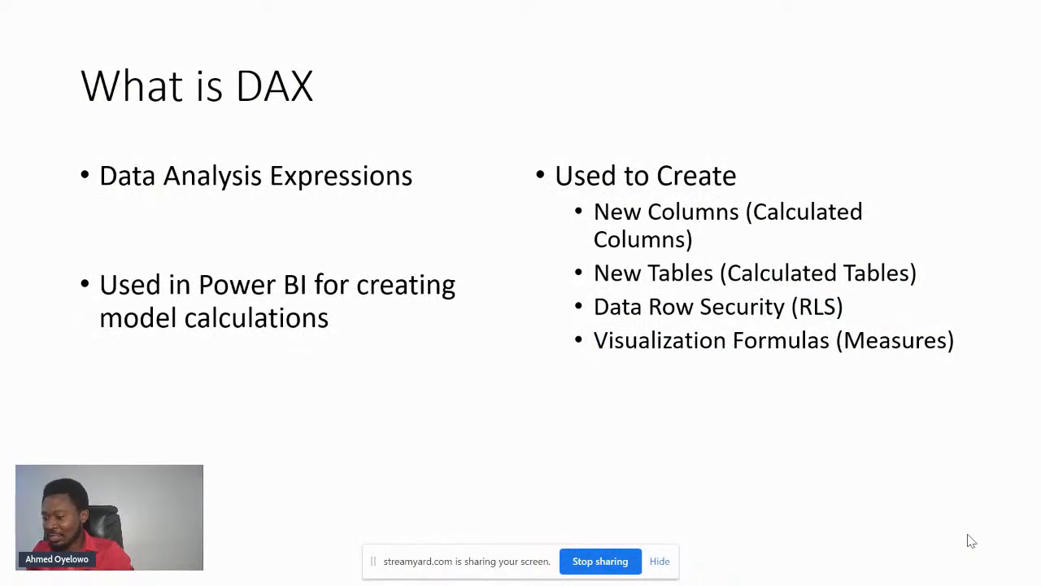
key(Right)
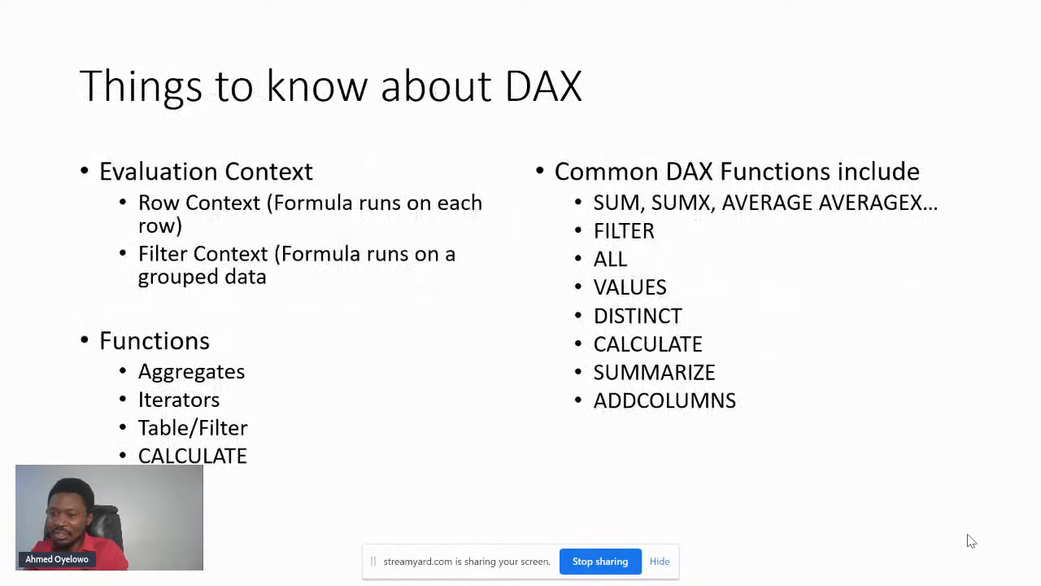
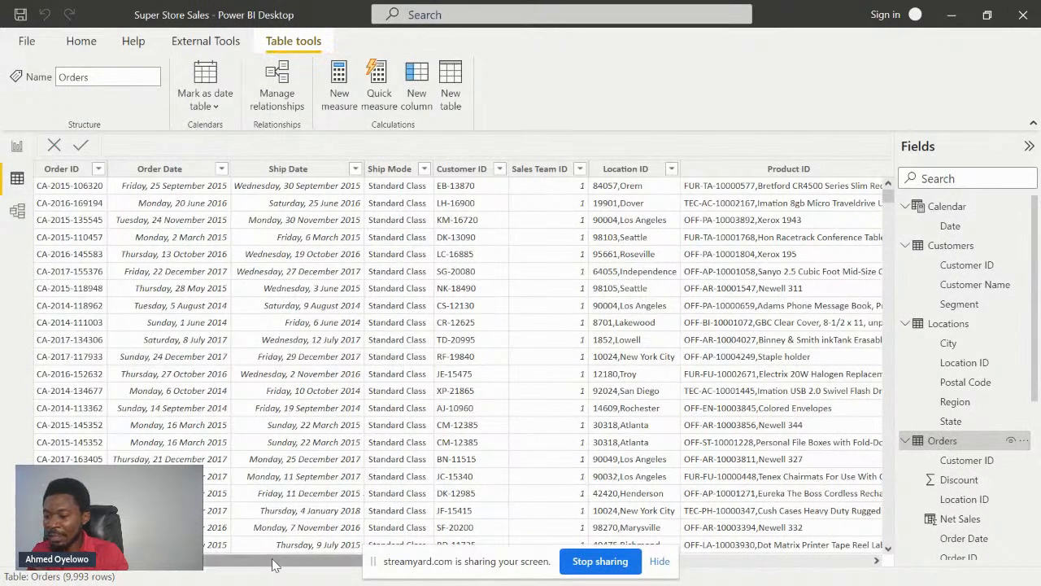
Step: Examine the Net Sales column's formula in the Orders table, highlighting Orders[Sales], the Sales-times-Discount expression and the whole formula
scroll(317, 559, right, 5)
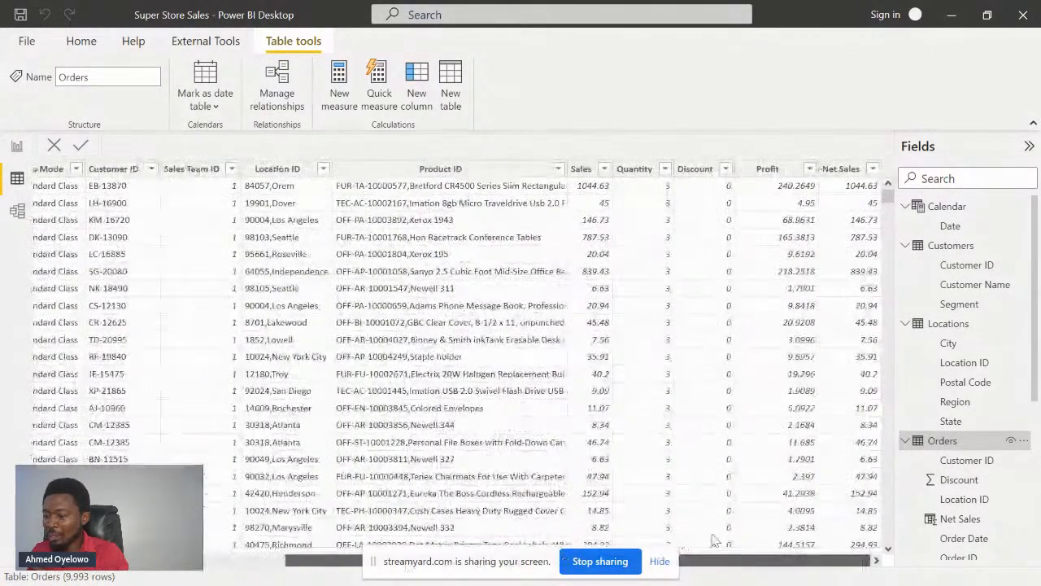
click(842, 169)
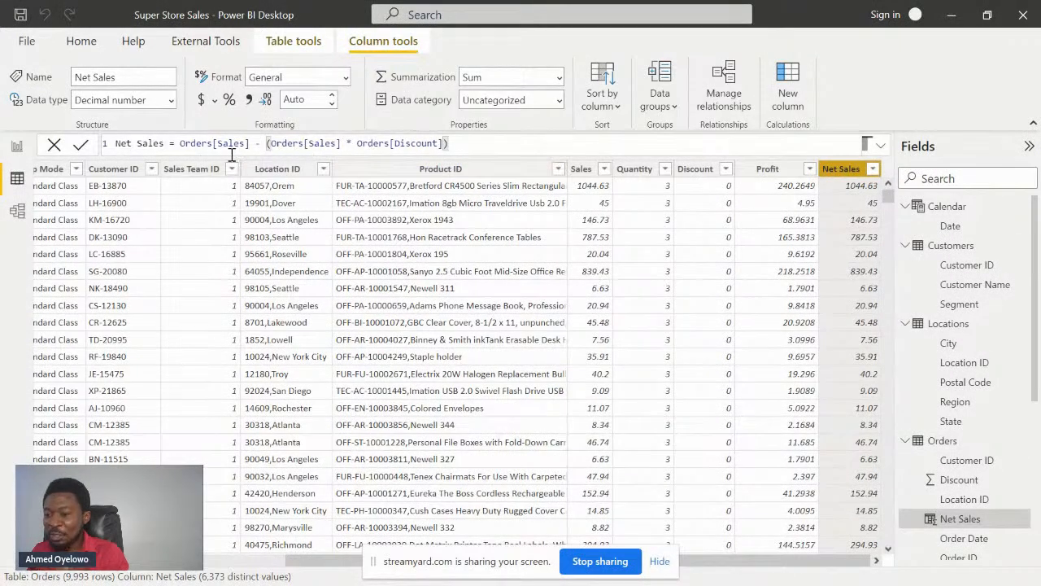
drag(178, 144, 250, 143)
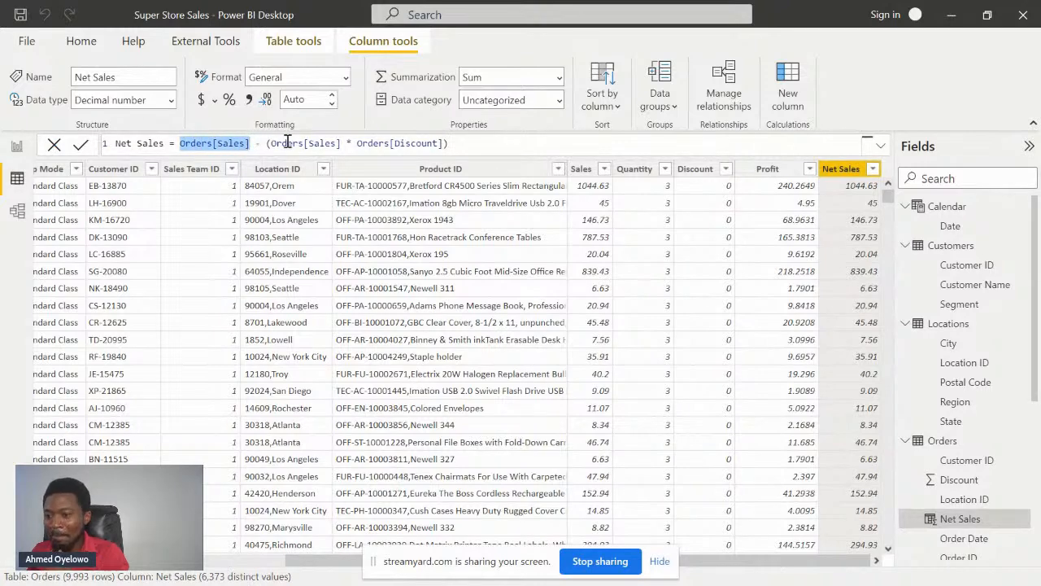
drag(272, 144, 439, 143)
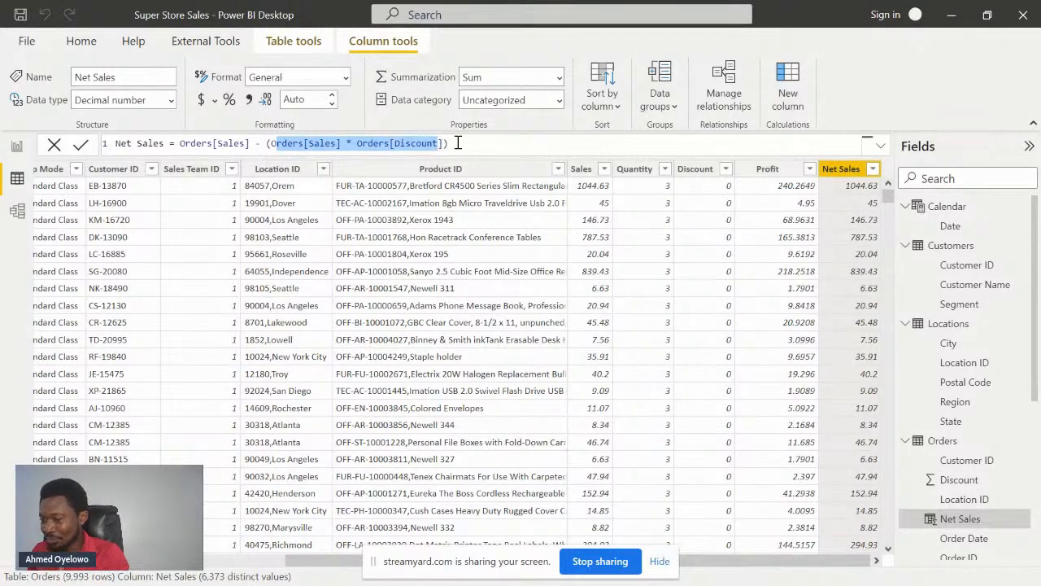
click(474, 146)
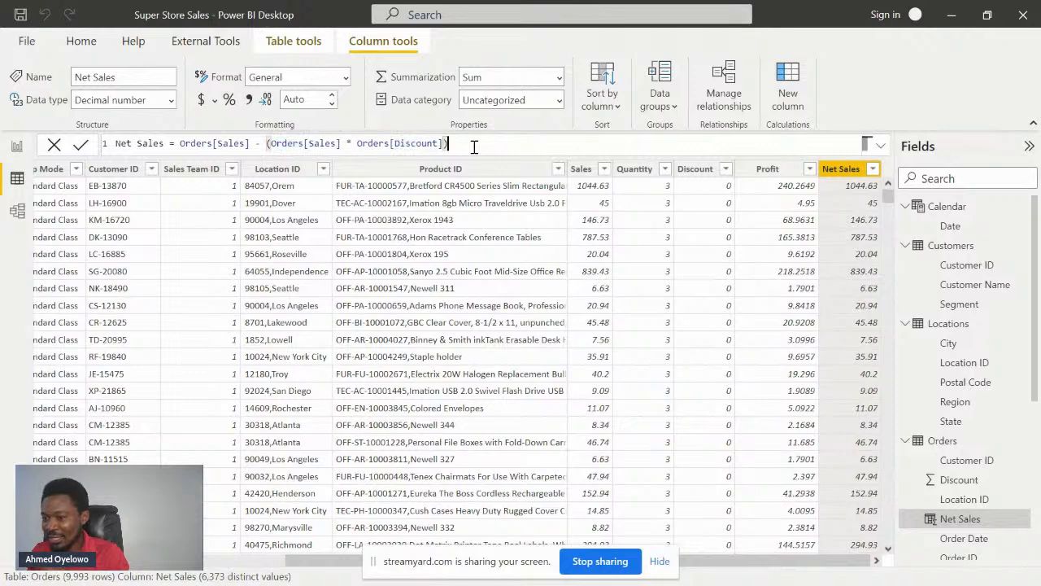
key(ctrl+a)
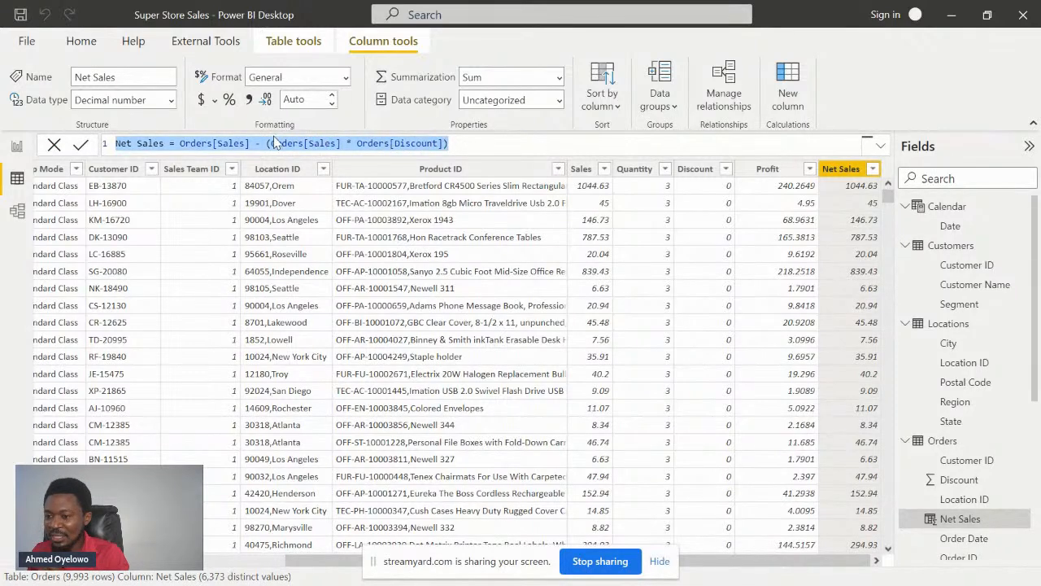
click(472, 144)
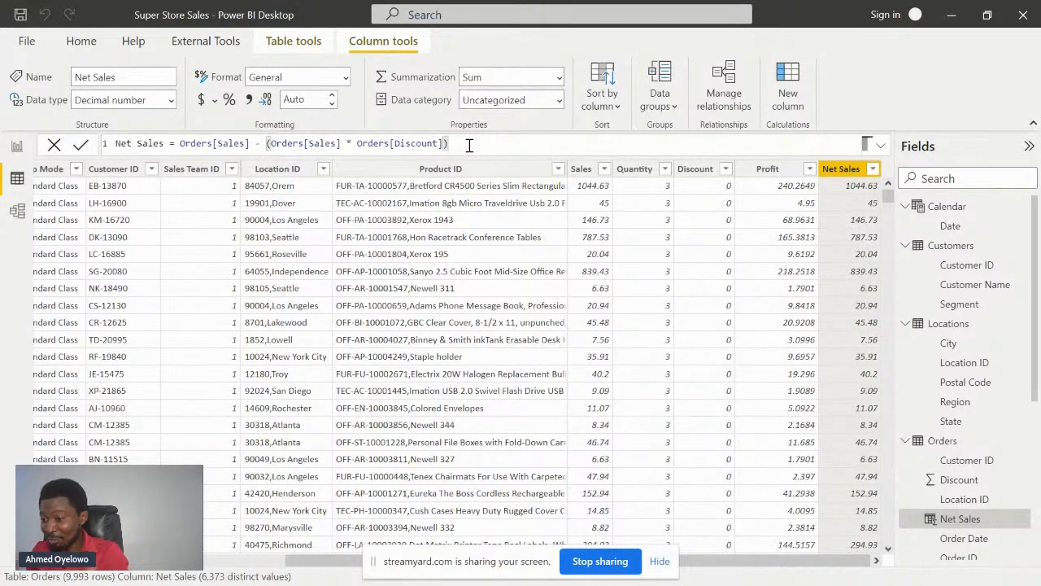
key(ctrl+a)
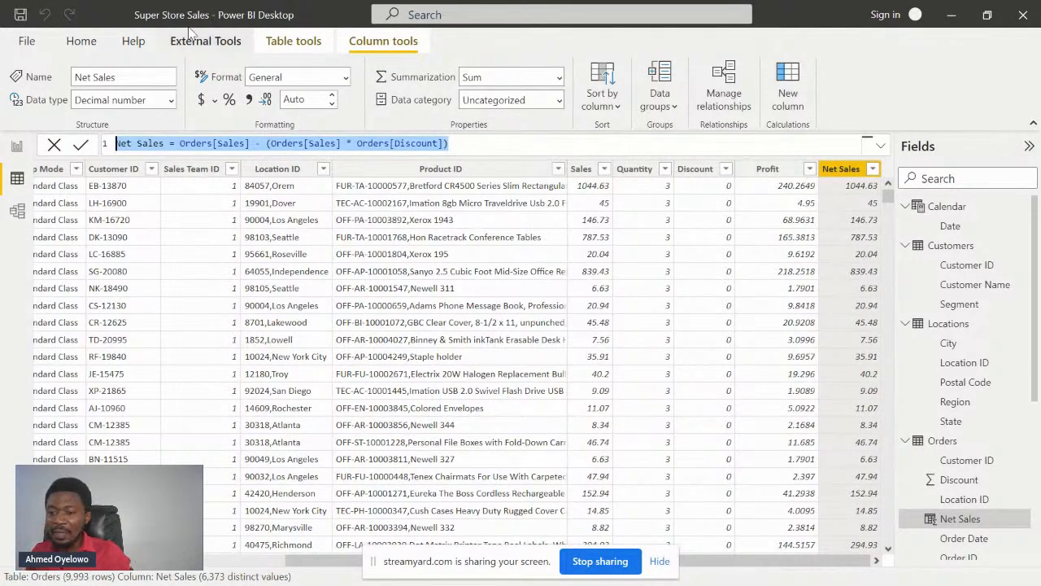
Step: Return to the report page and delete both the Total Sales card and the Sales card
click(18, 149)
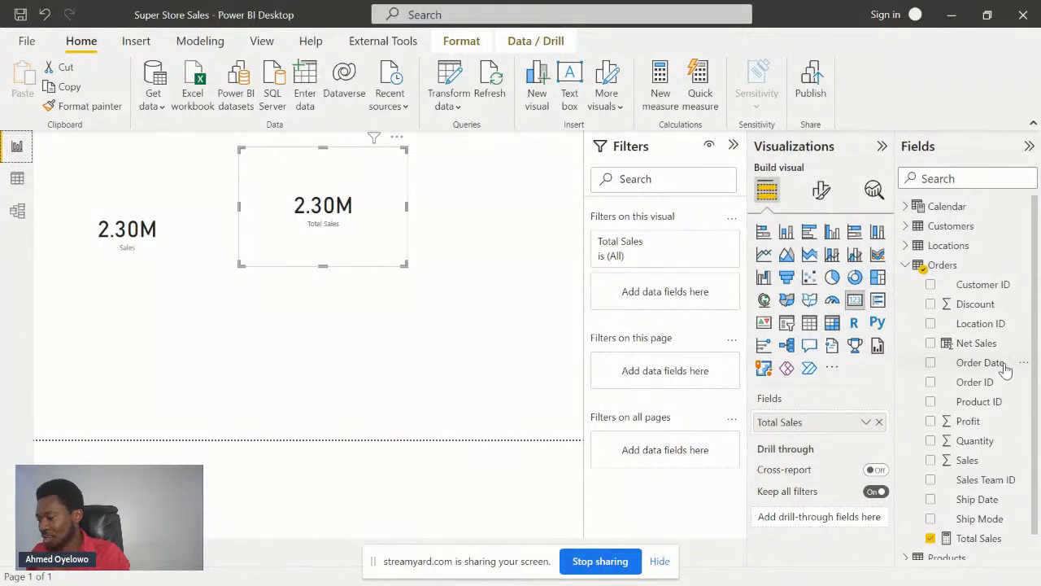
click(978, 537)
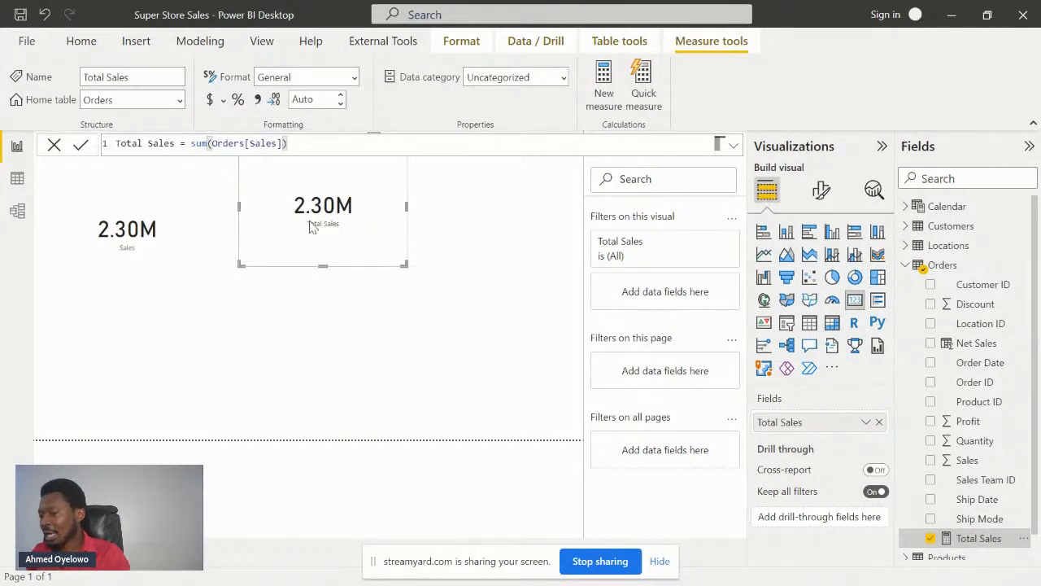
drag(349, 202, 358, 223)
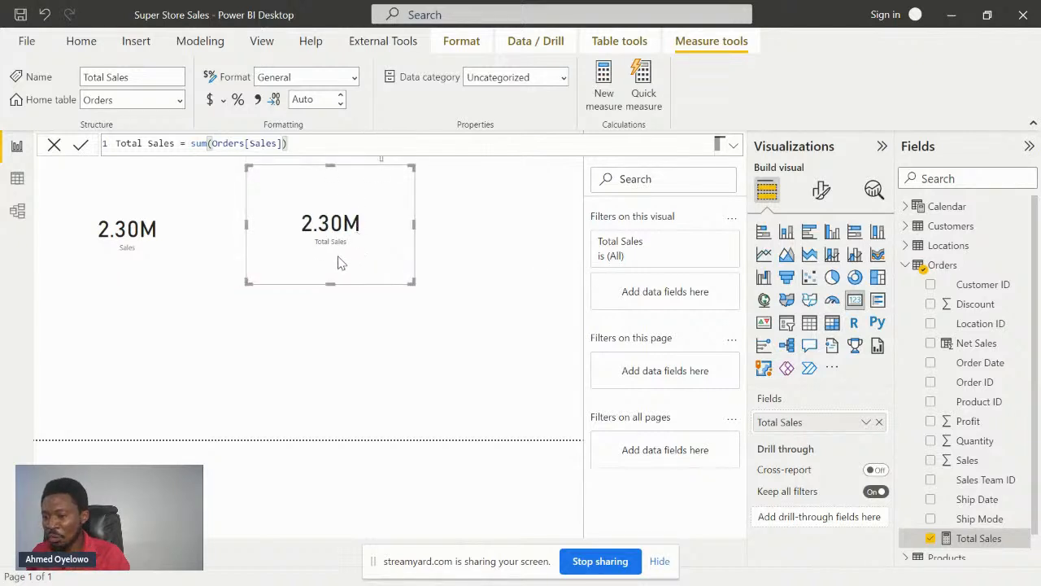
drag(376, 214, 376, 243)
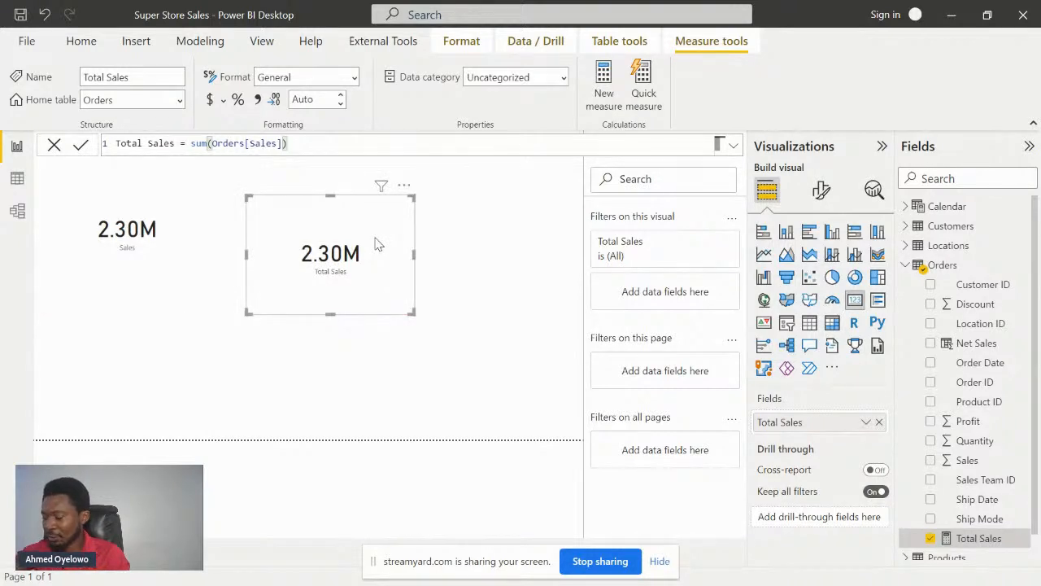
key(Delete)
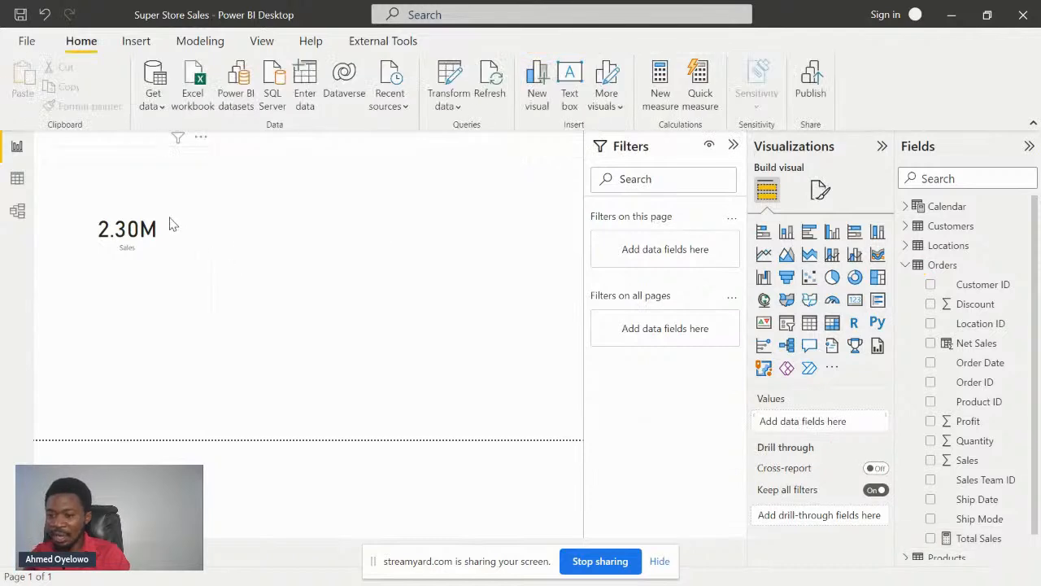
click(163, 208)
key(Delete)
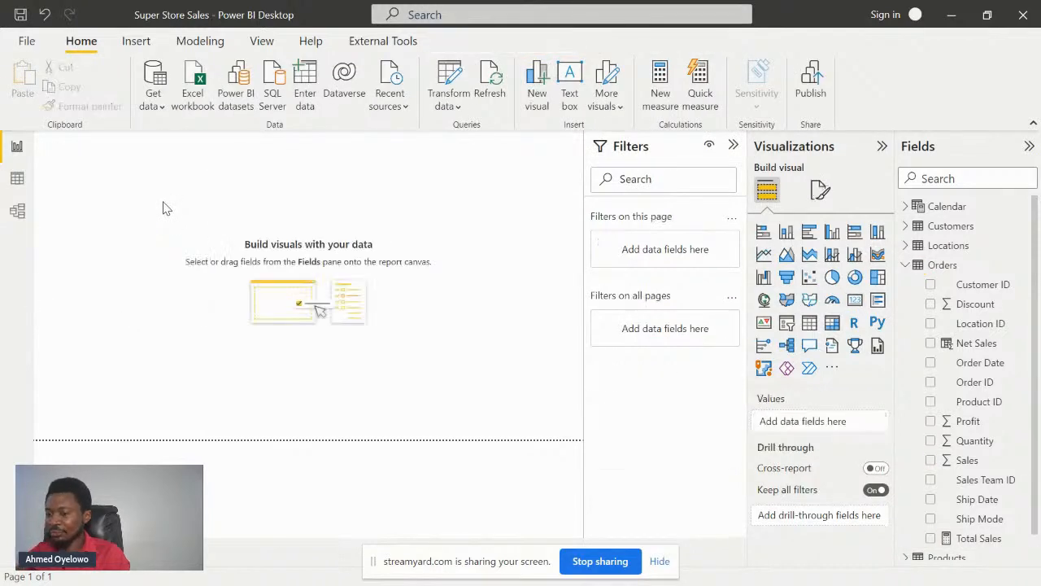
Step: Add an enlarged table visual containing the Total Sales measure, viewed in focus mode with the measure's formula displayed
click(809, 323)
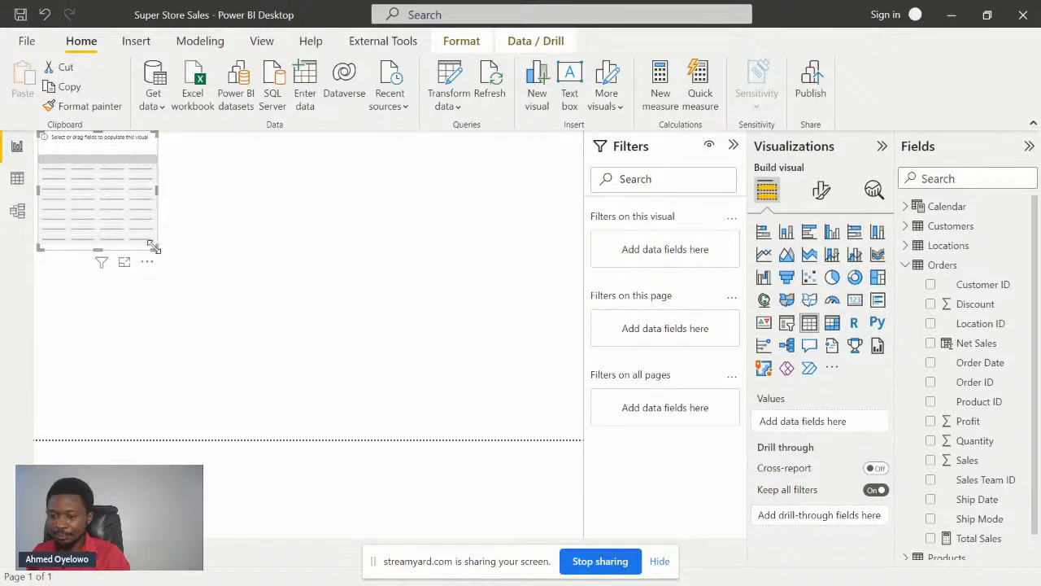
drag(153, 246, 261, 364)
click(231, 372)
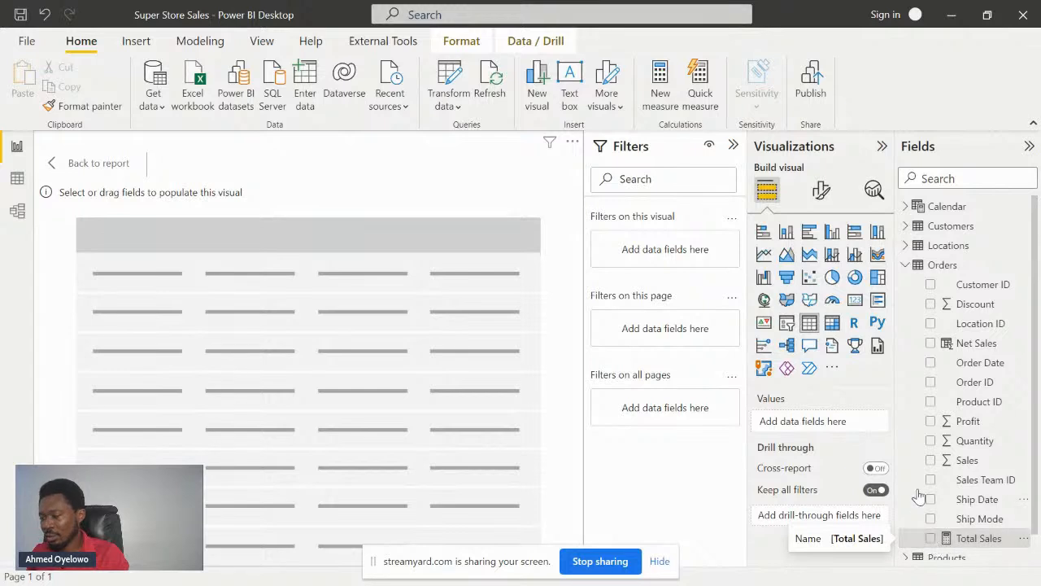
click(932, 540)
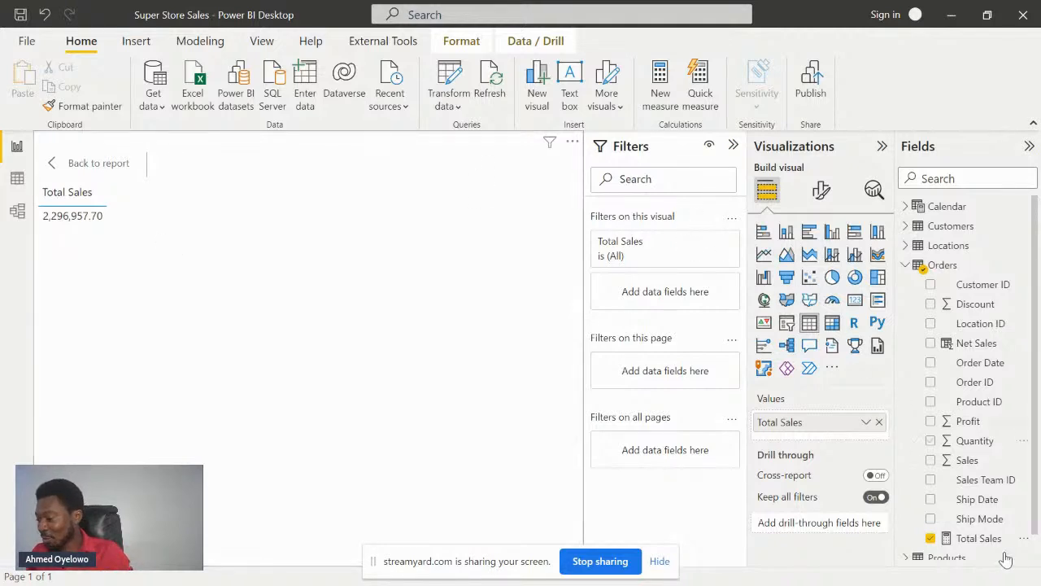
click(973, 543)
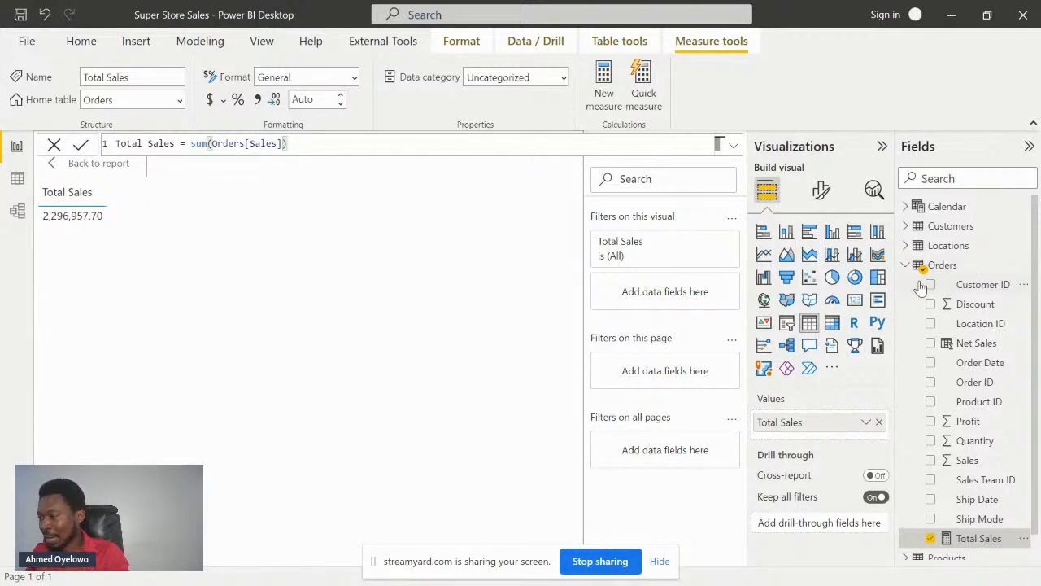
Step: Add the Region field from the Locations table to the table visual, placed before Total Sales
click(905, 260)
click(905, 246)
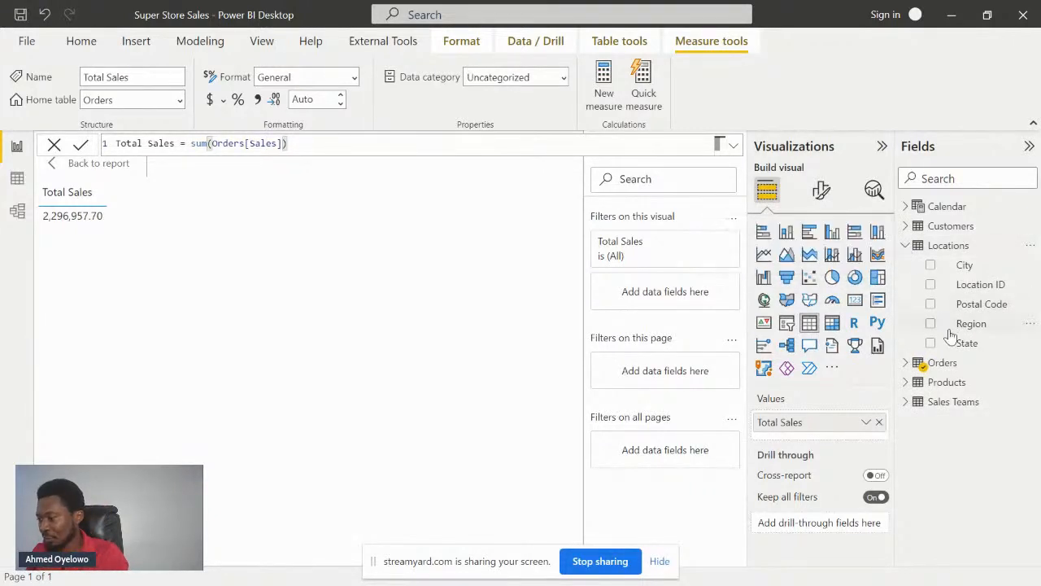
drag(966, 325, 834, 417)
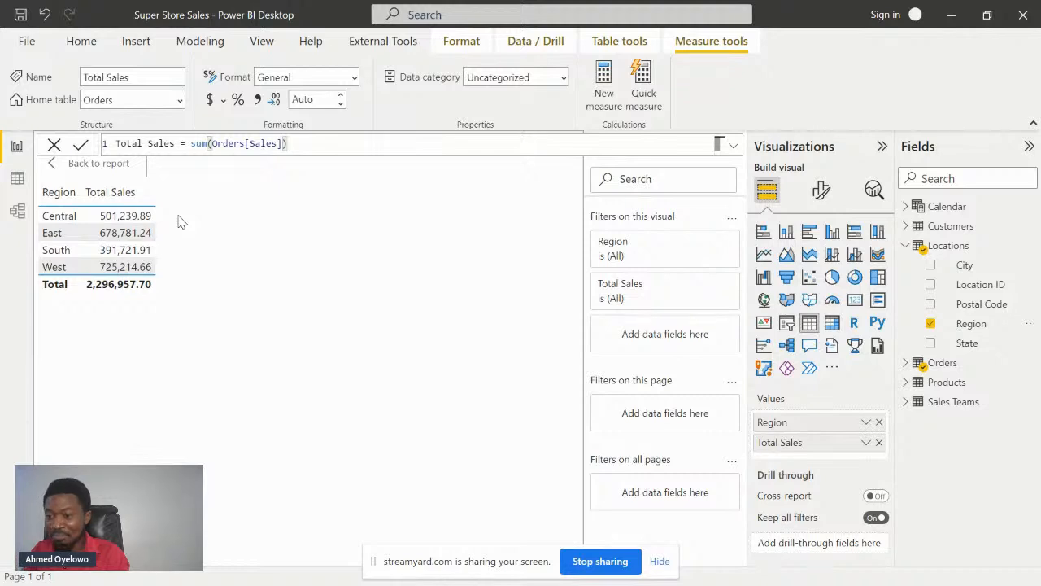
Step: Highlight the whole Total Sales formula, check the "Things to know about DAX" slide in PowerPoint, and return to Power BI
click(310, 145)
drag(310, 145, 116, 143)
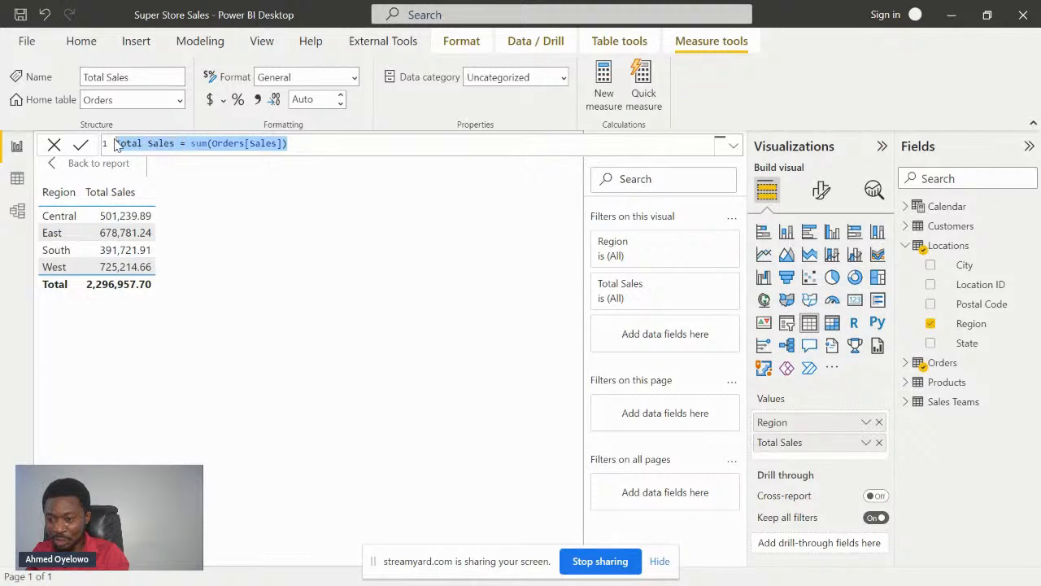
click(308, 144)
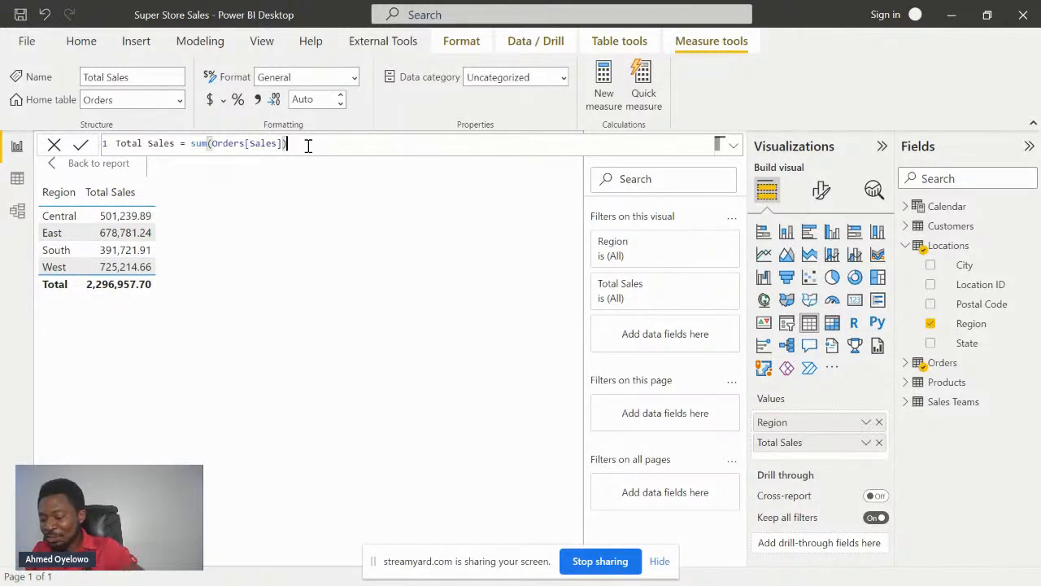
key(alt+Tab)
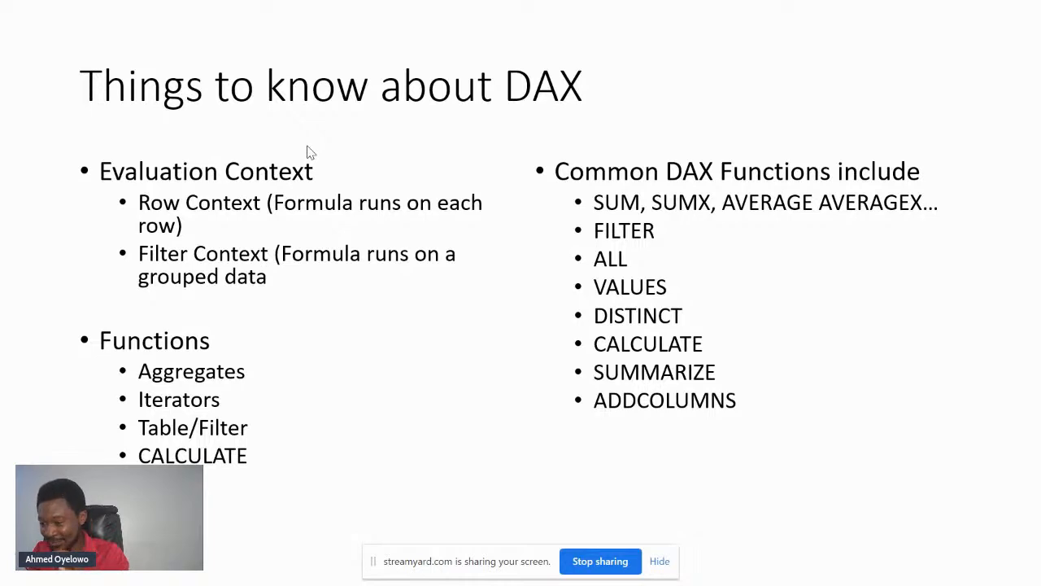
key(alt+Tab)
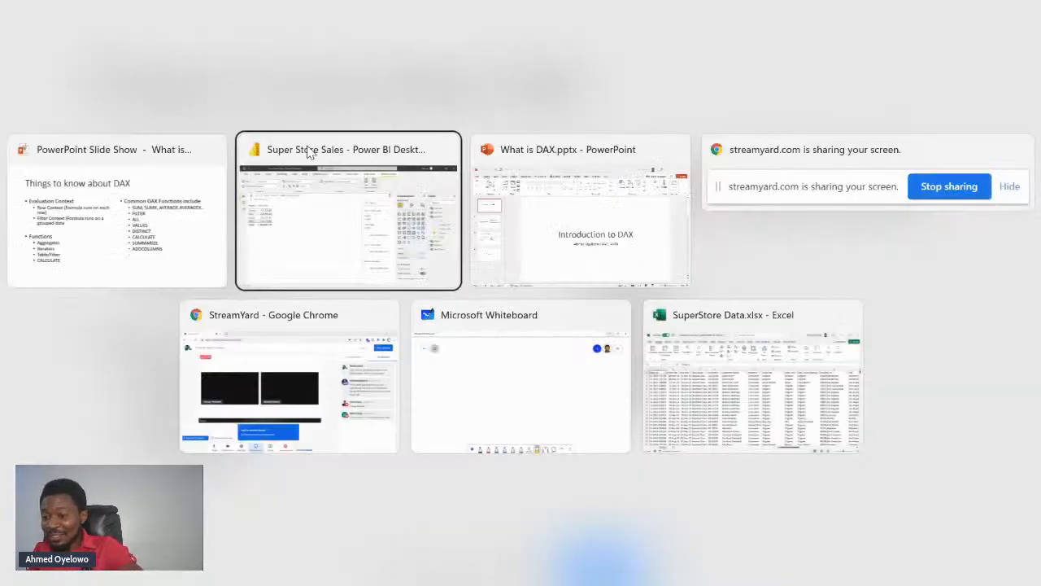
click(309, 152)
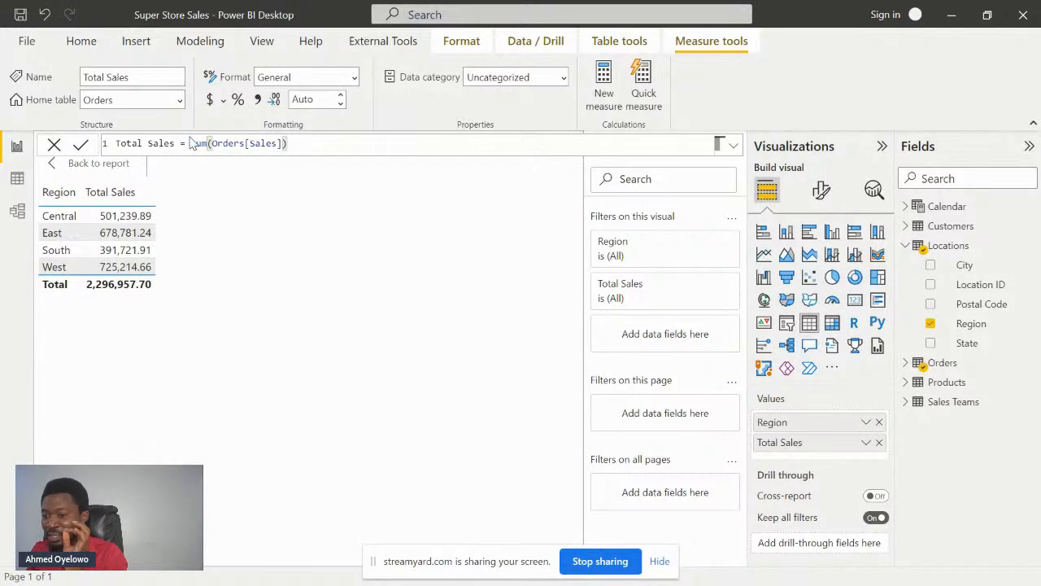
Step: Examine the sum(Orders[Sales]) expression against the table's region rows and total row
drag(189, 143, 302, 145)
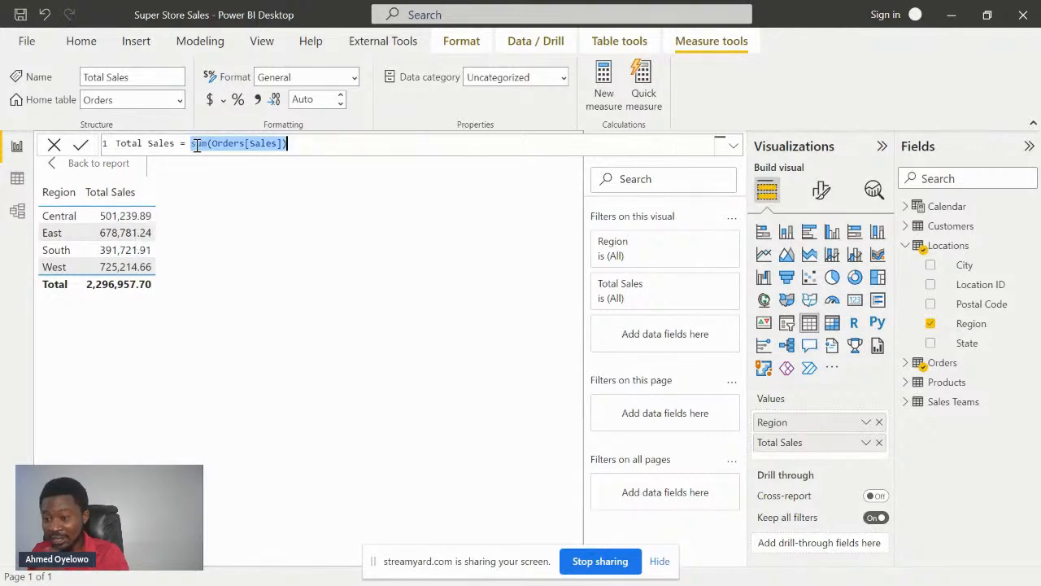
drag(192, 143, 292, 144)
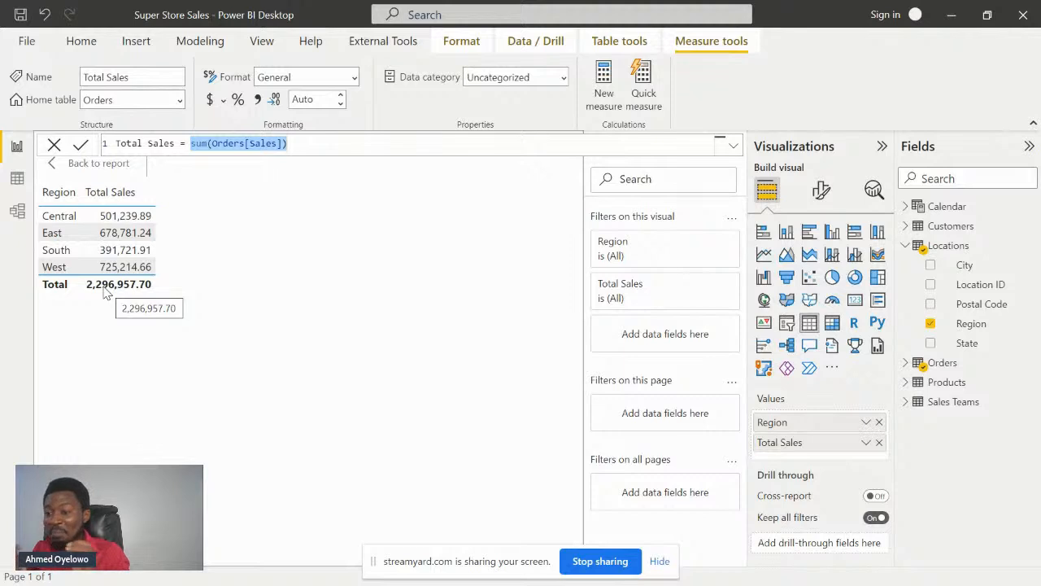
click(308, 143)
drag(277, 146, 195, 139)
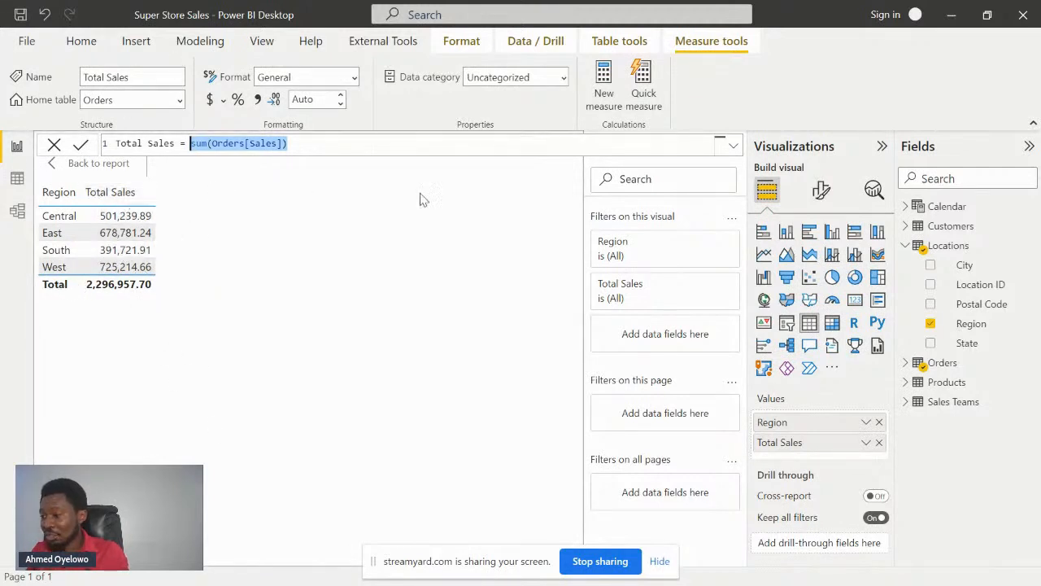
Step: Change the label of the table's total row to a person's first name
click(820, 192)
scroll(785, 321, down, 1)
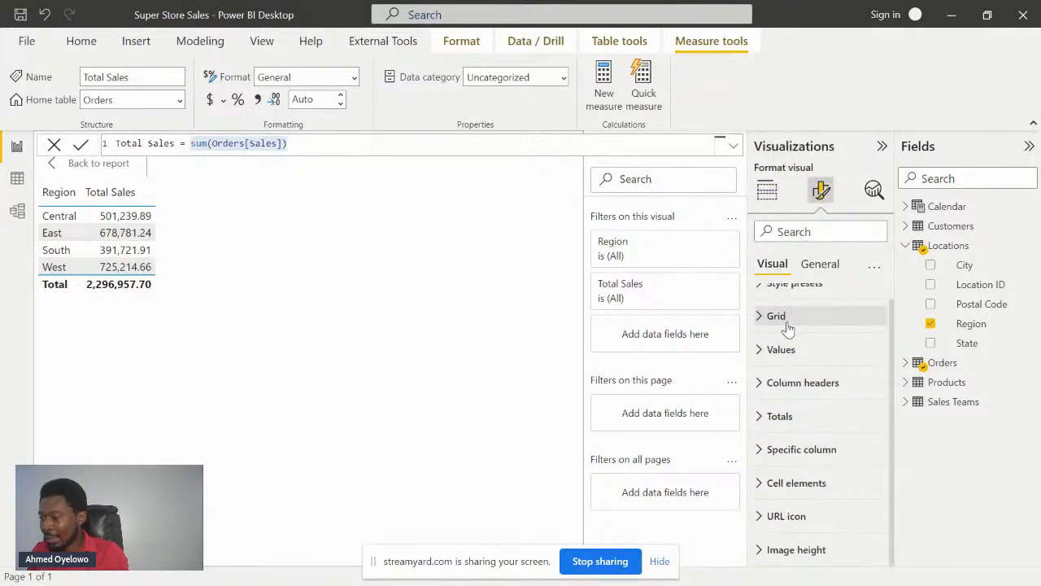
click(758, 418)
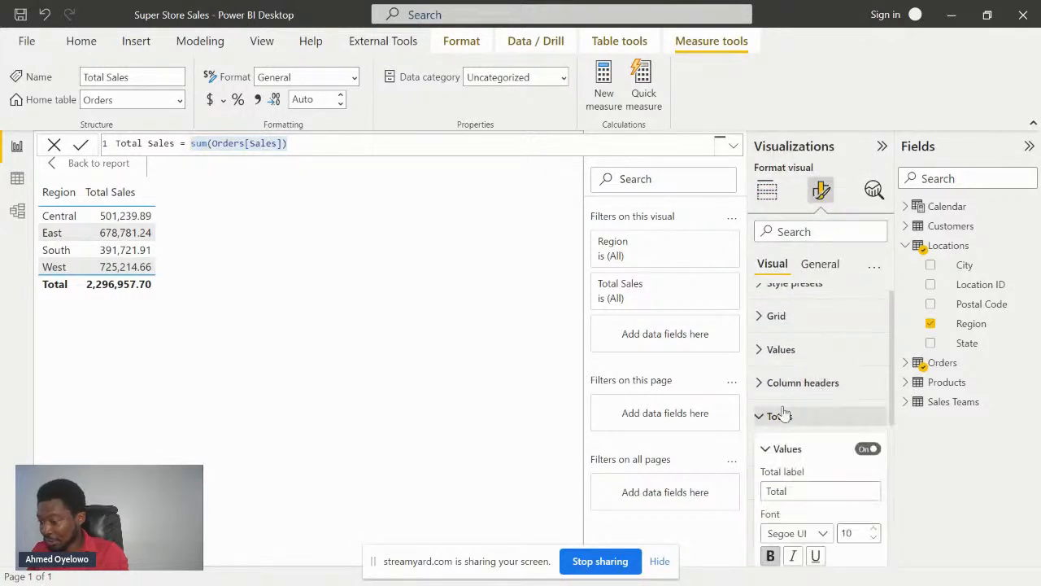
scroll(810, 403, down, 2)
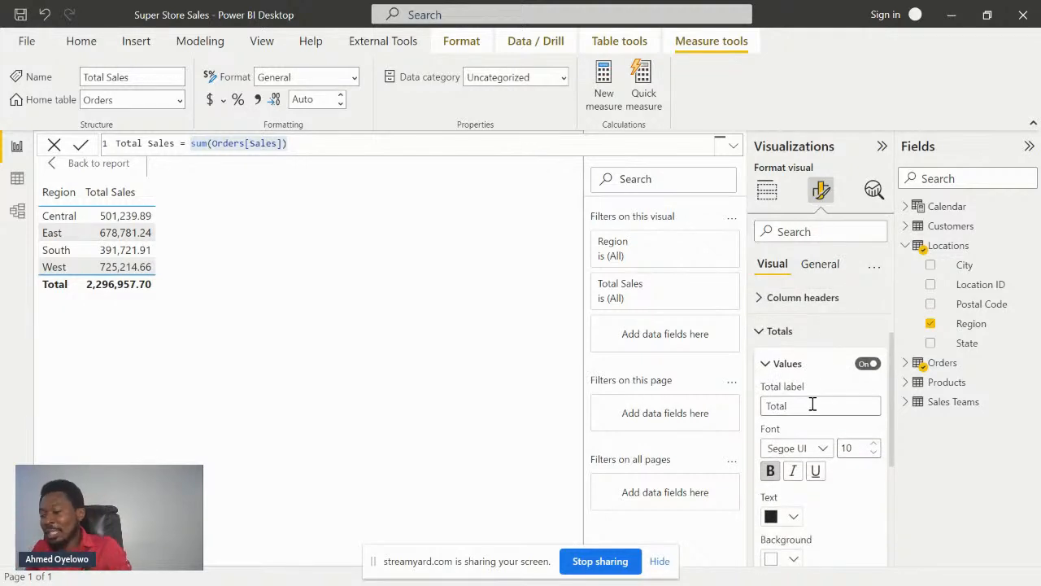
double_click(811, 405)
text(Ahmed)
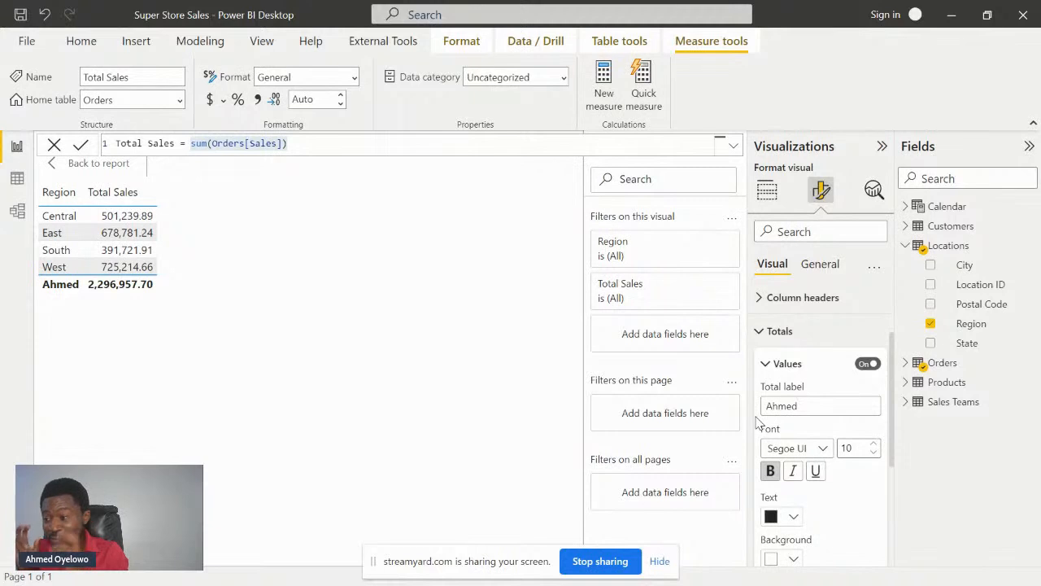
Step: Set the total row's label back to Total
key(BackSpace)
key(BackSpace)
key(BackSpace)
key(BackSpace)
key(BackSpace)
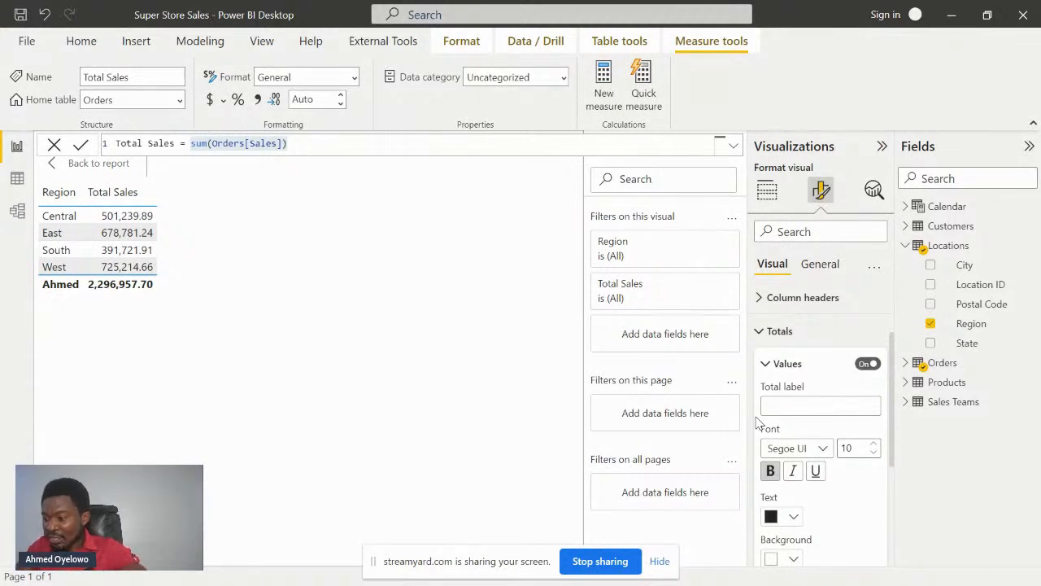
text(Total)
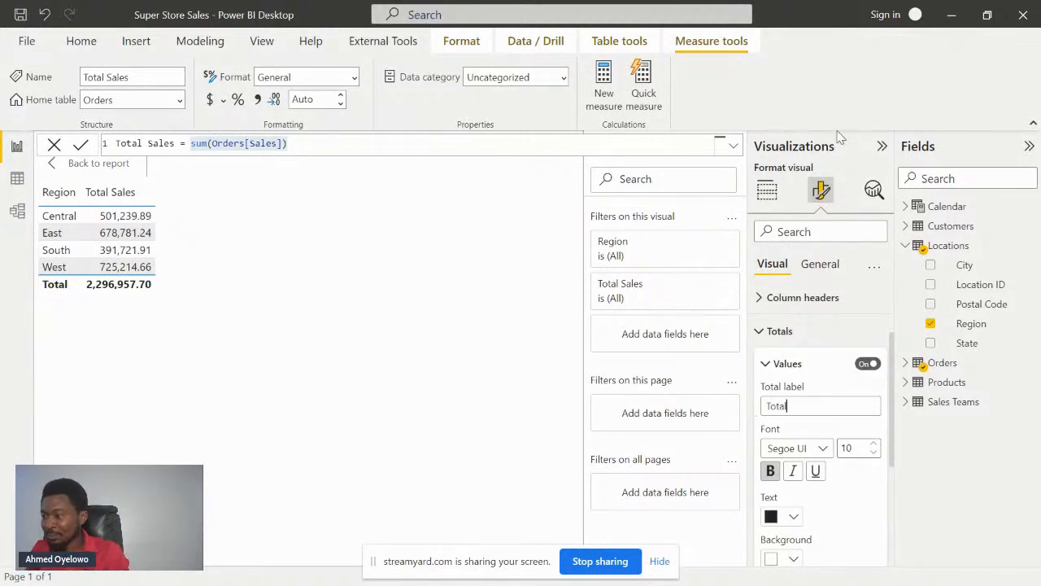
Step: Remove Region from the table's values and add it back before Total Sales
click(766, 190)
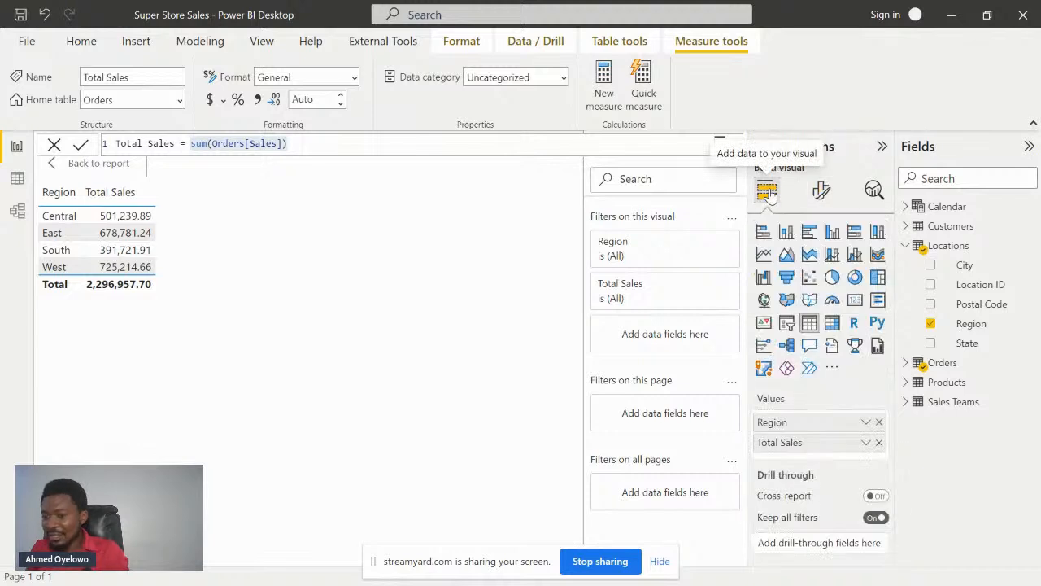
click(879, 423)
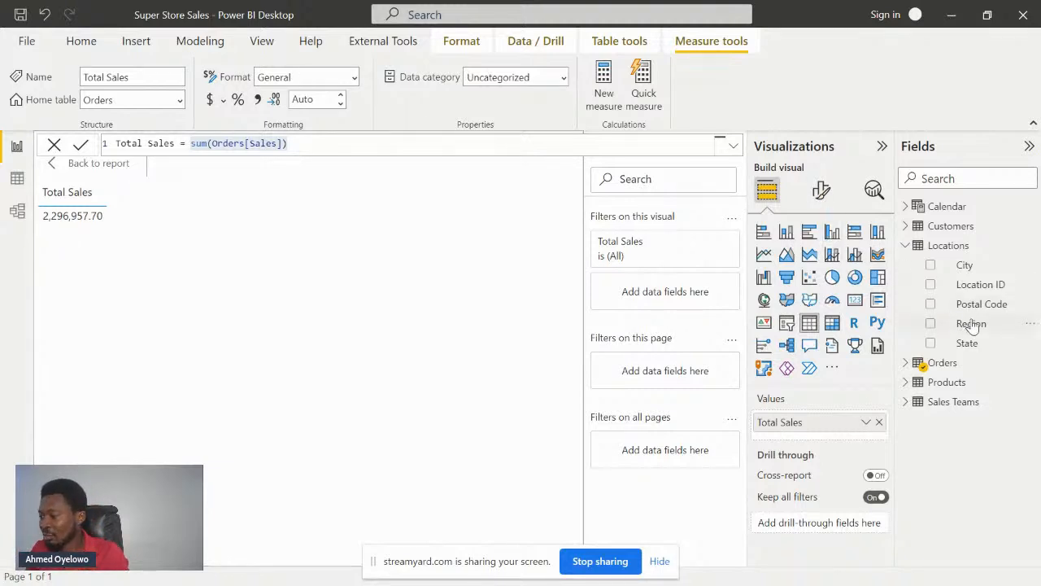
drag(948, 335, 845, 423)
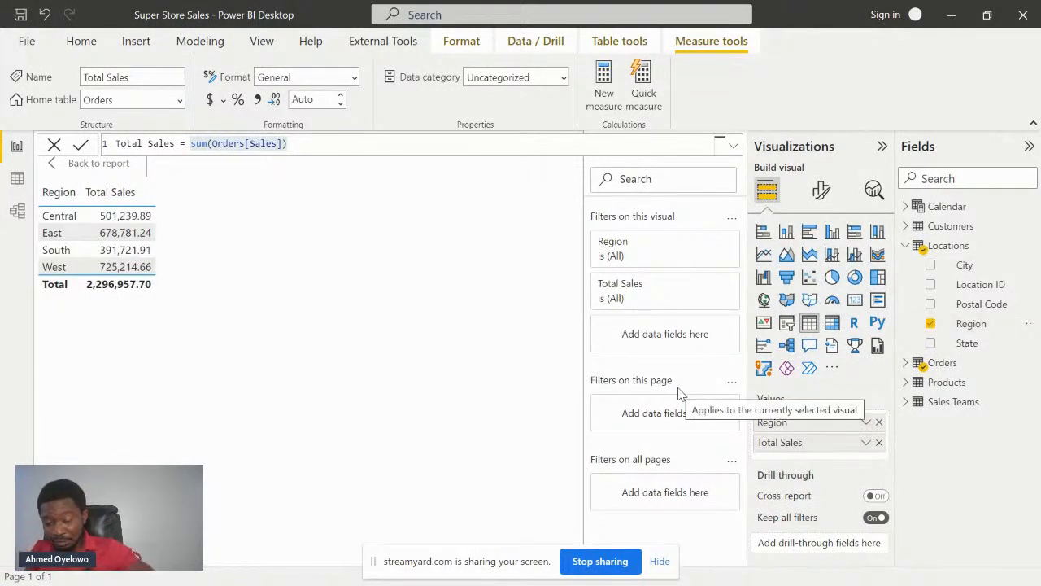
Step: Move the table lower on the report page and reopen it in focus mode
click(76, 170)
drag(191, 225, 195, 295)
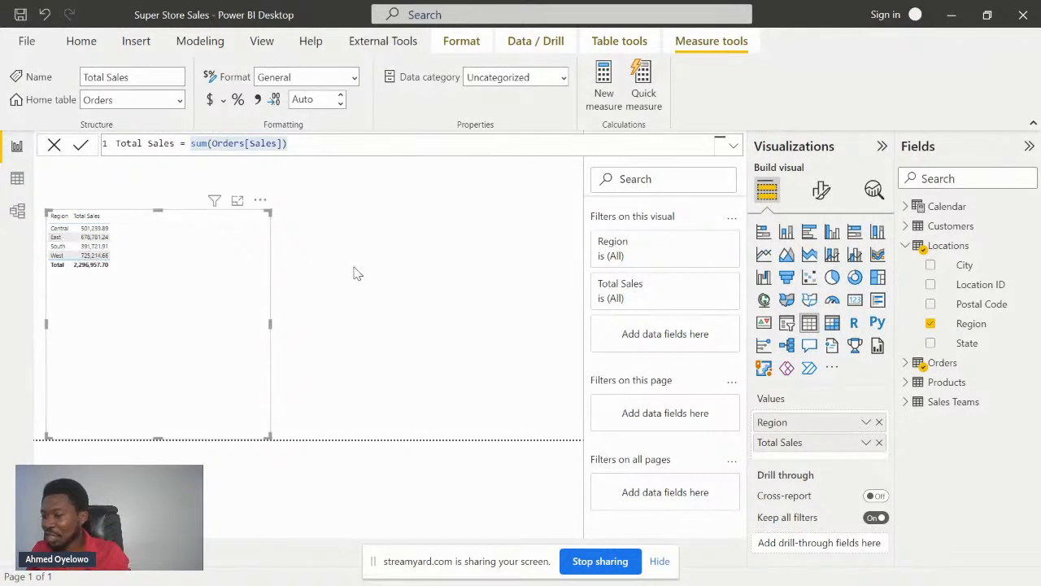
click(237, 201)
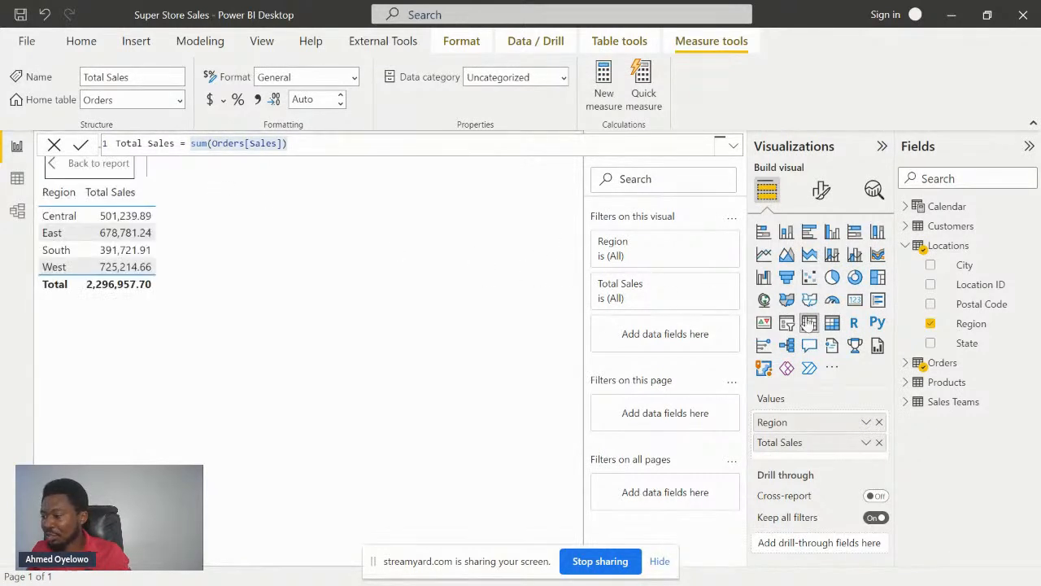
Step: Convert the table to a matrix with Ship Mode from Orders as its columns, and display the Total Sales formula
click(832, 325)
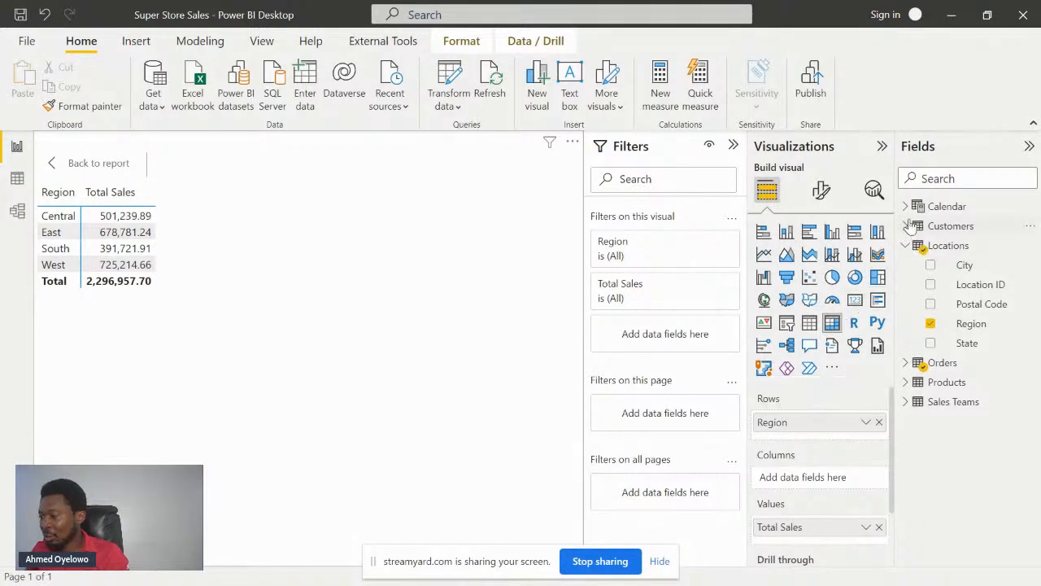
click(906, 363)
scroll(1000, 410, down, 3)
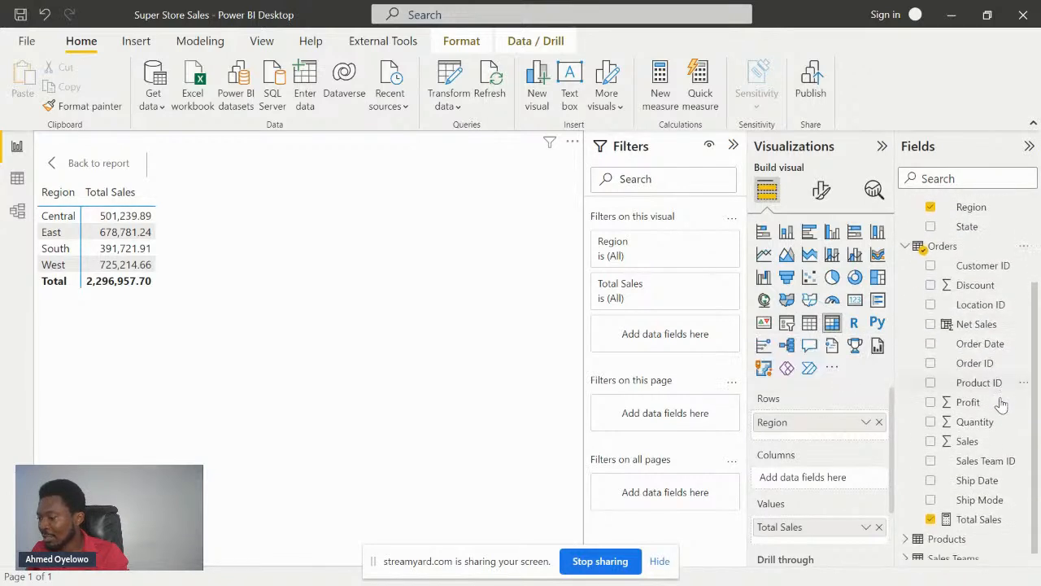
drag(984, 491, 858, 483)
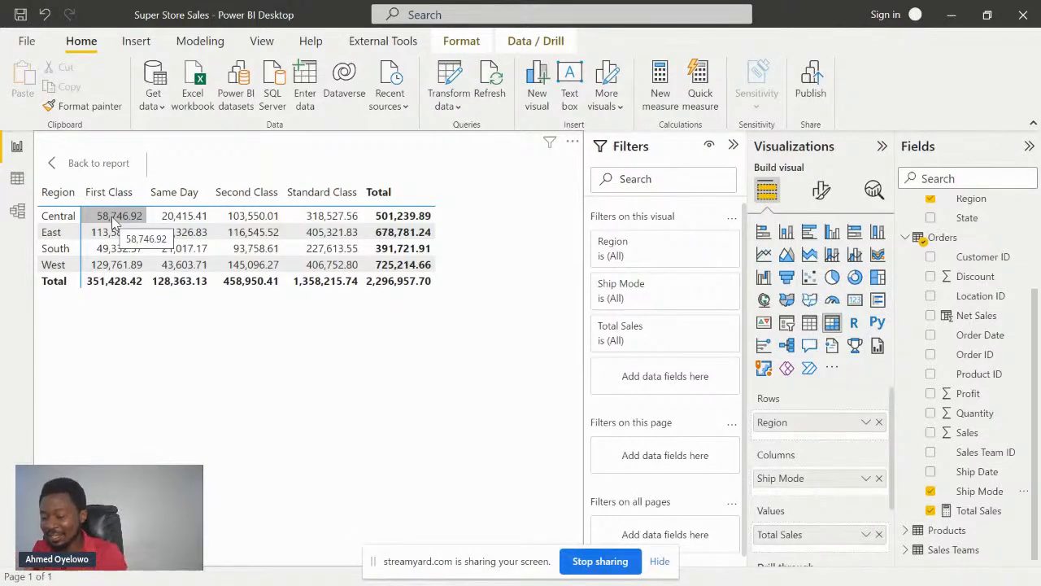
click(992, 511)
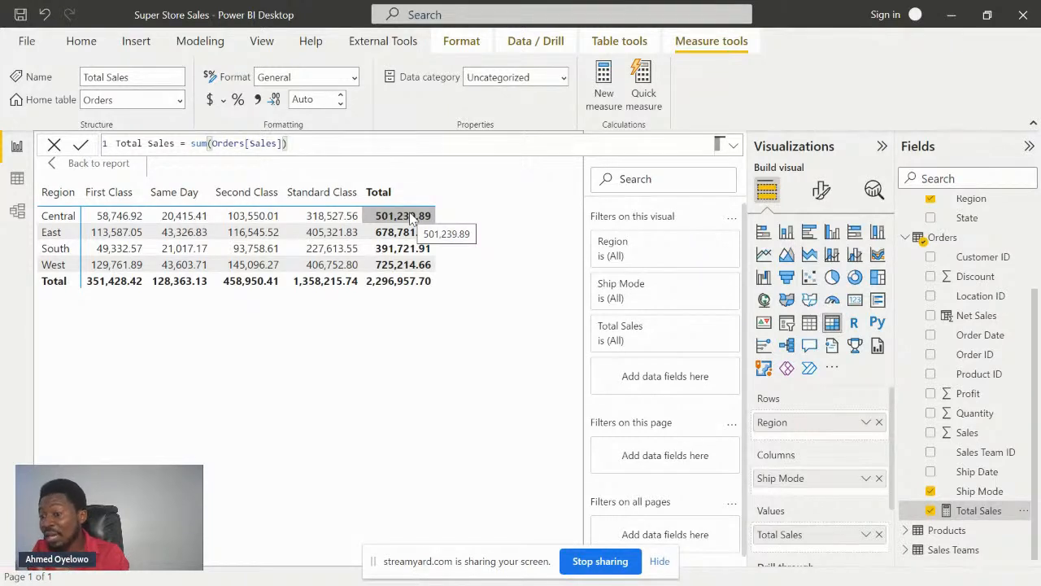
Step: Remove Ship Mode from the matrix columns and convert the visual to a stacked bar chart
click(879, 478)
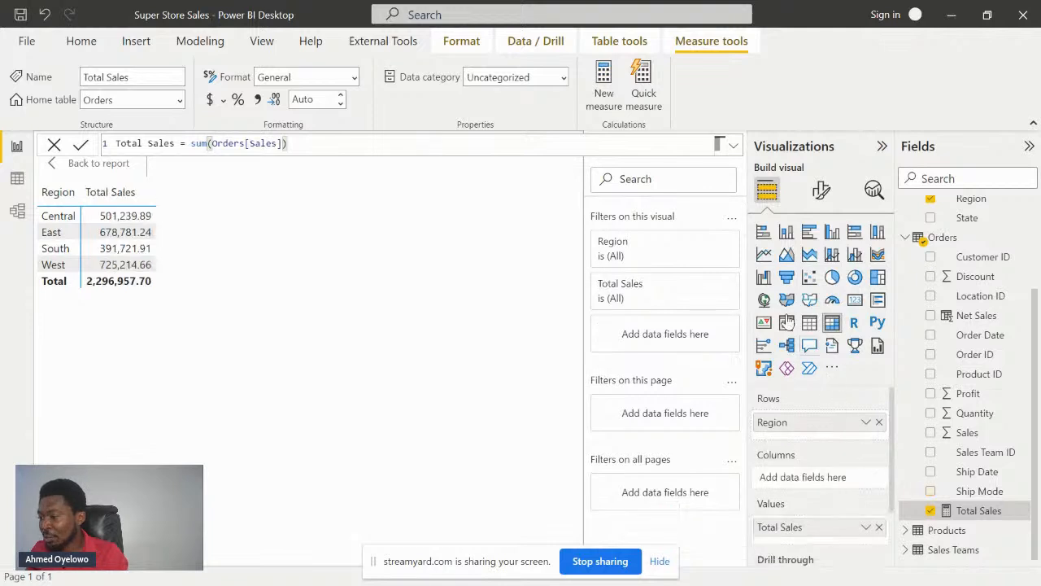
click(763, 233)
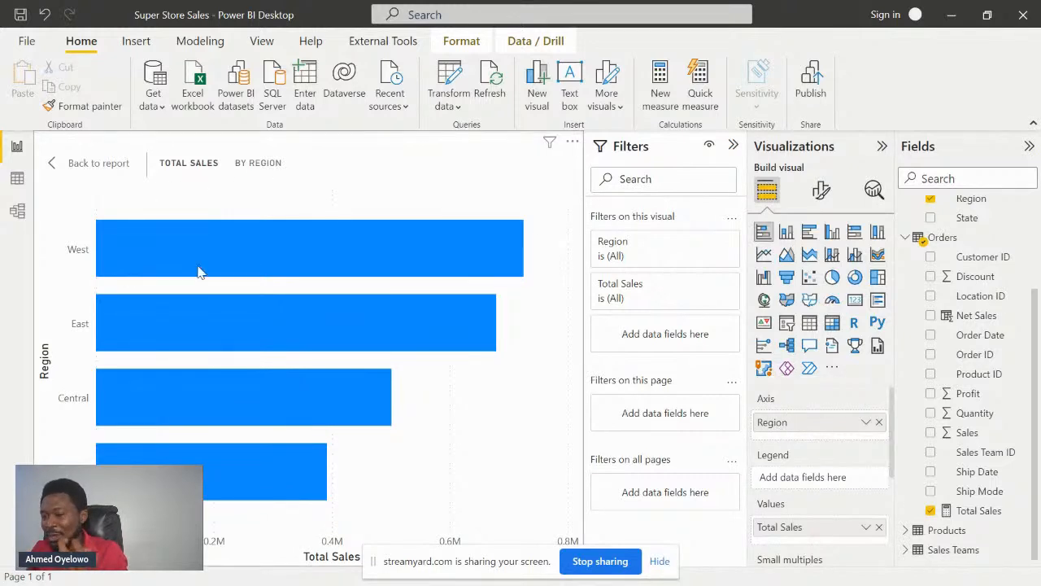
mouse_move(225, 260)
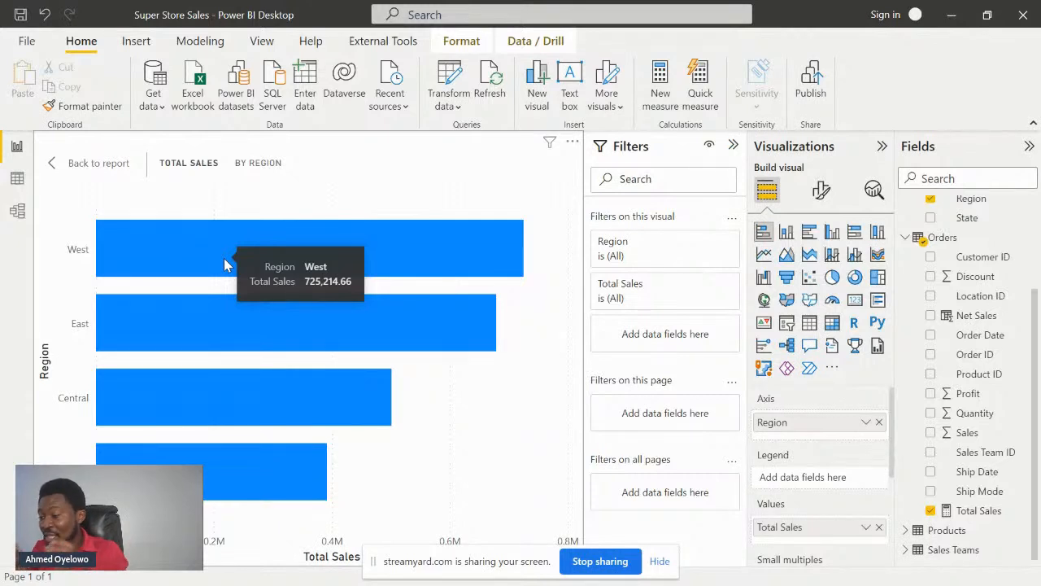
Step: Move the bar chart slightly higher on the report page and convert it back to a matrix
click(72, 166)
click(183, 235)
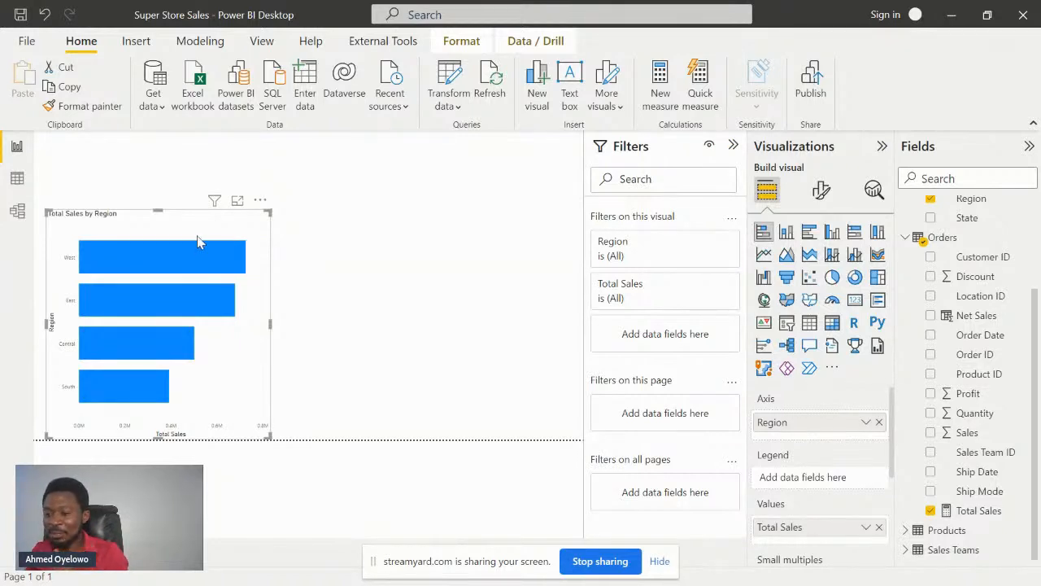
drag(196, 220, 196, 203)
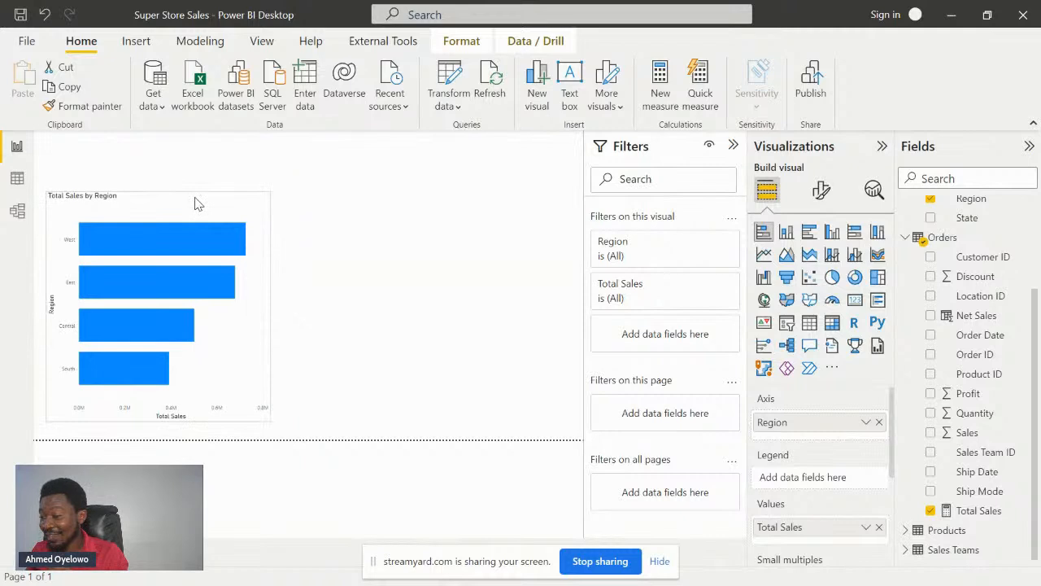
click(196, 204)
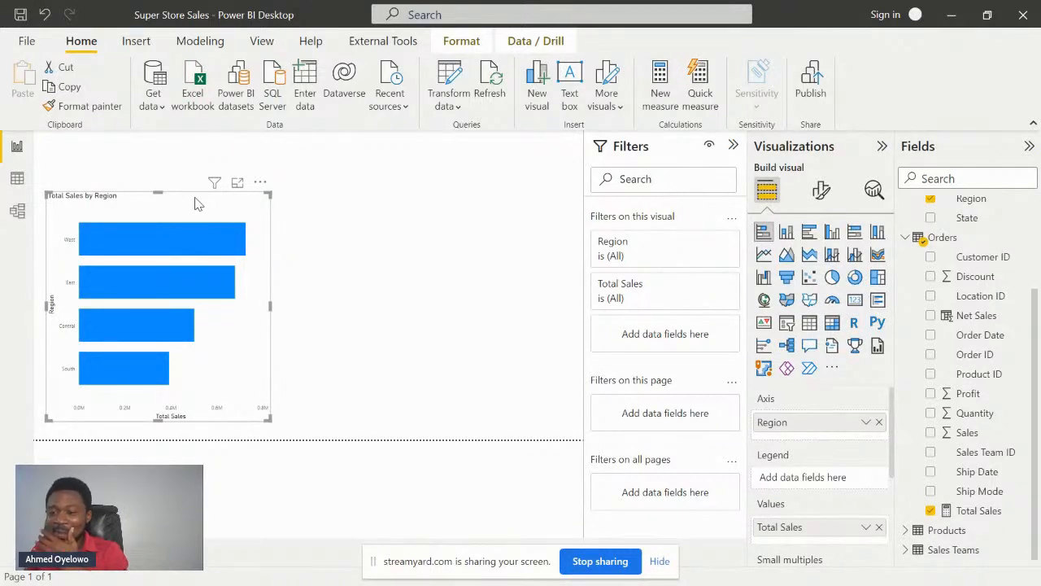
drag(141, 208, 143, 206)
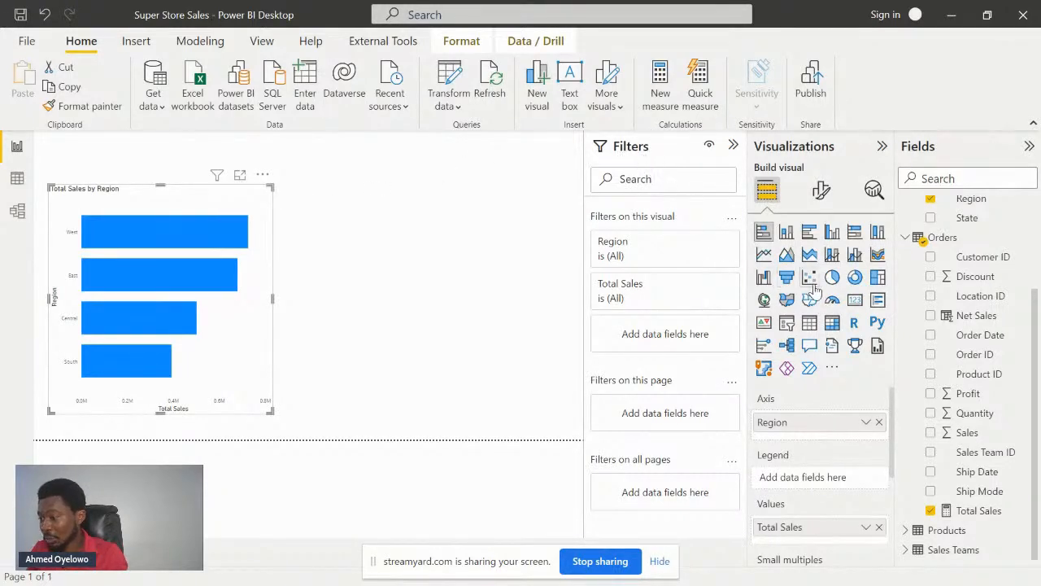
click(832, 323)
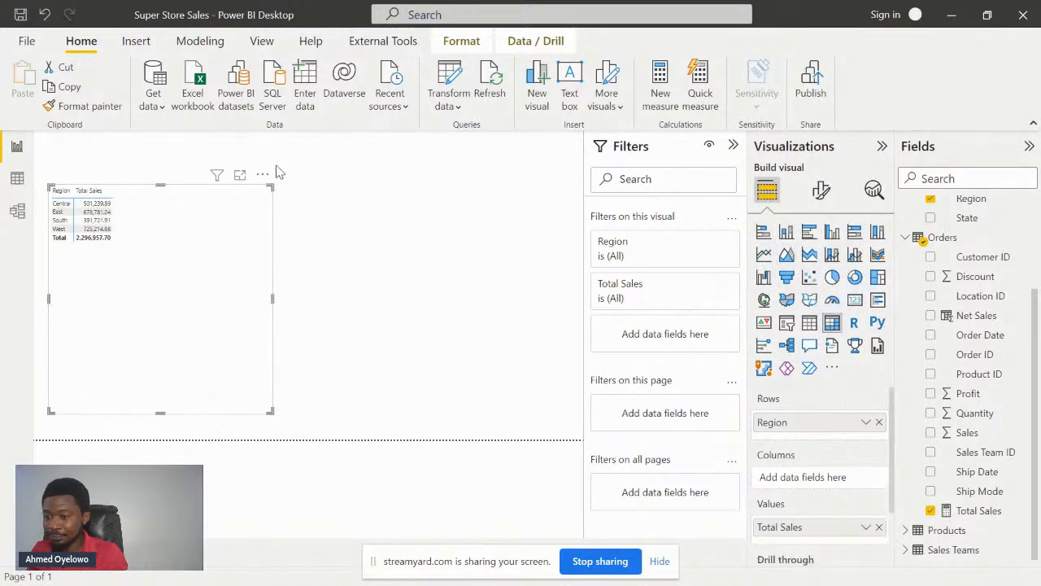
Step: Open the matrix in focus mode and filter it by Category from Products, selecting only Furniture
click(240, 175)
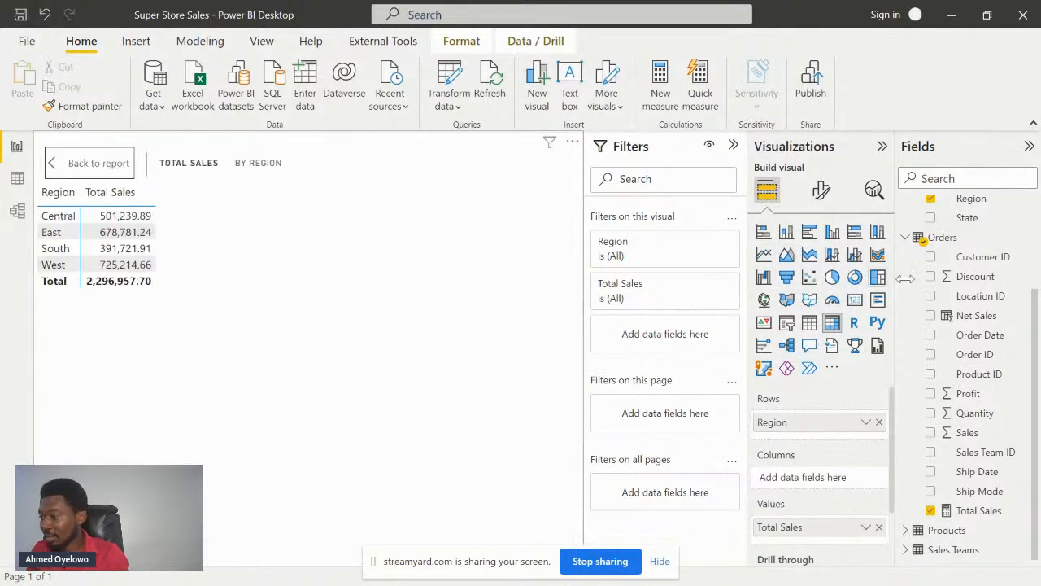
scroll(992, 353, up, 3)
scroll(980, 391, down, 3)
click(905, 530)
drag(980, 471, 703, 337)
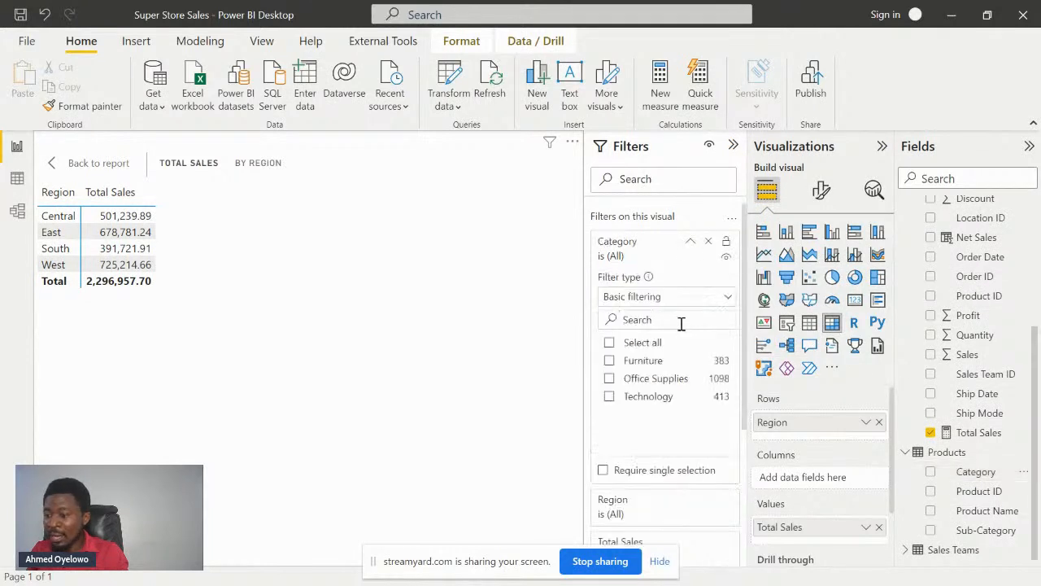
click(610, 361)
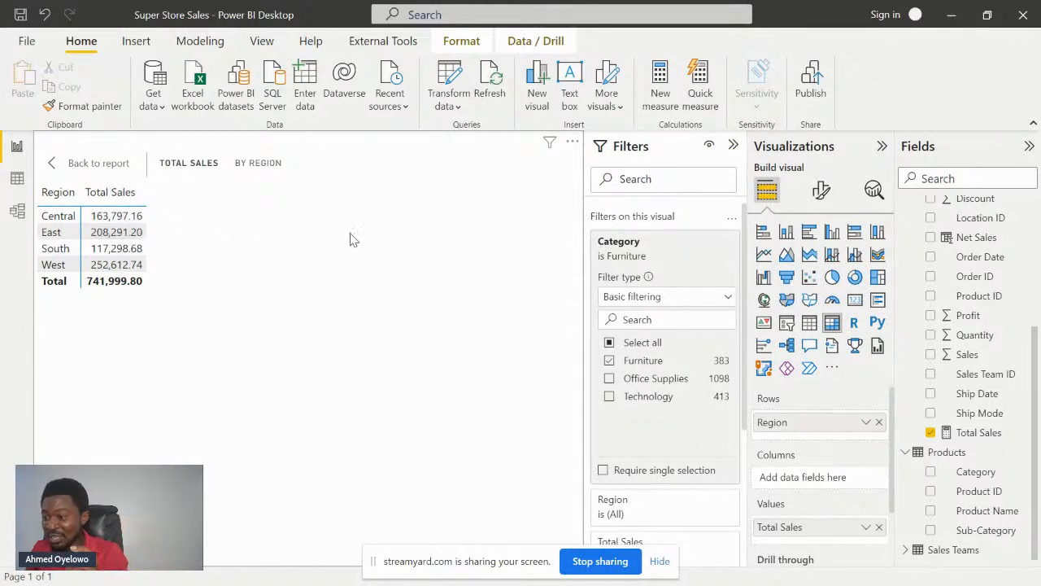
mouse_move(552, 147)
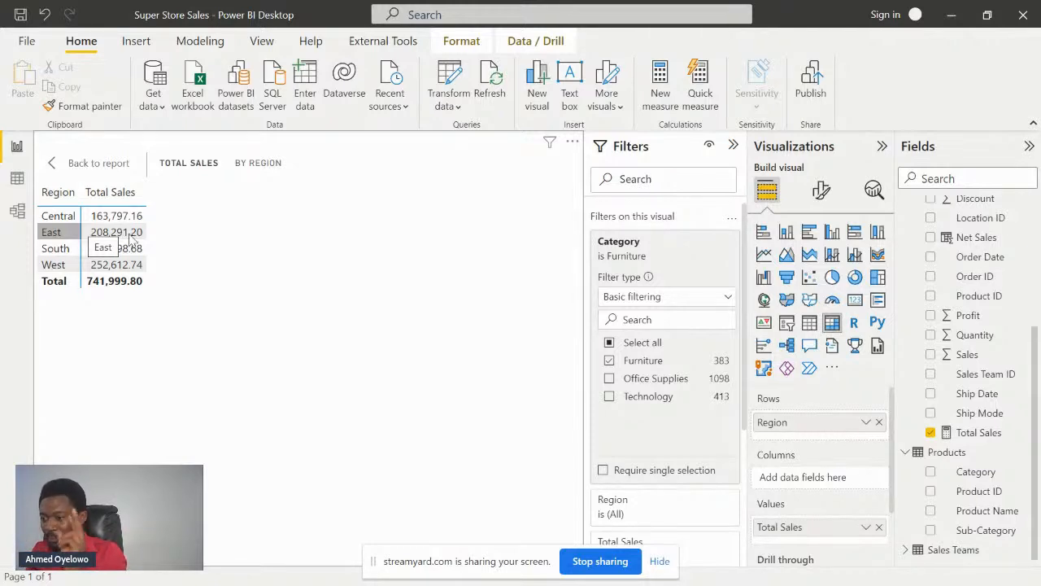
Step: Add a Ship Mode slicer beside the matrix set to Second Class, and examine the matrix in focus mode
click(91, 163)
click(475, 302)
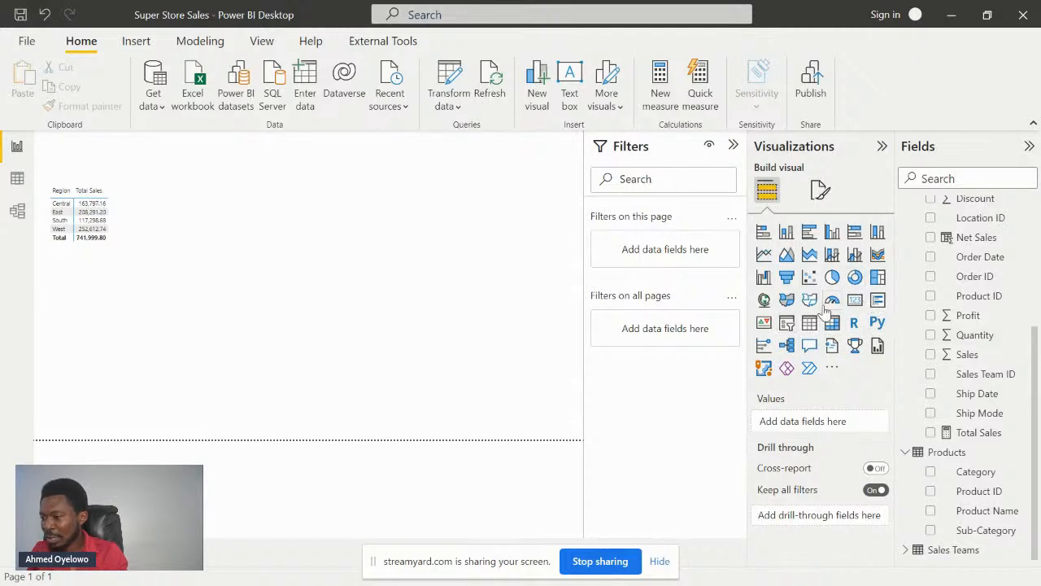
click(785, 323)
drag(426, 289, 490, 235)
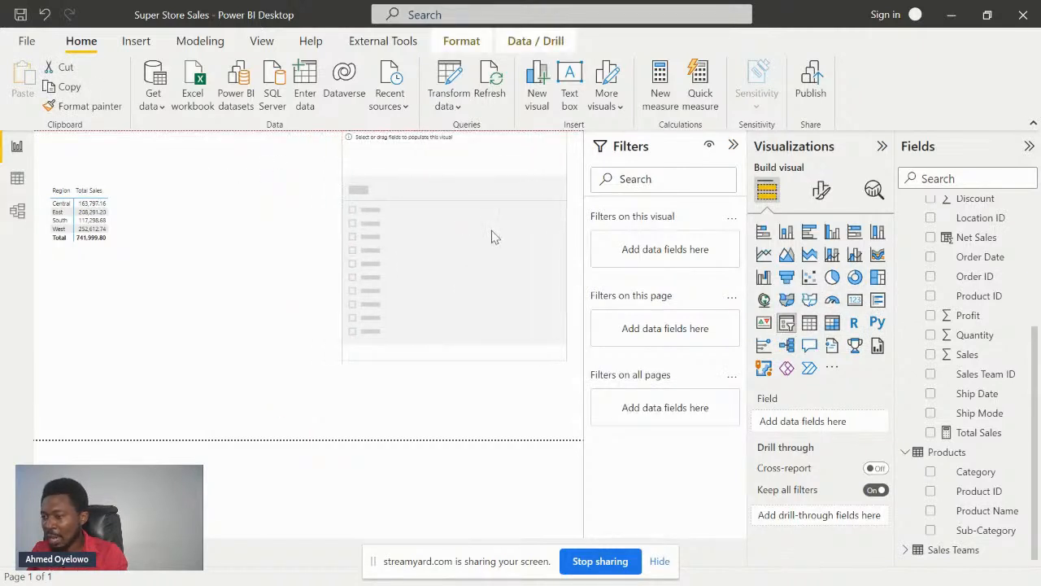
click(931, 413)
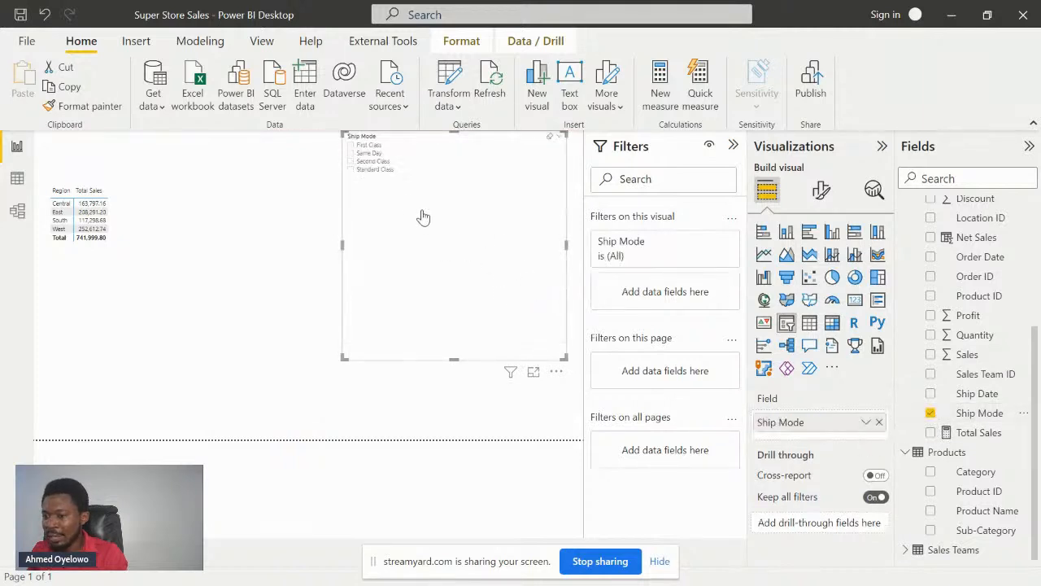
click(365, 167)
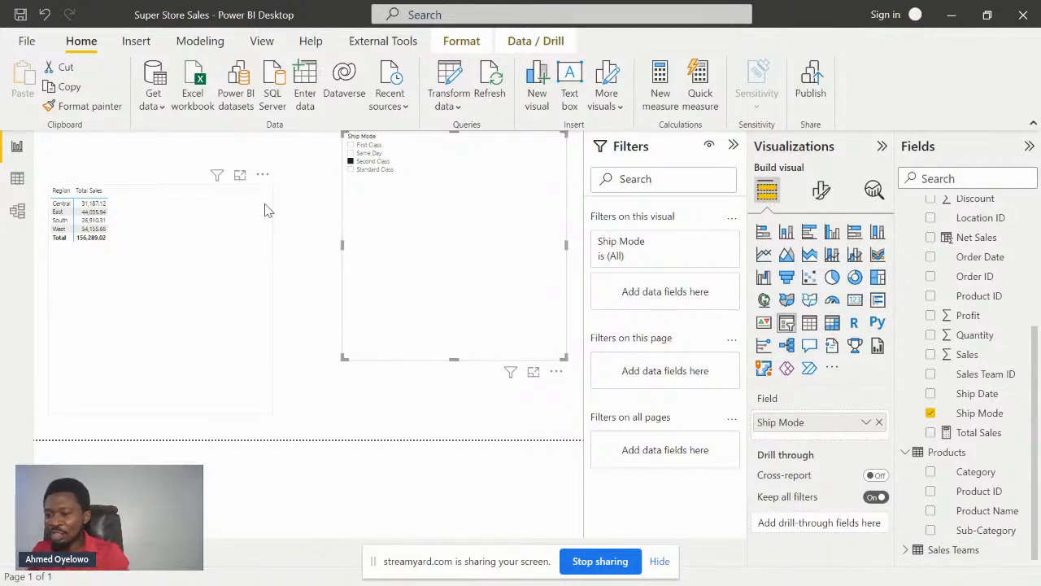
click(241, 178)
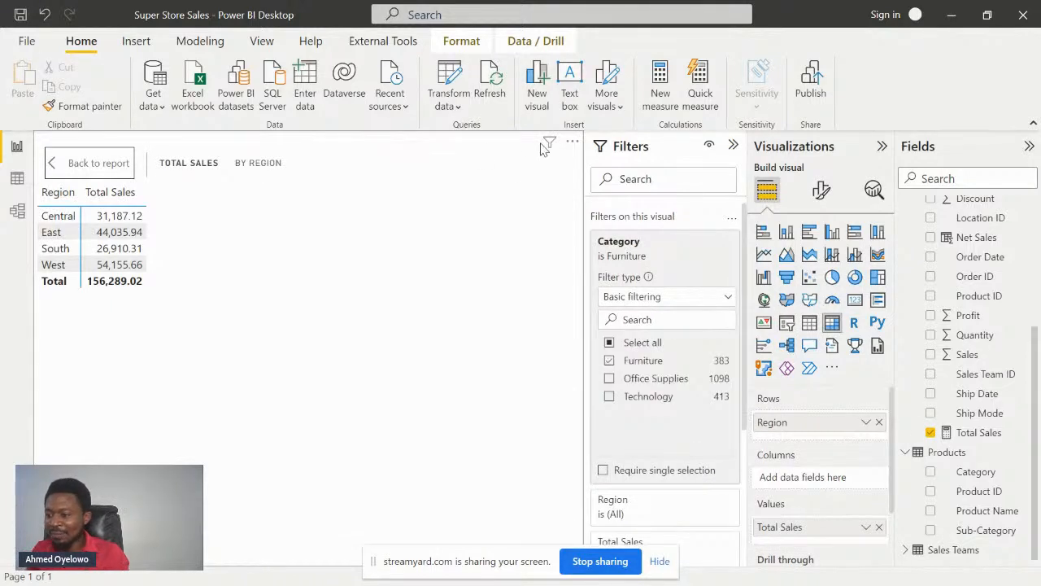
mouse_move(550, 144)
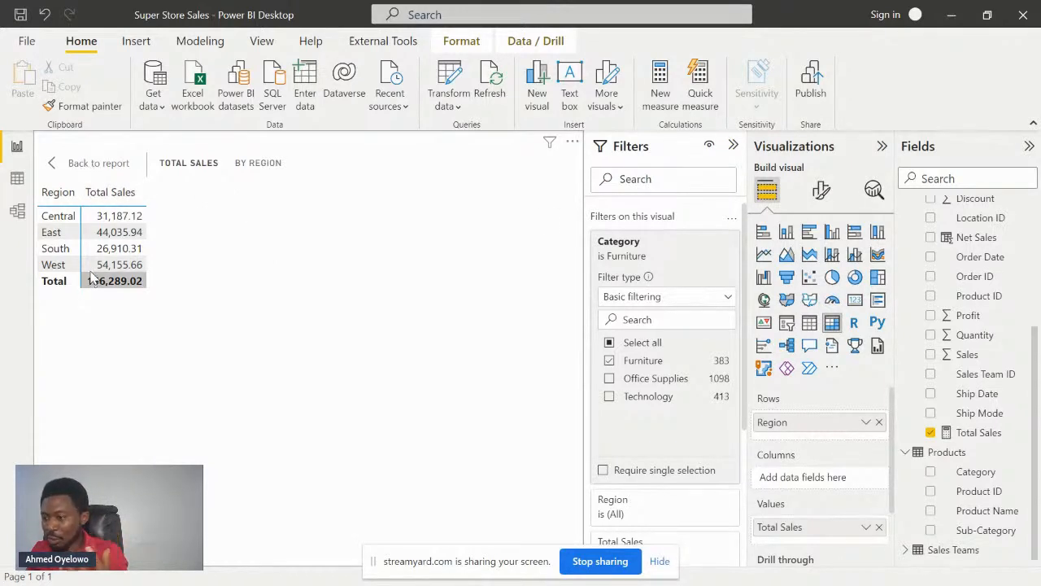
Step: Return to the report page, move the matrix to the page's upper-left corner and shrink its frame
click(93, 162)
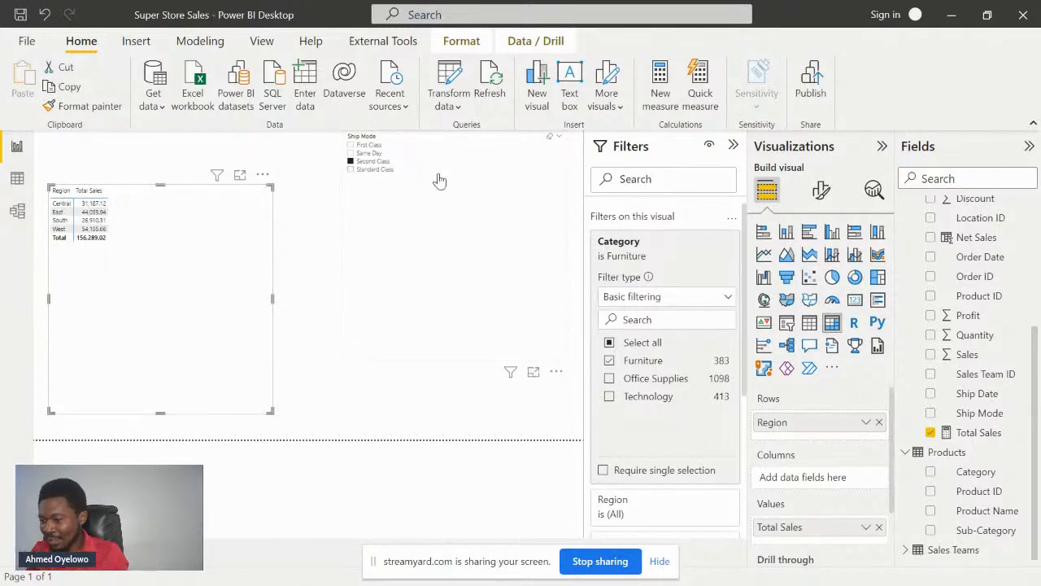
drag(238, 241, 223, 187)
drag(255, 358, 192, 222)
click(236, 188)
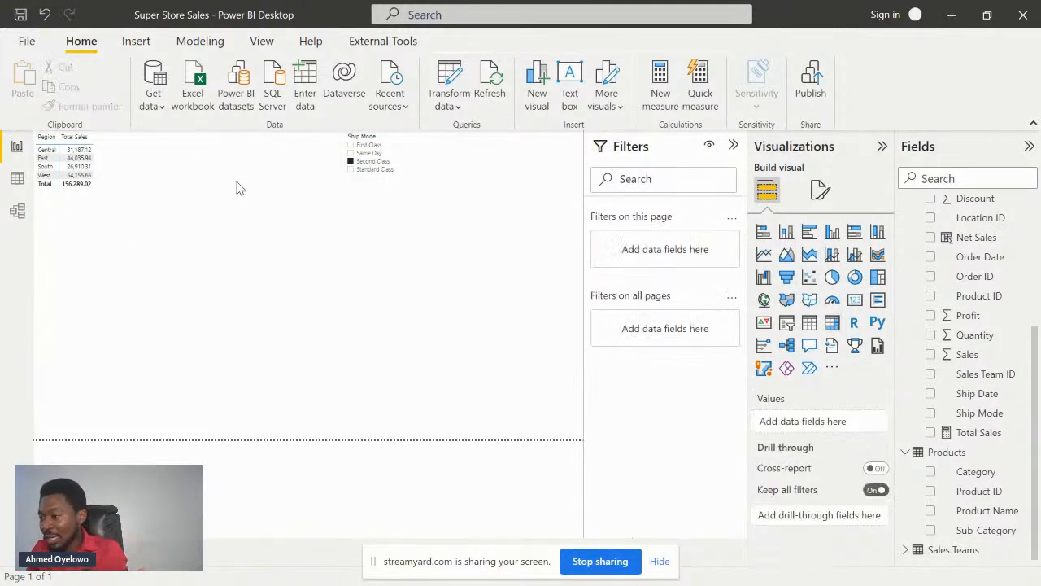
Step: Add an enlarged pie chart of Sales by Sales Team below the matrix
click(832, 278)
drag(153, 374, 148, 254)
drag(191, 310, 324, 392)
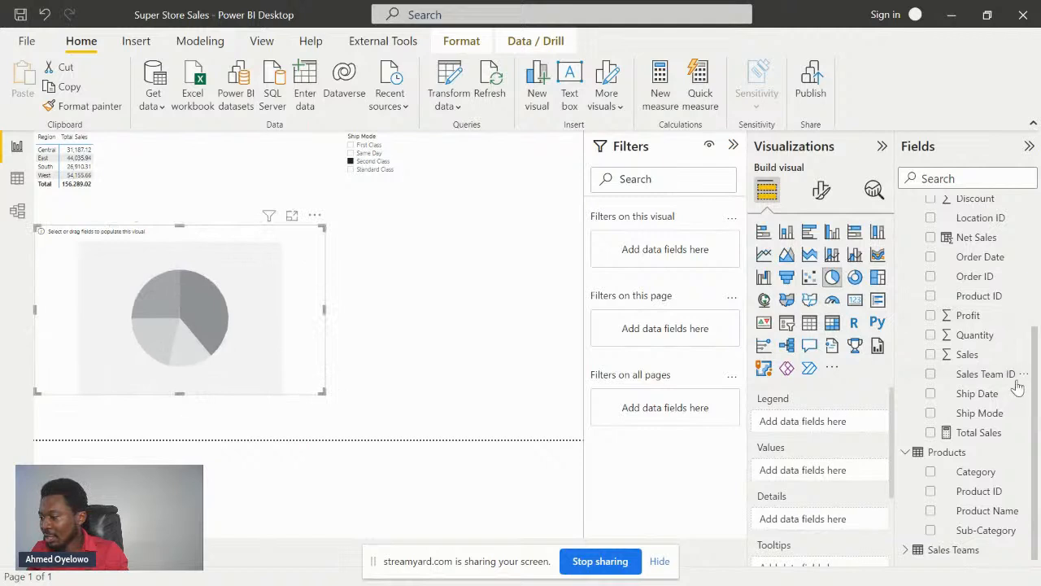
scroll(1000, 407, up, 3)
scroll(988, 429, down, 3)
click(907, 553)
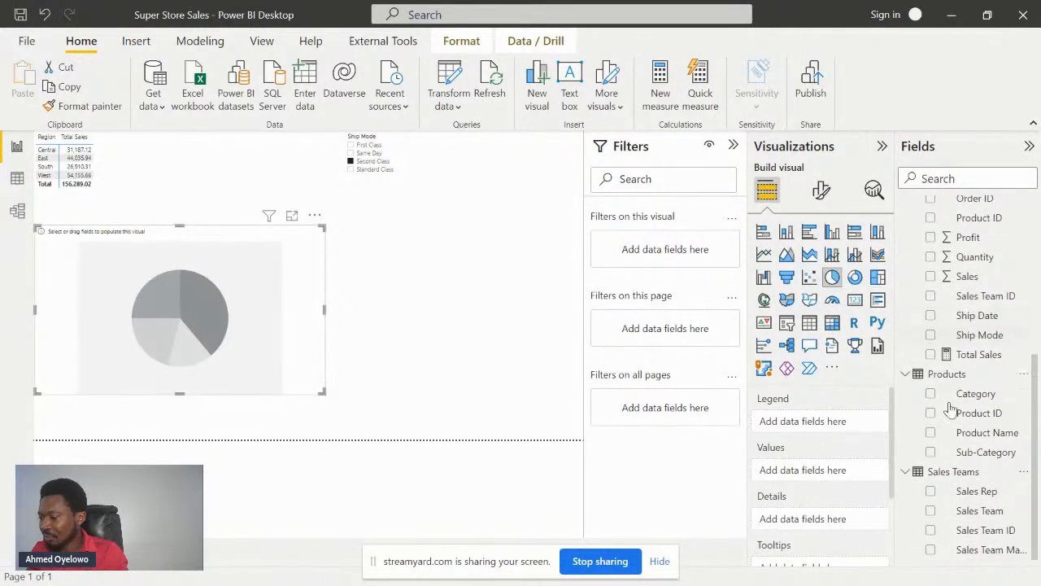
click(932, 512)
click(931, 276)
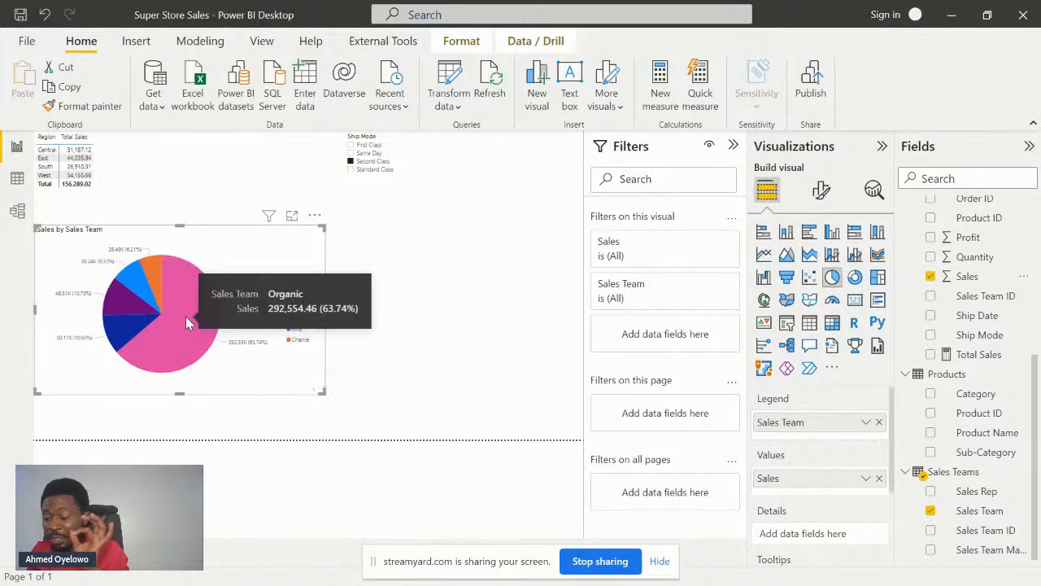
Step: Cross-filter the matrix by the pie chart's Organic slice, clear the selection and switch to the PowerPoint slide show
click(186, 322)
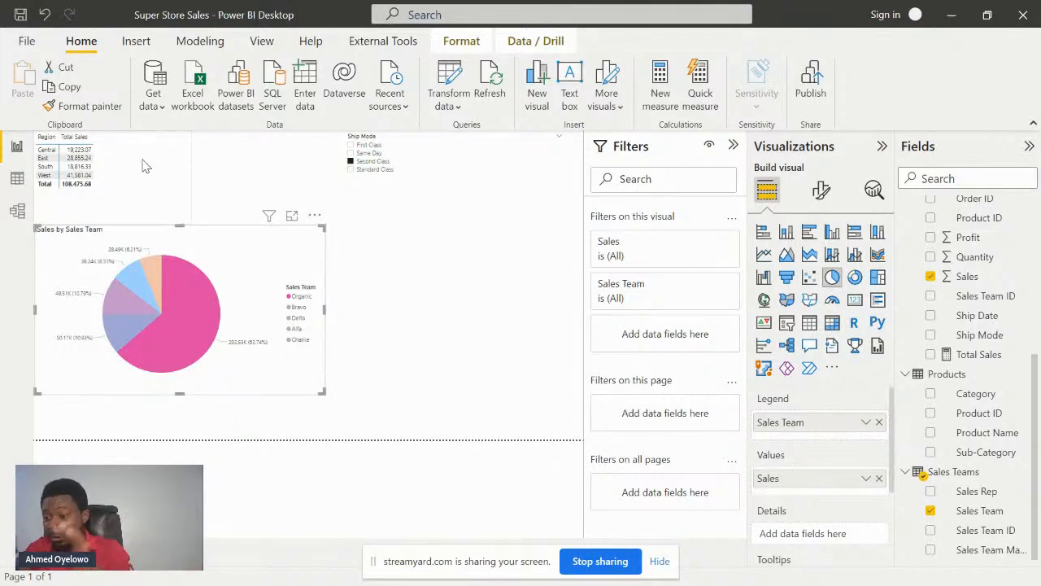
click(193, 336)
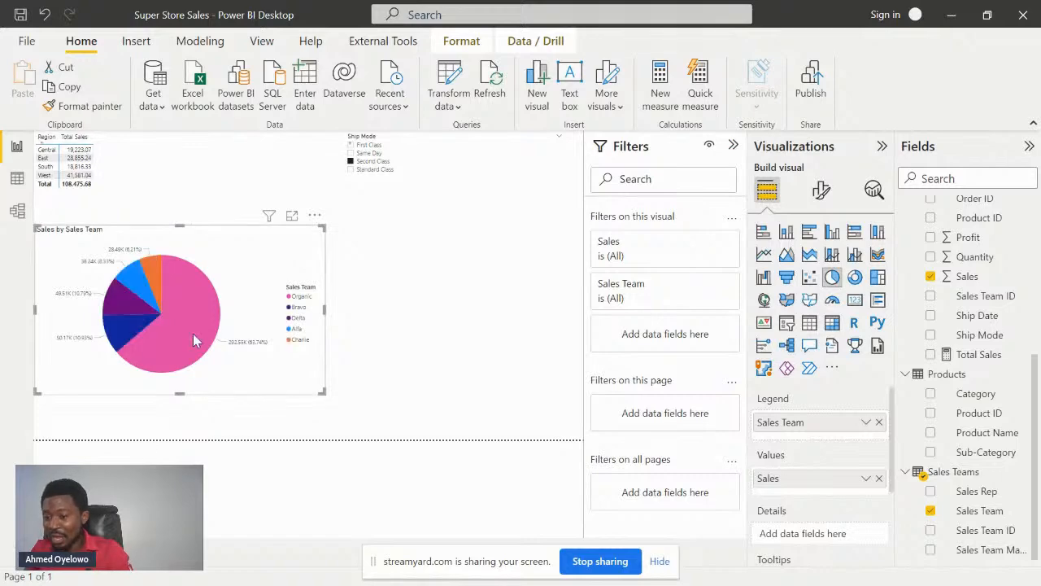
key(alt+Tab)
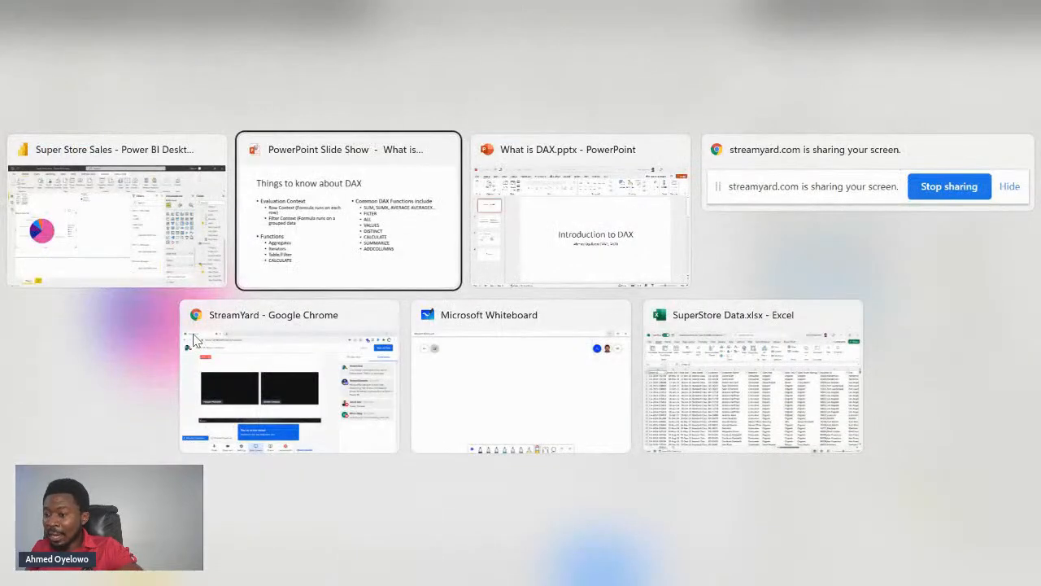
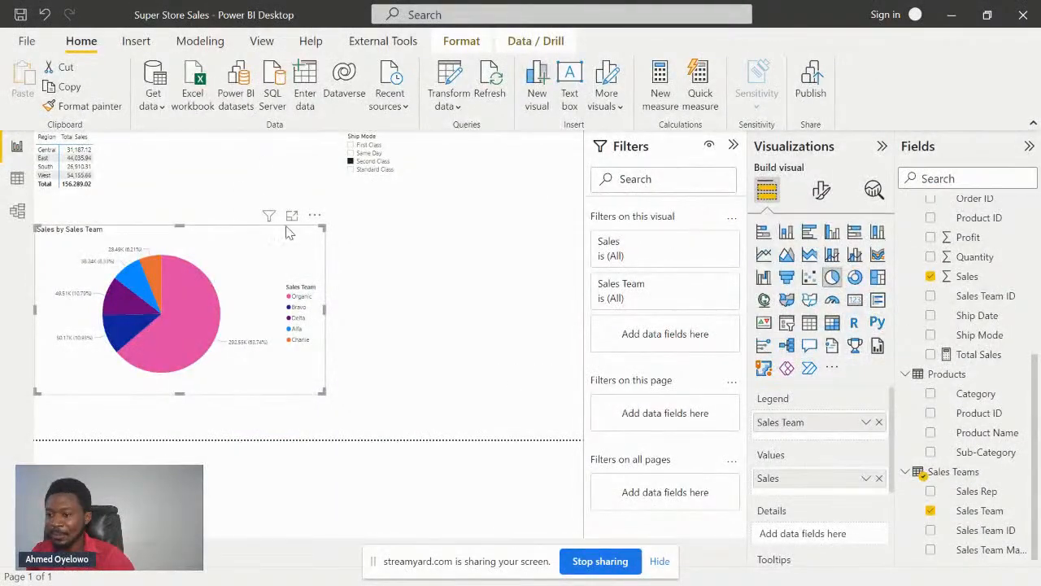
Step: Remove the Sales by Sales Team pie chart and the Ship Mode slicer from the report page
click(315, 215)
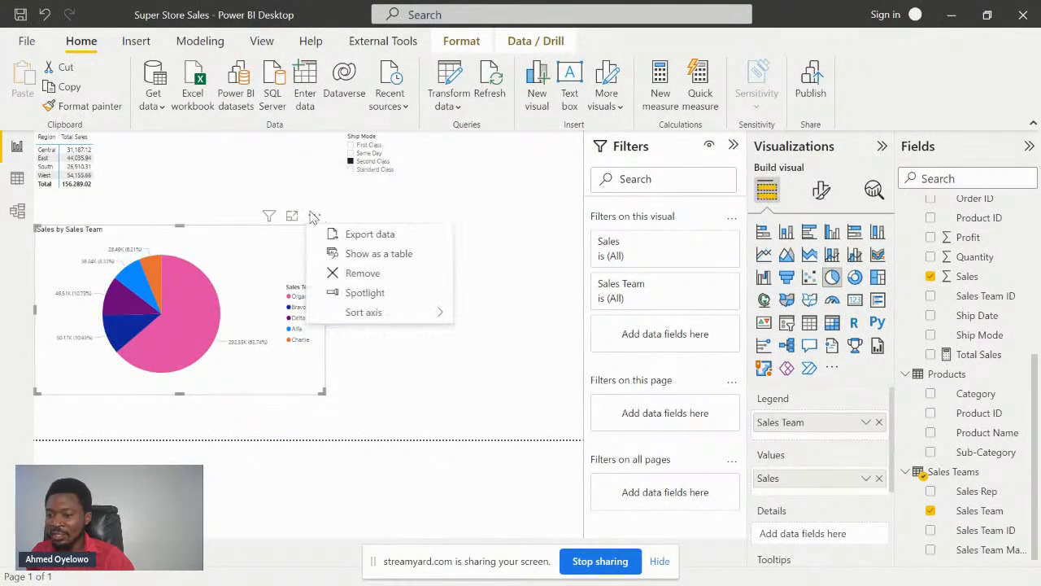
click(362, 273)
click(526, 143)
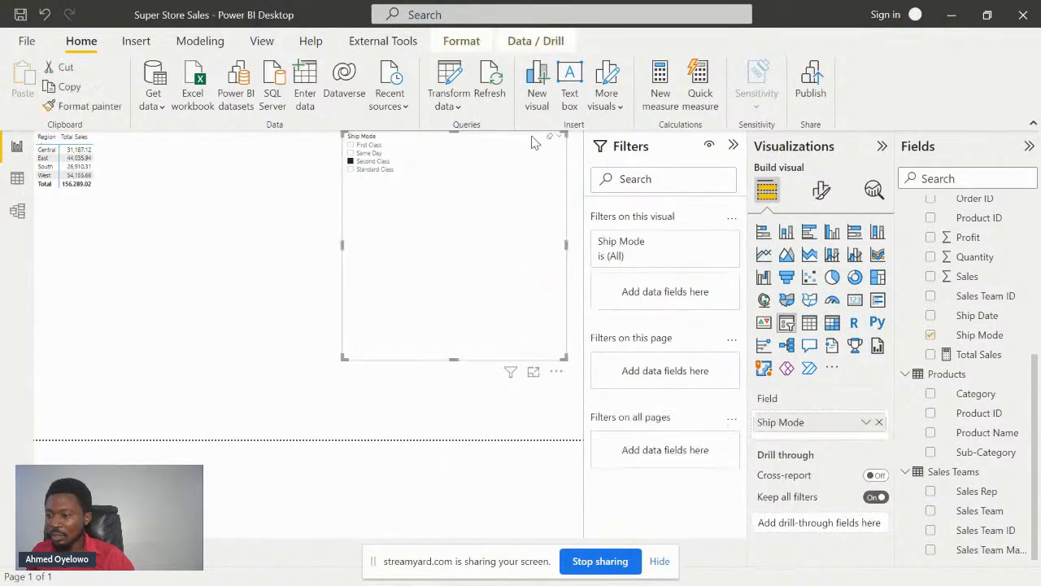
click(556, 373)
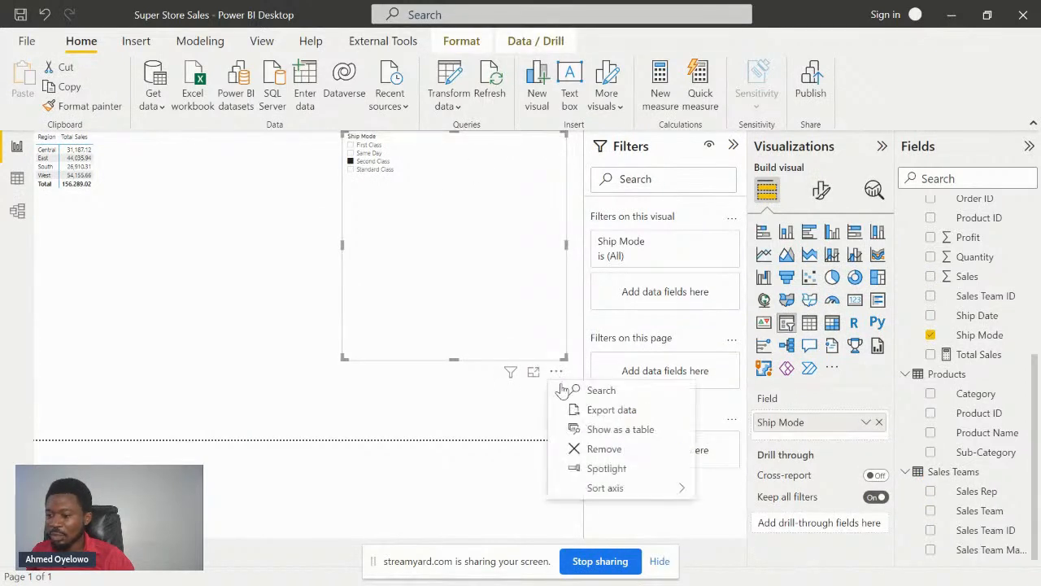
click(605, 446)
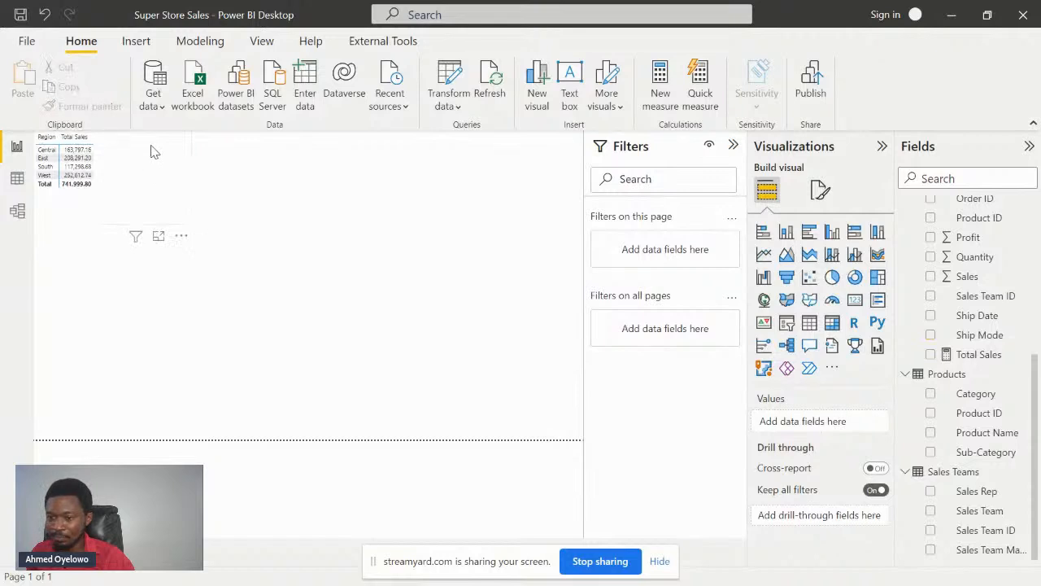
Step: Remove the Category filter from the matrix and open the matrix in focus mode
click(151, 154)
click(709, 242)
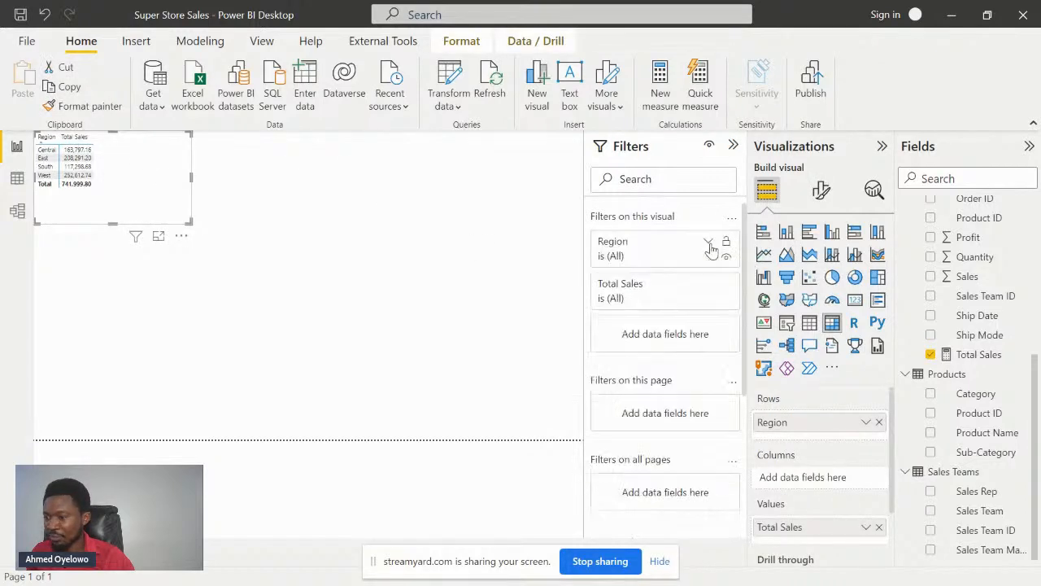
click(158, 238)
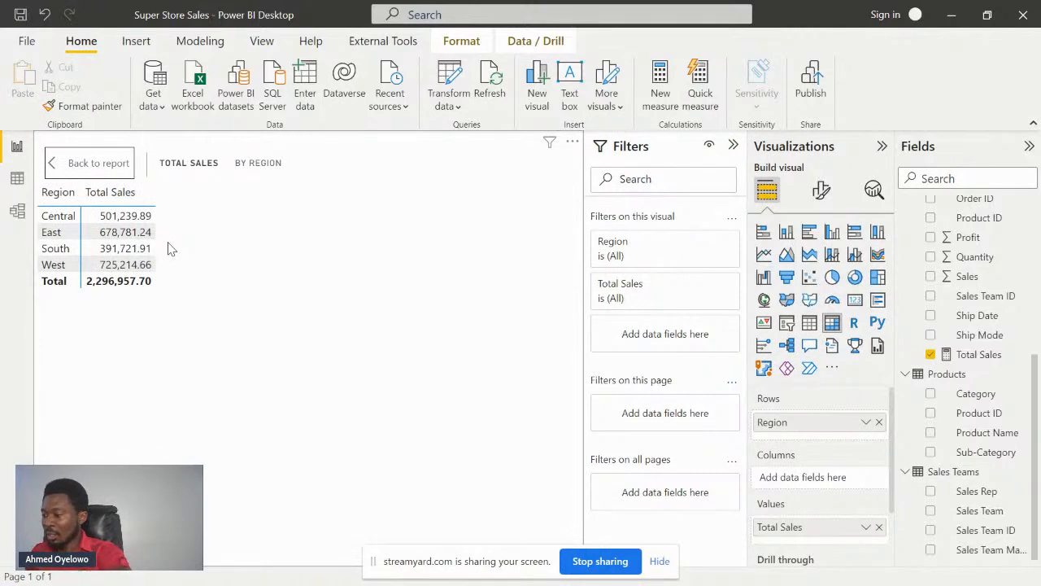
Step: Replace the Total Sales measure in the Region matrix with the Net Sales column from the Orders table
click(932, 354)
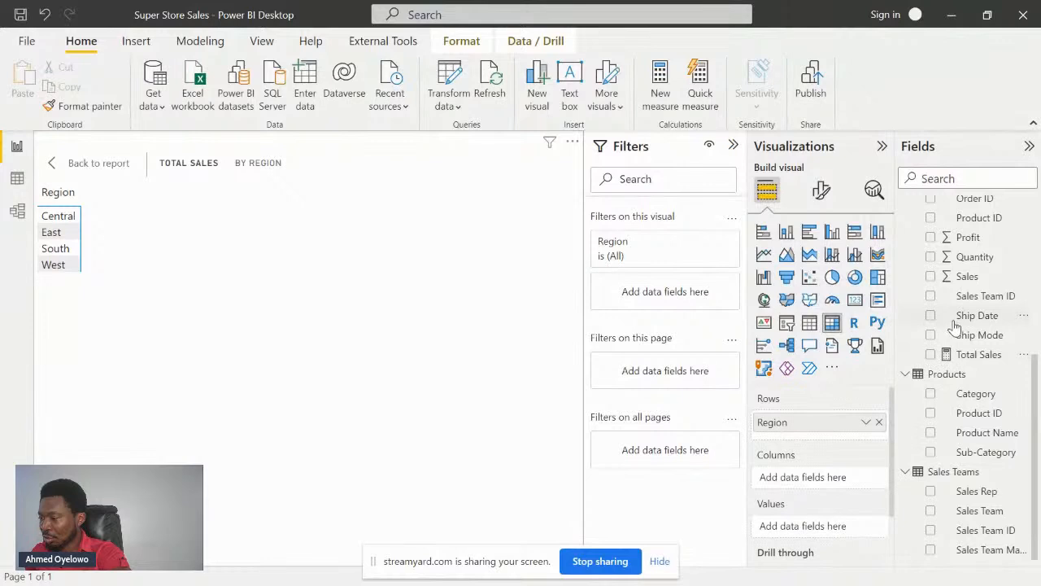
scroll(954, 309, up, 5)
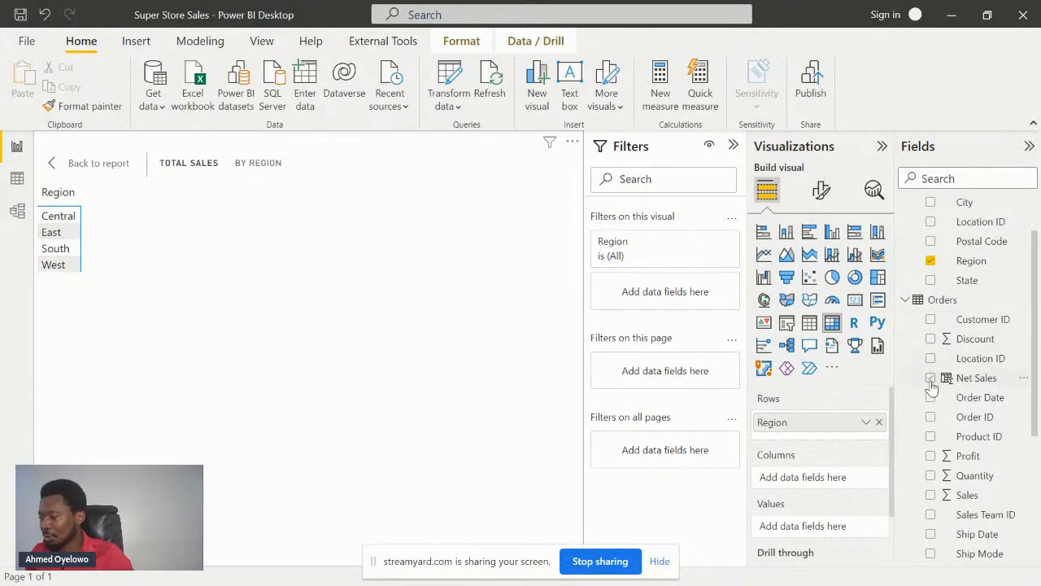
click(931, 379)
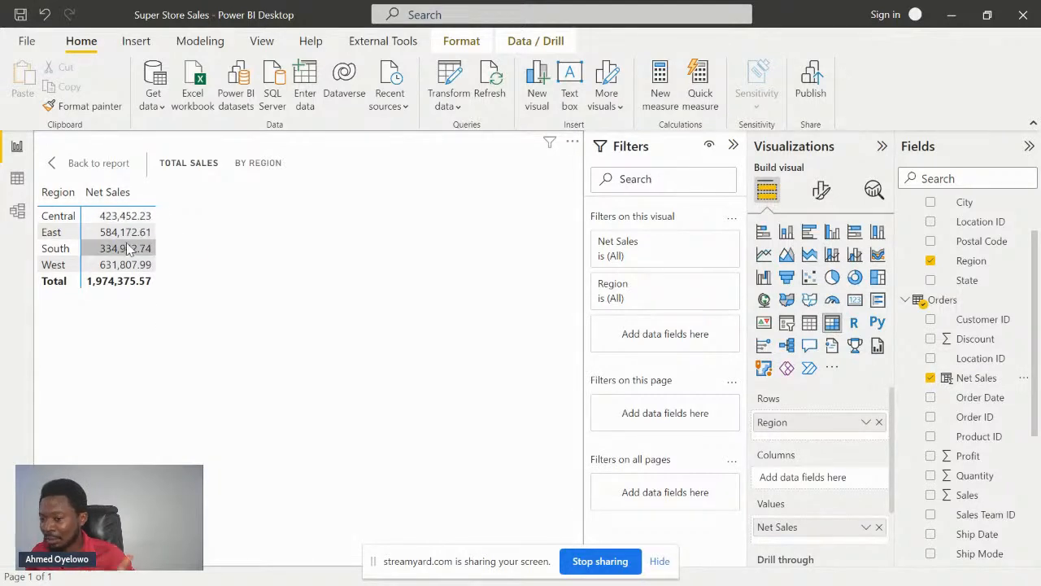
Step: Create a new measure in the Orders table and name it Net Sales (Explicit)
right_click(948, 299)
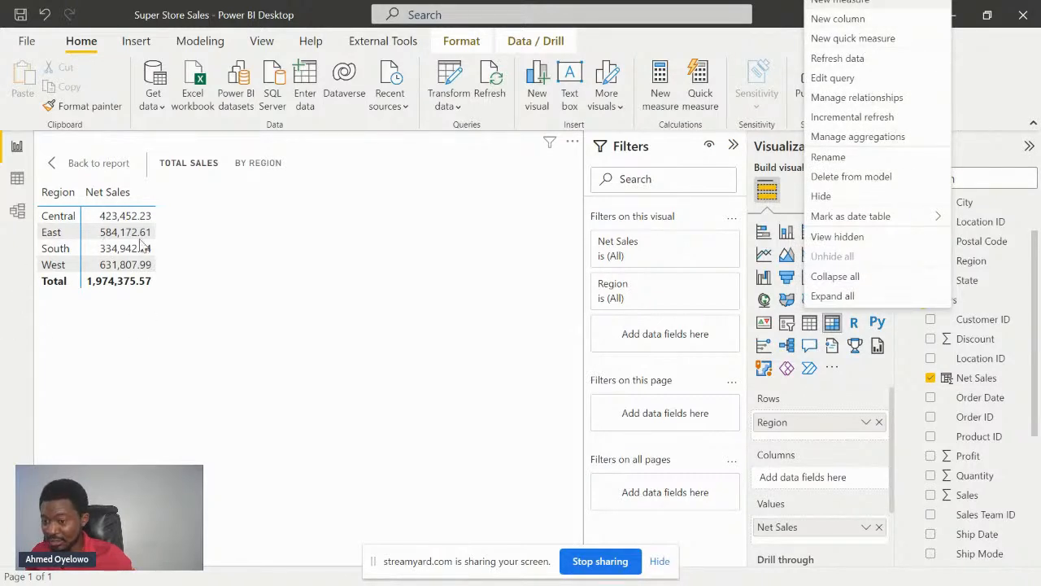
click(851, 2)
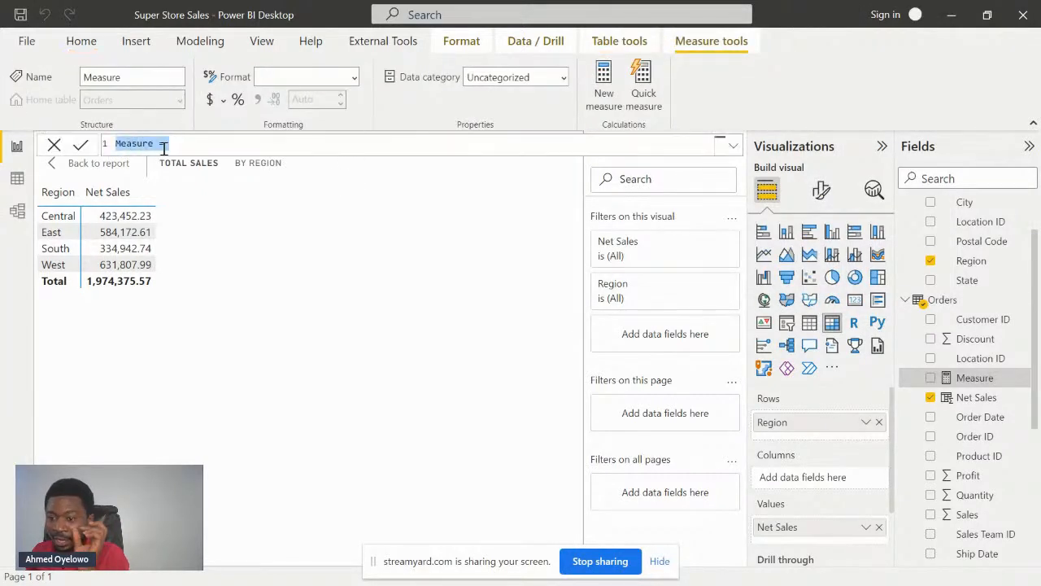
click(155, 141)
key(BackSpace)
key(BackSpace)
key(BackSpace)
key(BackSpace)
key(BackSpace)
key(BackSpace)
key(BackSpace)
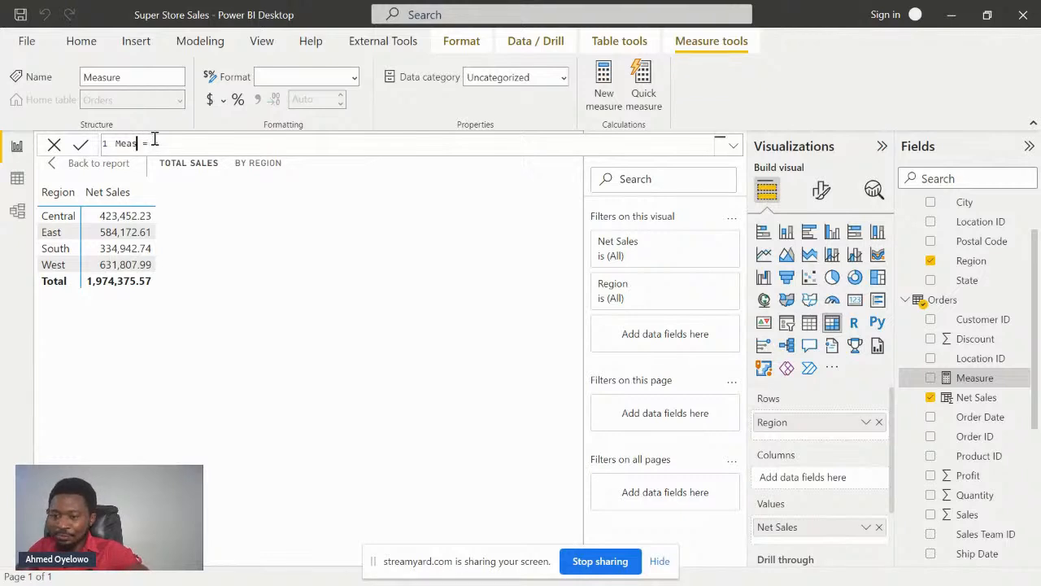
text(Net Sale)
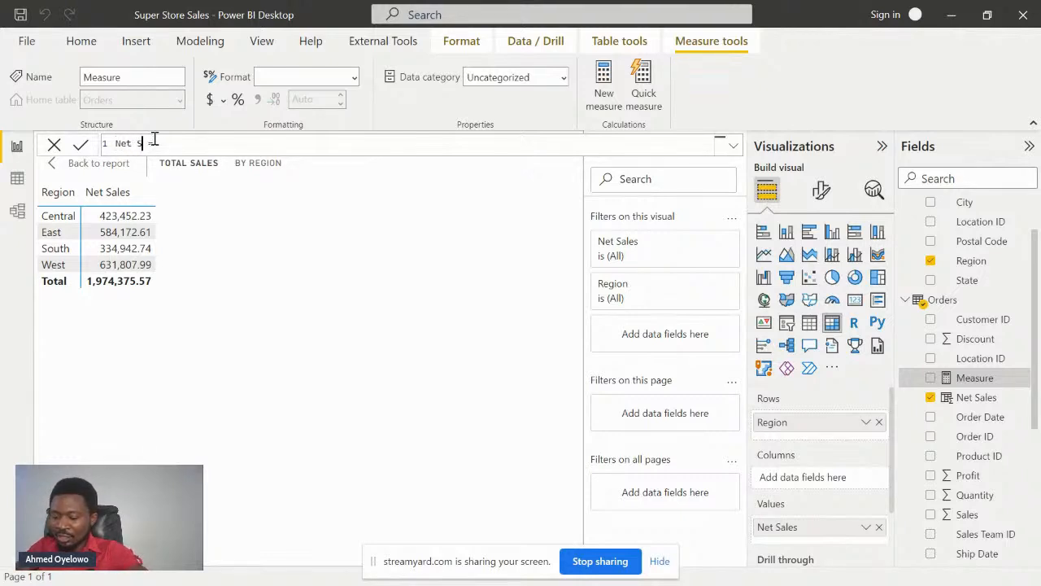
key(BackSpace)
key(BackSpace)
key(BackSpace)
key(BackSpace)
text(Sales (Explicit) = )
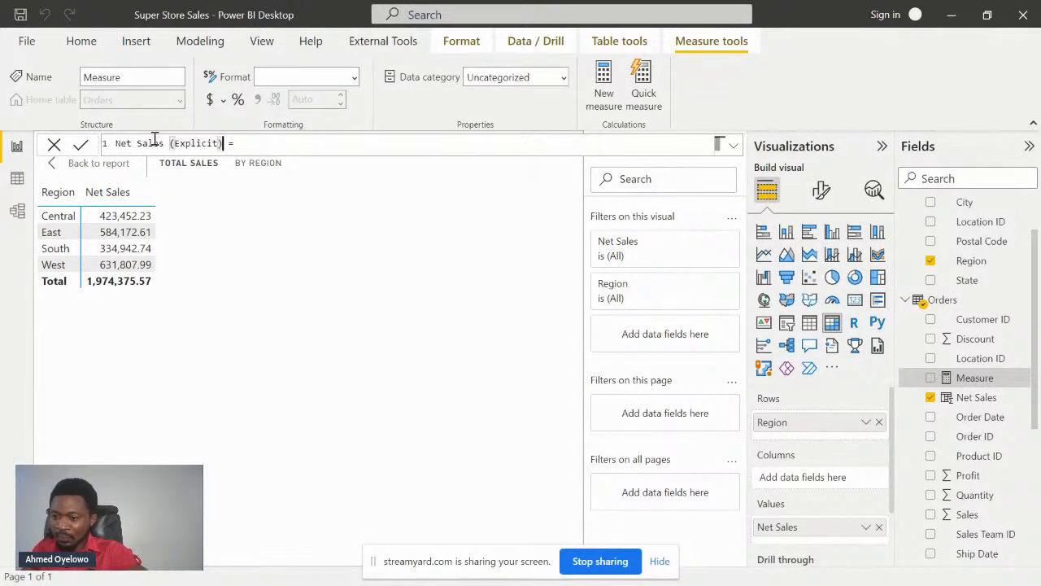
Step: Define the Net Sales (Explicit) measure as SUM(Orders[Net Sales]) and add it to the matrix
text(sum)
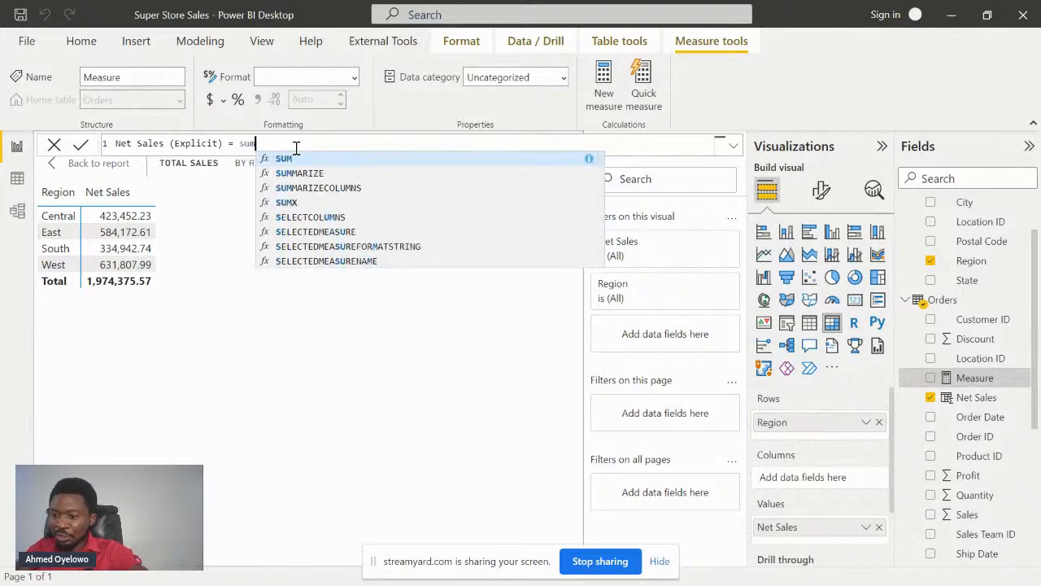
key(Tab)
text(orders[n)
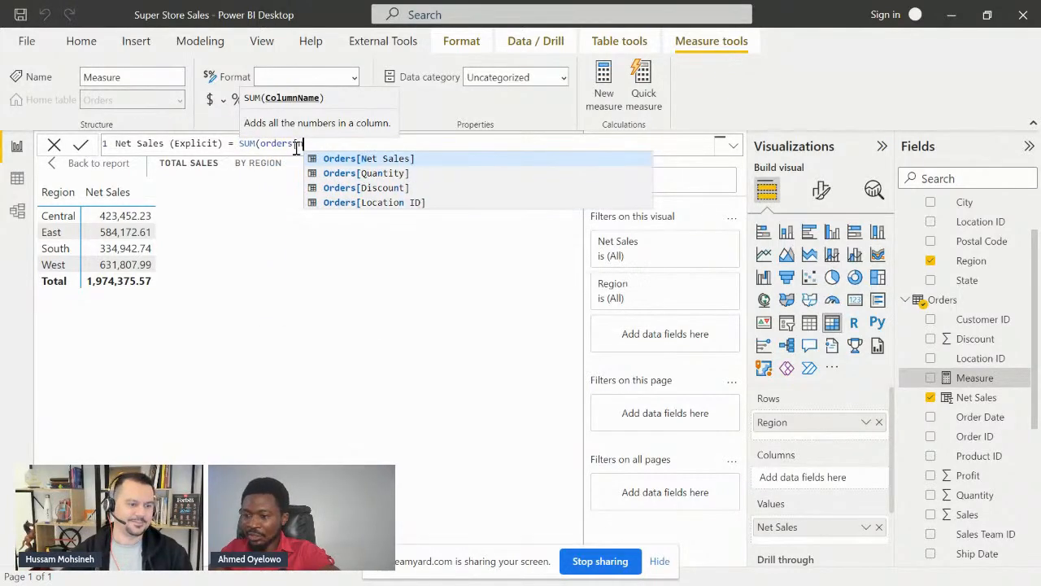
key(Tab)
text())
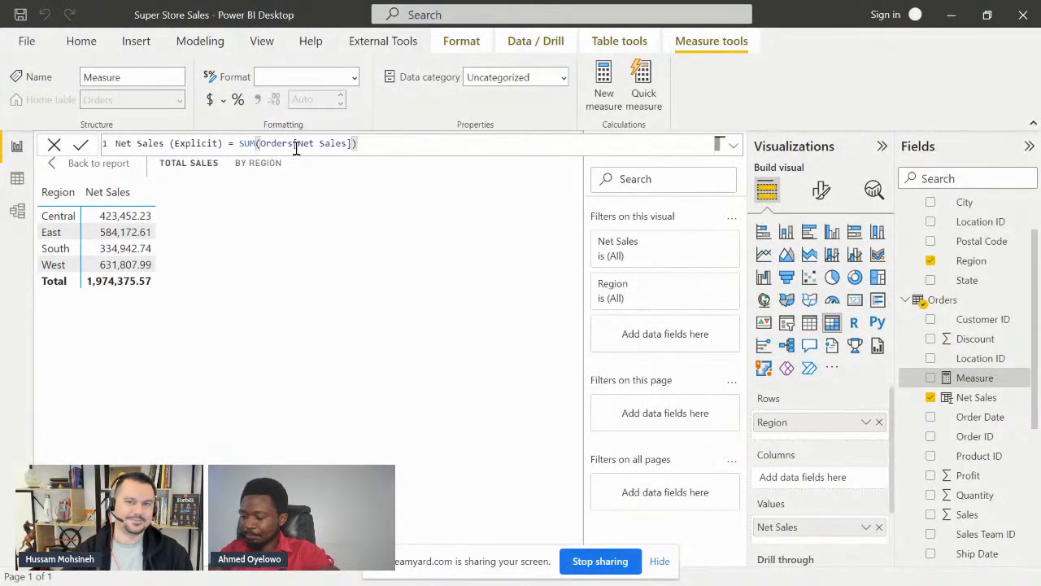
key(Return)
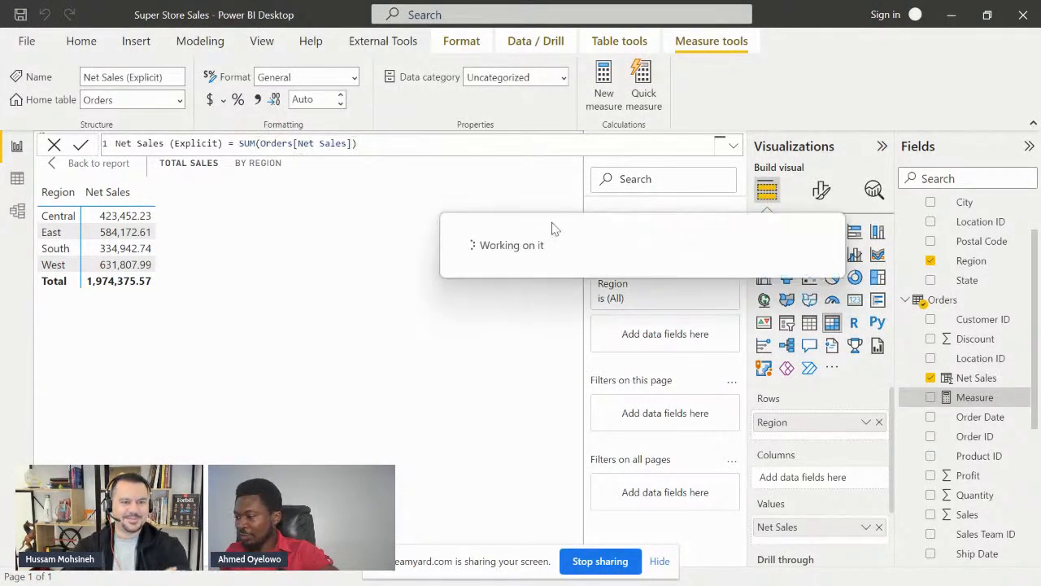
click(930, 398)
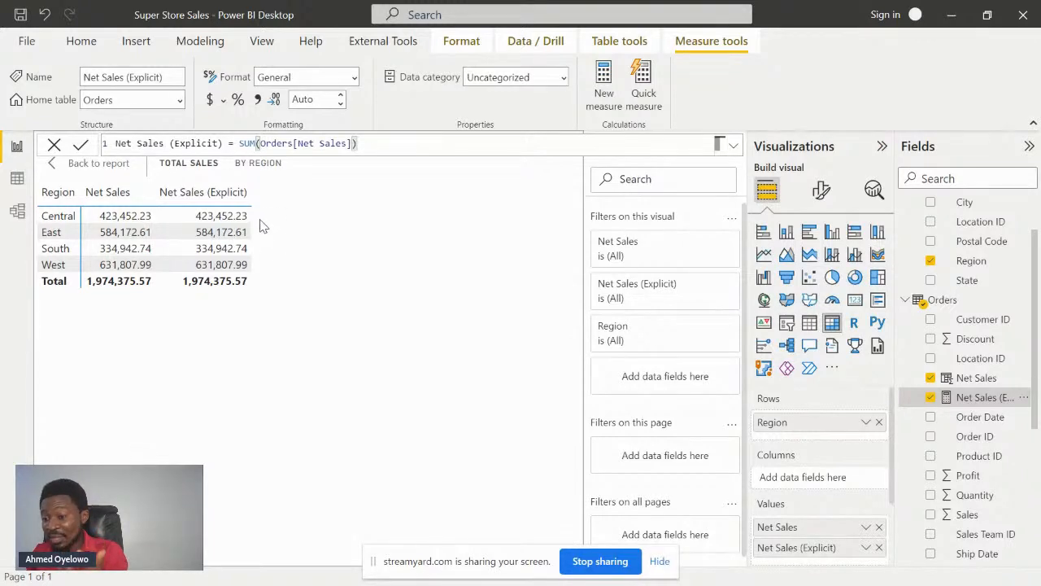
Step: Examine the Net Sales calculated column and the Sales column in the Orders table data, and return to the report
click(17, 178)
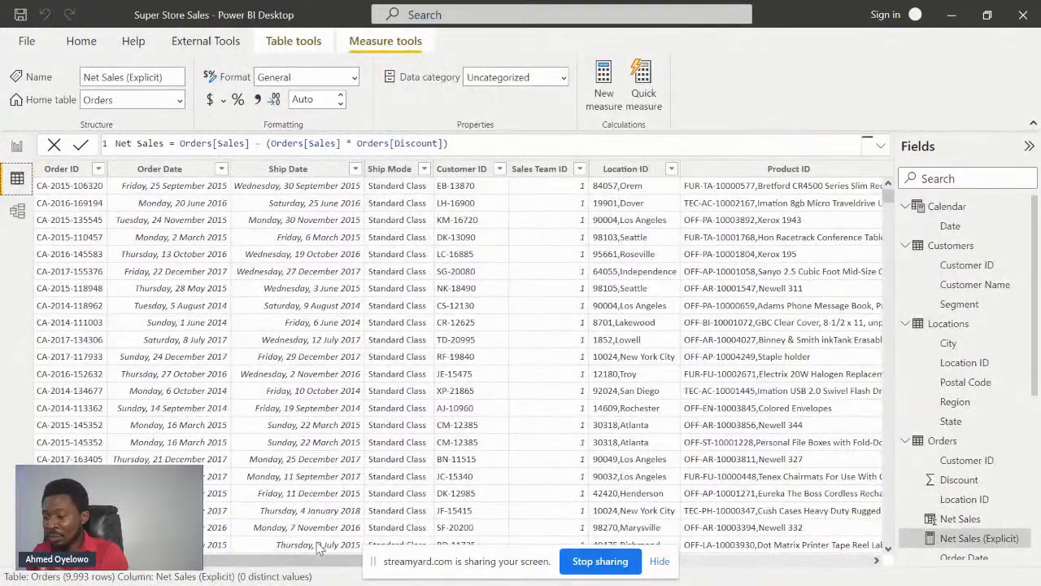
drag(277, 560, 790, 561)
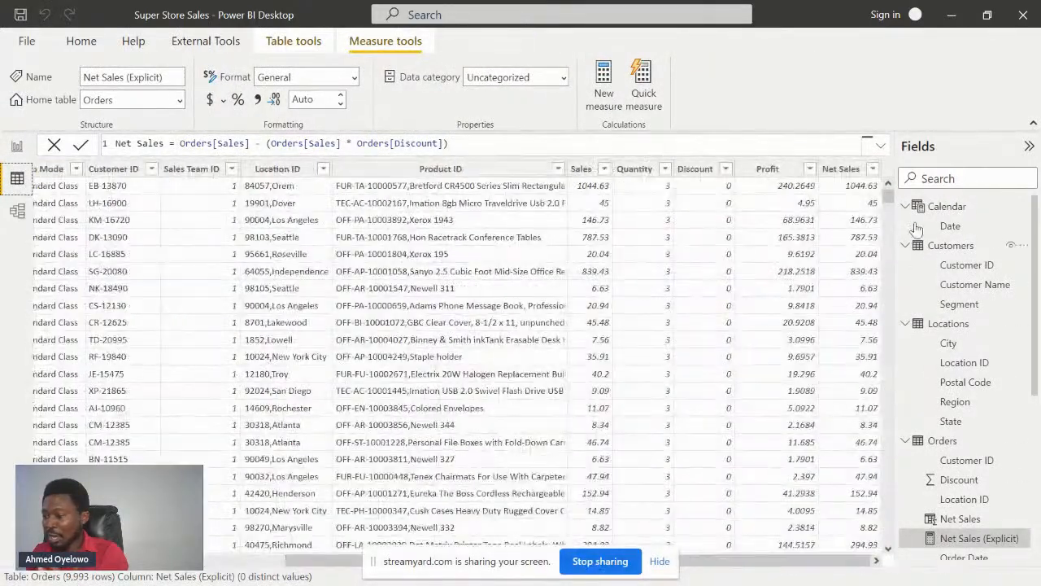
click(840, 173)
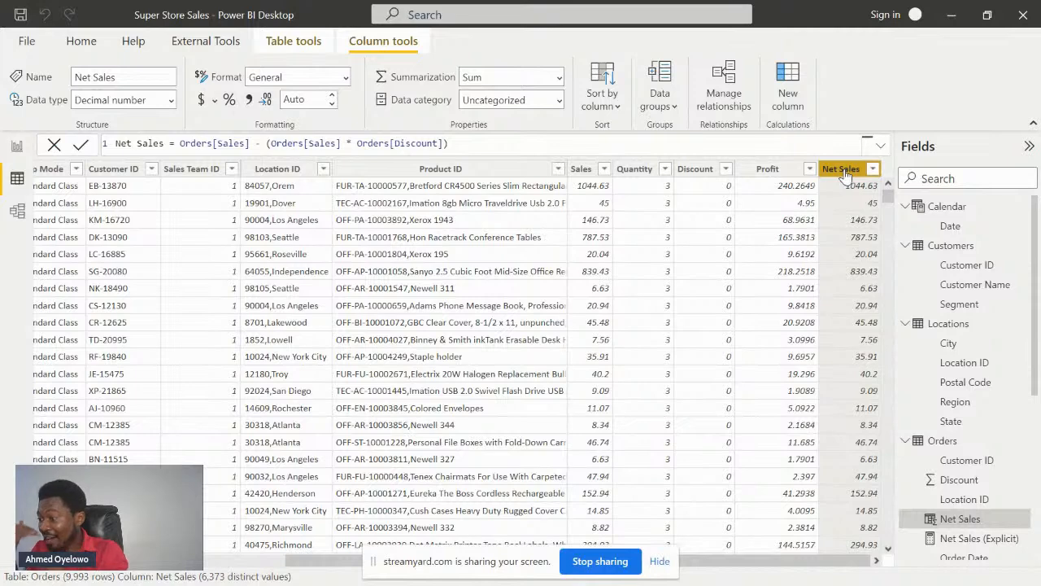
click(581, 184)
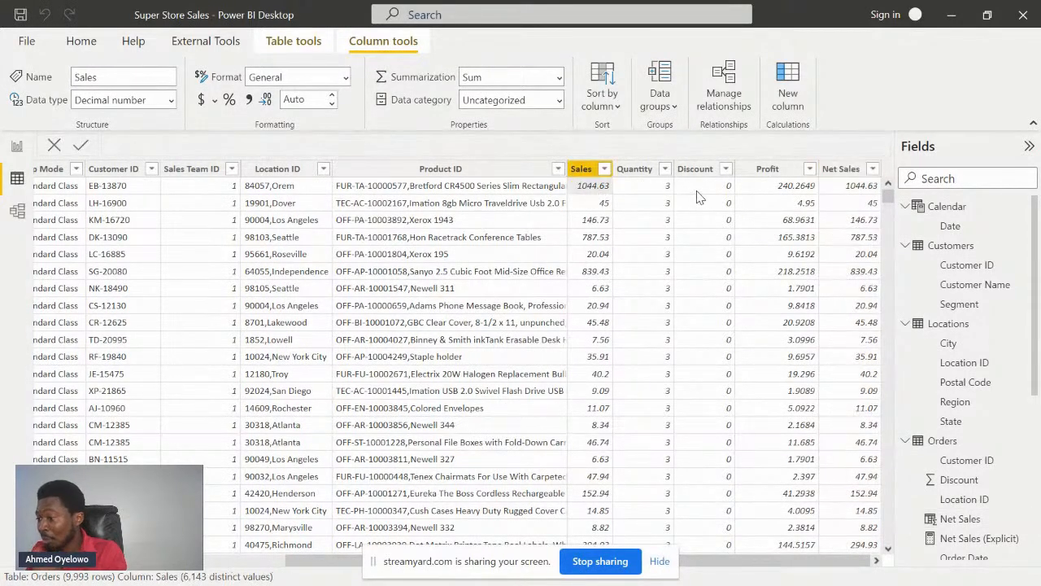
click(17, 145)
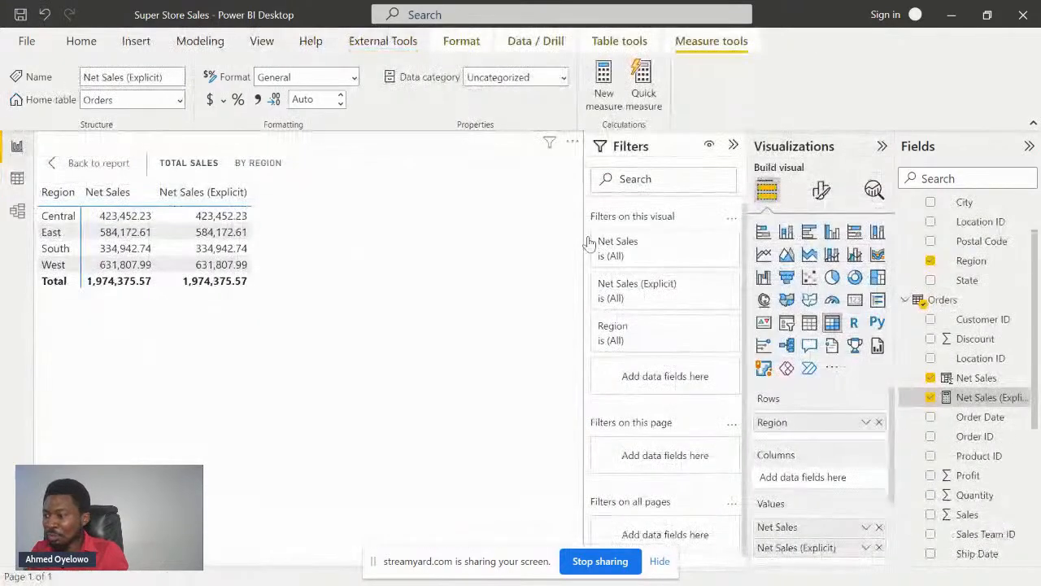
Step: Create another measure in the Orders table and name it Net Sales (With Iterator)
right_click(948, 300)
click(859, 8)
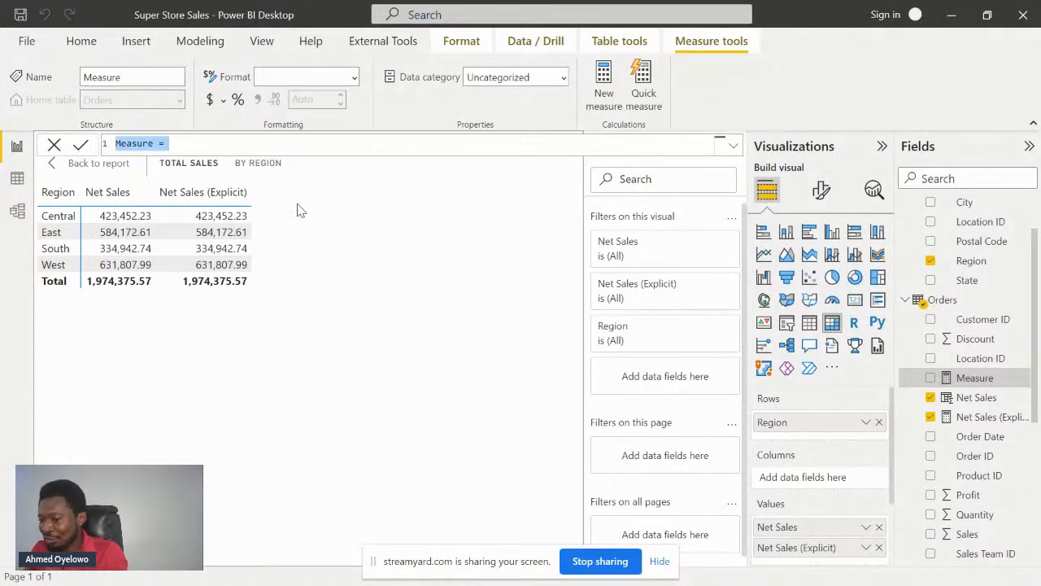
click(151, 138)
key(BackSpace)
key(BackSpace)
key(BackSpace)
key(BackSpace)
key(BackSpace)
key(BackSpace)
key(BackSpace)
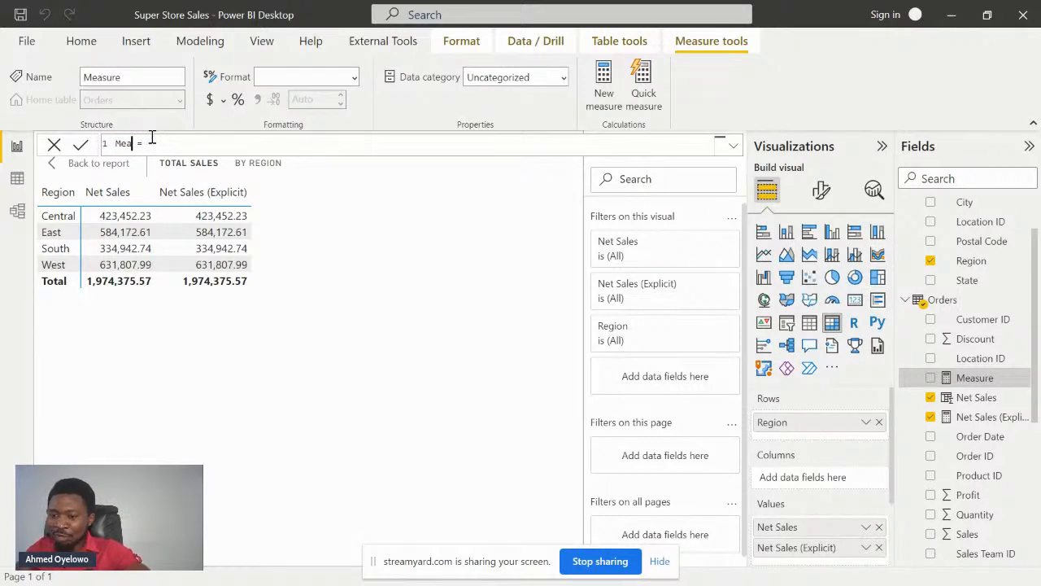
text(Net Sales )
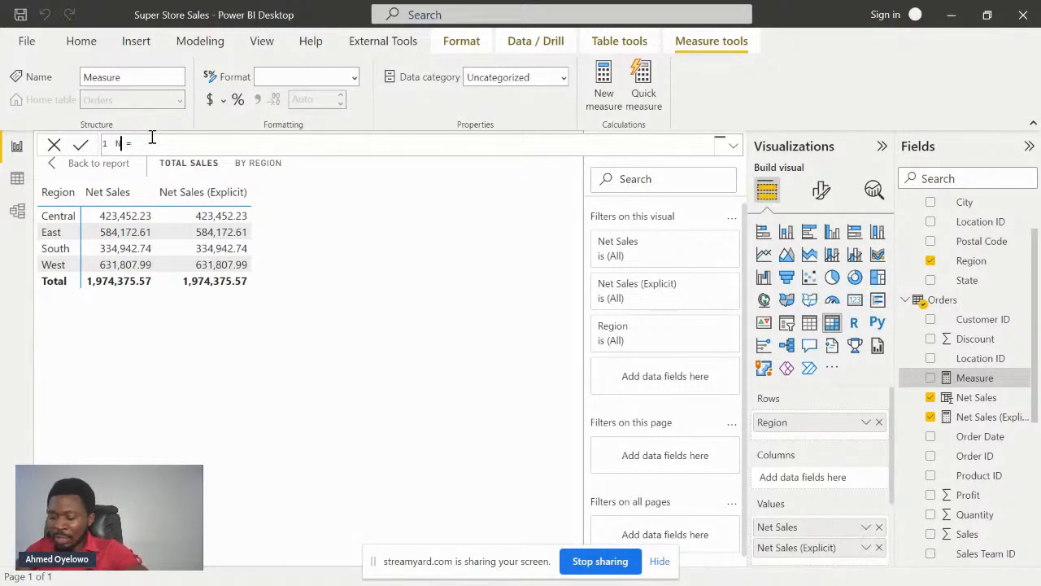
text((With Iterat)
text(or))
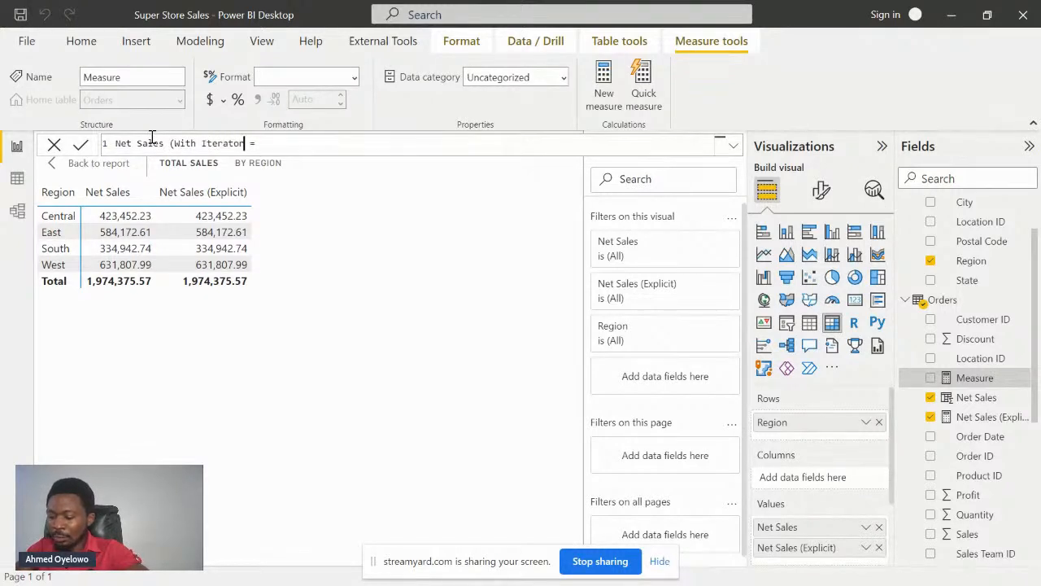
Step: Begin the measure's formula with SUMX over the Orders table, using Orders[Sales] as the start of the row expression
click(284, 146)
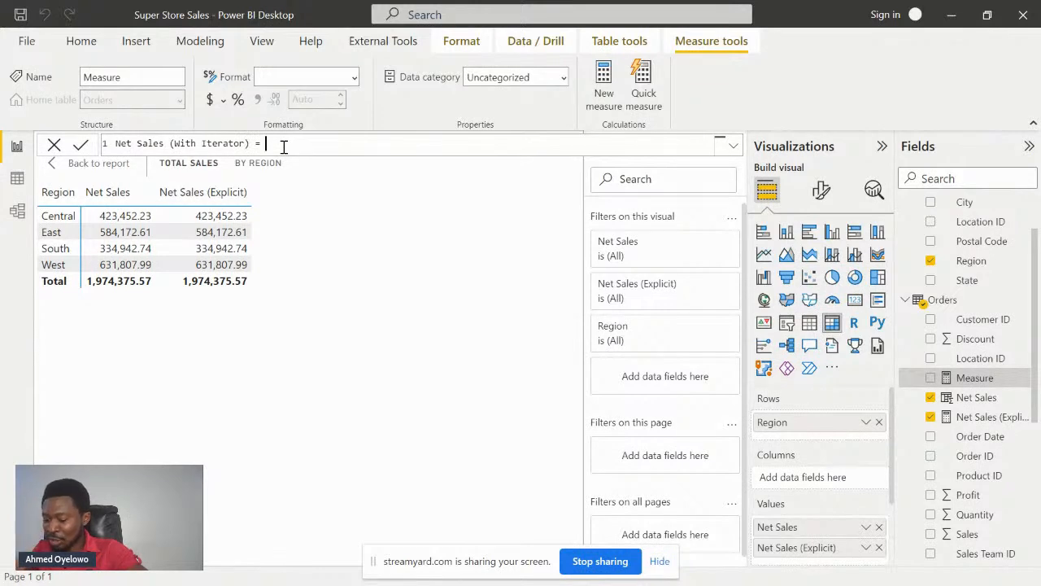
text(sum)
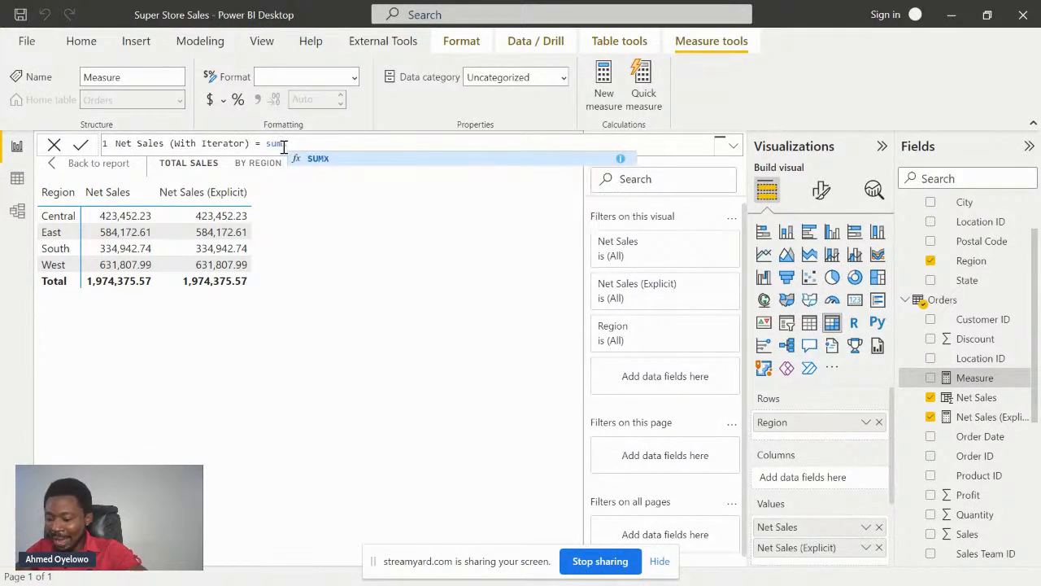
key(Tab)
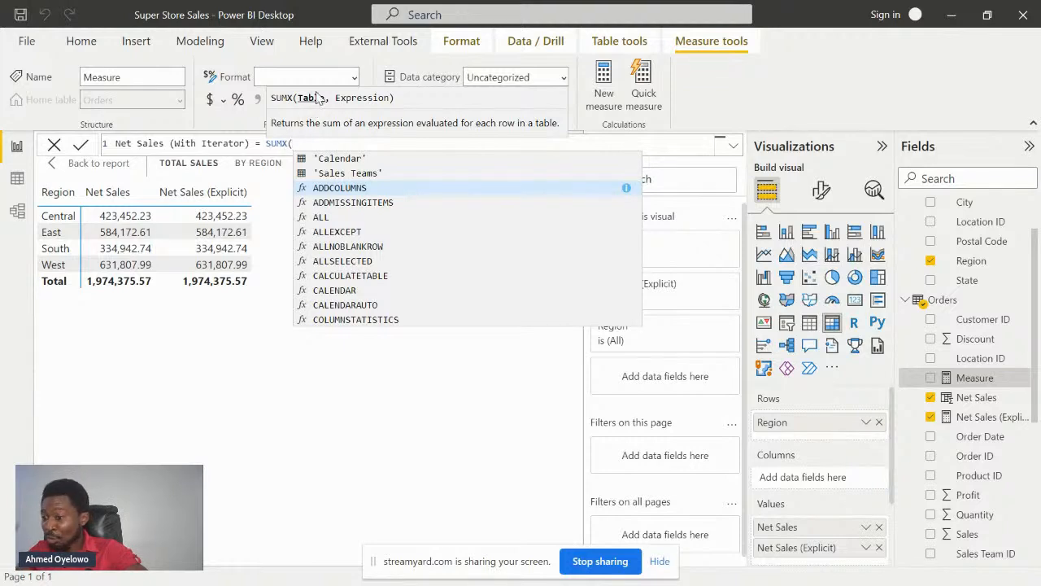
text(ord)
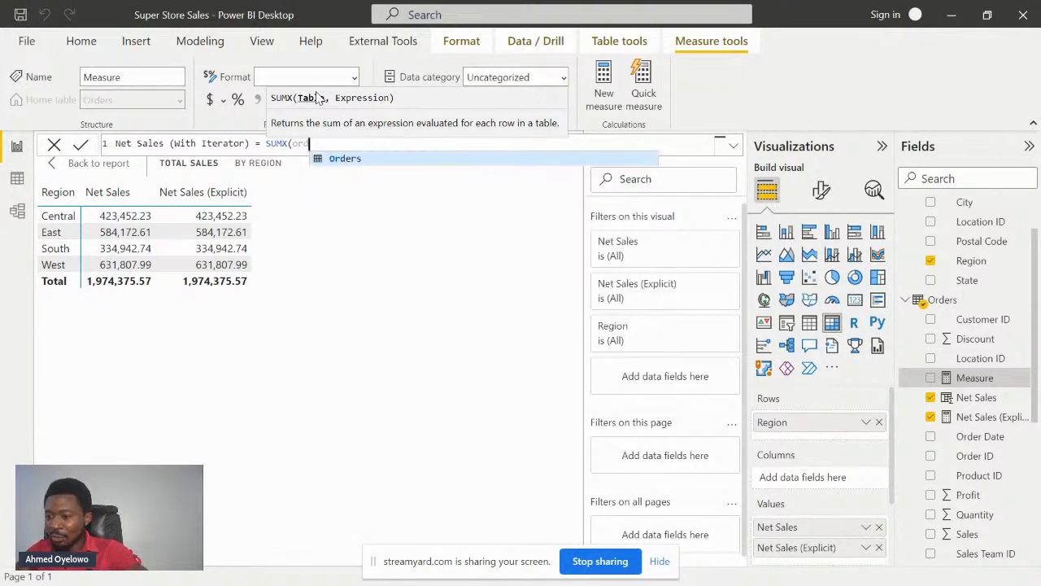
key(Tab)
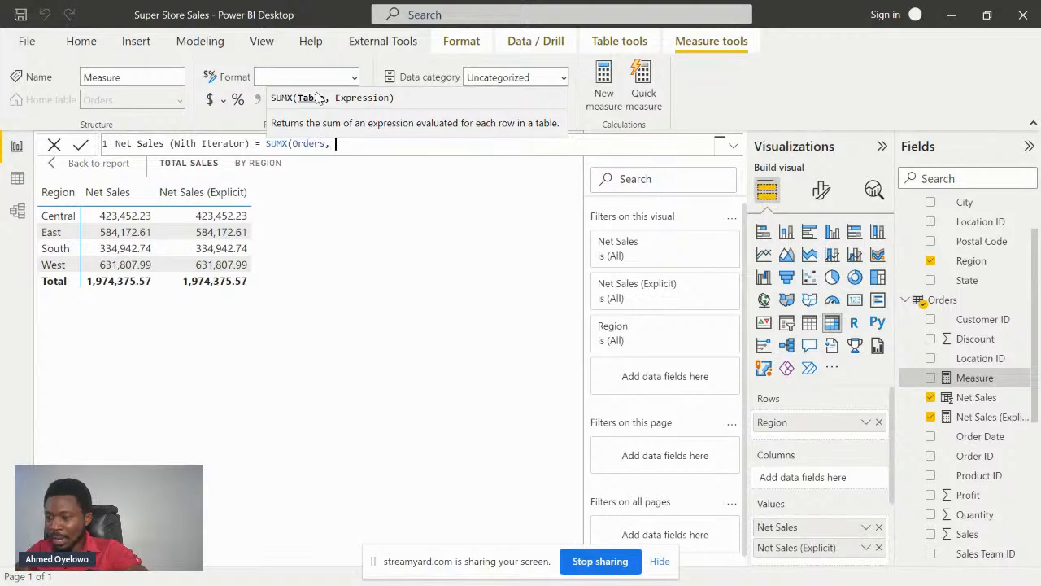
text(,)
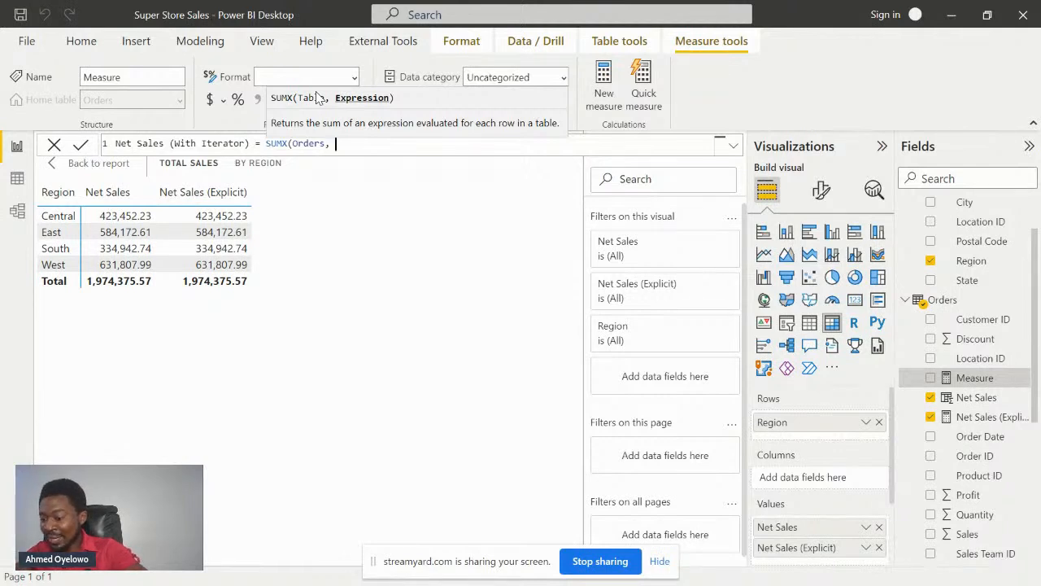
text(sales)
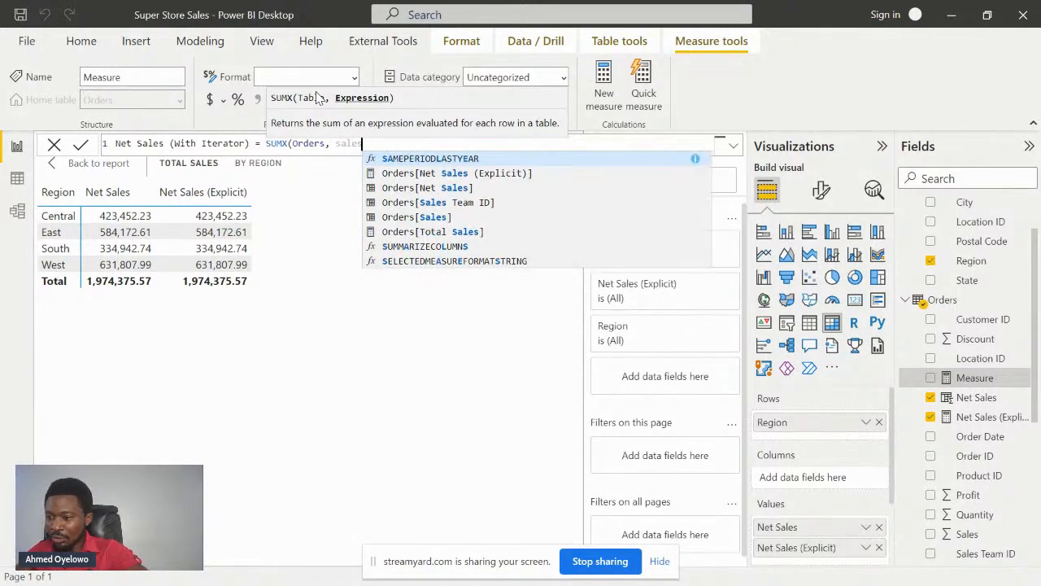
key(Down)
key(Down)
key(Down)
key(Down)
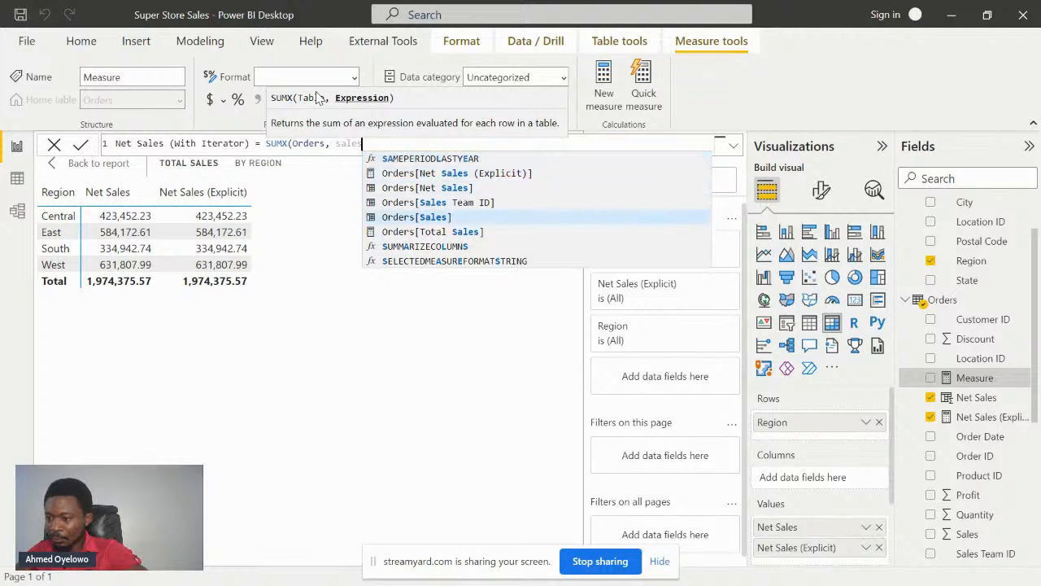
key(Tab)
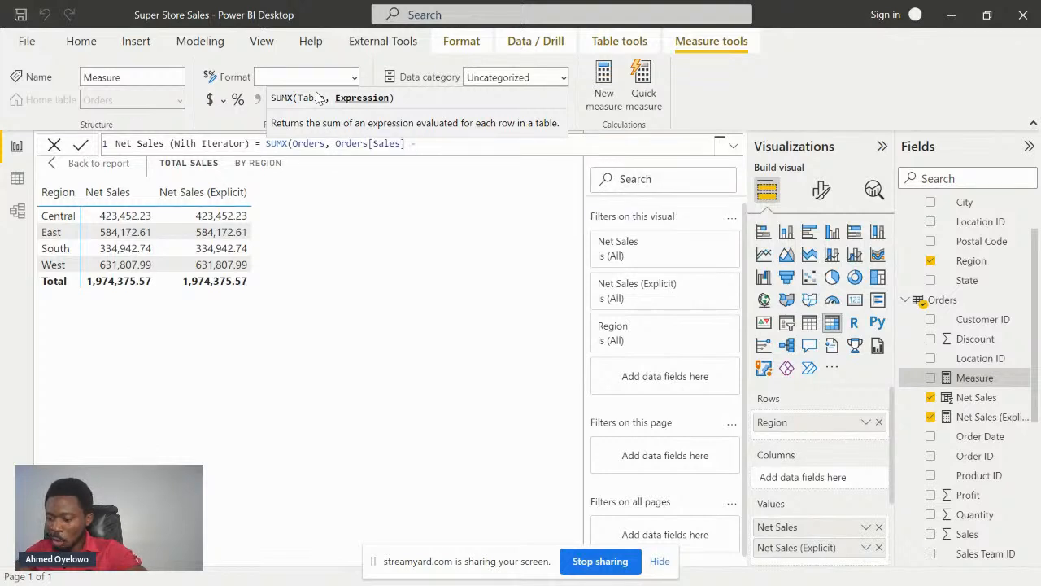
Step: Subtract the product of Orders[Sales] and Orders[Discount] in the SUMX row expression
text(- (sales)
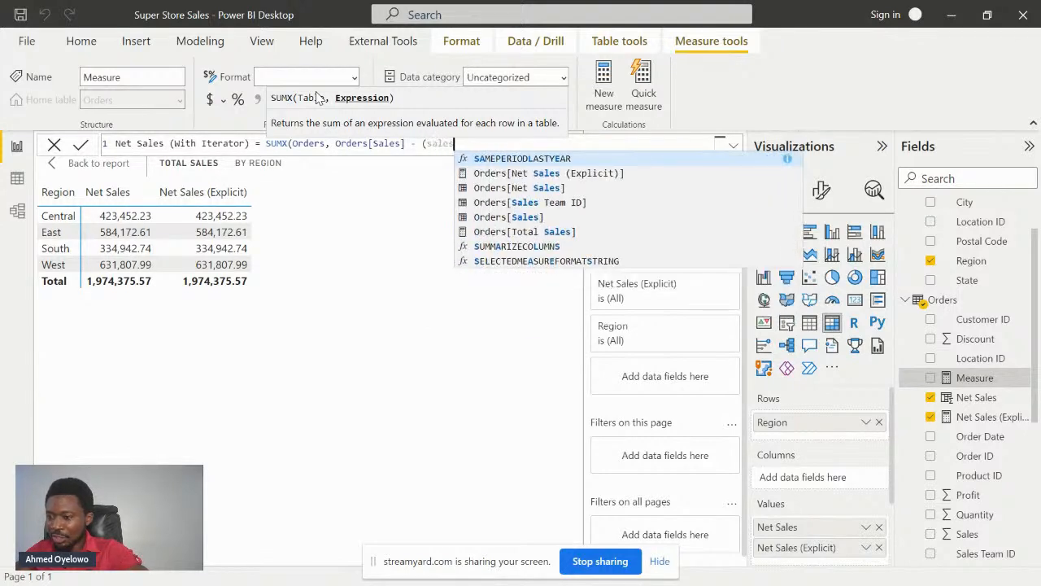
key(Down)
key(Tab)
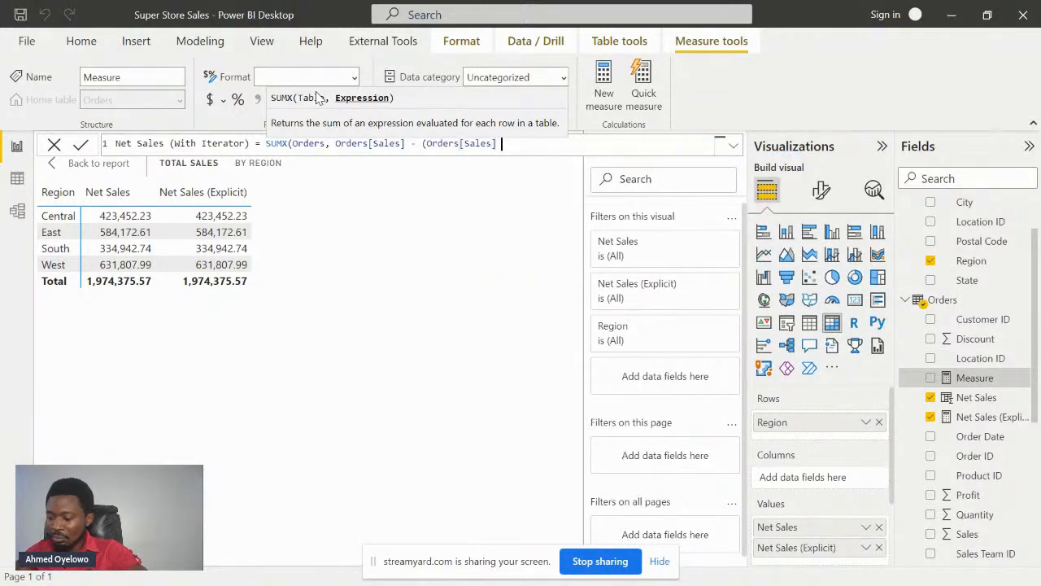
text(* dis)
key(BackSpace)
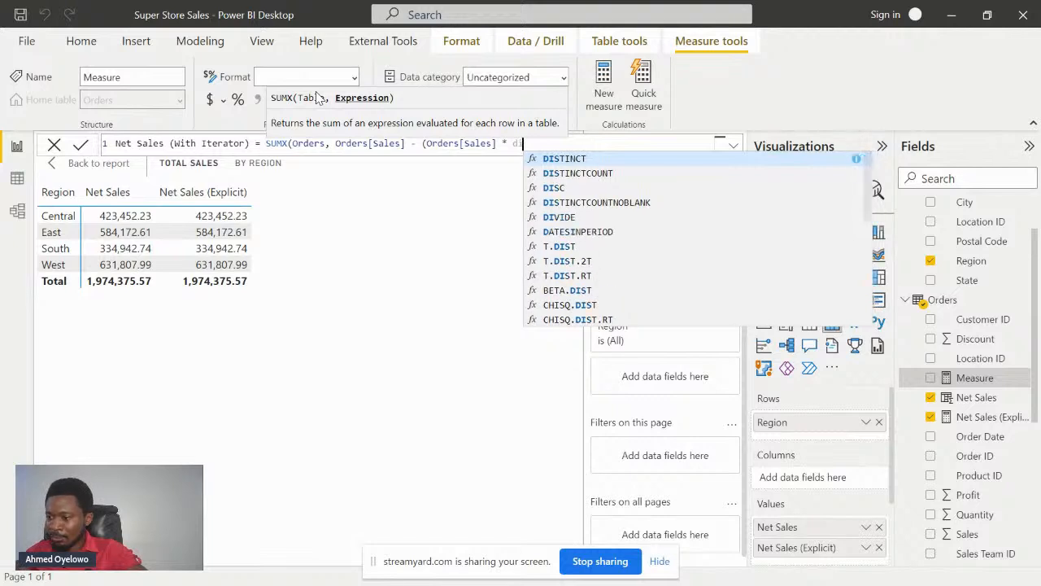
key(BackSpace)
key(BackSpace)
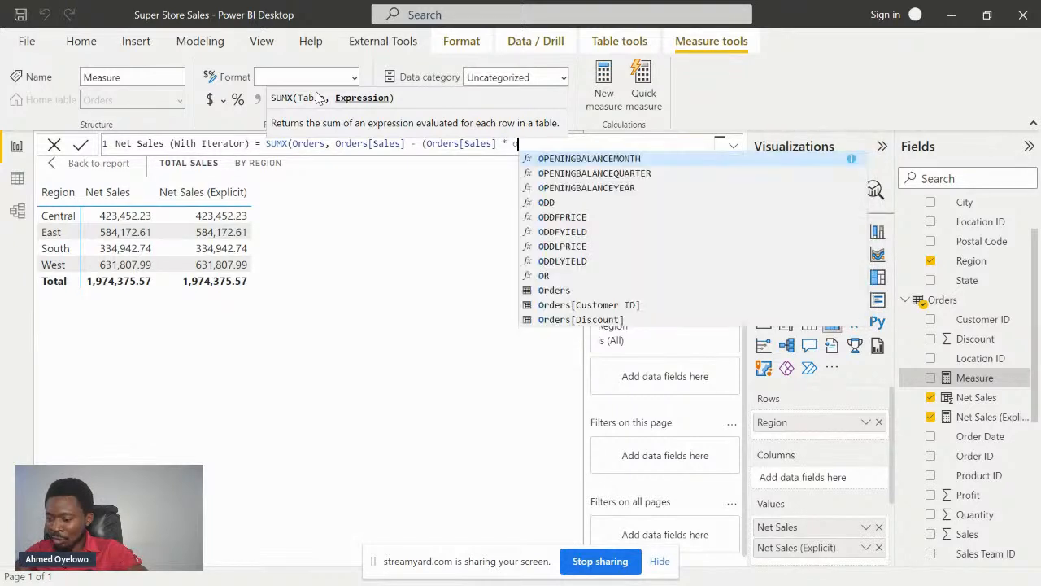
text(order)
key(Down)
key(Down)
key(Tab)
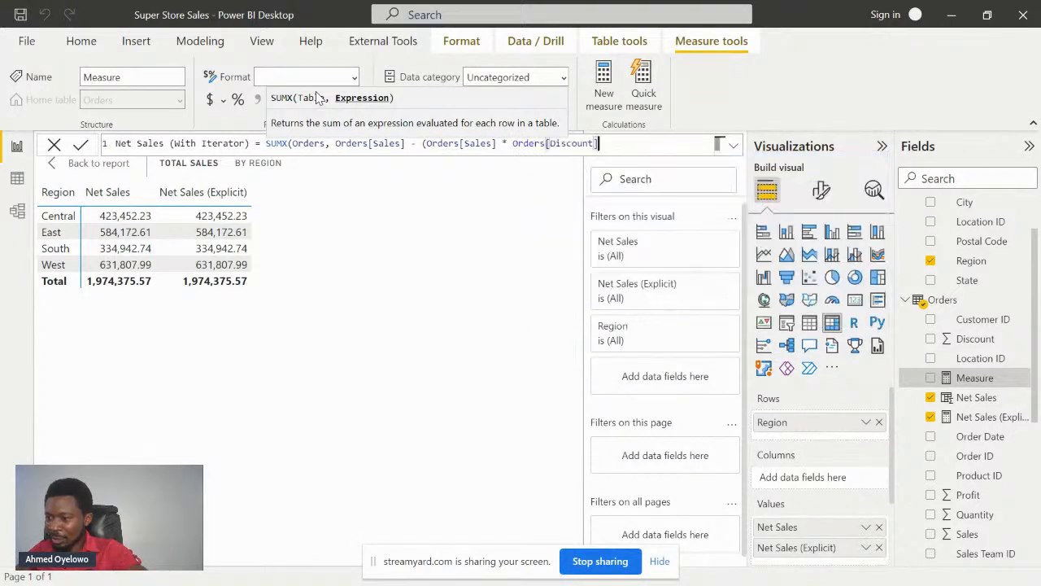
Step: Close and commit the Net Sales (With Iterator) formula, and add the measure to the matrix
text())
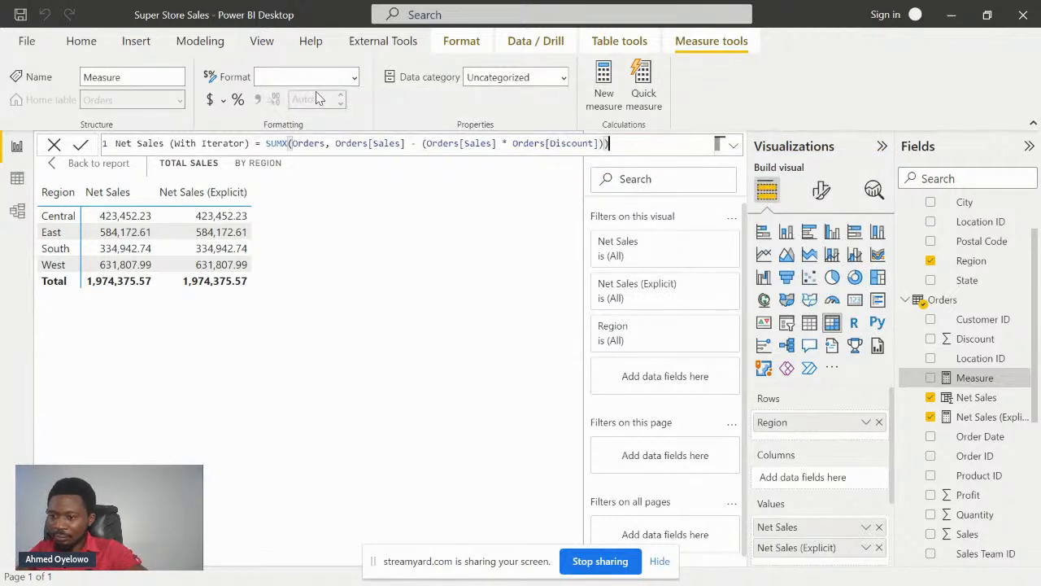
click(81, 145)
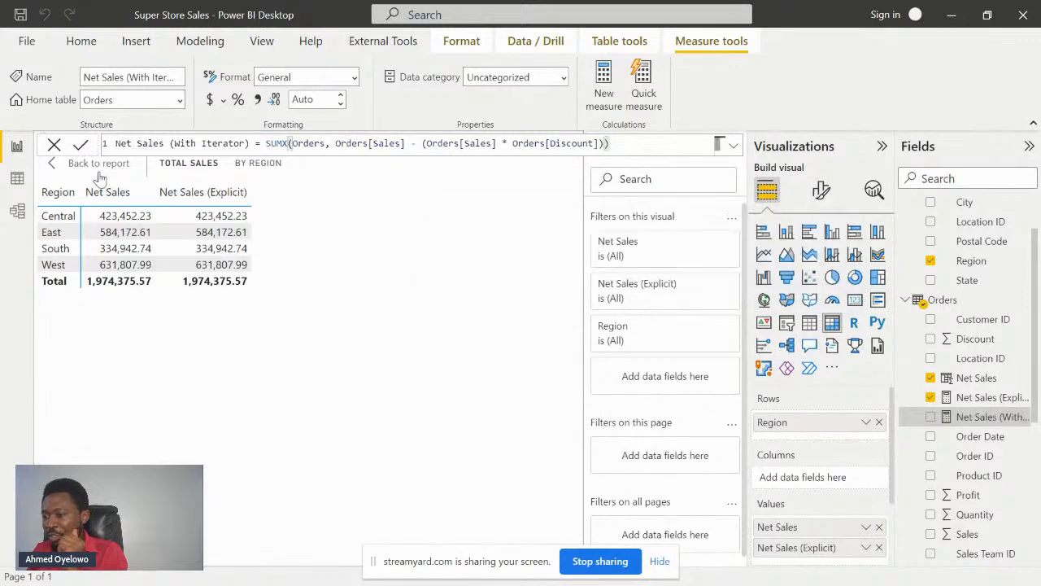
click(930, 418)
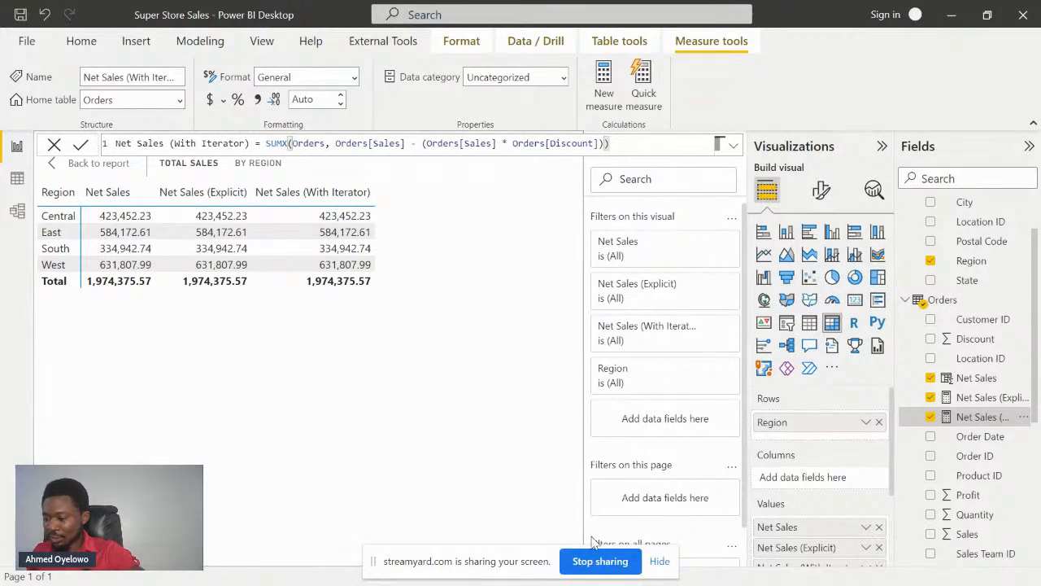
click(599, 561)
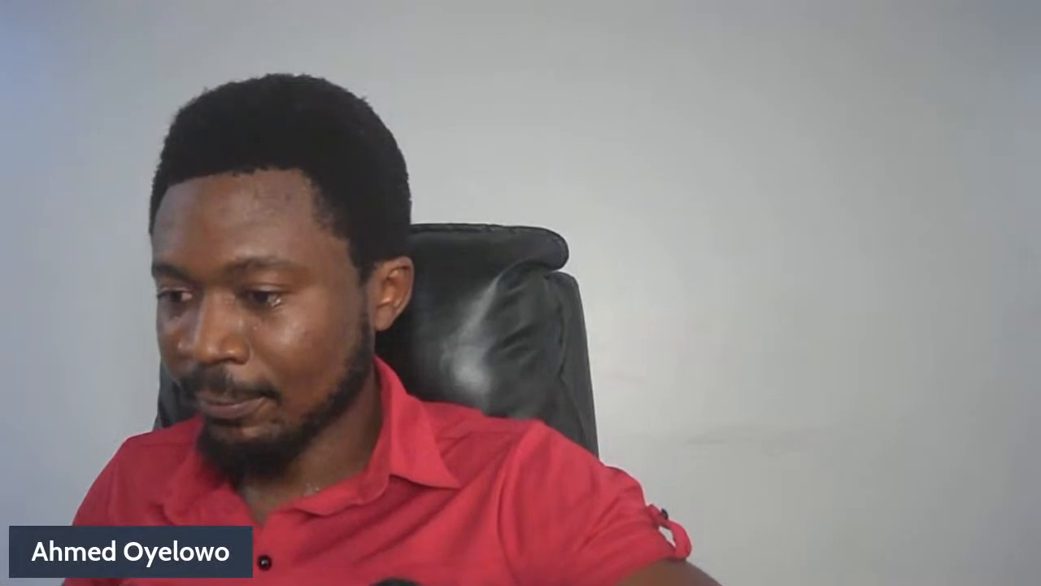